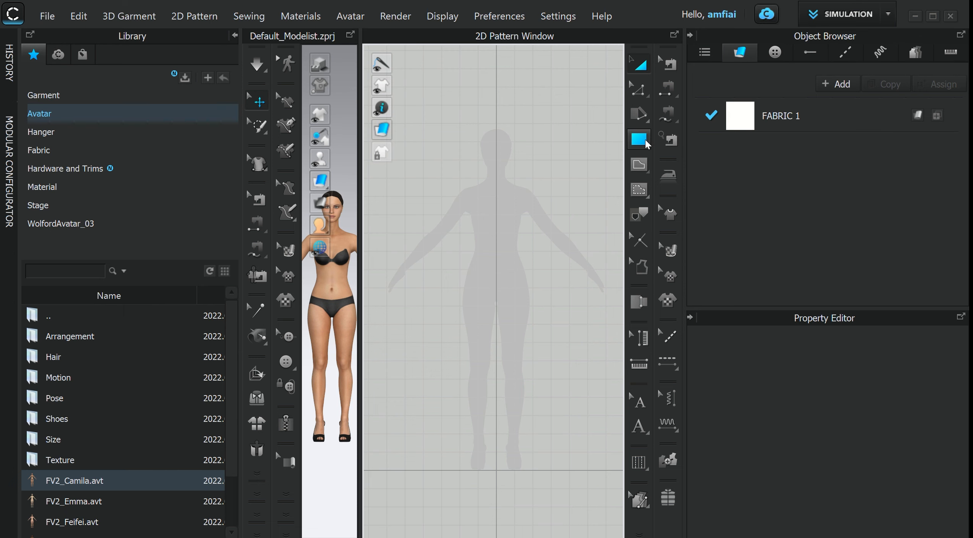
- Create a rectangle pattern 183 mm wide and 957.9 mm high with the Rectangle tool
{"action": "key", "text": "s"}
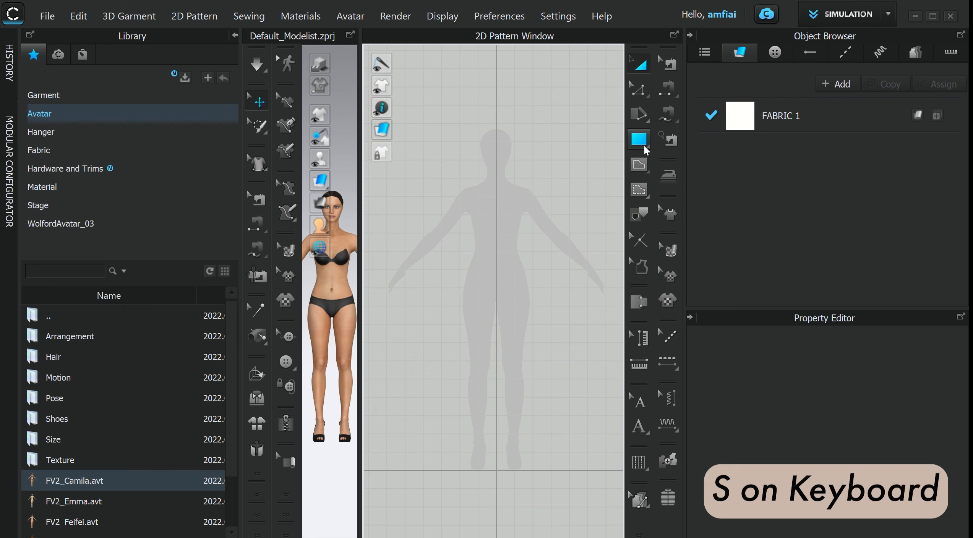
{"action": "left_click", "coordinate": [643, 145]}
{"action": "left_click", "coordinate": [515, 258]}
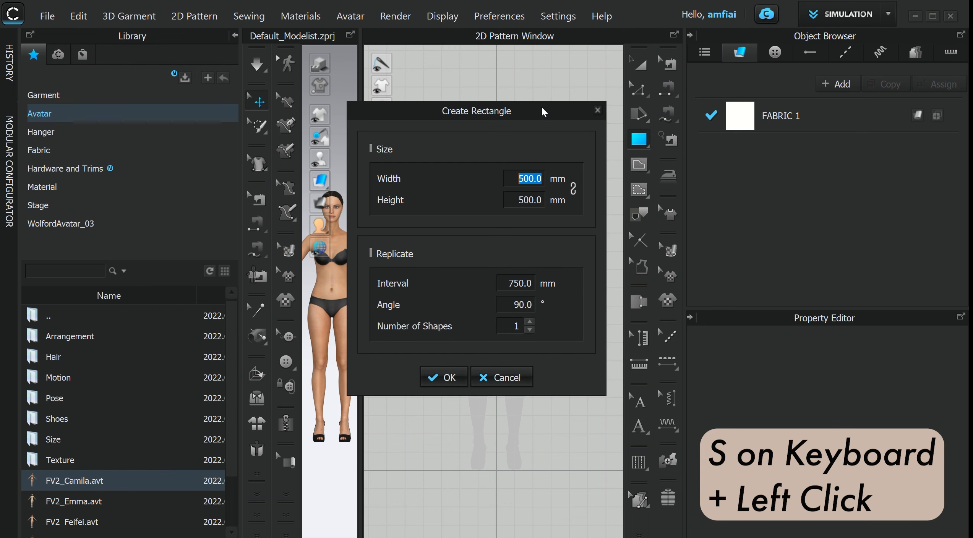
{"action": "left_click_drag", "start_coordinate": [541, 107], "coordinate": [317, 108]}
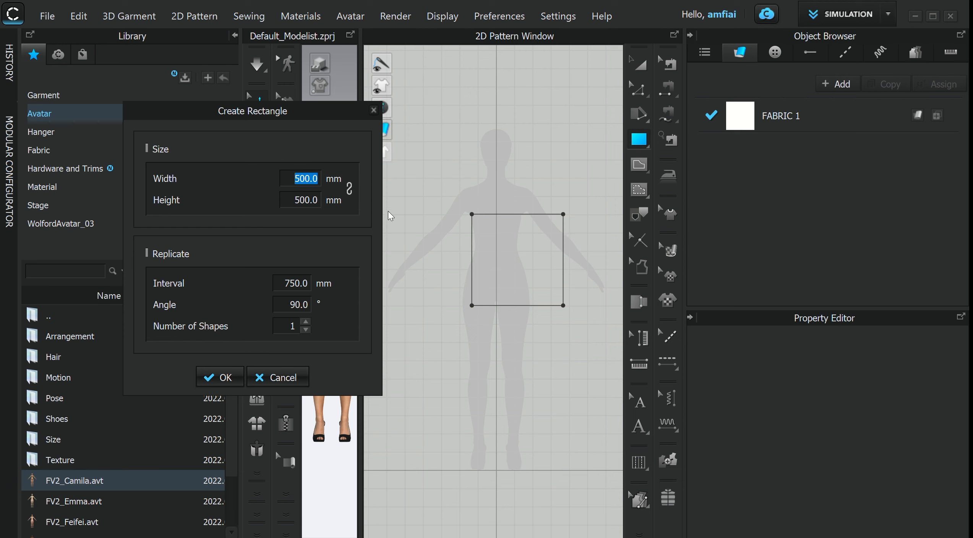
{"action": "type", "text": "18"}
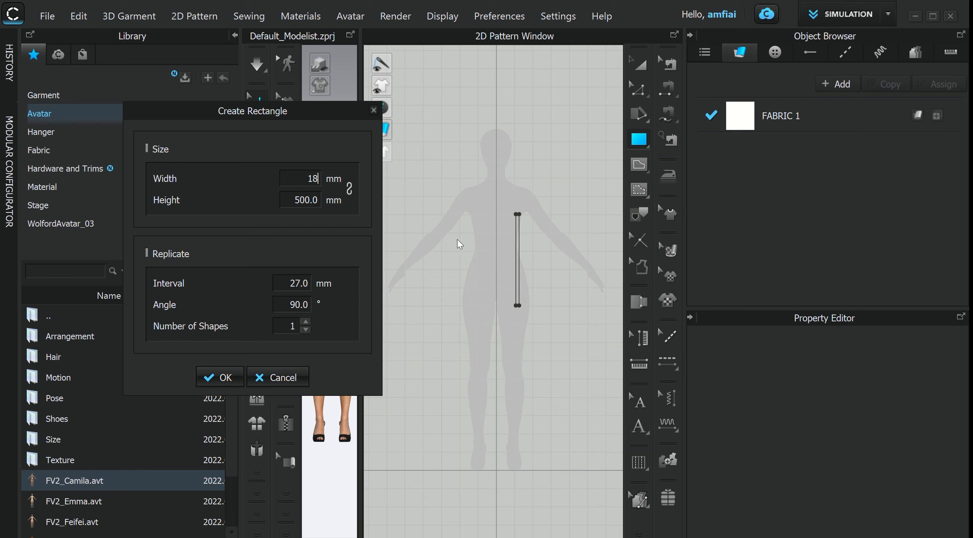
{"action": "type", "text": "3"}
{"action": "key", "text": "Tab"}
{"action": "type", "text": "957"}
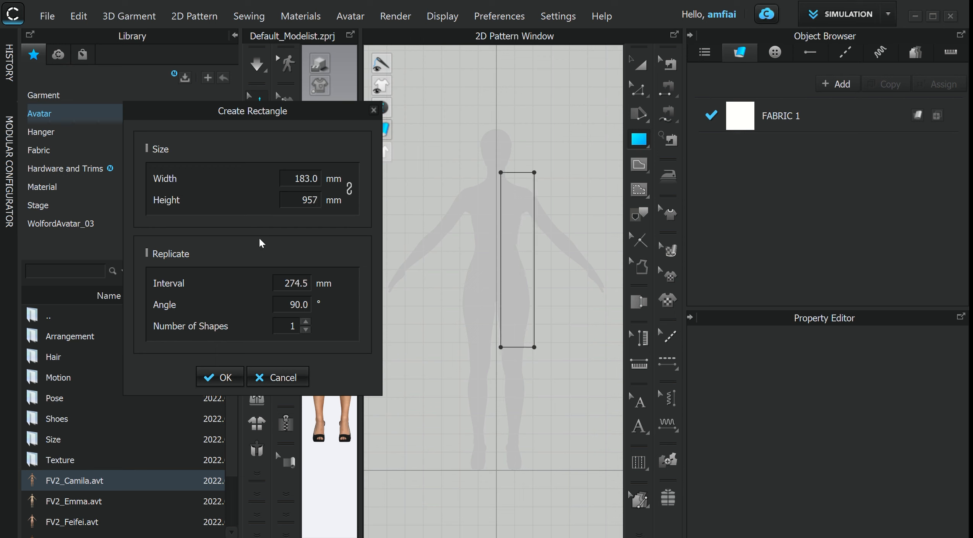
{"action": "type", "text": ".9"}
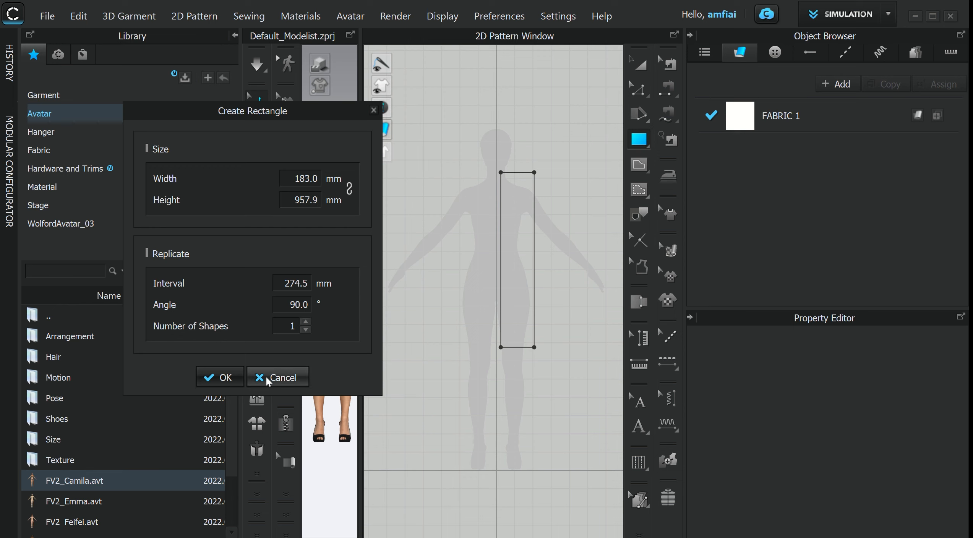
{"action": "left_click", "coordinate": [224, 377]}
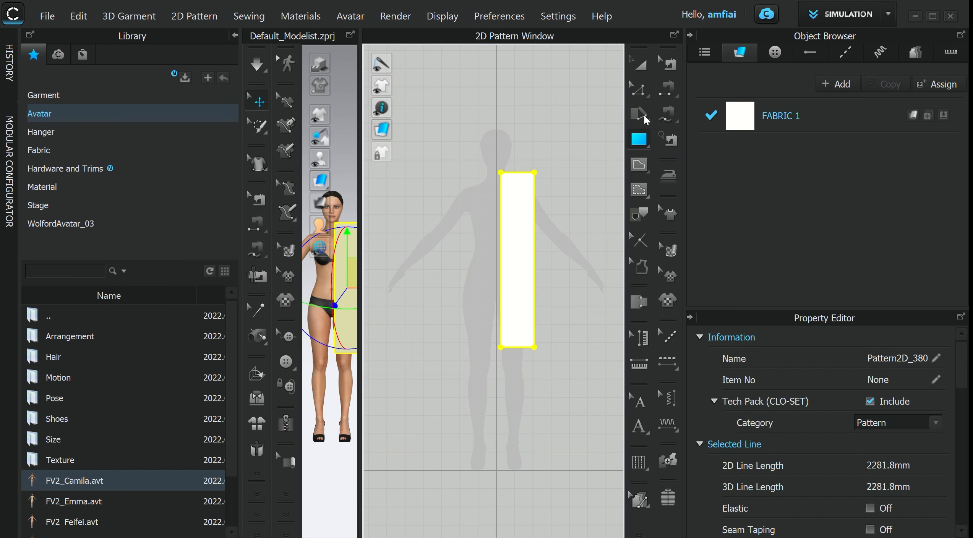
- Move the rectangle pattern lower, down over the avatar's leg silhouette
{"action": "left_click", "coordinate": [637, 70]}
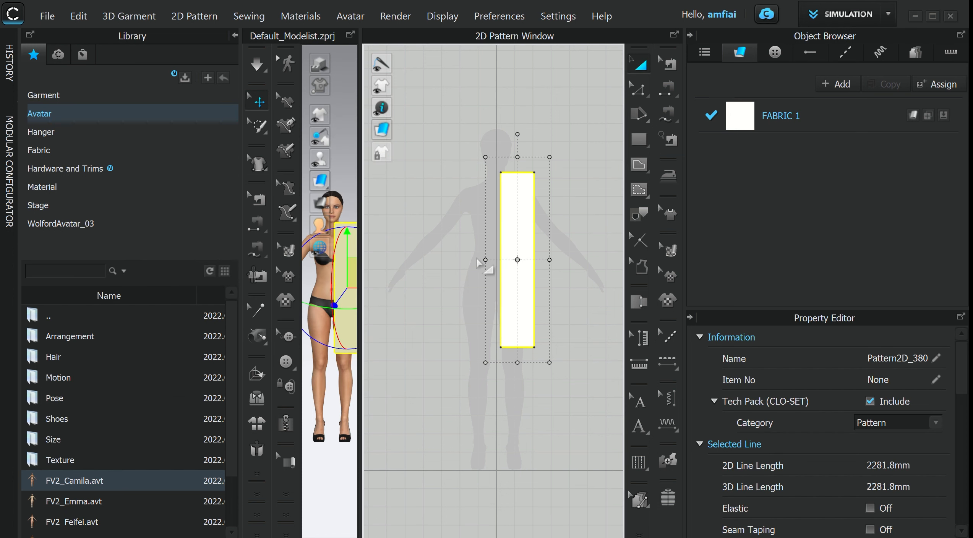
{"action": "left_click_drag", "start_coordinate": [516, 218], "coordinate": [519, 315]}
{"action": "left_click", "coordinate": [580, 298]}
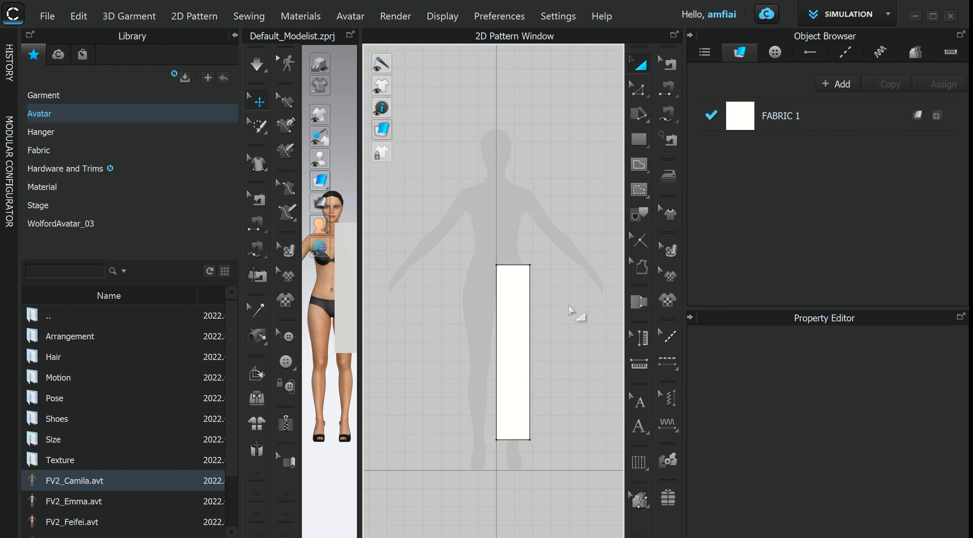
- Move the pattern piece down along the avatar's leg in the 3D view
{"action": "scroll", "coordinate": [572, 323], "scroll_direction": "up", "scroll_amount": 1}
{"action": "scroll", "coordinate": [560, 344], "scroll_direction": "up", "scroll_amount": 1}
{"action": "middle_click_drag", "start_coordinate": [555, 350], "coordinate": [551, 300]}
{"action": "middle_click_drag", "start_coordinate": [353, 405], "coordinate": [339, 411]}
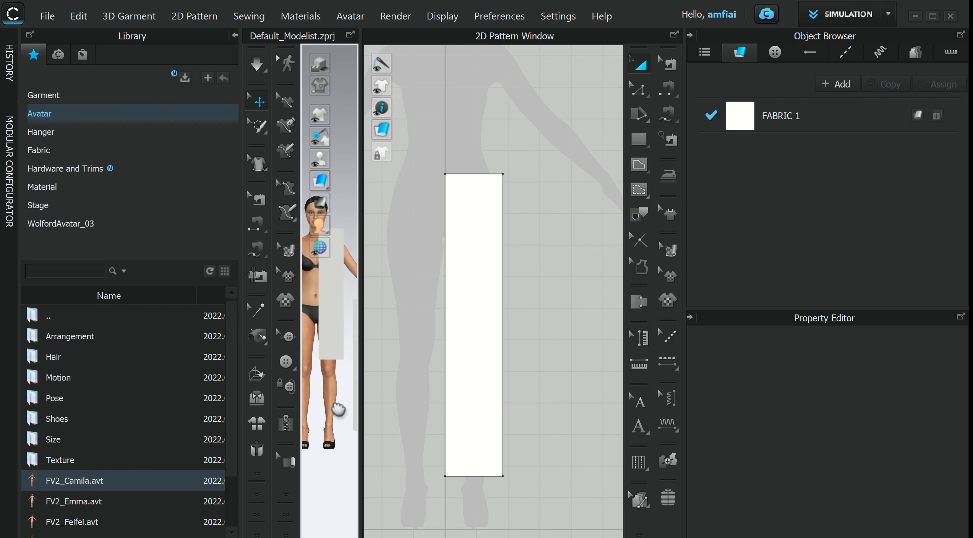
{"action": "left_click", "coordinate": [331, 321]}
{"action": "left_click_drag", "start_coordinate": [327, 325], "coordinate": [331, 362]}
{"action": "left_click", "coordinate": [558, 254]}
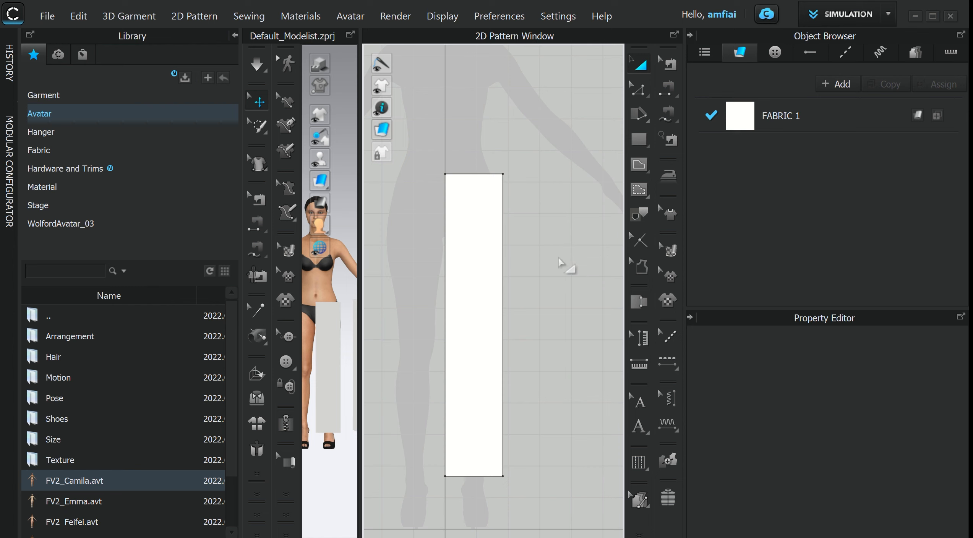
- Split the rectangle's bottom edge uniformly into two segments
{"action": "scroll", "coordinate": [560, 259], "scroll_direction": "down", "scroll_amount": 2}
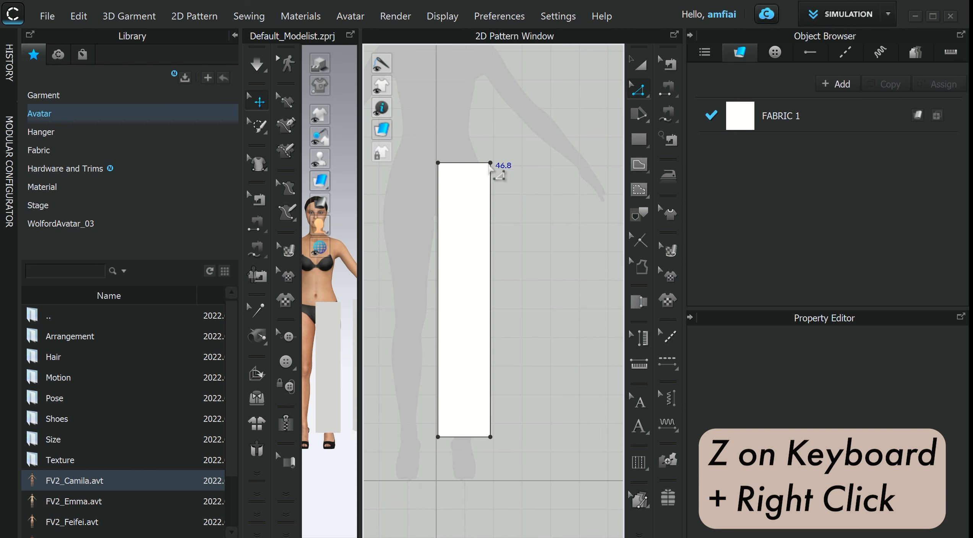
{"action": "left_click", "coordinate": [461, 437]}
{"action": "right_click", "coordinate": [461, 440]}
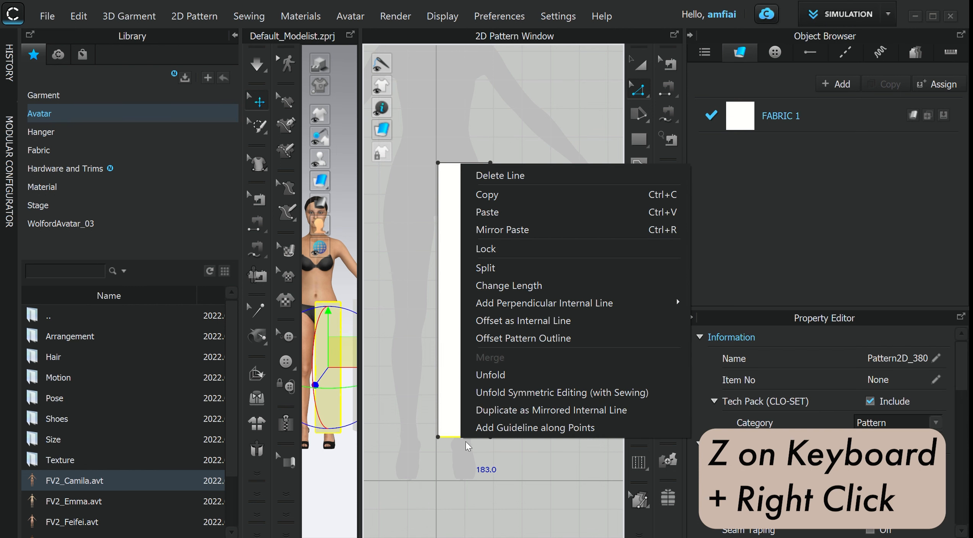
{"action": "left_click", "coordinate": [499, 272]}
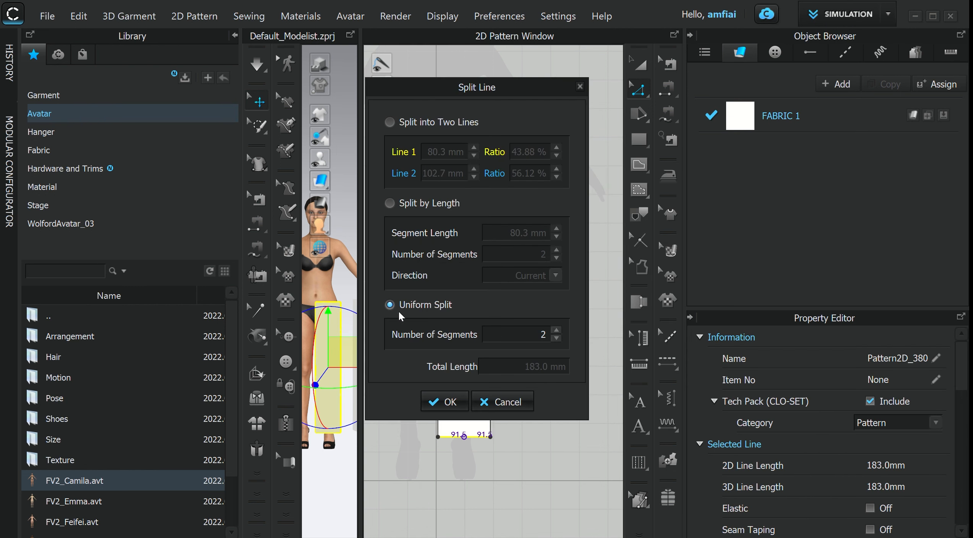
{"action": "left_click", "coordinate": [447, 400]}
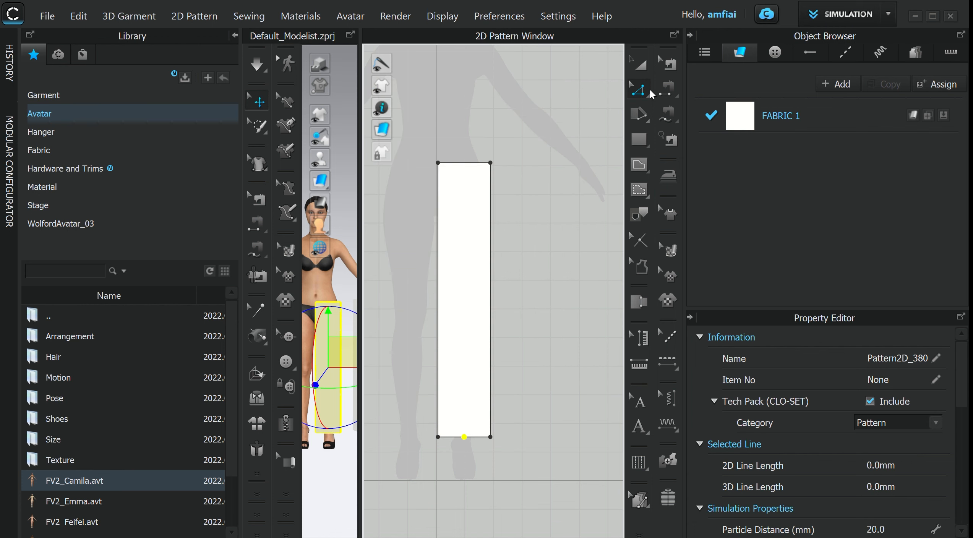
- Draw a 20 mm internal line straight down from the bottom edge's midpoint
{"action": "key", "text": "g"}
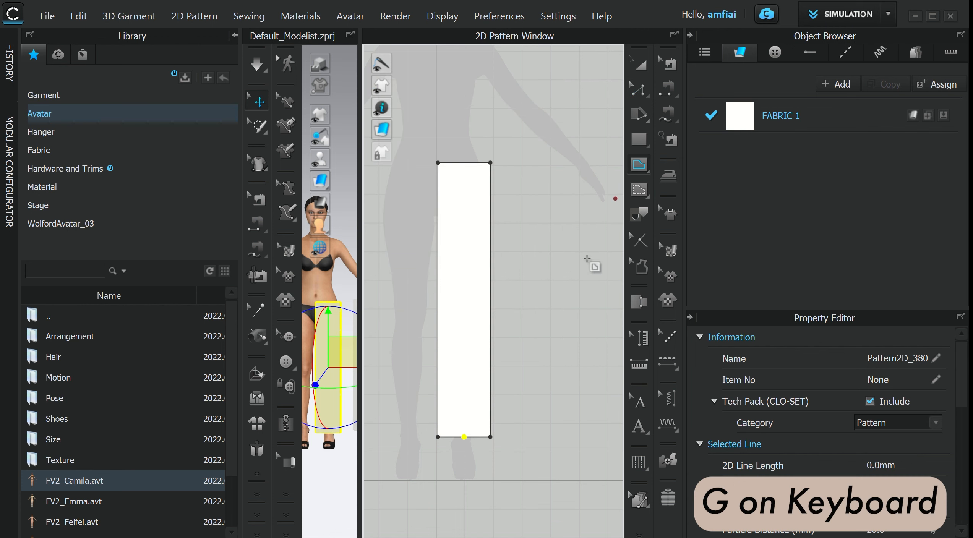
{"action": "left_click", "coordinate": [464, 436]}
{"action": "right_click", "coordinate": [465, 461]}
{"action": "type", "text": "20"}
{"action": "key", "text": "Return"}
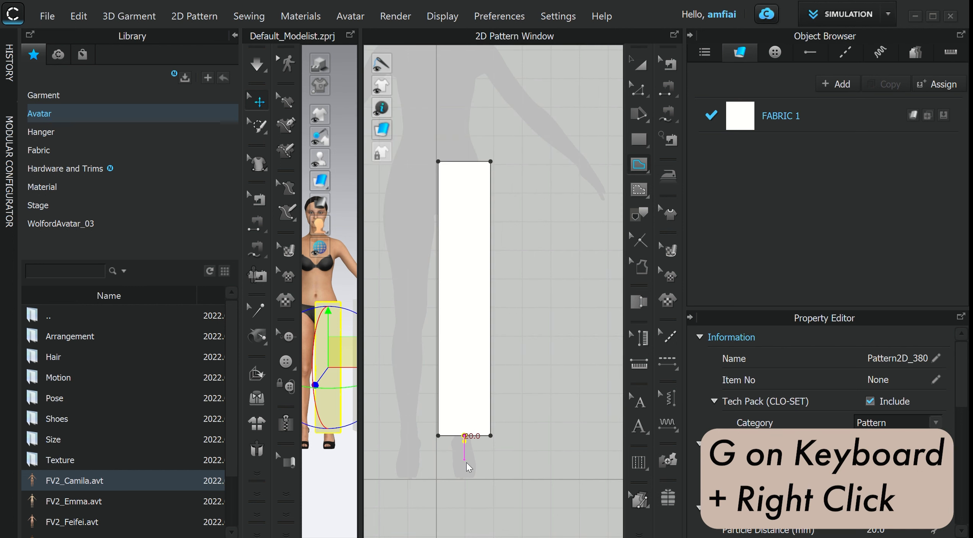
{"action": "double_click", "coordinate": [466, 462]}
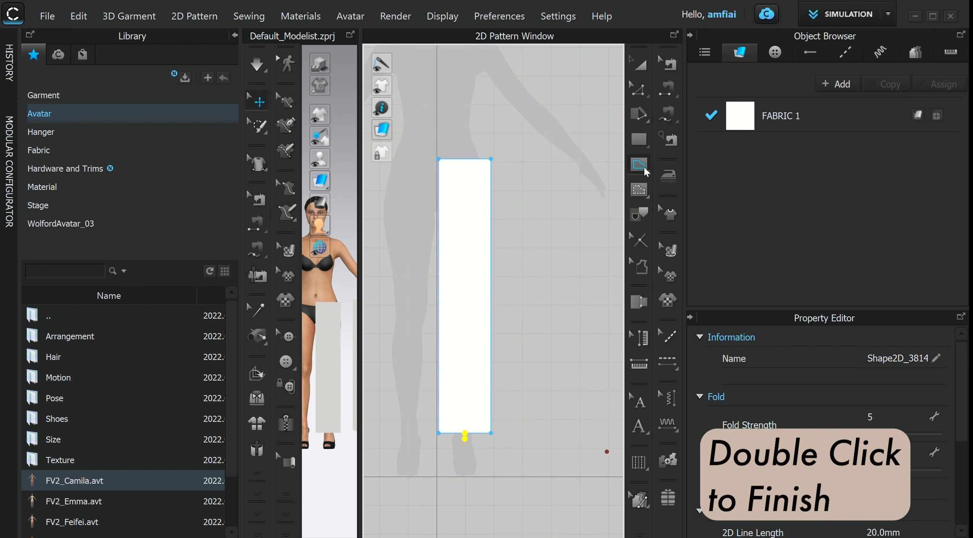
- Draw a curved internal line from the bottom-left corner through the line's end to the bottom-right corner
{"action": "left_click", "coordinate": [438, 433]}
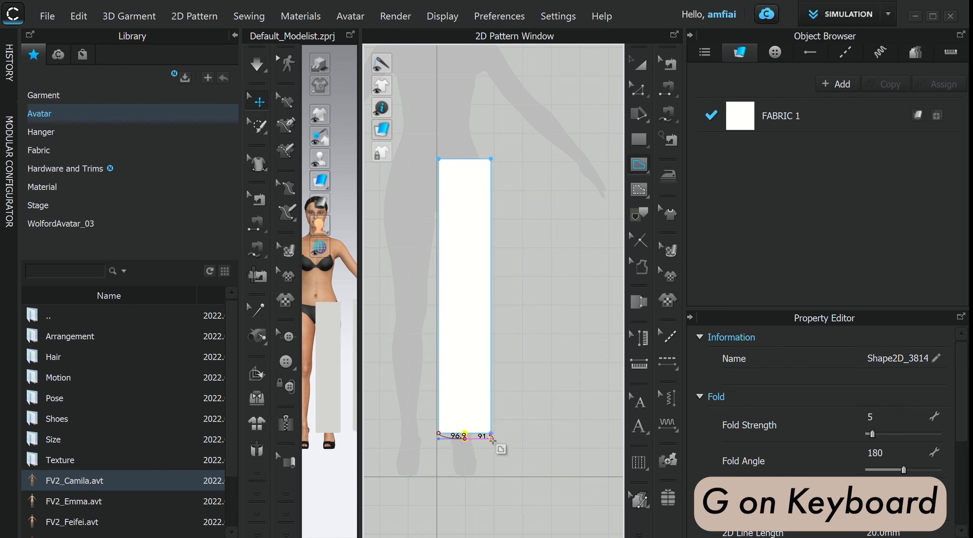
{"action": "scroll", "coordinate": [509, 451], "scroll_direction": "up", "scroll_amount": 2}
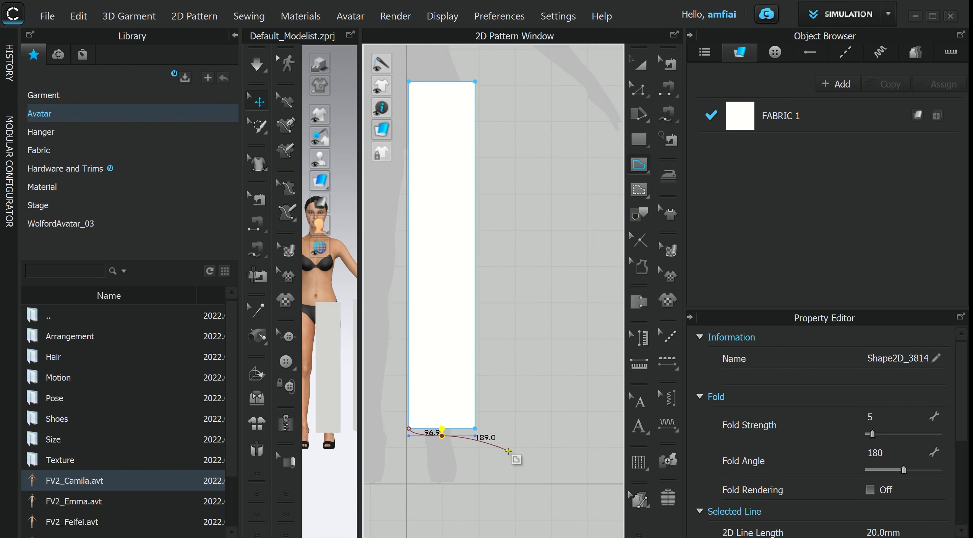
{"action": "scroll", "coordinate": [509, 451], "scroll_direction": "up", "scroll_amount": 3}
{"action": "double_click", "coordinate": [445, 400]}
{"action": "scroll", "coordinate": [552, 440], "scroll_direction": "down", "scroll_amount": 1}
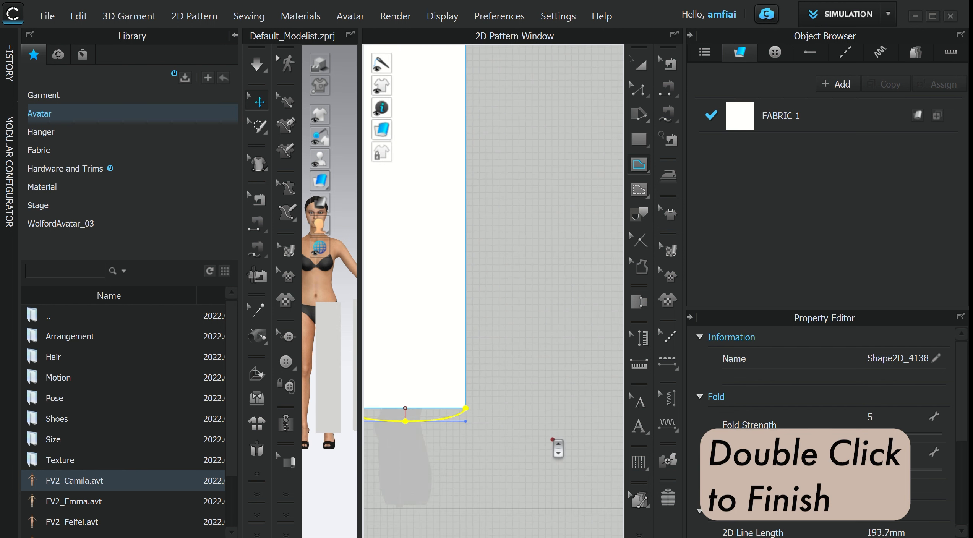
{"action": "scroll", "coordinate": [553, 440], "scroll_direction": "down", "scroll_amount": 4}
{"action": "scroll", "coordinate": [493, 492], "scroll_direction": "up", "scroll_amount": 5}
{"action": "scroll", "coordinate": [554, 382], "scroll_direction": "down", "scroll_amount": 1}
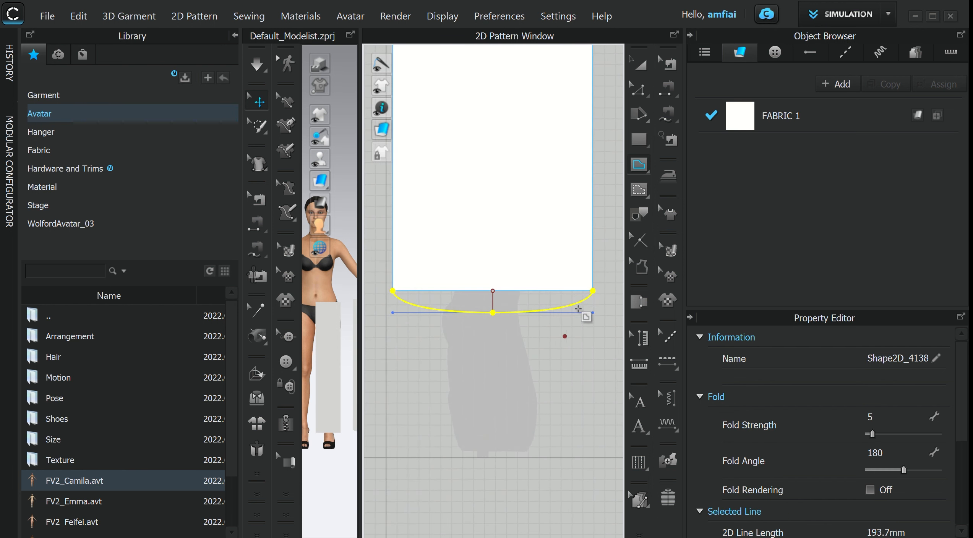
- Nudge the right end point of the curved bottom line slightly inward with the Edit Pattern tool
{"action": "left_click", "coordinate": [638, 90]}
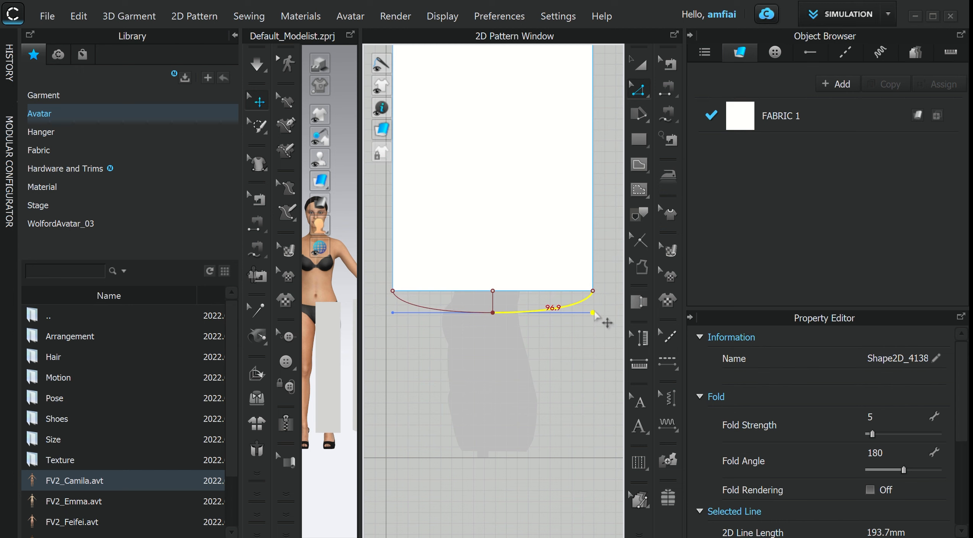
{"action": "left_click_drag", "start_coordinate": [594, 314], "coordinate": [582, 312]}
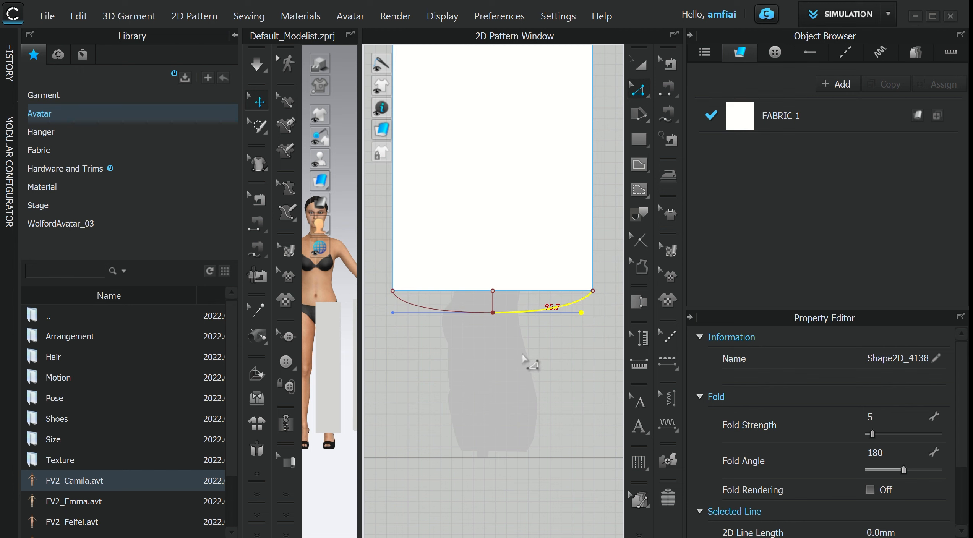
{"action": "left_click", "coordinate": [554, 398]}
{"action": "scroll", "coordinate": [546, 356], "scroll_direction": "down", "scroll_amount": 3}
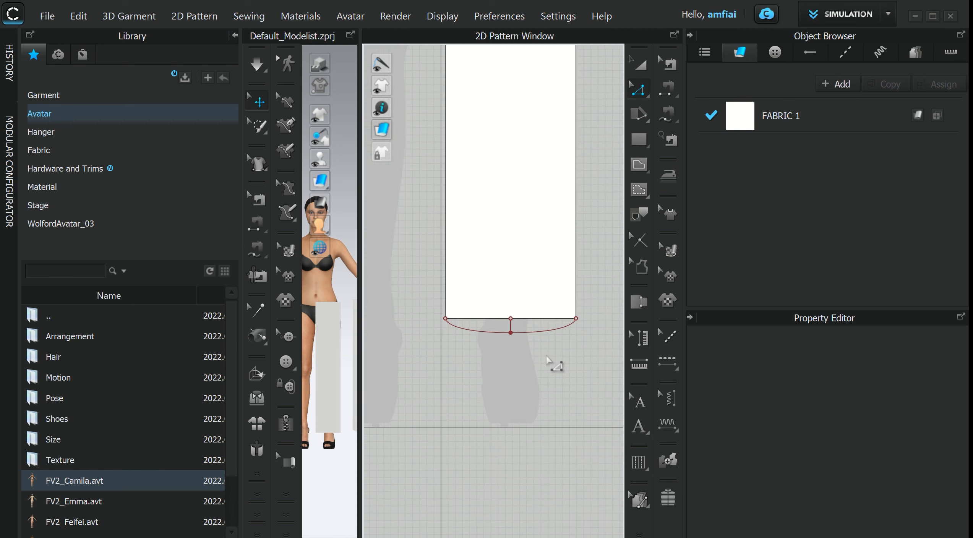
{"action": "scroll", "coordinate": [546, 358], "scroll_direction": "down", "scroll_amount": 3}
{"action": "middle_click_drag", "start_coordinate": [544, 388], "coordinate": [489, 423]}
{"action": "scroll", "coordinate": [620, 134], "scroll_direction": "down", "scroll_amount": 2}
{"action": "middle_click_drag", "start_coordinate": [589, 182], "coordinate": [560, 215]}
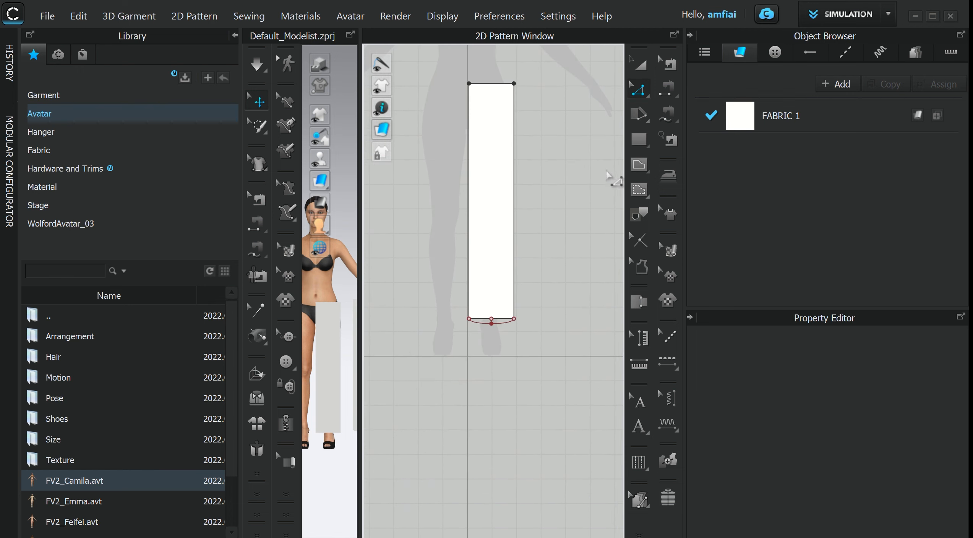
- Trace the top, side and curved bottom lines as a new pattern and place it beside the original
{"action": "left_click", "coordinate": [639, 213]}
{"action": "scroll", "coordinate": [536, 159], "scroll_direction": "up", "scroll_amount": 1}
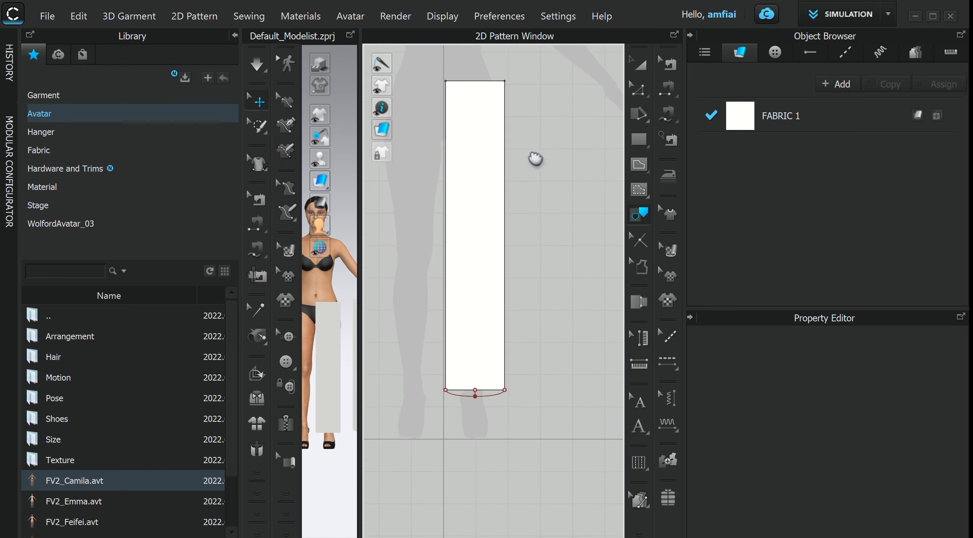
{"action": "middle_click_drag", "start_coordinate": [535, 159], "coordinate": [532, 176]}
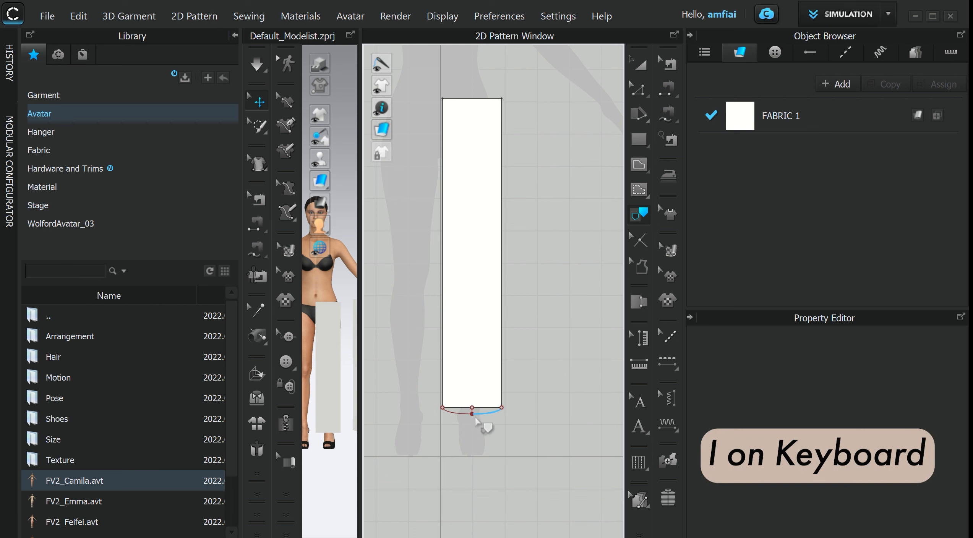
{"action": "left_click", "coordinate": [468, 99]}
{"action": "left_click", "coordinate": [502, 132], "text": "shift"}
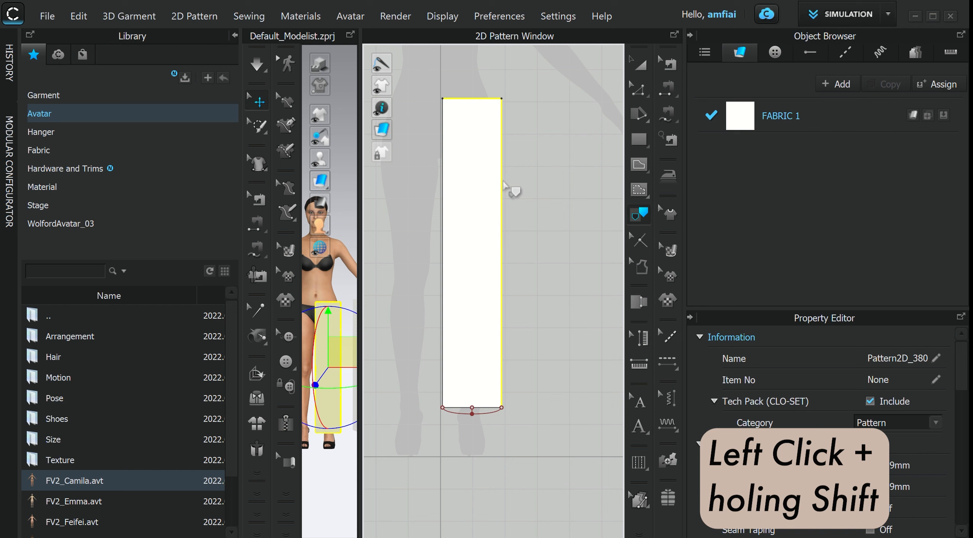
{"action": "left_click", "coordinate": [488, 409], "text": "shift"}
{"action": "left_click", "coordinate": [444, 366], "text": "shift"}
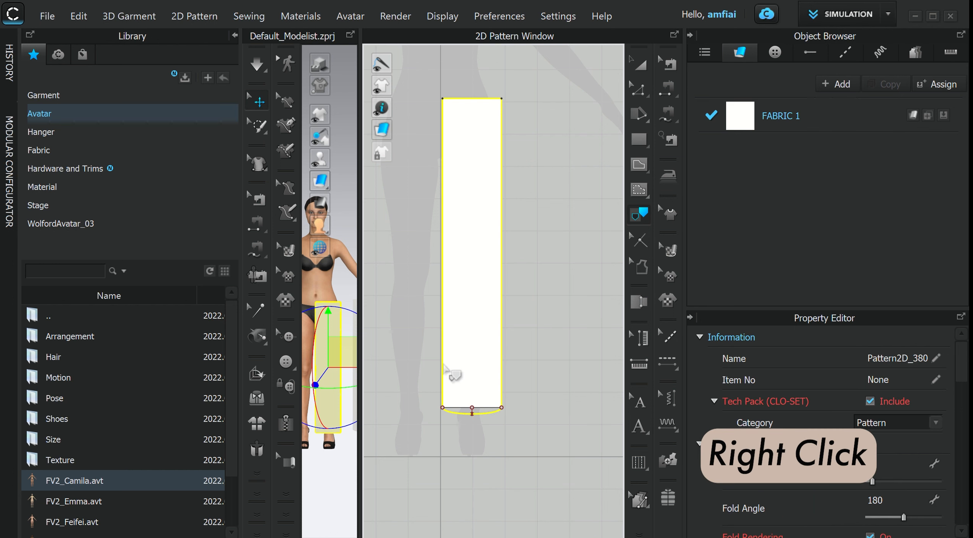
{"action": "right_click", "coordinate": [444, 365]}
{"action": "left_click", "coordinate": [528, 371]}
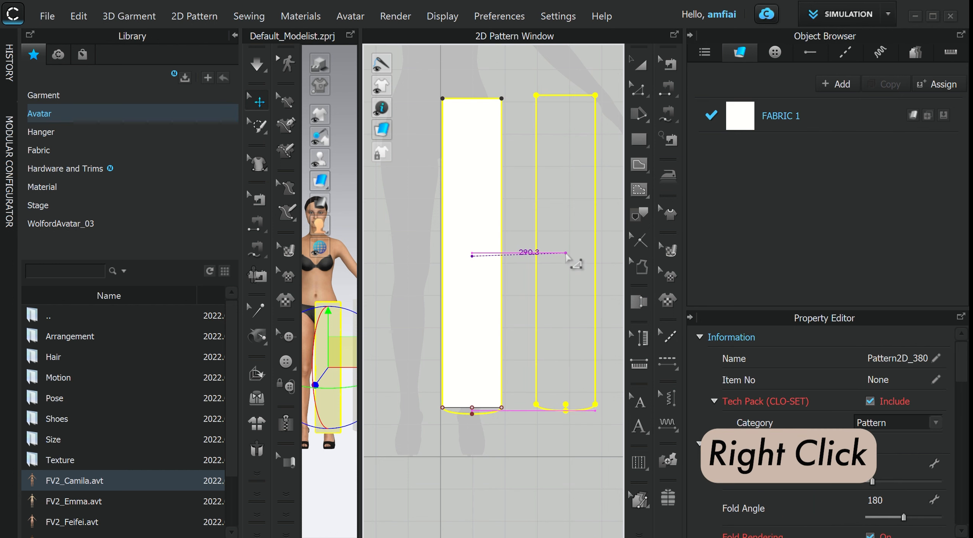
{"action": "left_click", "coordinate": [566, 253]}
- Delete the original rectangle pattern
{"action": "left_click", "coordinate": [640, 64]}
{"action": "left_click", "coordinate": [499, 299]}
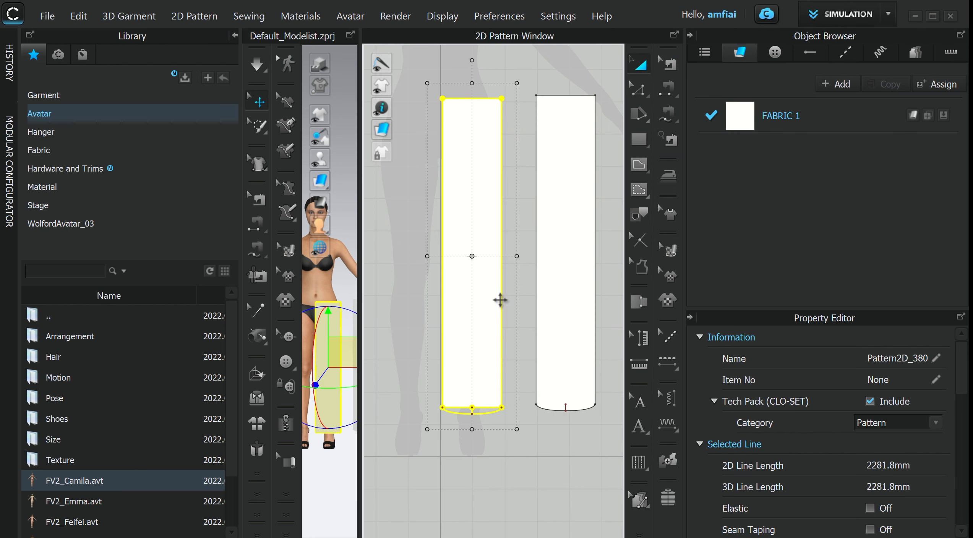
{"action": "key", "text": "Delete"}
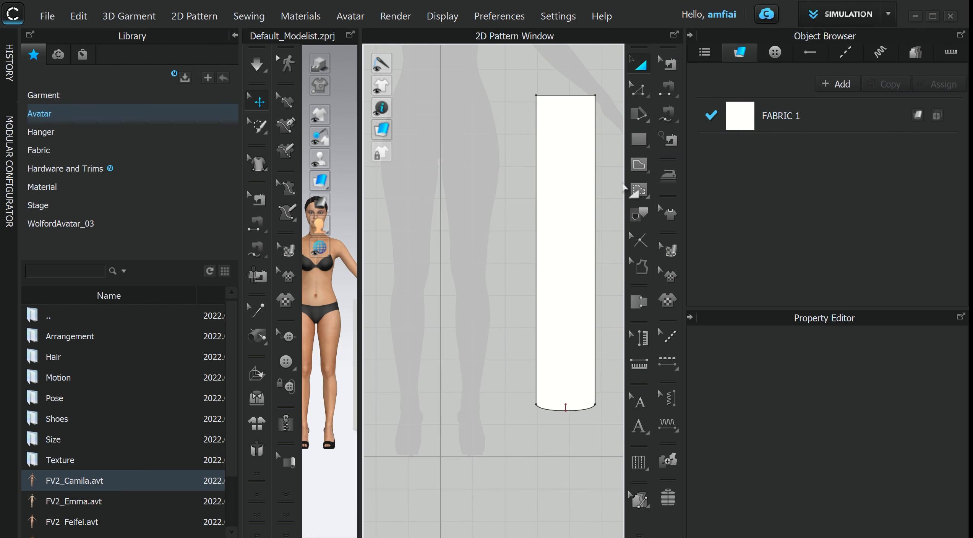
- Delete the leftover short internal line at the new pattern's curved bottom
{"action": "left_click", "coordinate": [635, 95]}
{"action": "scroll", "coordinate": [568, 378], "scroll_direction": "down", "scroll_amount": 4}
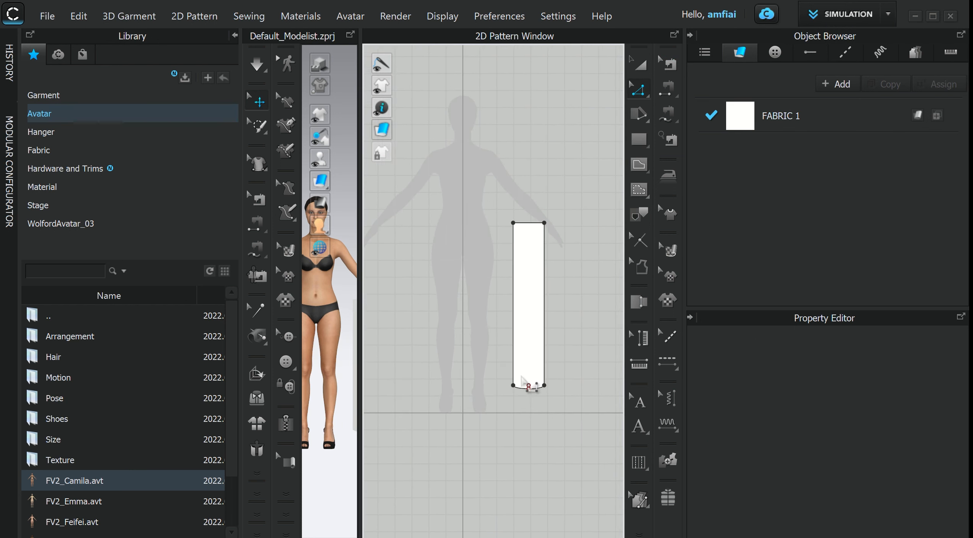
{"action": "scroll", "coordinate": [536, 404], "scroll_direction": "up", "scroll_amount": 8}
{"action": "left_click", "coordinate": [527, 387]}
{"action": "key", "text": "Delete"}
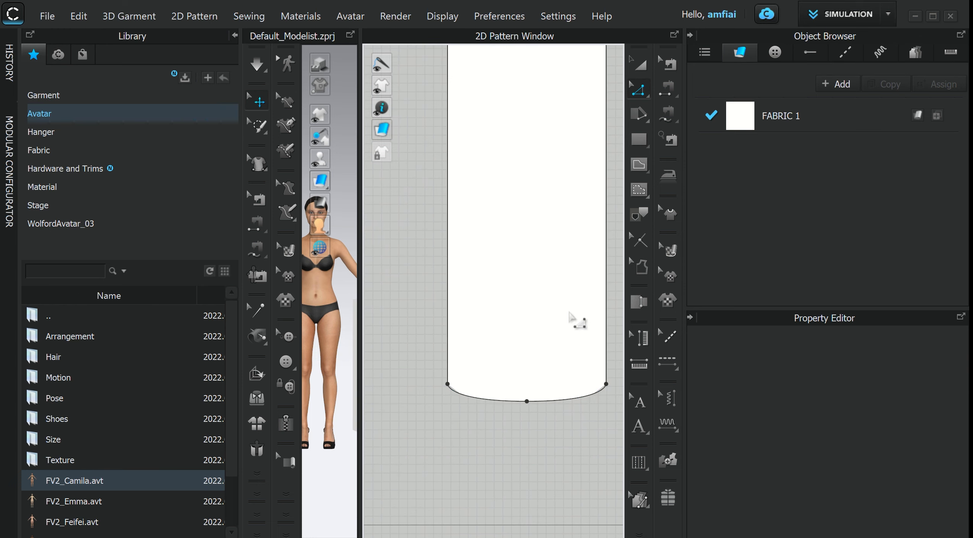
- Move the leg pattern to the left, then copy it and paste the copy beside the original
{"action": "left_click", "coordinate": [644, 67]}
{"action": "scroll", "coordinate": [417, 322], "scroll_direction": "down", "scroll_amount": 5}
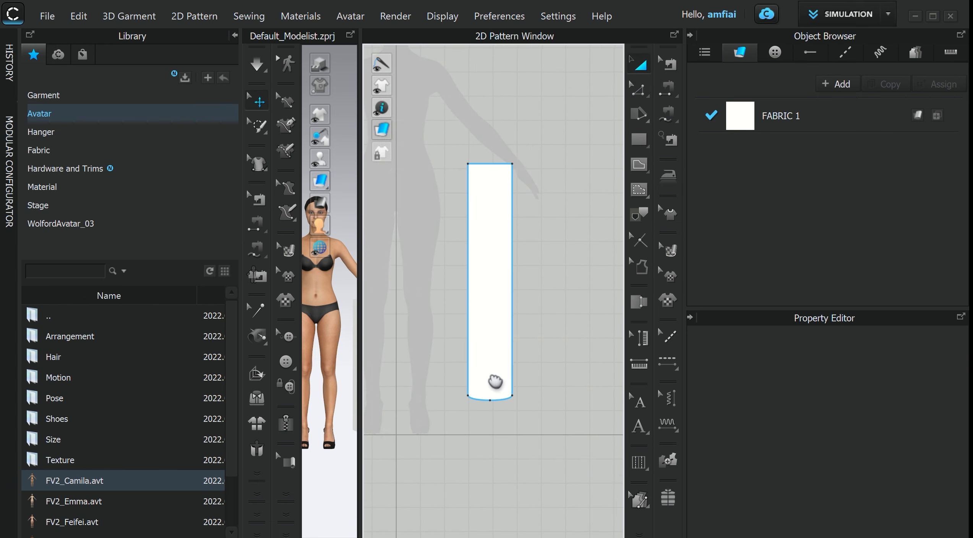
{"action": "left_click_drag", "start_coordinate": [511, 241], "coordinate": [444, 248]}
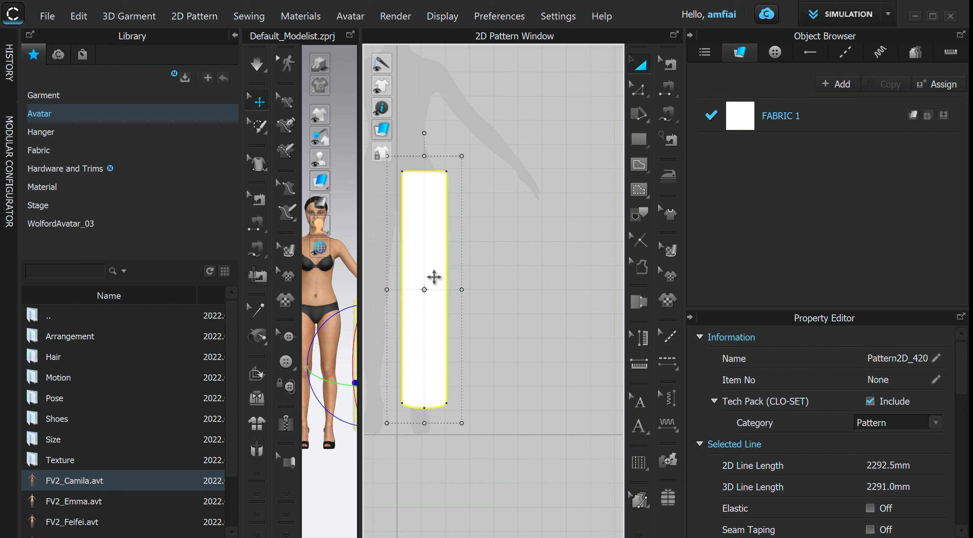
{"action": "left_click", "coordinate": [476, 233]}
{"action": "right_click", "coordinate": [427, 227]}
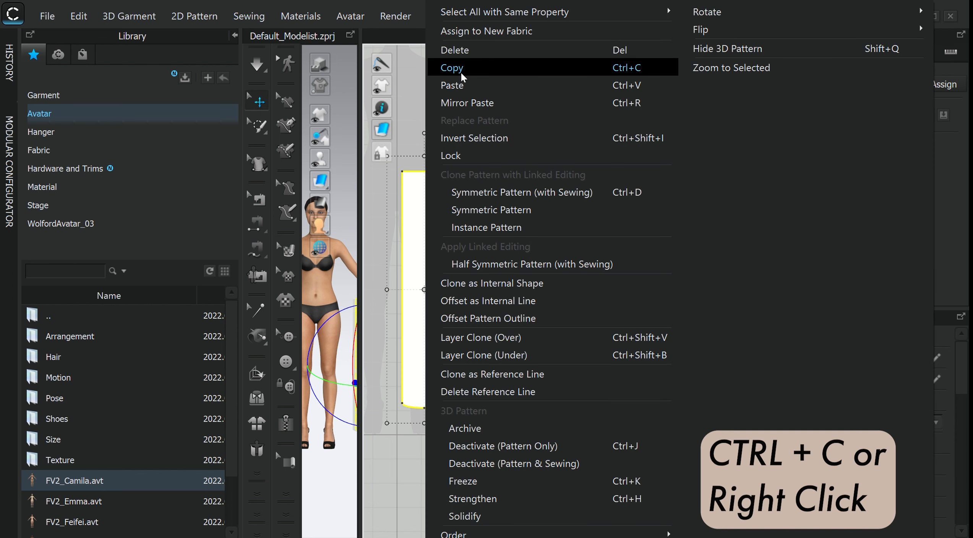
{"action": "left_click", "coordinate": [574, 67]}
{"action": "right_click", "coordinate": [534, 257]}
{"action": "left_click", "coordinate": [591, 11]}
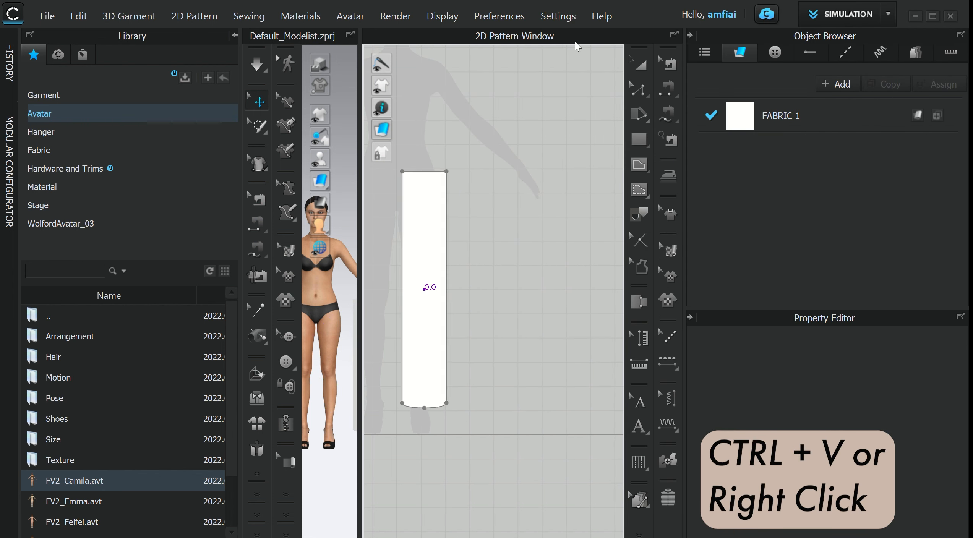
{"action": "left_click", "coordinate": [484, 294]}
- Merge the original's right side line with the copy's left side line to join both pieces into one pattern
{"action": "left_click", "coordinate": [639, 90]}
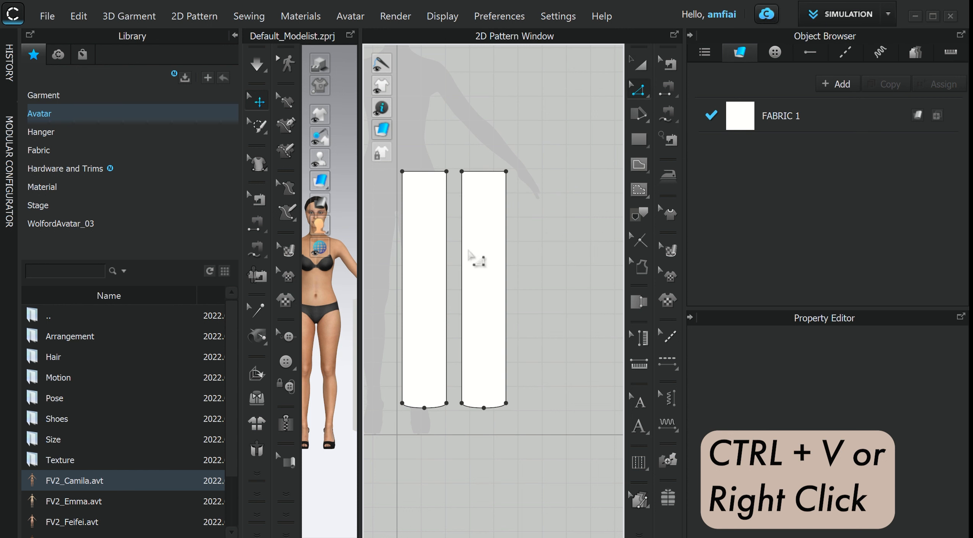
{"action": "left_click", "coordinate": [461, 283]}
{"action": "left_click", "coordinate": [447, 282], "text": "shift"}
{"action": "right_click", "coordinate": [447, 282]}
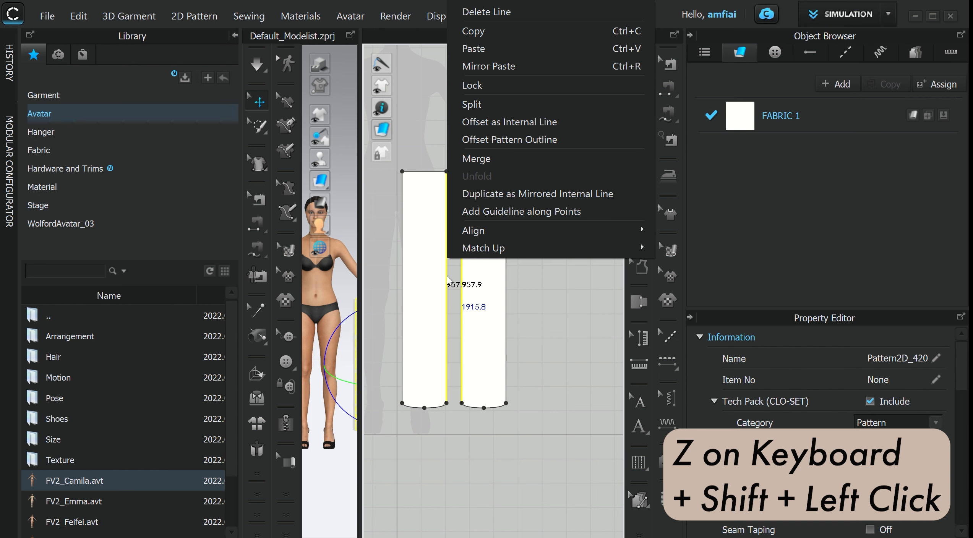
{"action": "left_click", "coordinate": [488, 159]}
{"action": "scroll", "coordinate": [458, 303], "scroll_direction": "up", "scroll_amount": 5}
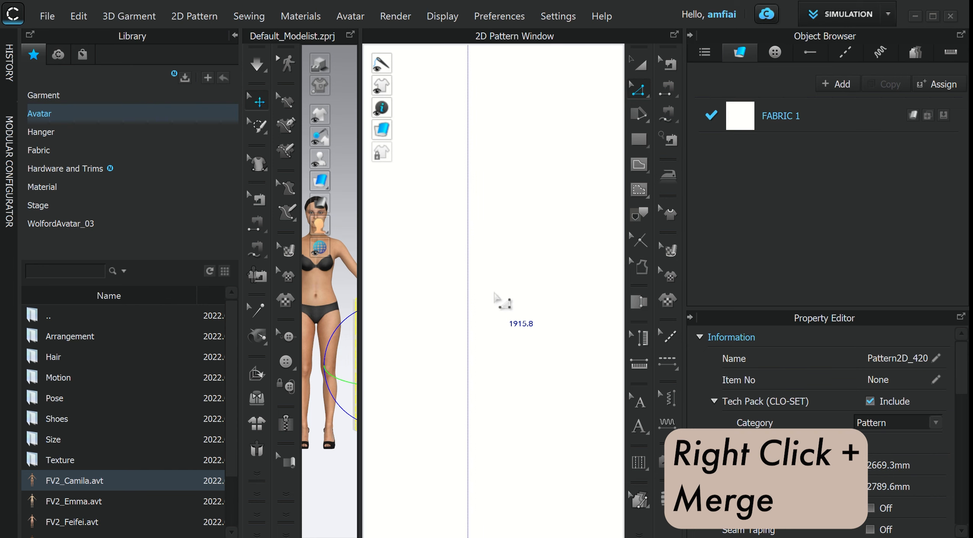
{"action": "key", "text": "a"}
{"action": "scroll", "coordinate": [548, 258], "scroll_direction": "down", "scroll_amount": 3}
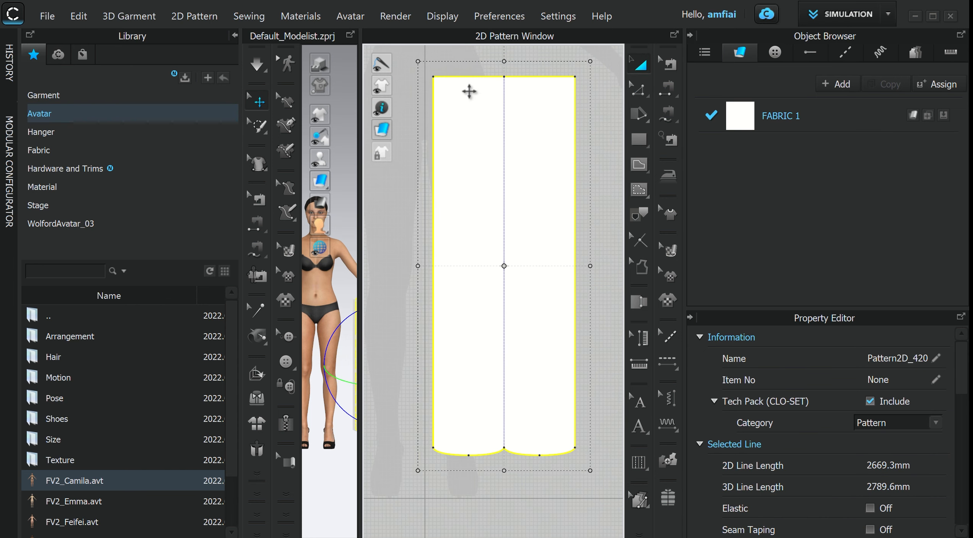
{"action": "scroll", "coordinate": [489, 340], "scroll_direction": "down", "scroll_amount": 2}
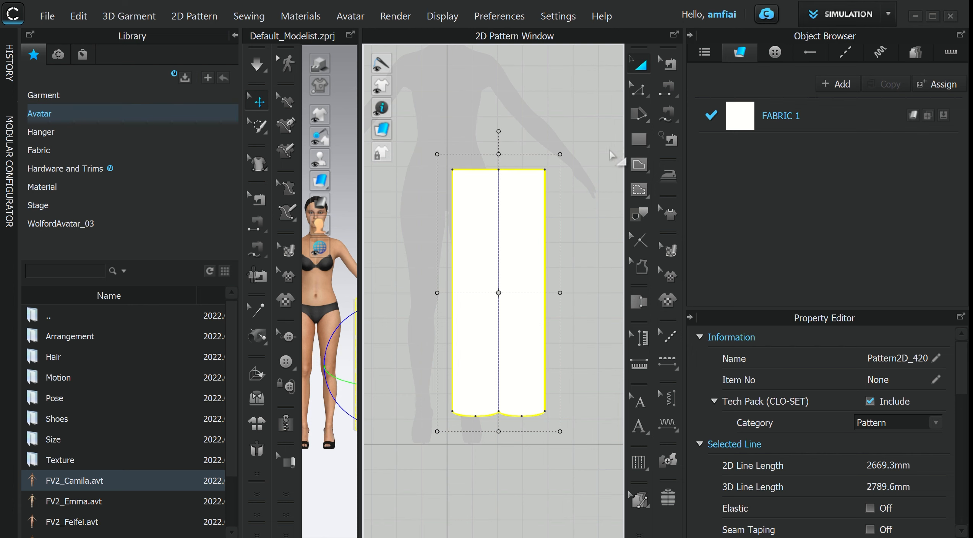
{"action": "left_click", "coordinate": [574, 204]}
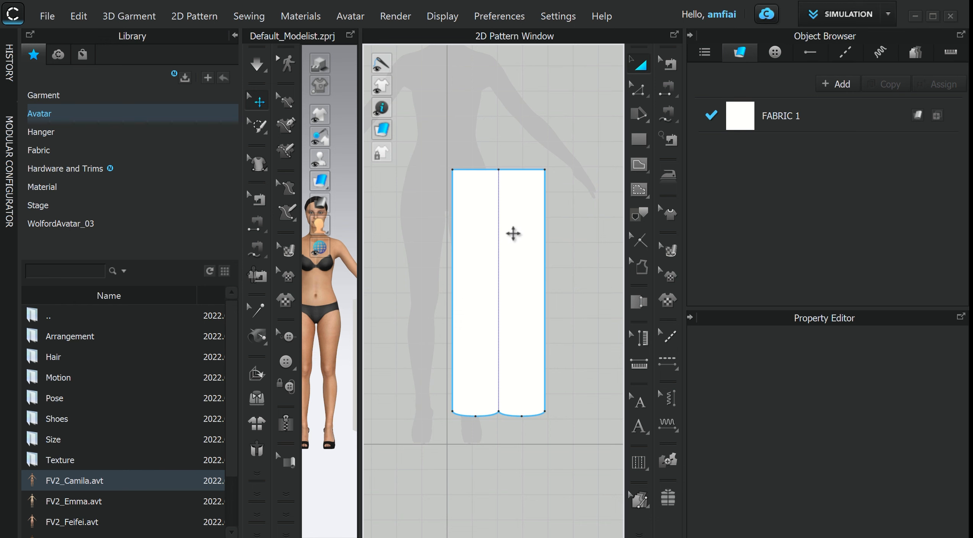
- Split the merged pattern's left side line into two lines with the upper part 138.9 mm long
{"action": "left_click", "coordinate": [639, 89]}
{"action": "scroll", "coordinate": [483, 154], "scroll_direction": "up", "scroll_amount": 3}
{"action": "middle_click_drag", "start_coordinate": [476, 147], "coordinate": [554, 61]}
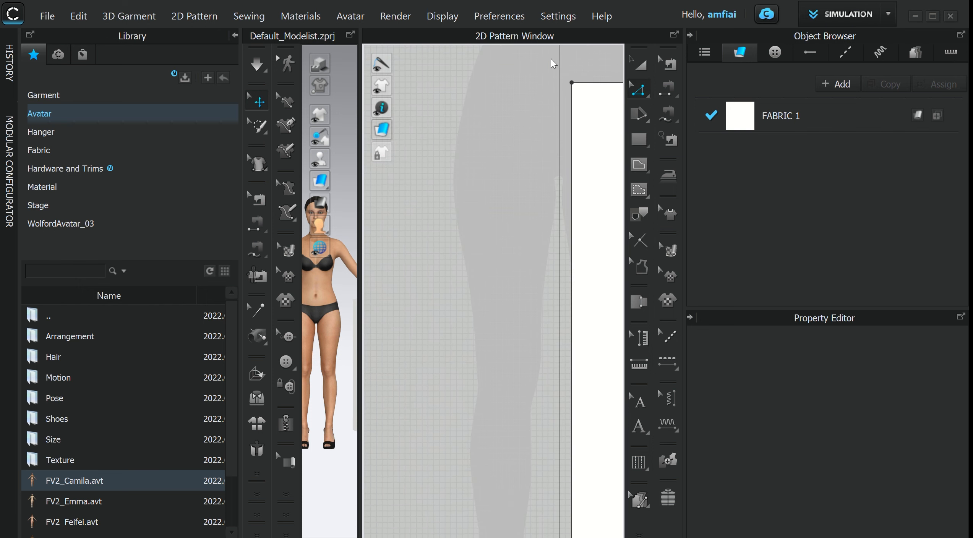
{"action": "middle_click_drag", "start_coordinate": [530, 101], "coordinate": [409, 152]}
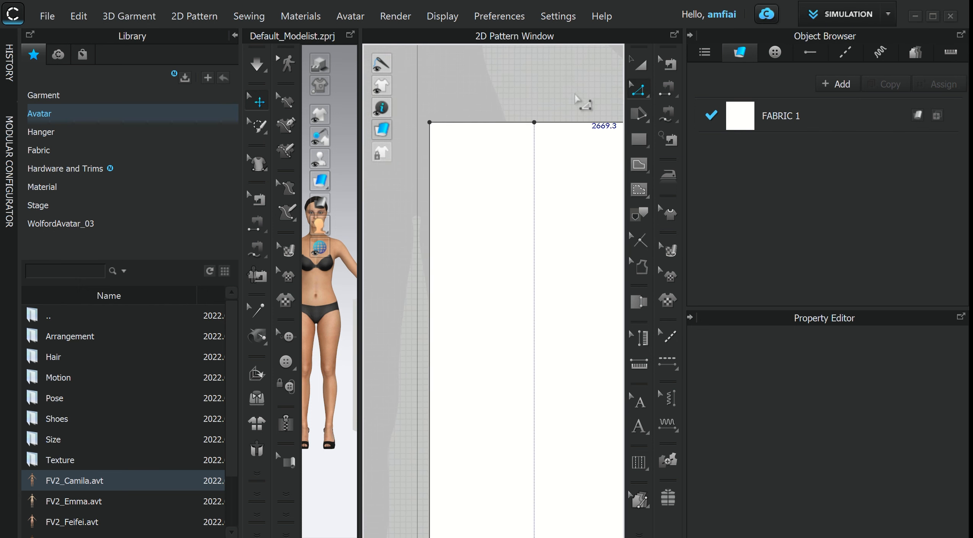
{"action": "right_click", "coordinate": [431, 211]}
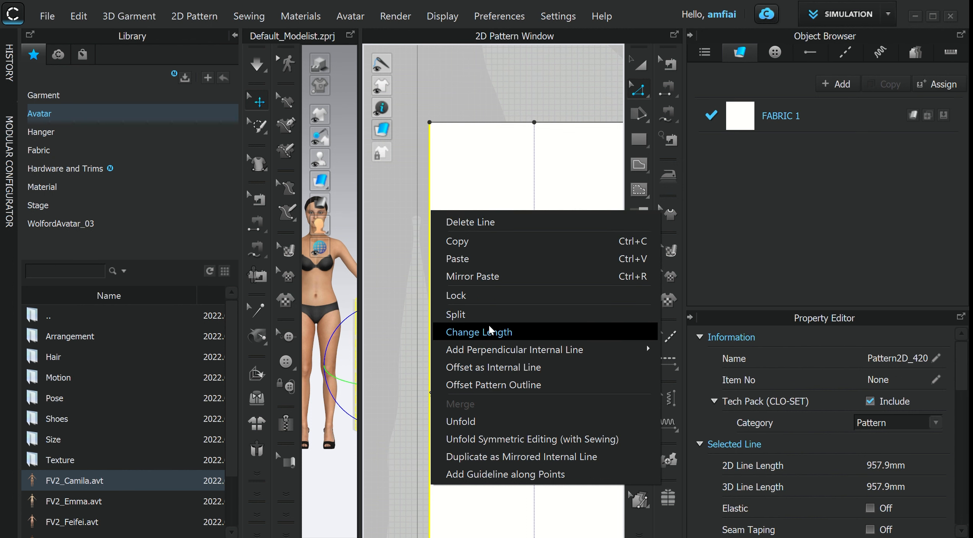
{"action": "left_click", "coordinate": [471, 314]}
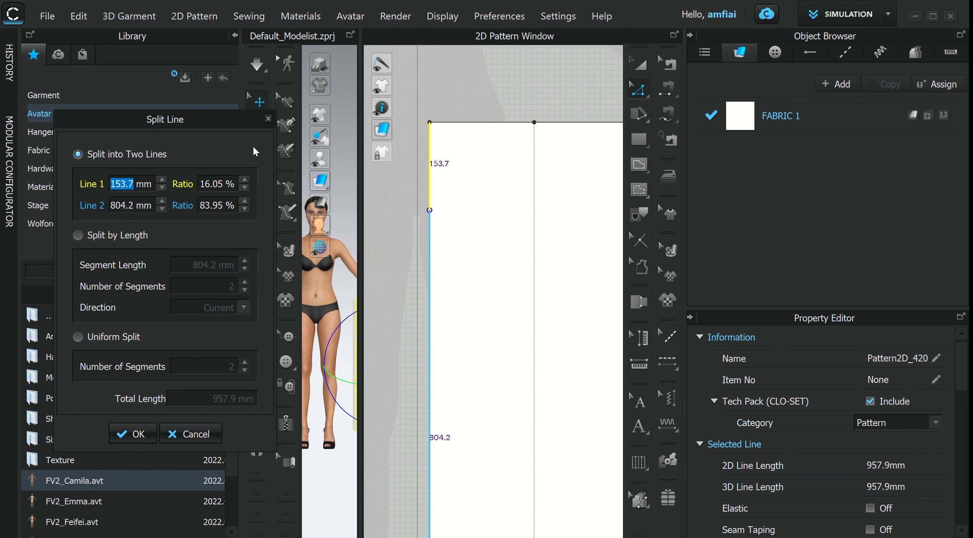
{"action": "type", "text": "138"}
{"action": "key", "text": "Return"}
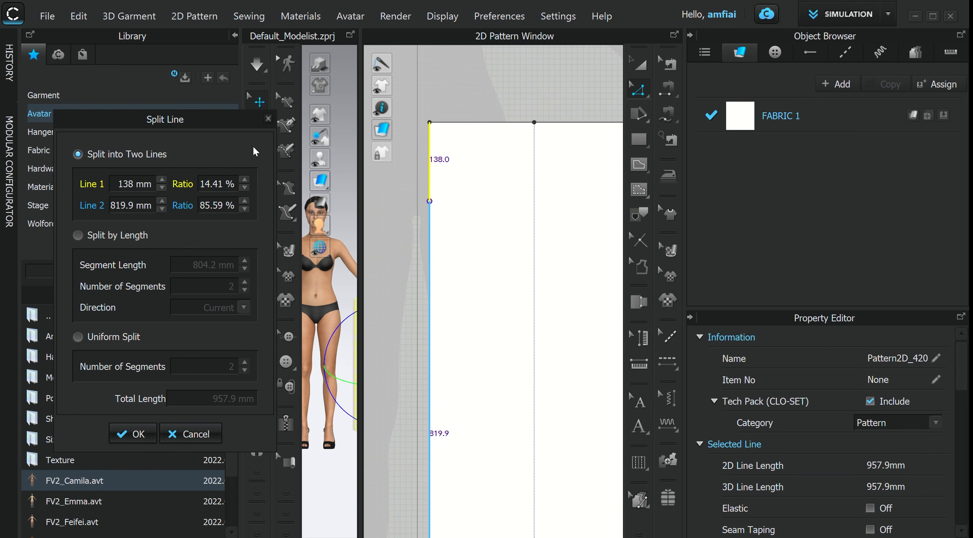
{"action": "type", "text": ".9"}
{"action": "left_click_drag", "start_coordinate": [202, 121], "coordinate": [278, 114]}
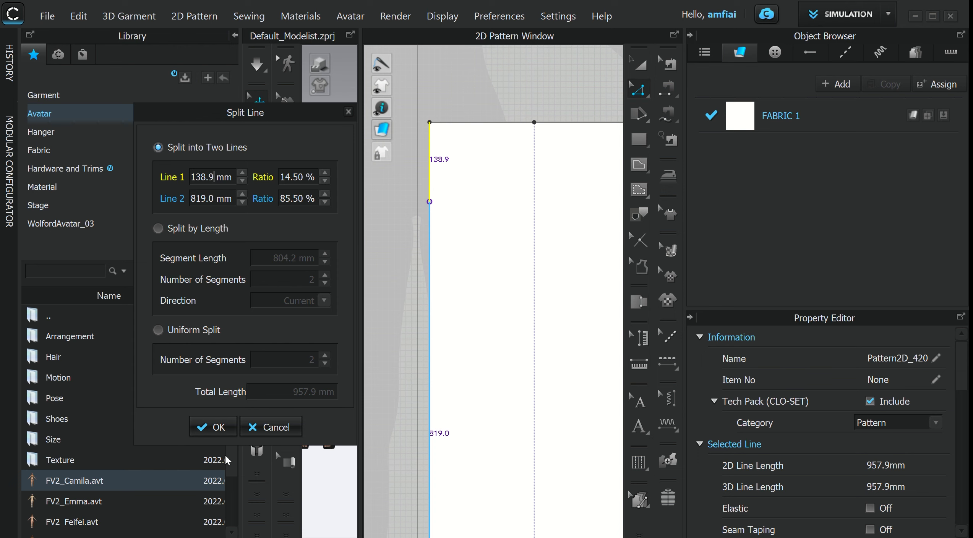
{"action": "left_click", "coordinate": [217, 434]}
- Split the pattern's right side line into two lines with the upper part 138.9 mm long
{"action": "scroll", "coordinate": [500, 304], "scroll_direction": "down", "scroll_amount": 3}
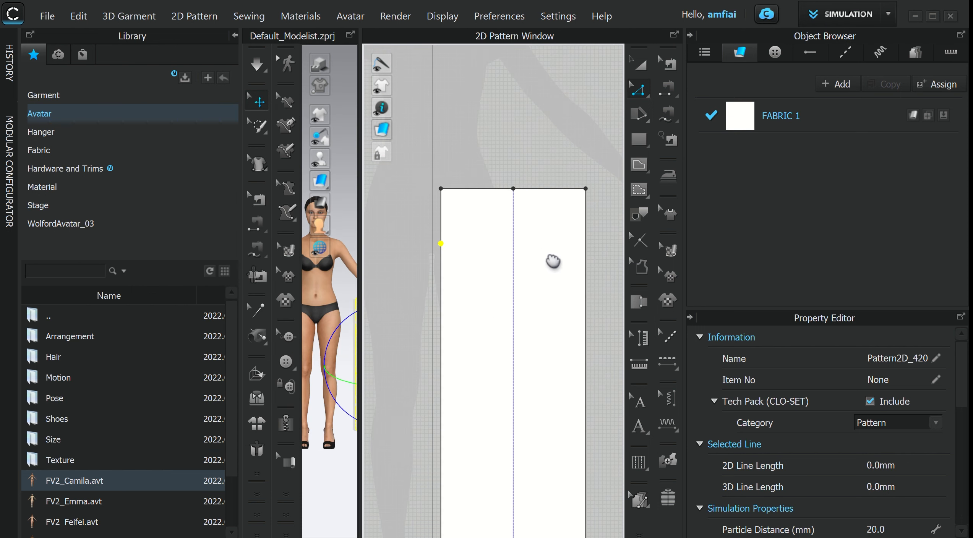
{"action": "middle_click_drag", "start_coordinate": [553, 262], "coordinate": [524, 258]}
{"action": "right_click", "coordinate": [558, 225]}
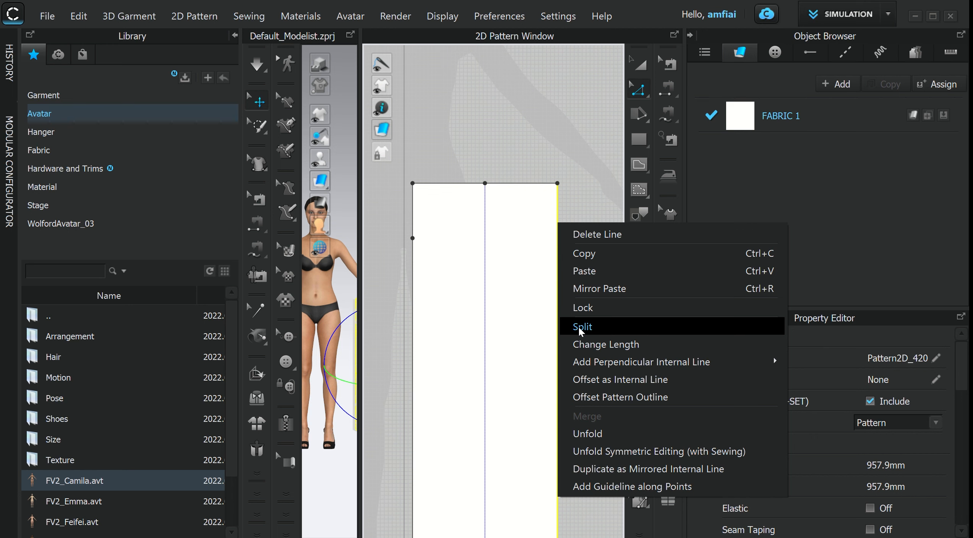
{"action": "left_click", "coordinate": [583, 328]}
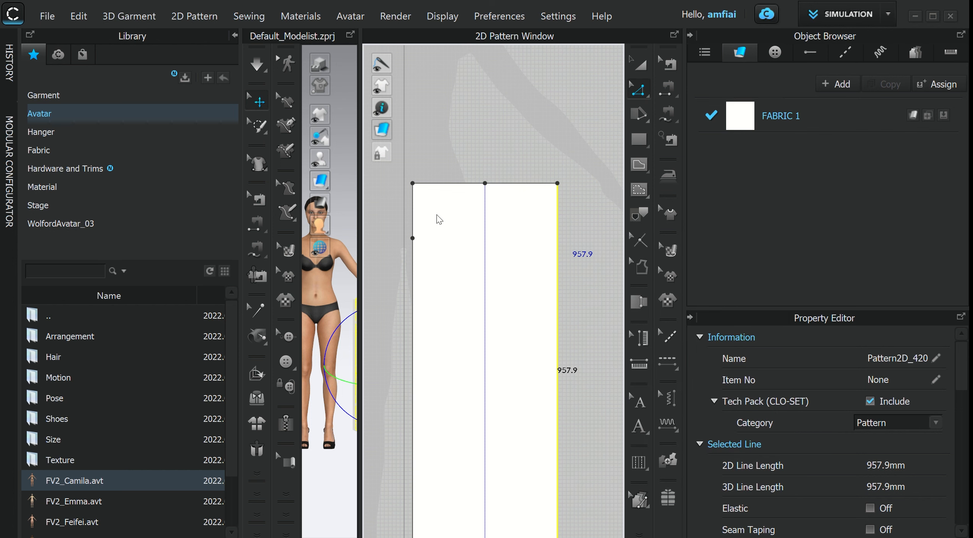
{"action": "left_click", "coordinate": [413, 213]}
{"action": "left_click_drag", "start_coordinate": [333, 122], "coordinate": [230, 161]}
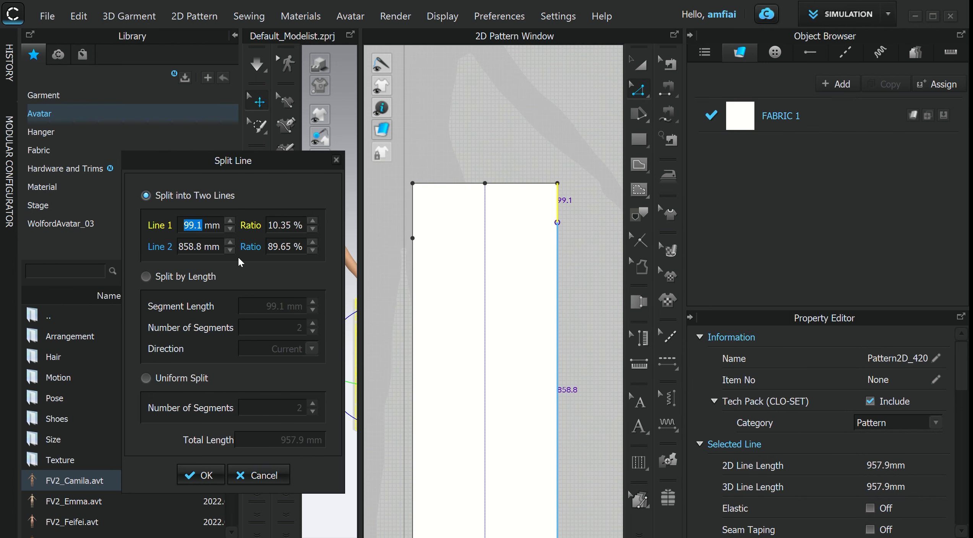
{"action": "type", "text": "1"}
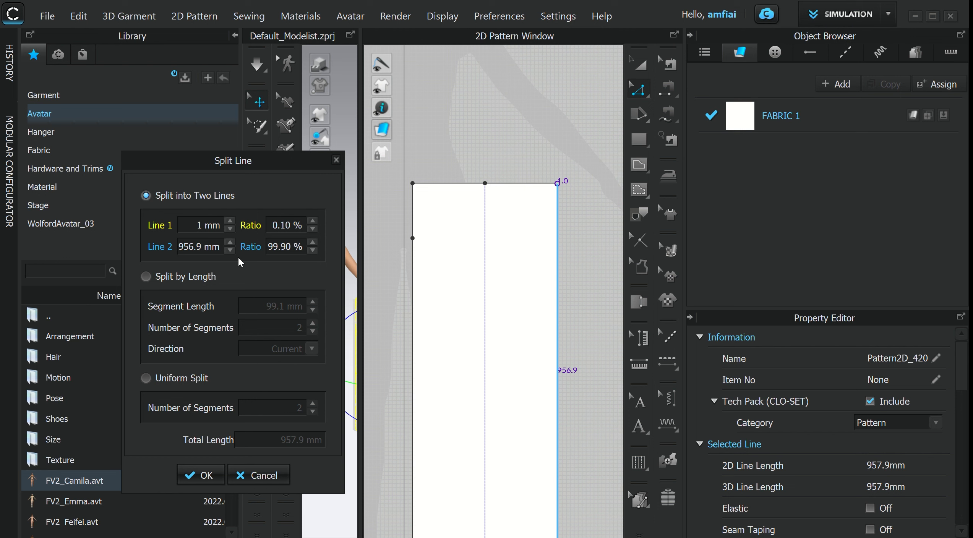
{"action": "type", "text": "38.9"}
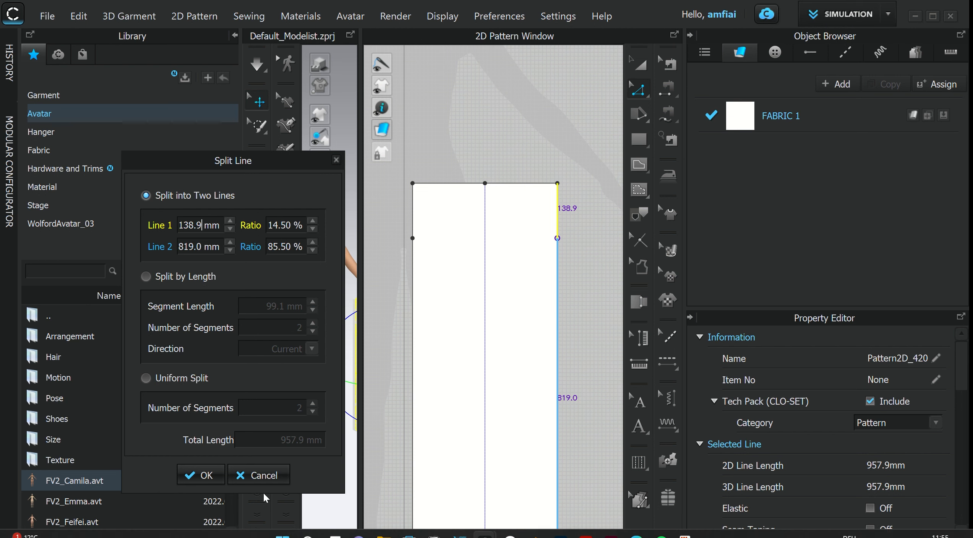
{"action": "left_click", "coordinate": [199, 475]}
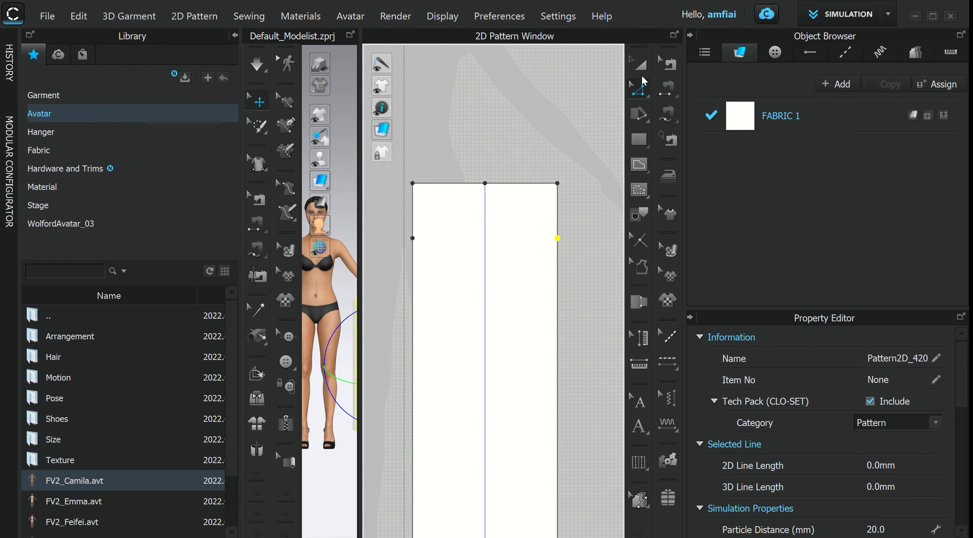
- Split the lower segment of the left side line again, with its upper part 47.2 mm long
{"action": "left_click", "coordinate": [601, 156]}
{"action": "scroll", "coordinate": [602, 156], "scroll_direction": "down", "scroll_amount": 2}
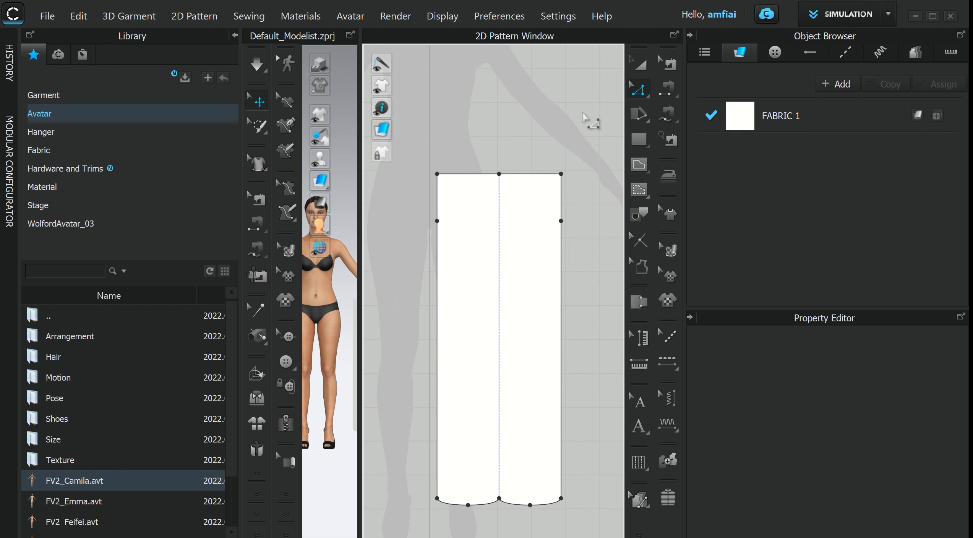
{"action": "scroll", "coordinate": [442, 195], "scroll_direction": "up", "scroll_amount": 1}
{"action": "left_click", "coordinate": [418, 177]}
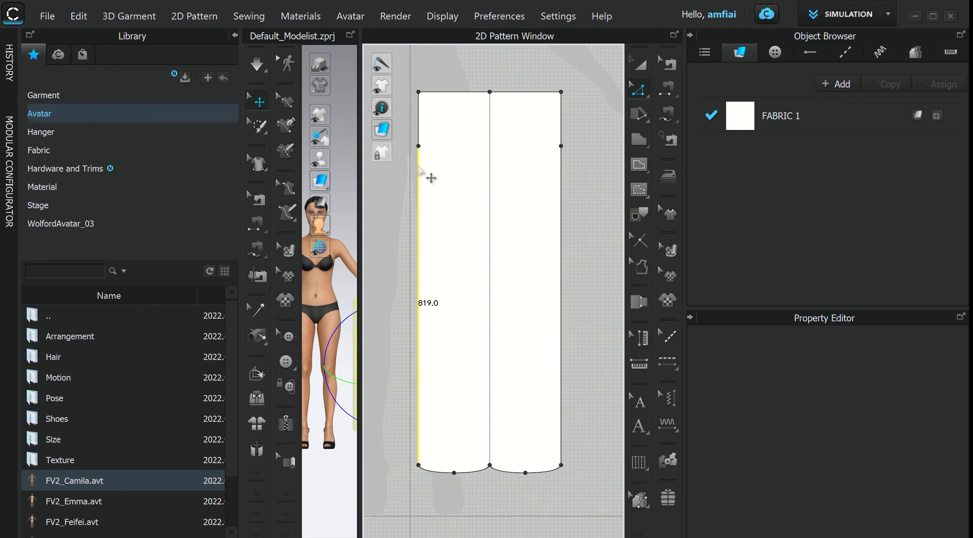
{"action": "right_click", "coordinate": [419, 165]}
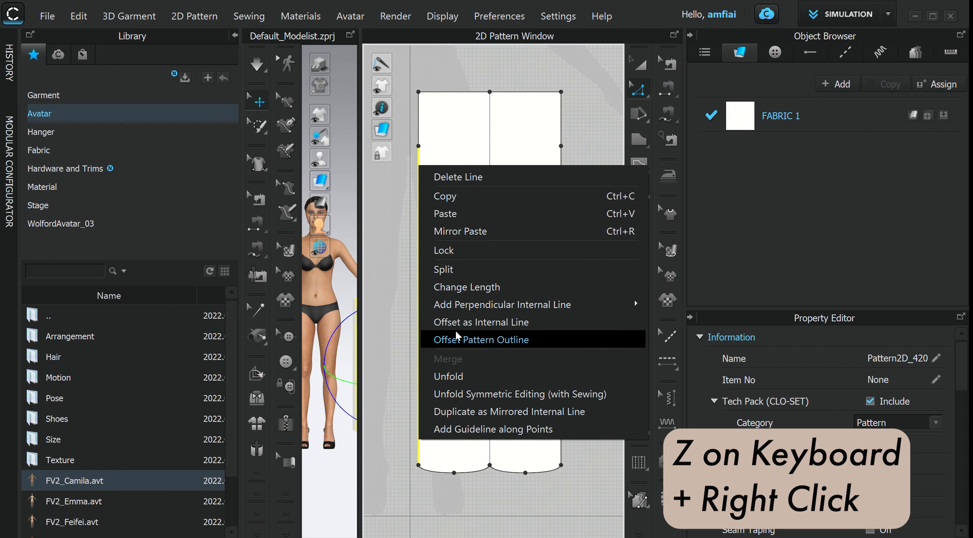
{"action": "left_click", "coordinate": [460, 270]}
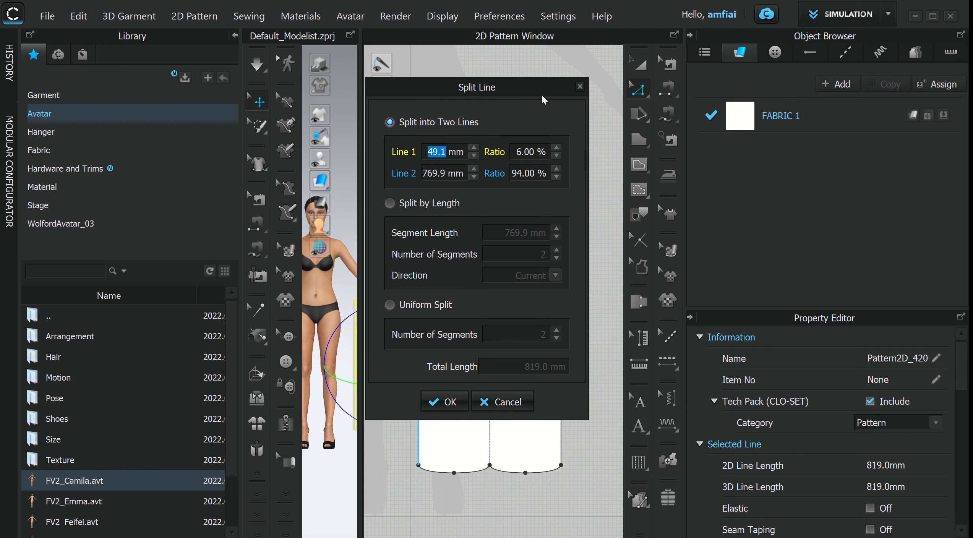
{"action": "left_click_drag", "start_coordinate": [541, 85], "coordinate": [763, 154]}
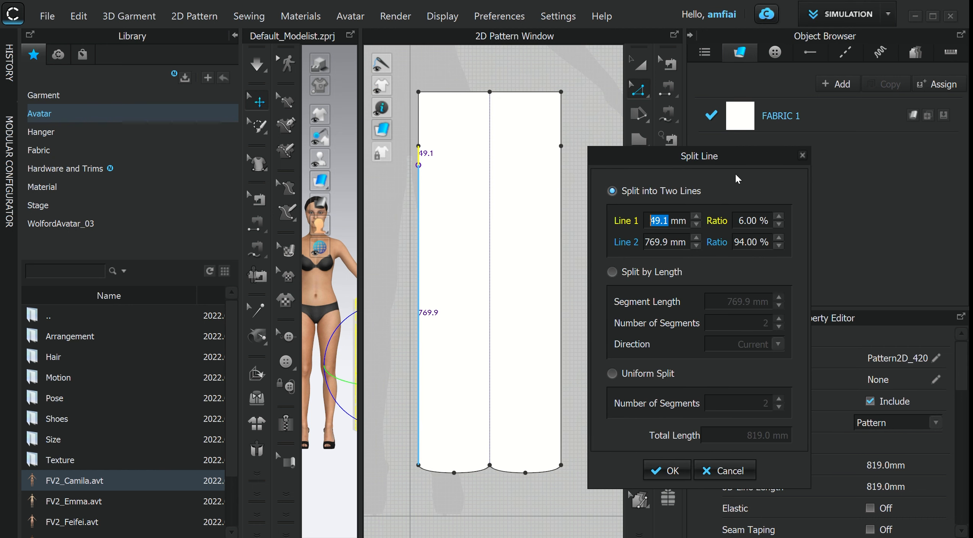
{"action": "type", "text": "47.2"}
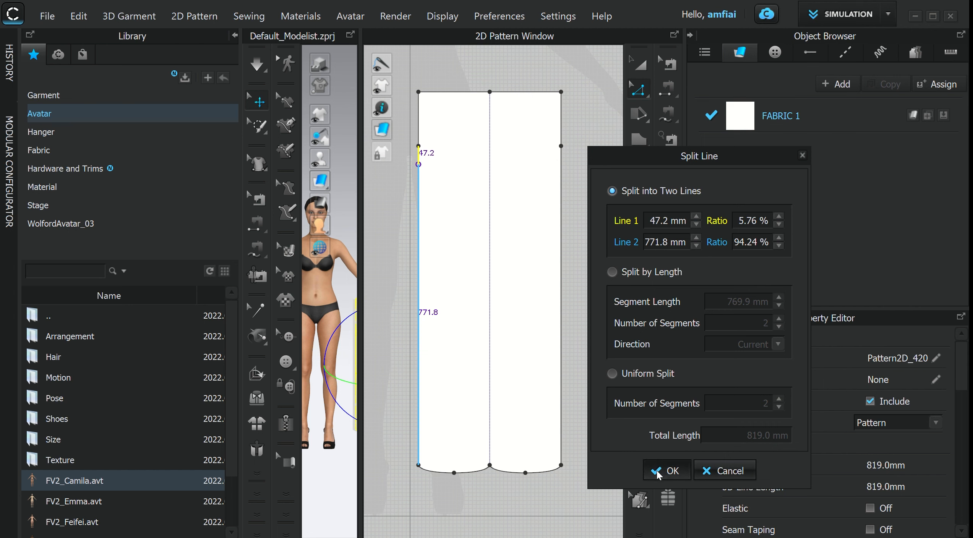
{"action": "left_click", "coordinate": [672, 470]}
- Split the lower segment of the right side line, with its upper part 47.2 mm long
{"action": "right_click", "coordinate": [562, 162]}
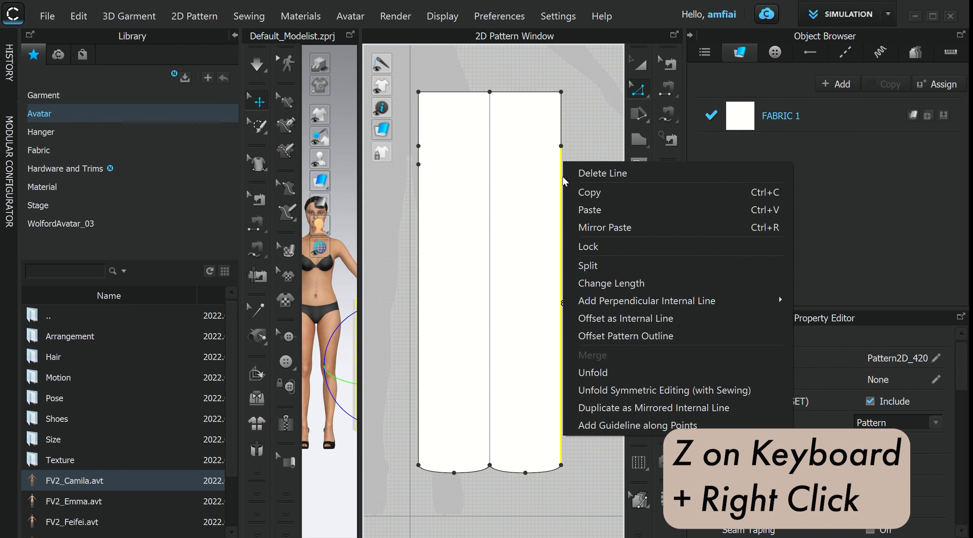
{"action": "left_click", "coordinate": [599, 265]}
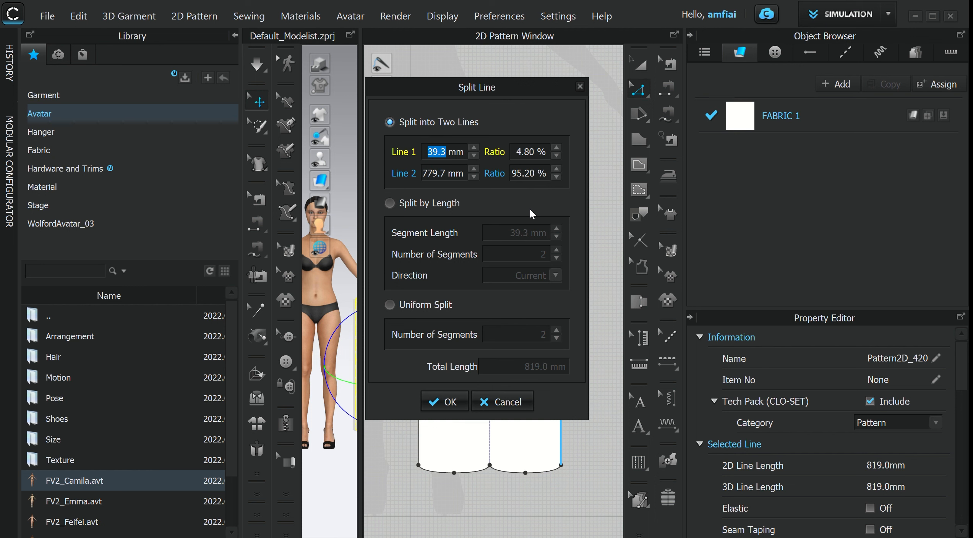
{"action": "type", "text": "47.2"}
{"action": "left_click_drag", "start_coordinate": [519, 89], "coordinate": [359, 158]}
{"action": "left_click", "coordinate": [284, 470]}
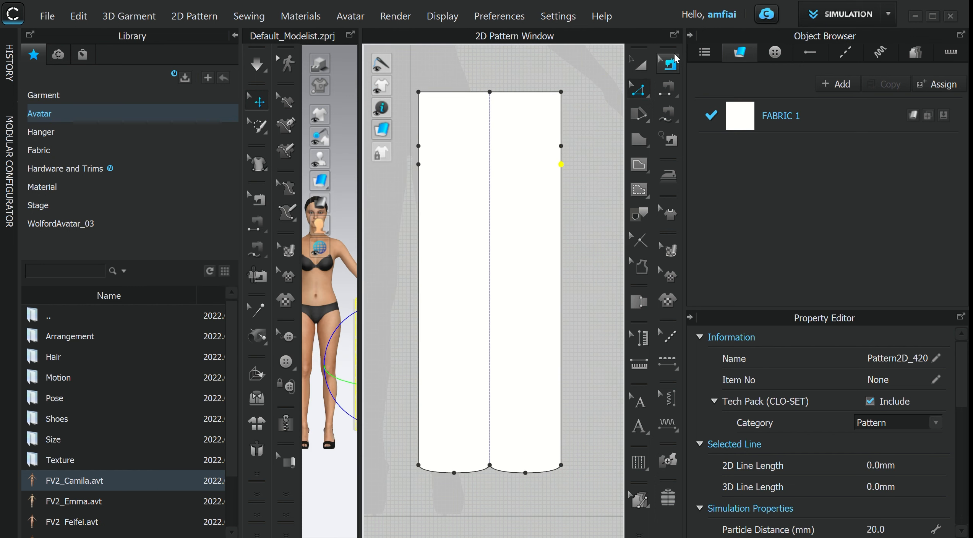
{"action": "left_click", "coordinate": [639, 64]}
{"action": "scroll", "coordinate": [562, 312], "scroll_direction": "down", "scroll_amount": 5}
{"action": "middle_click_drag", "start_coordinate": [581, 328], "coordinate": [573, 315]}
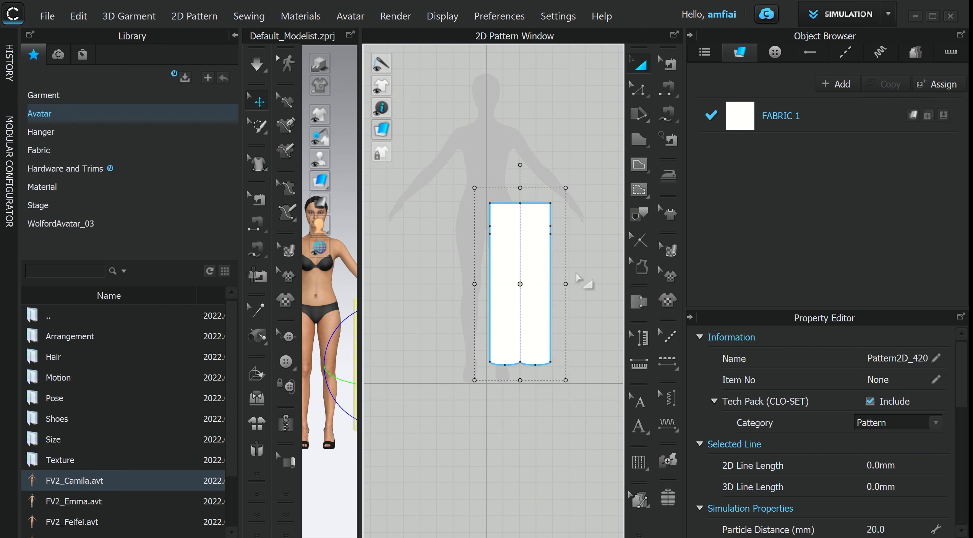
{"action": "middle_click_drag", "start_coordinate": [593, 250], "coordinate": [577, 253]}
{"action": "left_click", "coordinate": [573, 239]}
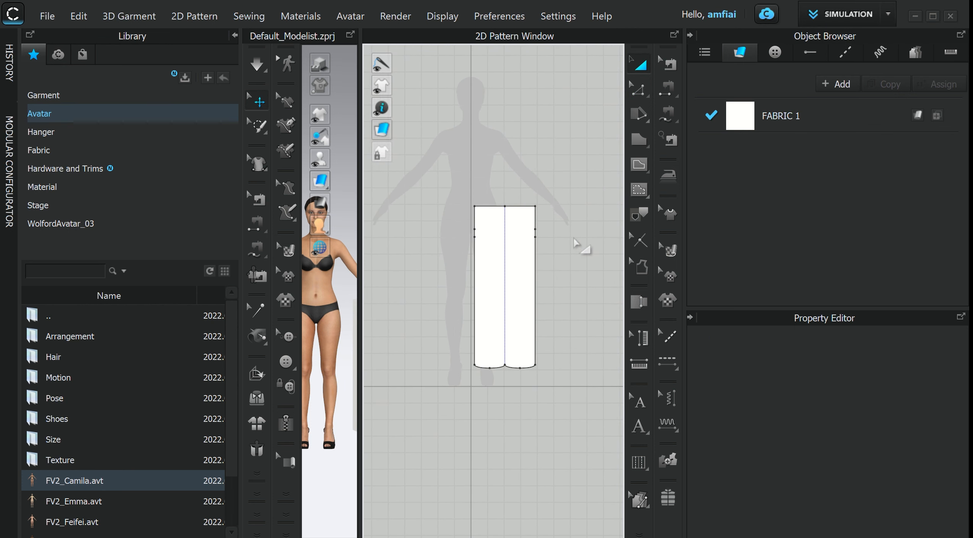
{"action": "scroll", "coordinate": [523, 209], "scroll_direction": "up", "scroll_amount": 3}
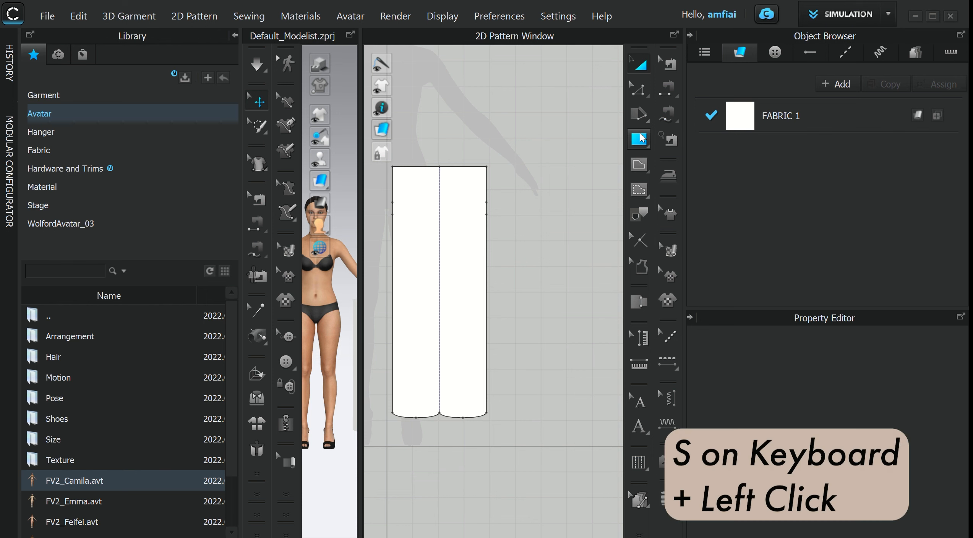
- Create a rectangle 50 mm wide and 80 mm high beside the two-leg pattern
{"action": "left_click", "coordinate": [642, 138]}
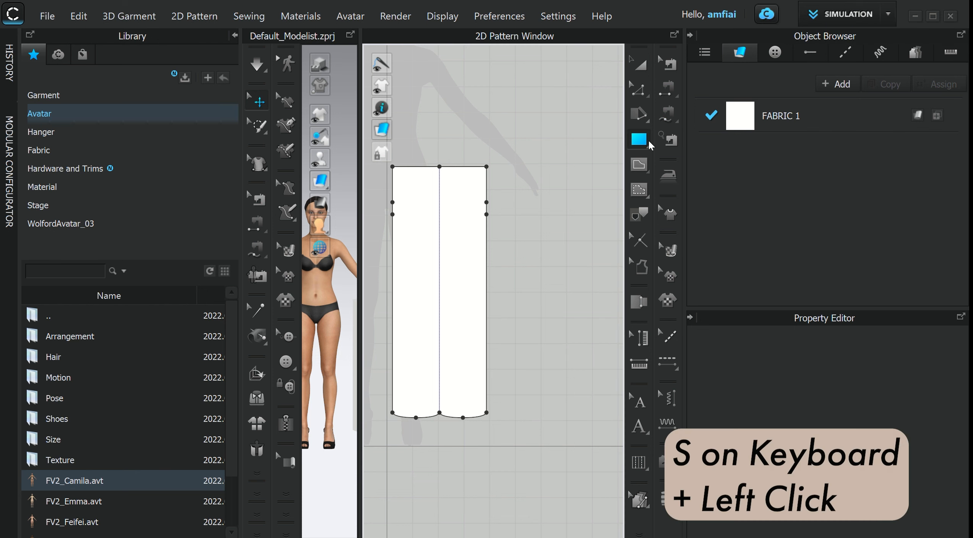
{"action": "left_click", "coordinate": [548, 197]}
{"action": "left_click_drag", "start_coordinate": [444, 105], "coordinate": [285, 125]}
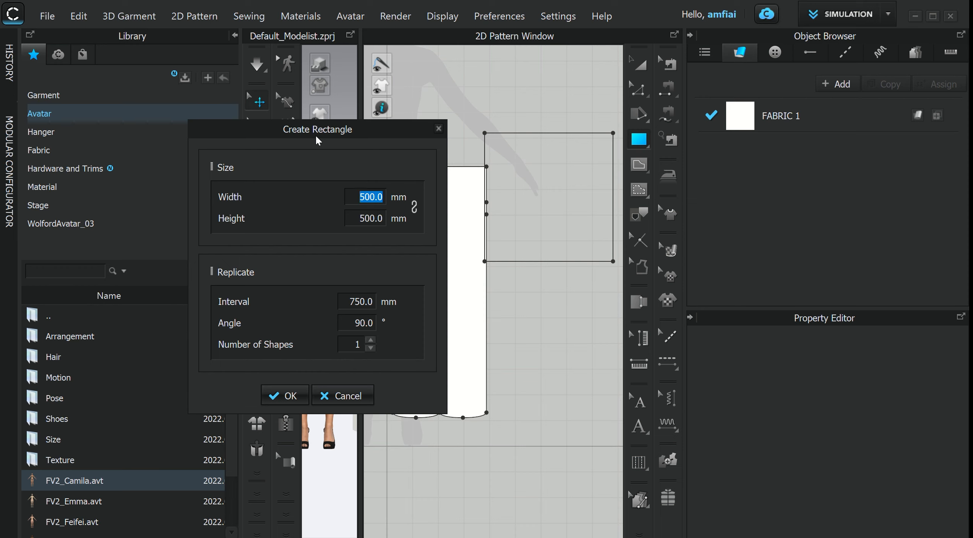
{"action": "type", "text": "50"}
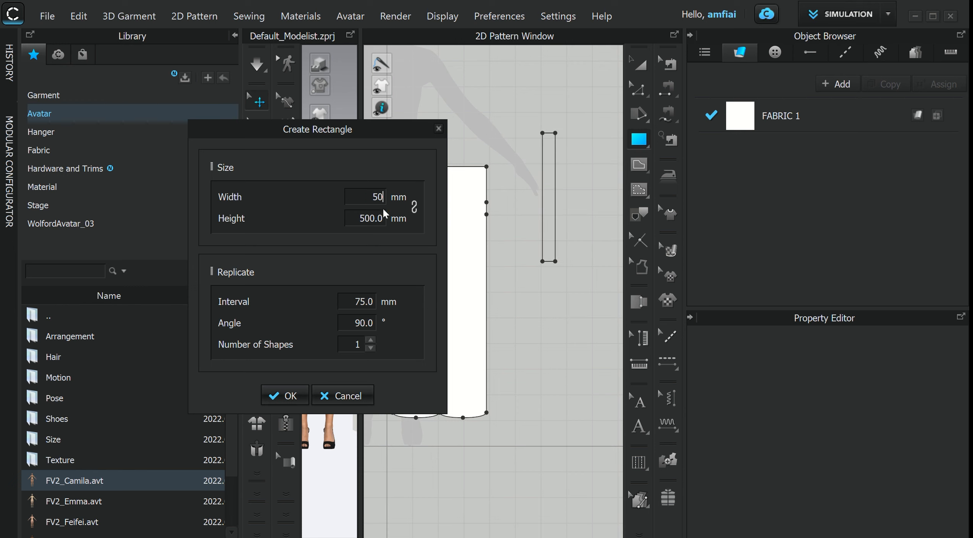
{"action": "left_click", "coordinate": [352, 226]}
{"action": "type", "text": "80"}
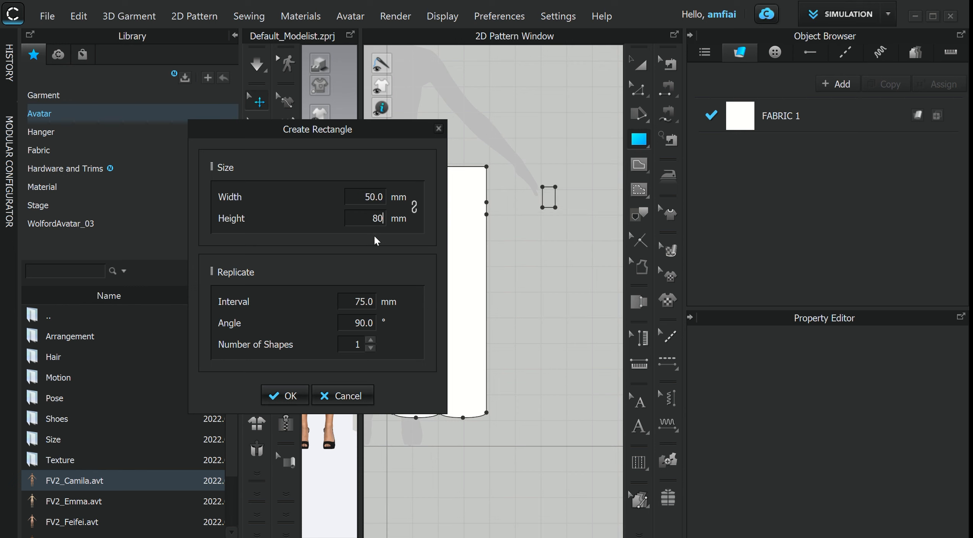
{"action": "left_click", "coordinate": [285, 395]}
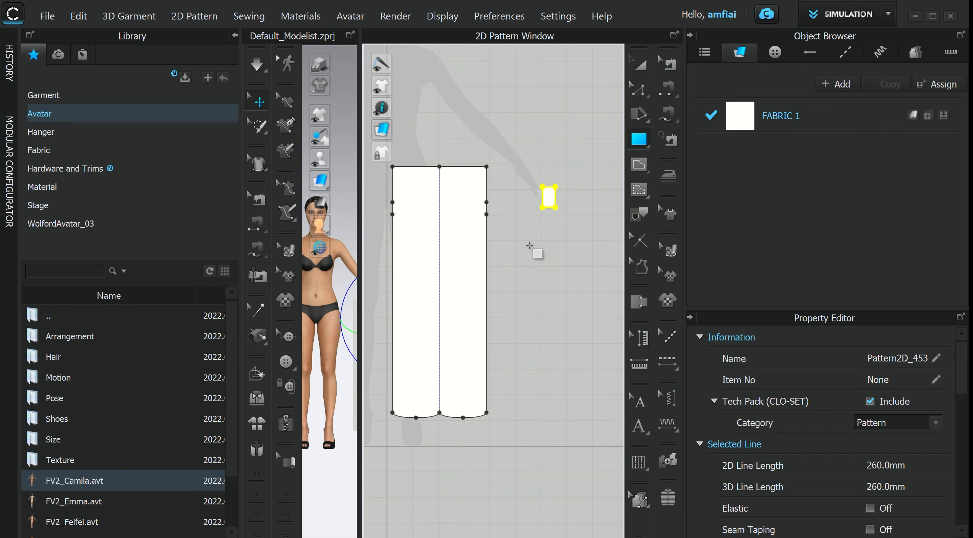
- Split the rectangle's top edge uniformly into two segments
{"action": "scroll", "coordinate": [561, 255], "scroll_direction": "up", "scroll_amount": 3}
{"action": "middle_click_drag", "start_coordinate": [560, 264], "coordinate": [542, 416]}
{"action": "left_click", "coordinate": [639, 91]}
{"action": "scroll", "coordinate": [537, 211], "scroll_direction": "up", "scroll_amount": 5}
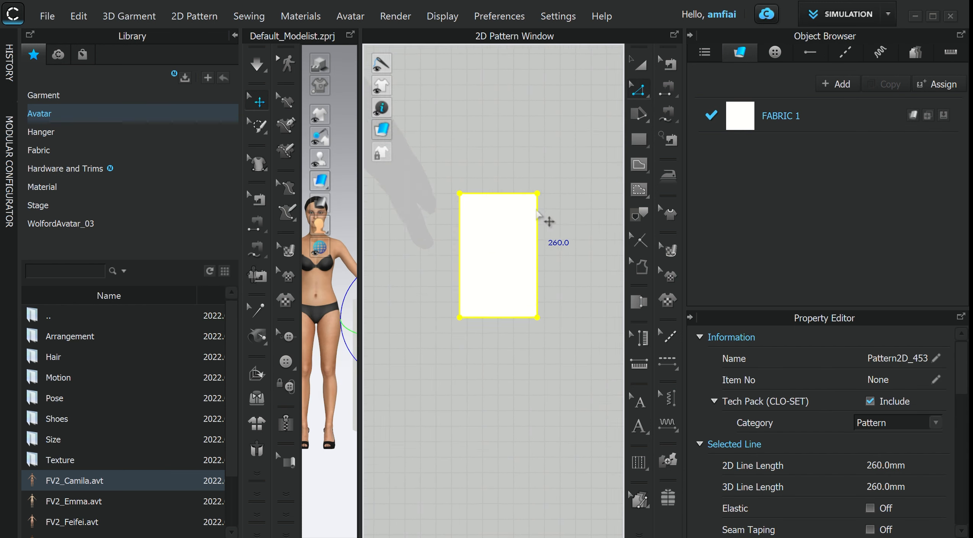
{"action": "middle_click_drag", "start_coordinate": [535, 198], "coordinate": [538, 187]}
{"action": "left_click", "coordinate": [493, 178]}
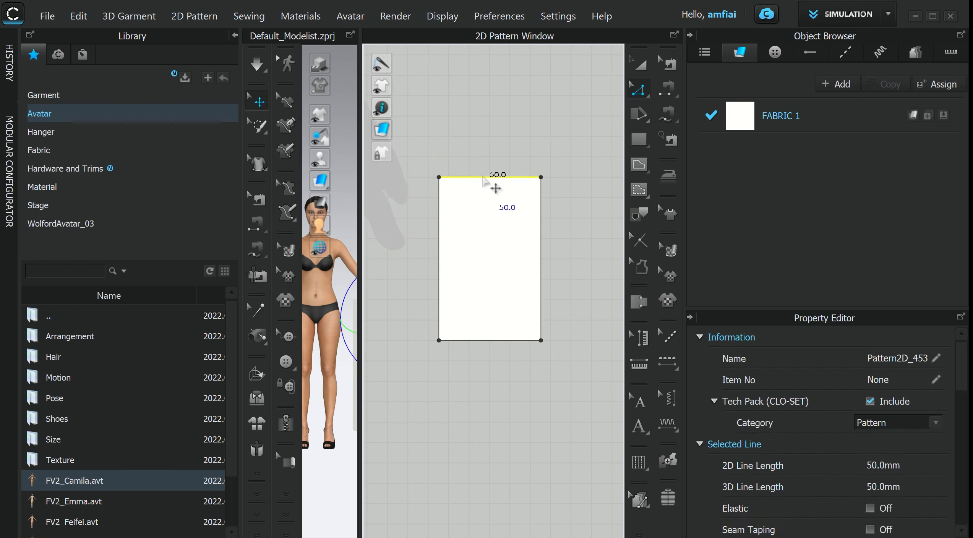
{"action": "right_click", "coordinate": [492, 177]}
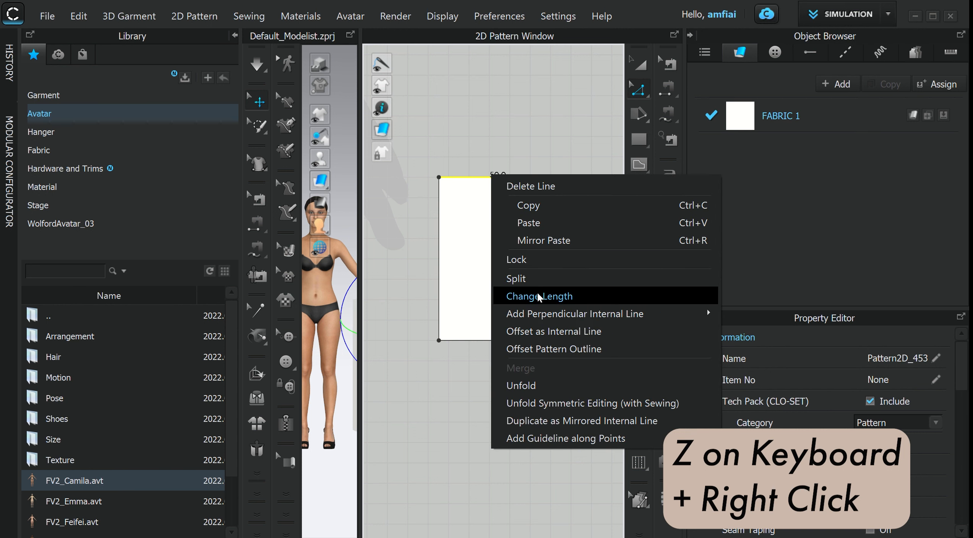
{"action": "left_click", "coordinate": [534, 282]}
{"action": "left_click", "coordinate": [489, 286]}
{"action": "left_click", "coordinate": [392, 305]}
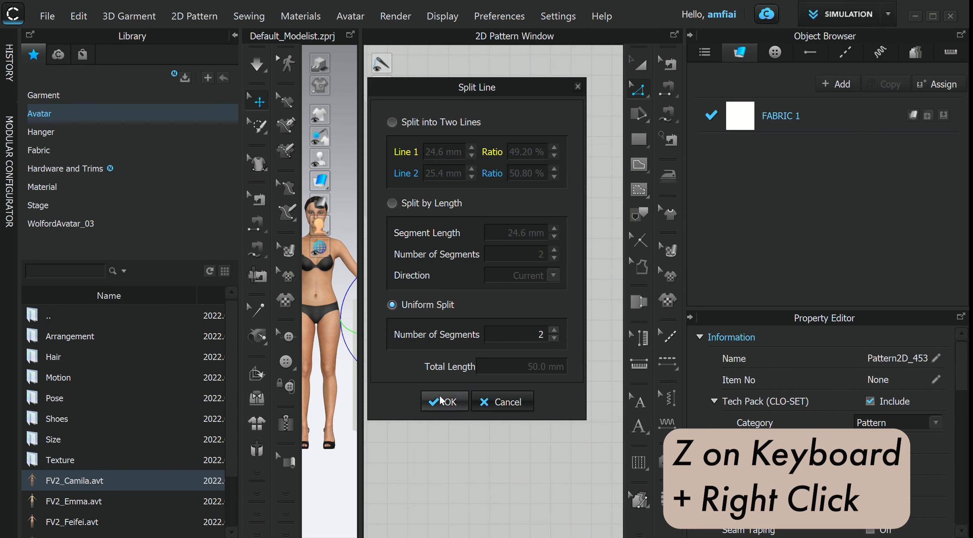
{"action": "left_click", "coordinate": [445, 402]}
- Split the rectangle's bottom edge uniformly into two segments
{"action": "left_click", "coordinate": [495, 340]}
{"action": "right_click", "coordinate": [495, 339]}
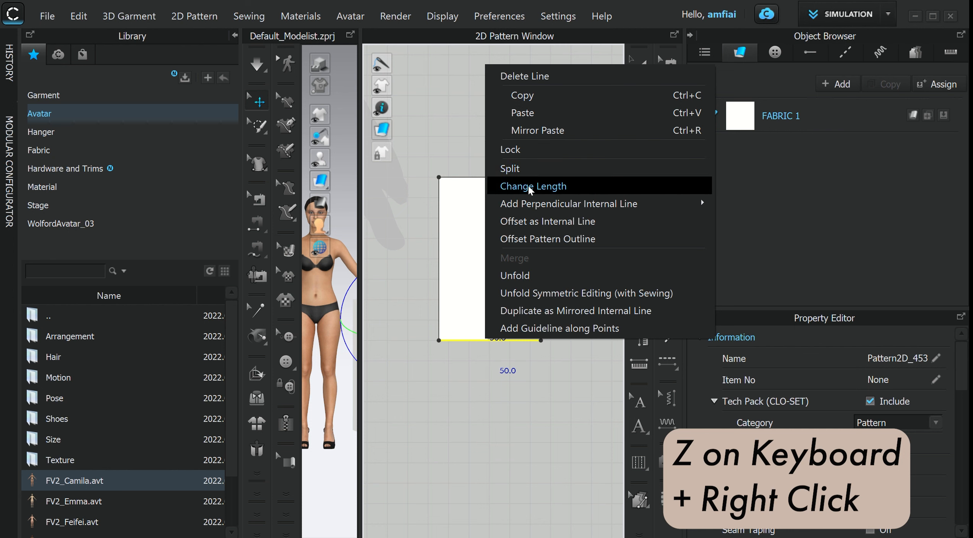
{"action": "left_click", "coordinate": [510, 169]}
{"action": "left_click", "coordinate": [392, 306]}
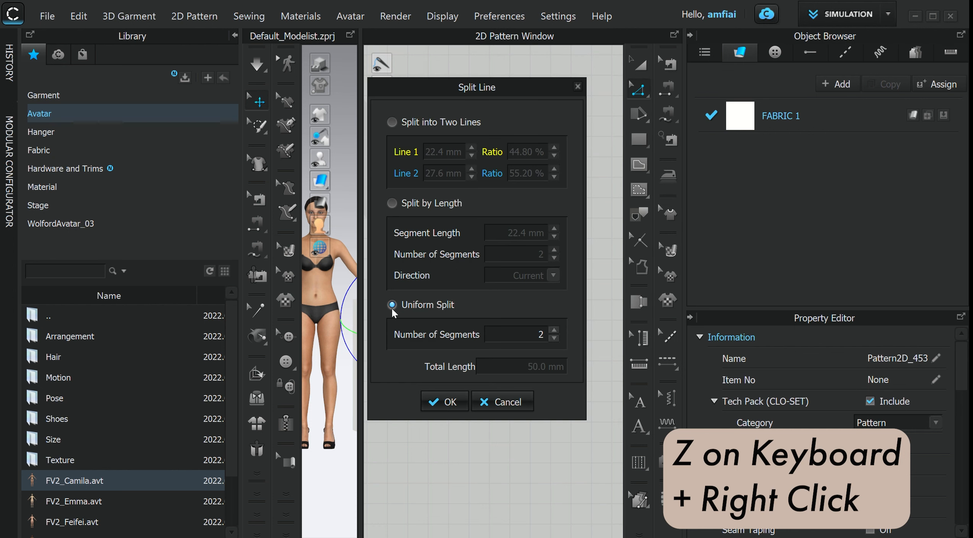
{"action": "left_click", "coordinate": [437, 404]}
- Split the rectangle's left edge uniformly into two segments
{"action": "left_click", "coordinate": [440, 253]}
{"action": "right_click", "coordinate": [440, 237]}
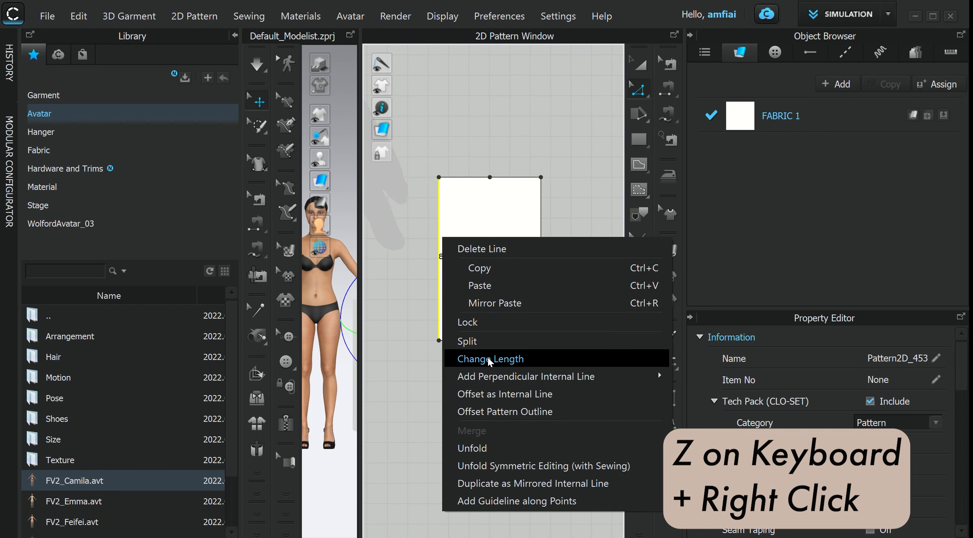
{"action": "left_click", "coordinate": [470, 341]}
{"action": "left_click", "coordinate": [408, 305]}
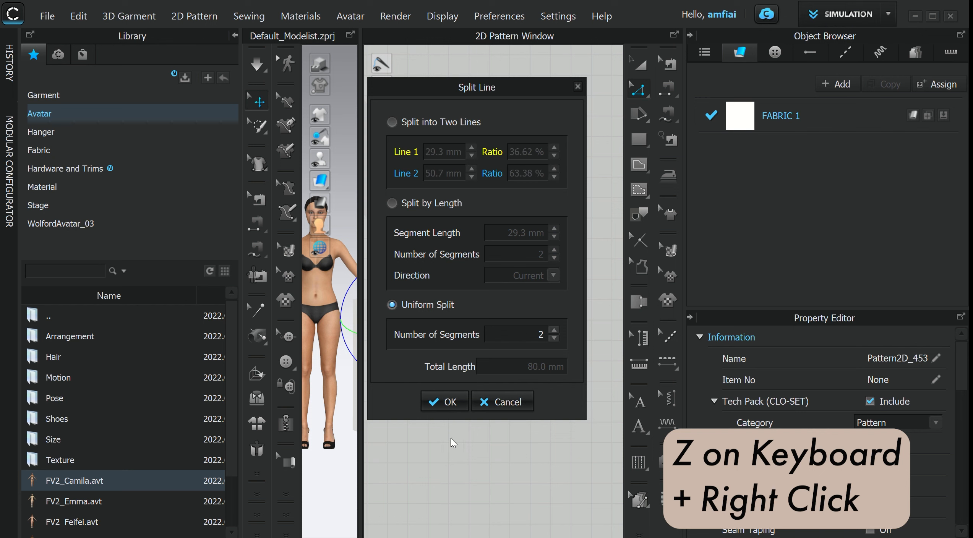
{"action": "left_click", "coordinate": [452, 409]}
- Split the rectangle's right edge uniformly into two segments
{"action": "left_click", "coordinate": [542, 284]}
{"action": "right_click", "coordinate": [540, 277]}
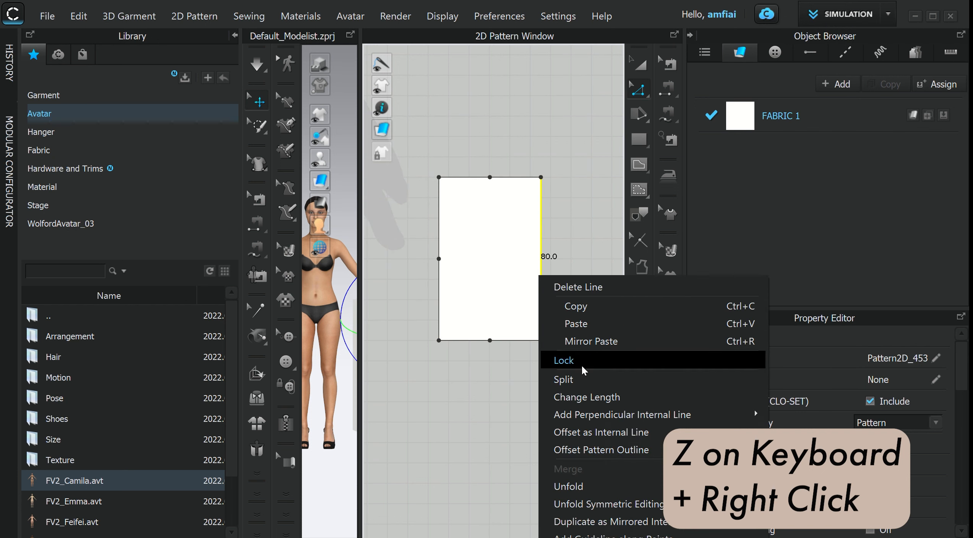
{"action": "left_click", "coordinate": [573, 379]}
{"action": "left_click", "coordinate": [410, 305]}
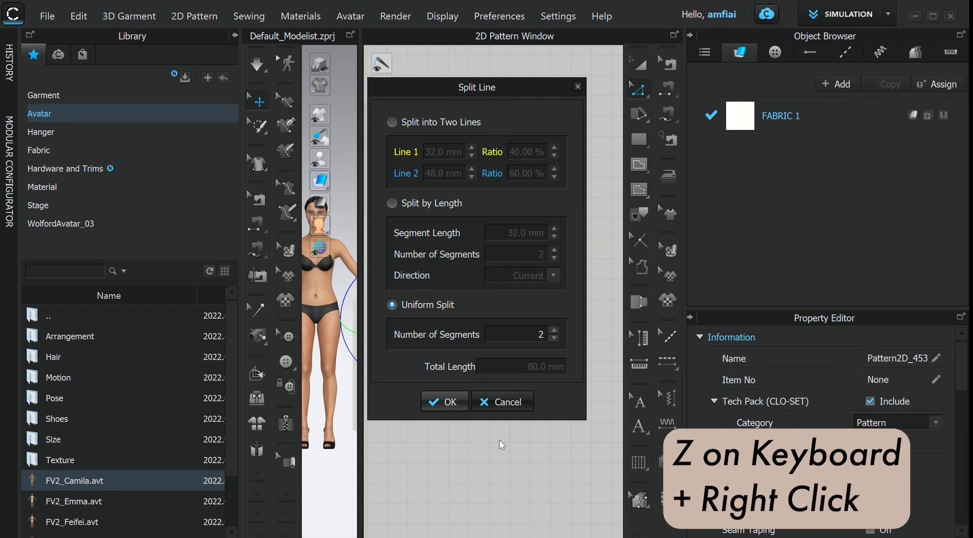
{"action": "left_click", "coordinate": [452, 407]}
- Draw an internal diamond shape connecting the midpoints of the rectangle's four edges
{"action": "left_click", "coordinate": [641, 68]}
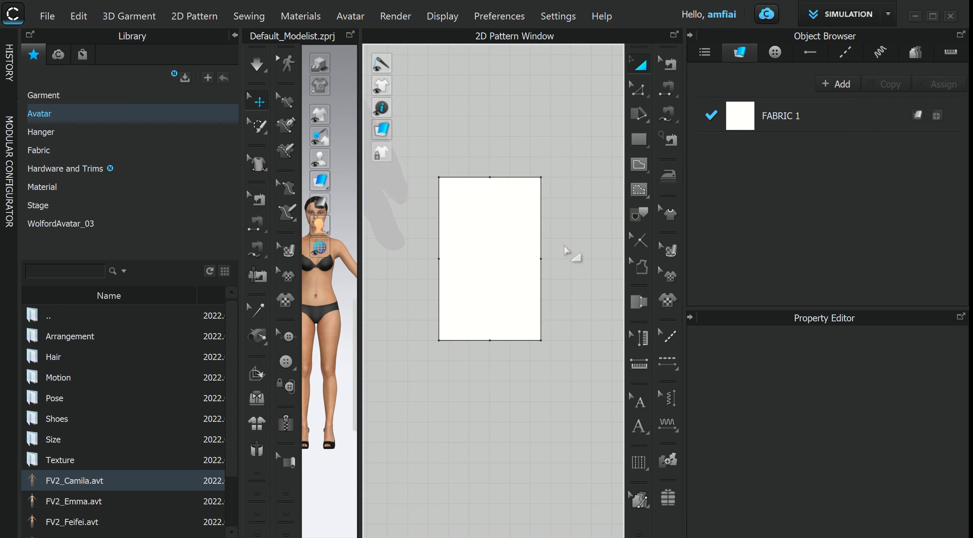
{"action": "key", "text": "g"}
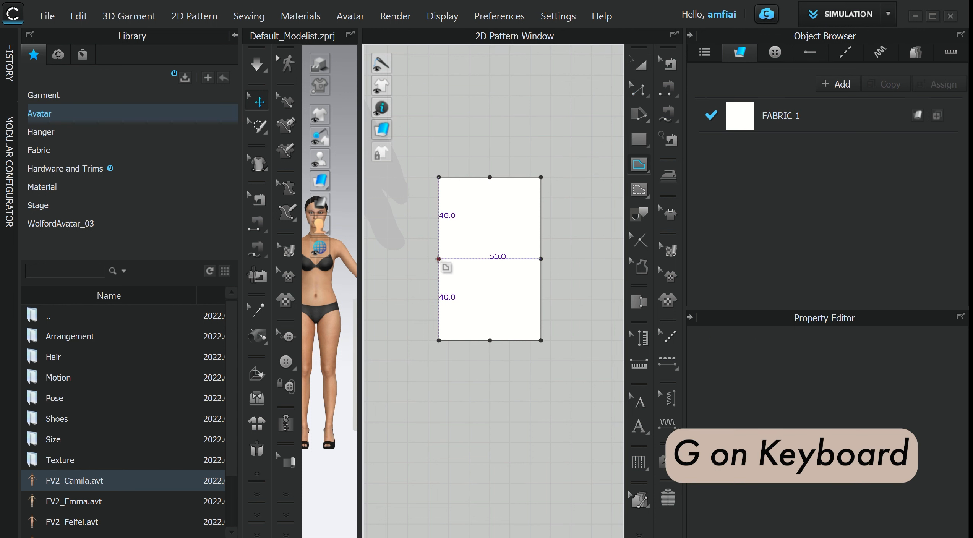
{"action": "left_click", "coordinate": [439, 259]}
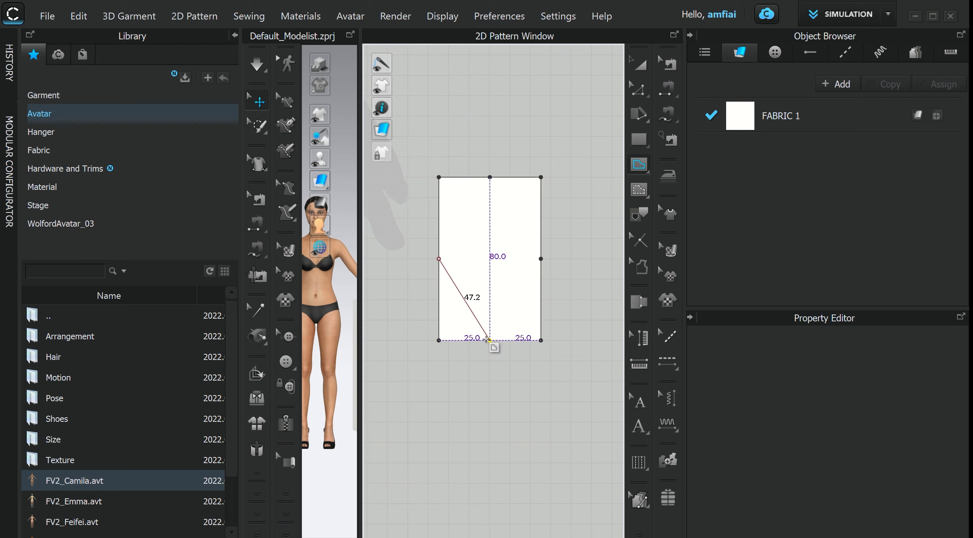
{"action": "left_click", "coordinate": [490, 340]}
{"action": "left_click", "coordinate": [541, 259]}
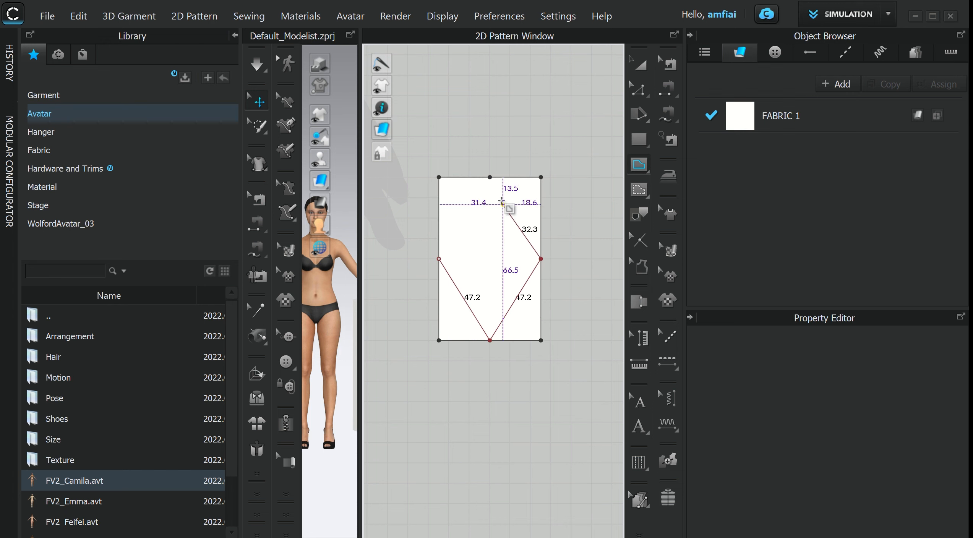
{"action": "left_click", "coordinate": [490, 177]}
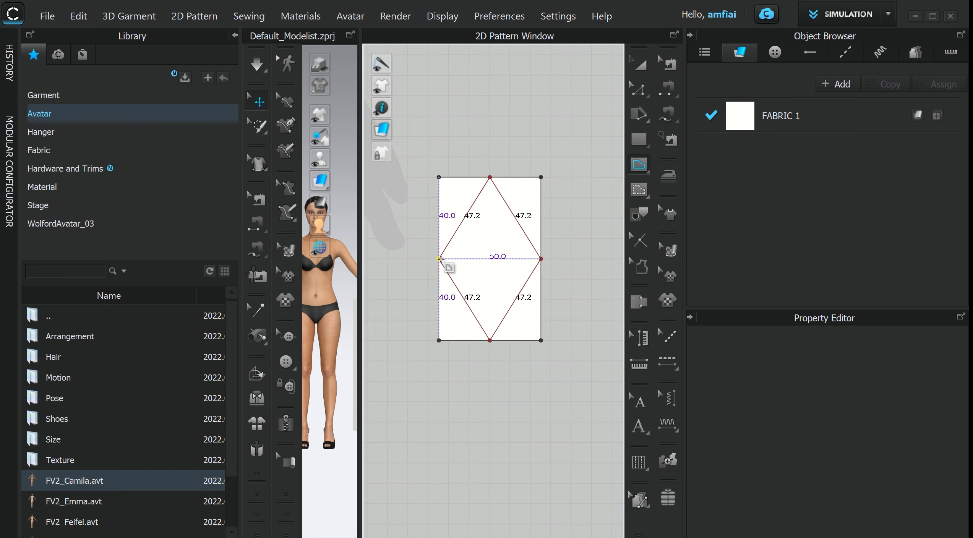
{"action": "left_click", "coordinate": [439, 259]}
- Cut the rectangle along all four diamond lines to separate the corner triangles
{"action": "key", "text": "z"}
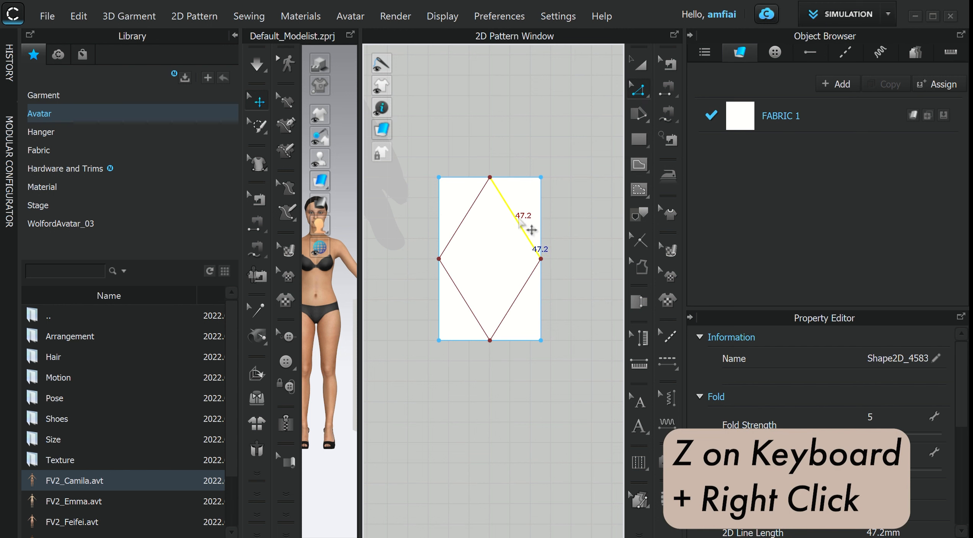
{"action": "right_click", "coordinate": [529, 226]}
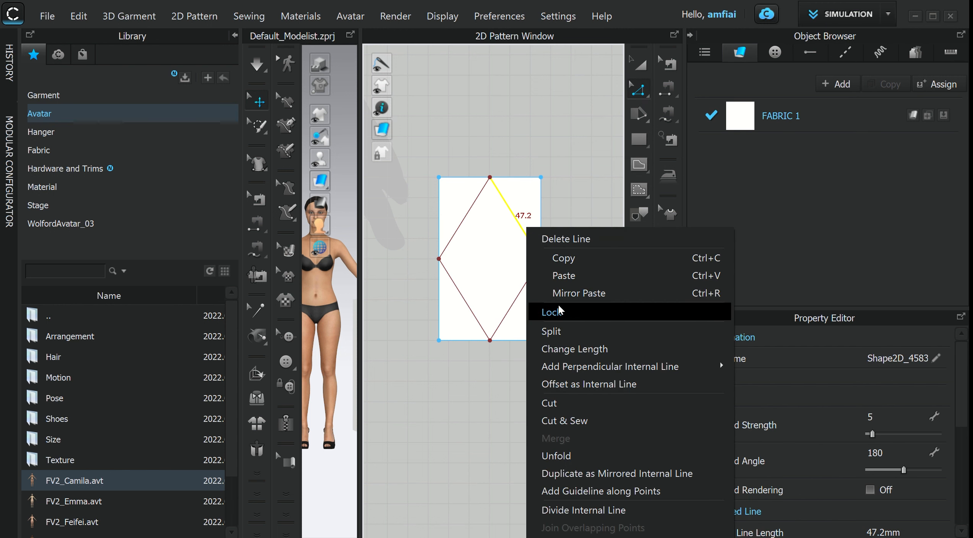
{"action": "left_click", "coordinate": [556, 385]}
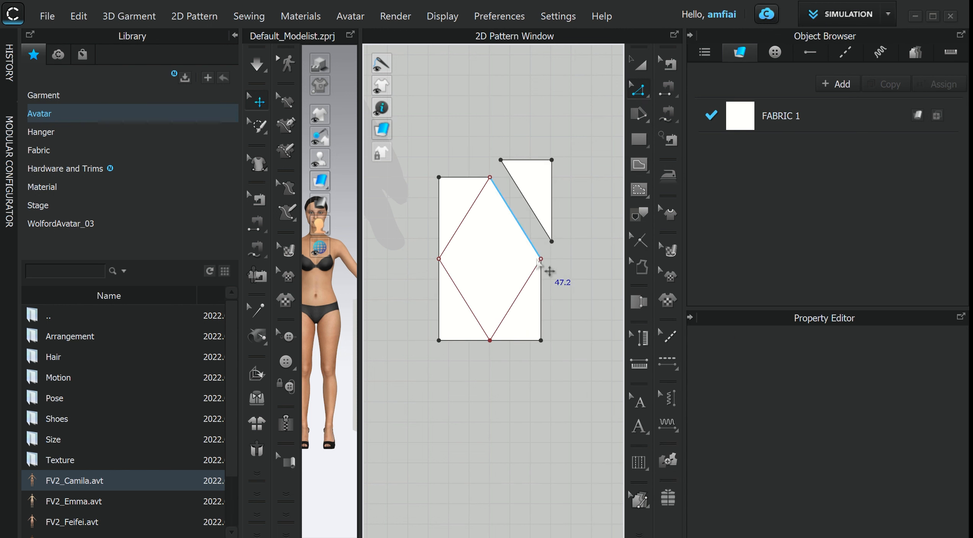
{"action": "right_click", "coordinate": [536, 269]}
{"action": "left_click", "coordinate": [560, 172]}
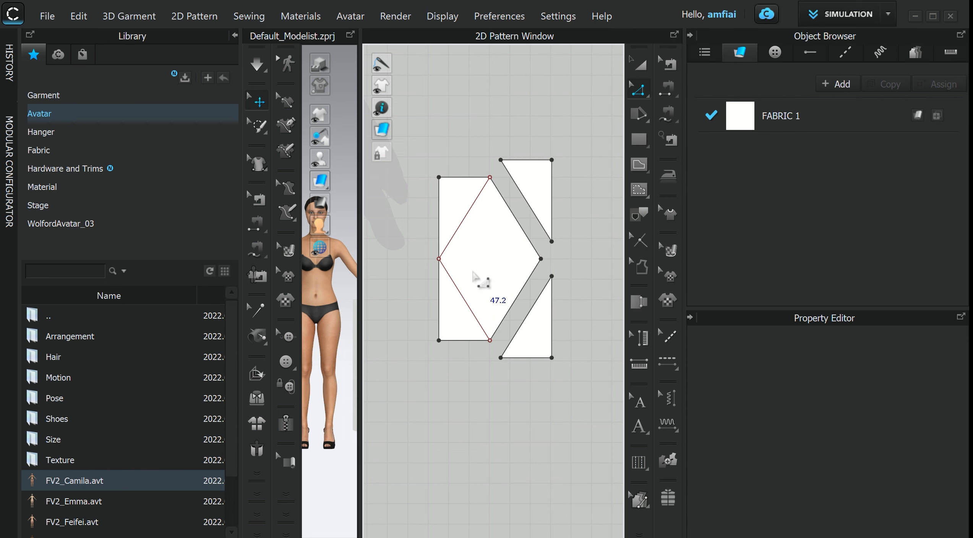
{"action": "right_click", "coordinate": [455, 283]}
{"action": "left_click", "coordinate": [497, 197]}
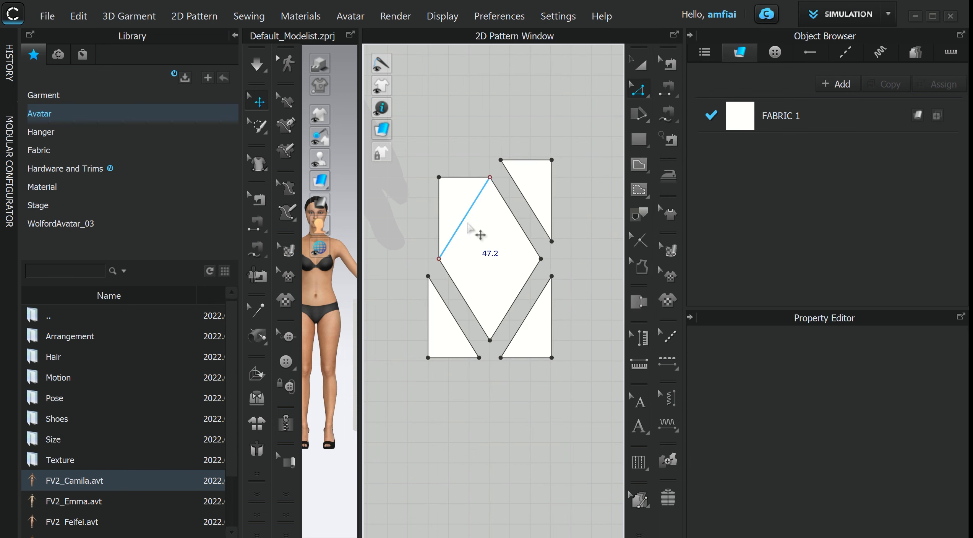
{"action": "right_click", "coordinate": [468, 224]}
{"action": "left_click", "coordinate": [496, 203]}
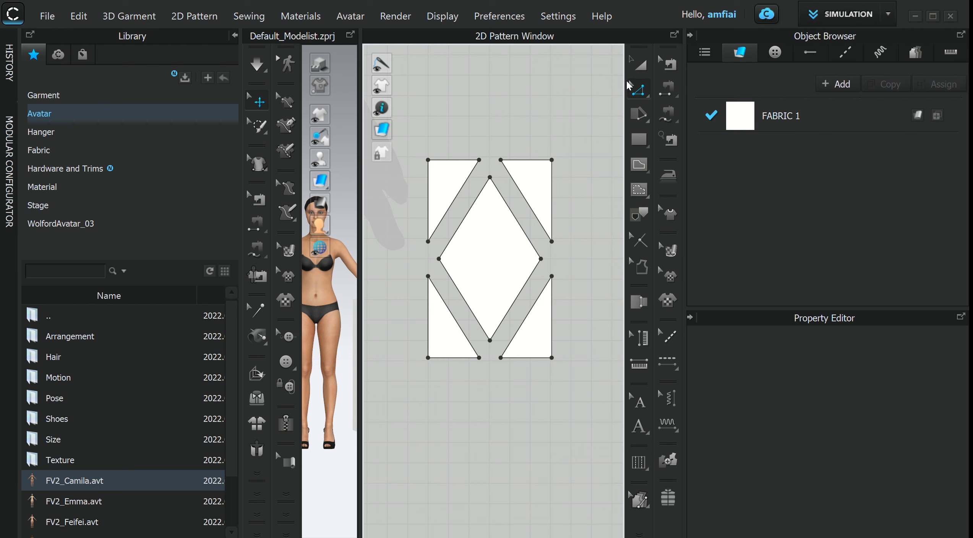
- Delete the four corner triangles, leaving only the diamond piece
{"action": "left_click", "coordinate": [639, 64]}
{"action": "left_click", "coordinate": [550, 167]}
{"action": "key", "text": "Delete"}
{"action": "left_click", "coordinate": [444, 179]}
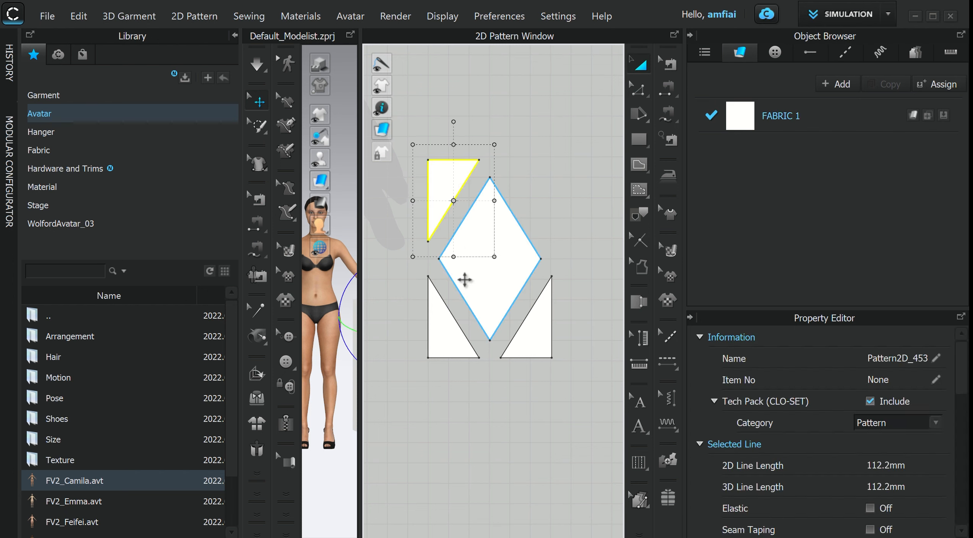
{"action": "key", "text": "Delete"}
{"action": "left_click", "coordinate": [448, 329]}
{"action": "key", "text": "Delete"}
{"action": "left_click", "coordinate": [537, 338]}
{"action": "key", "text": "Delete"}
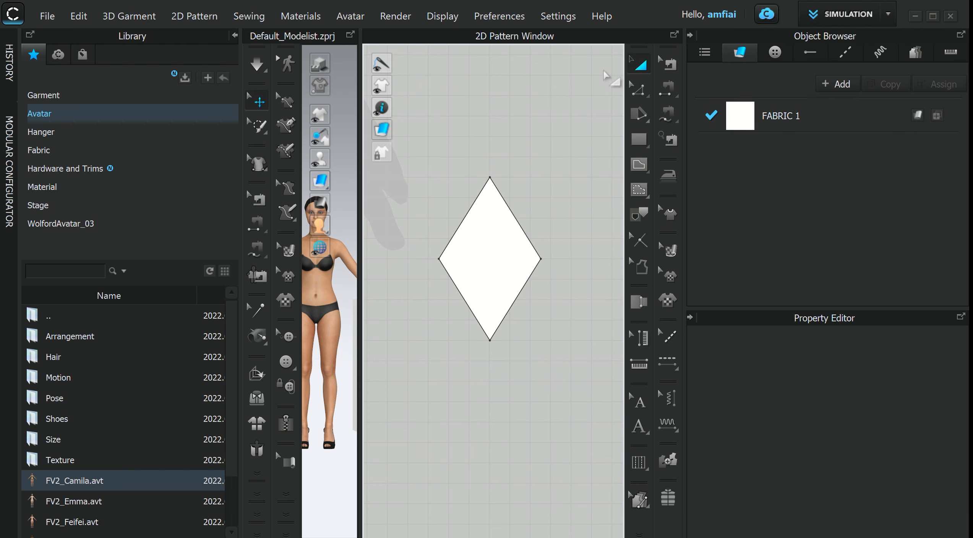
- Select the diamond's edges one by one to check their lengths
{"action": "left_click", "coordinate": [638, 89]}
{"action": "left_click", "coordinate": [523, 283]}
{"action": "left_click", "coordinate": [518, 207]}
{"action": "left_click", "coordinate": [512, 218]}
{"action": "left_click", "coordinate": [461, 227]}
{"action": "left_click", "coordinate": [552, 244]}
{"action": "left_click", "coordinate": [470, 301]}
- Move the diamond piece next to the upper right side of the two-leg pattern
{"action": "left_click", "coordinate": [639, 65]}
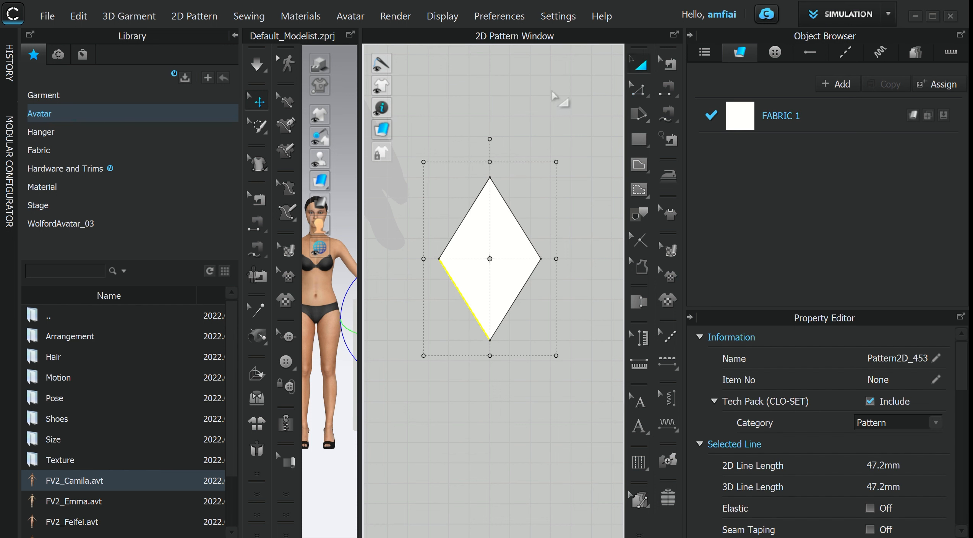
{"action": "scroll", "coordinate": [421, 204], "scroll_direction": "down", "scroll_amount": 5}
{"action": "middle_click_drag", "start_coordinate": [421, 203], "coordinate": [436, 250]}
{"action": "scroll", "coordinate": [437, 250], "scroll_direction": "down", "scroll_amount": 8}
{"action": "middle_click_drag", "start_coordinate": [449, 305], "coordinate": [465, 338]}
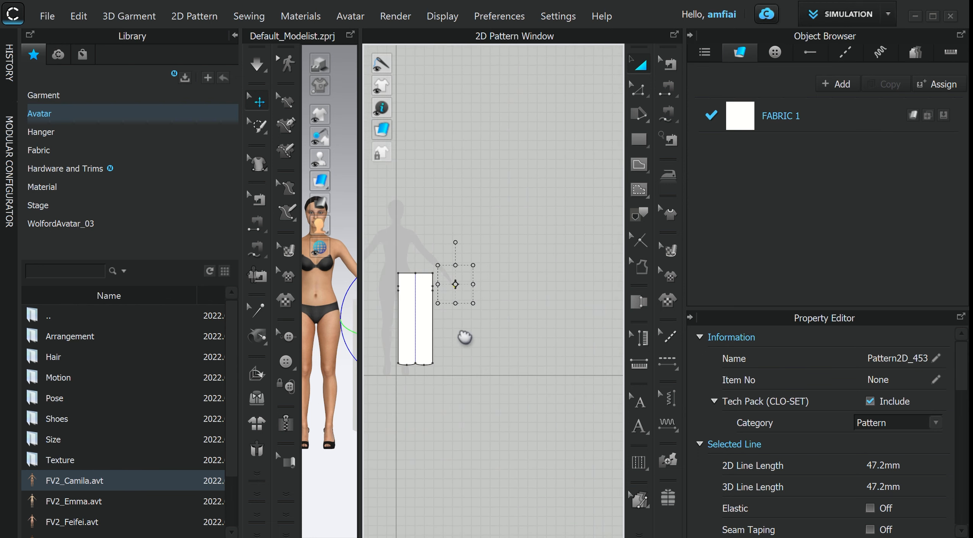
{"action": "scroll", "coordinate": [465, 337], "scroll_direction": "up", "scroll_amount": 5}
{"action": "middle_click_drag", "start_coordinate": [465, 299], "coordinate": [536, 289]}
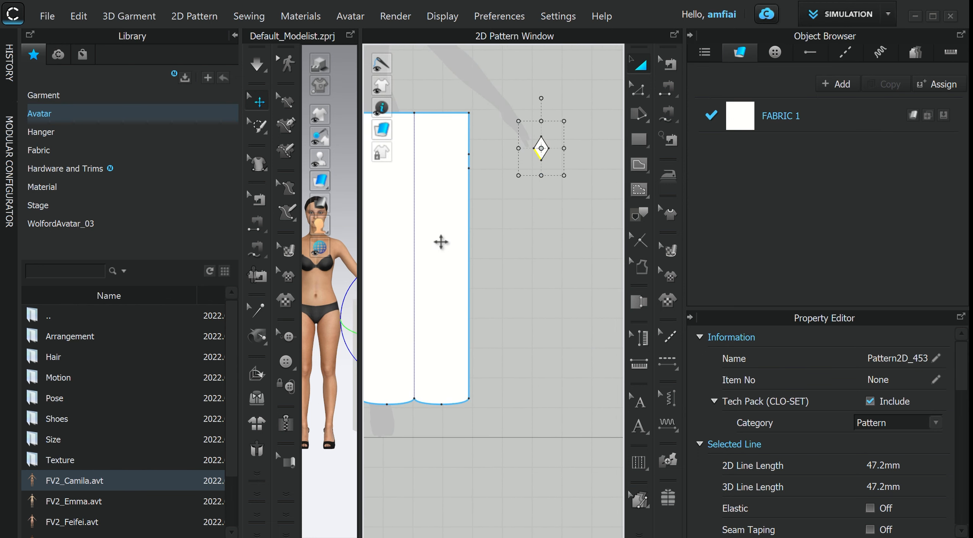
{"action": "scroll", "coordinate": [441, 241], "scroll_direction": "down", "scroll_amount": 3}
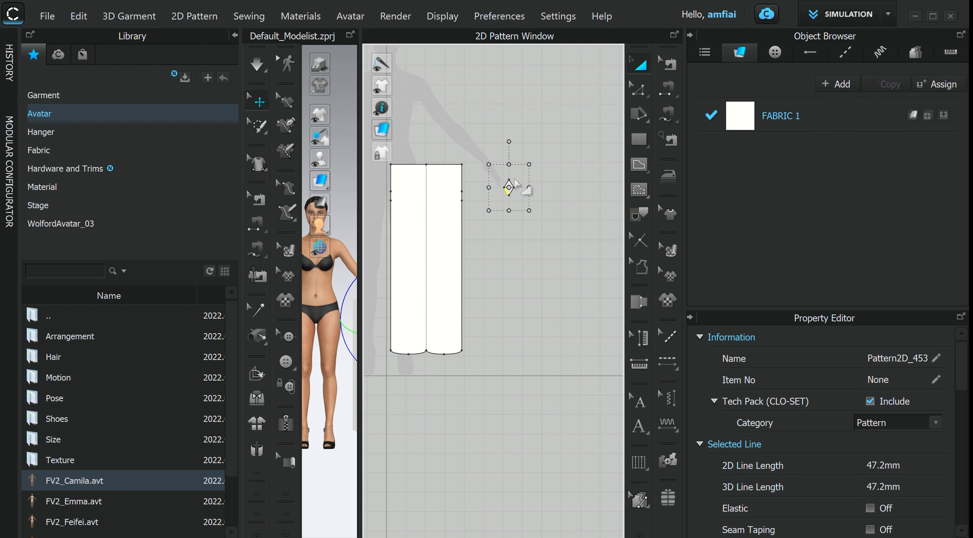
{"action": "left_click", "coordinate": [550, 307]}
{"action": "scroll", "coordinate": [545, 307], "scroll_direction": "up", "scroll_amount": 4}
{"action": "middle_click_drag", "start_coordinate": [524, 286], "coordinate": [675, 382]}
{"action": "scroll", "coordinate": [551, 361], "scroll_direction": "down", "scroll_amount": 2}
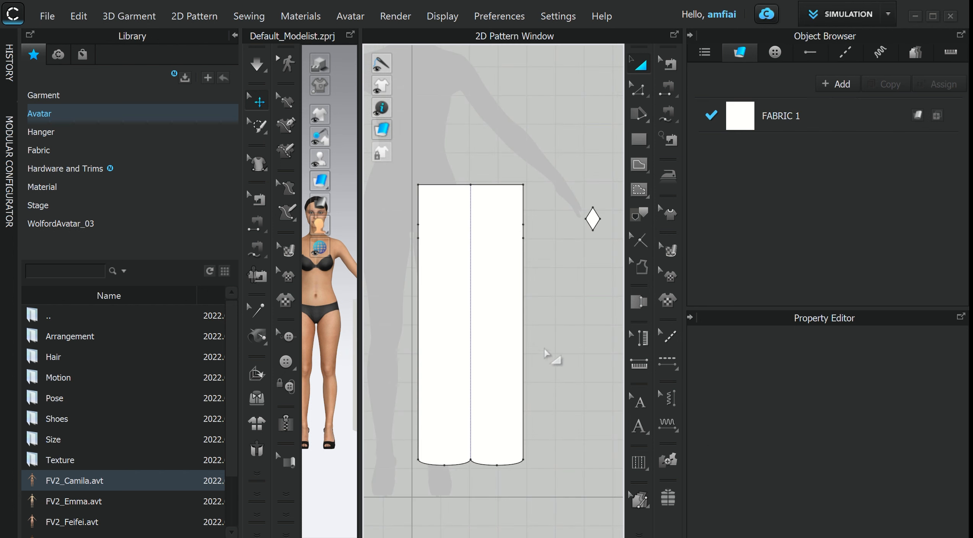
{"action": "middle_click_drag", "start_coordinate": [554, 361], "coordinate": [564, 351]}
- Select the top edge of the two-leg pattern to check its length
{"action": "left_click", "coordinate": [639, 89]}
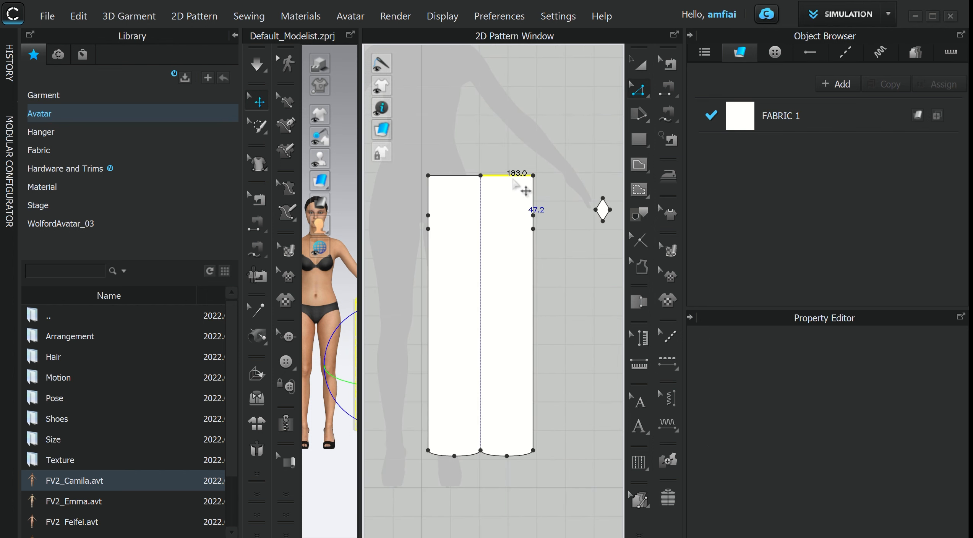
{"action": "left_click", "coordinate": [454, 176]}
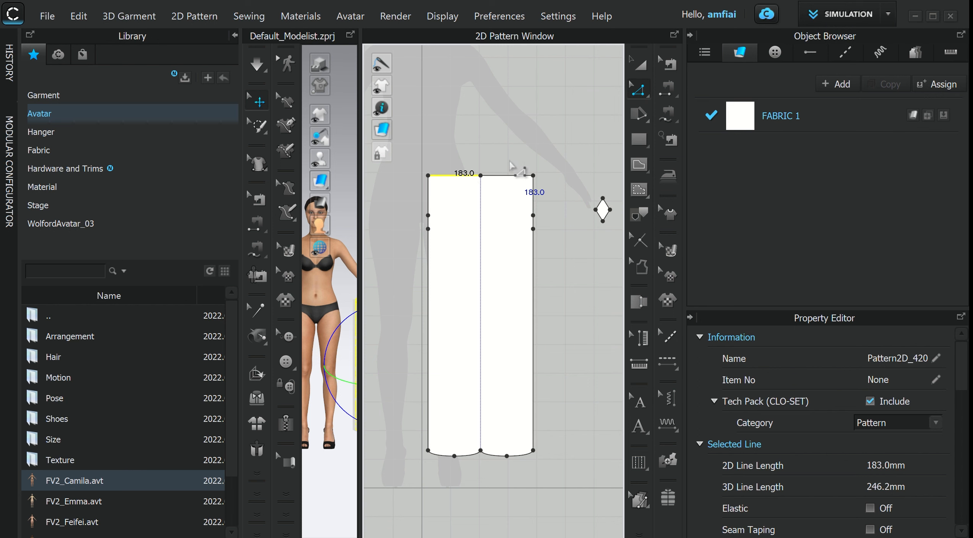
{"action": "key", "text": "s"}
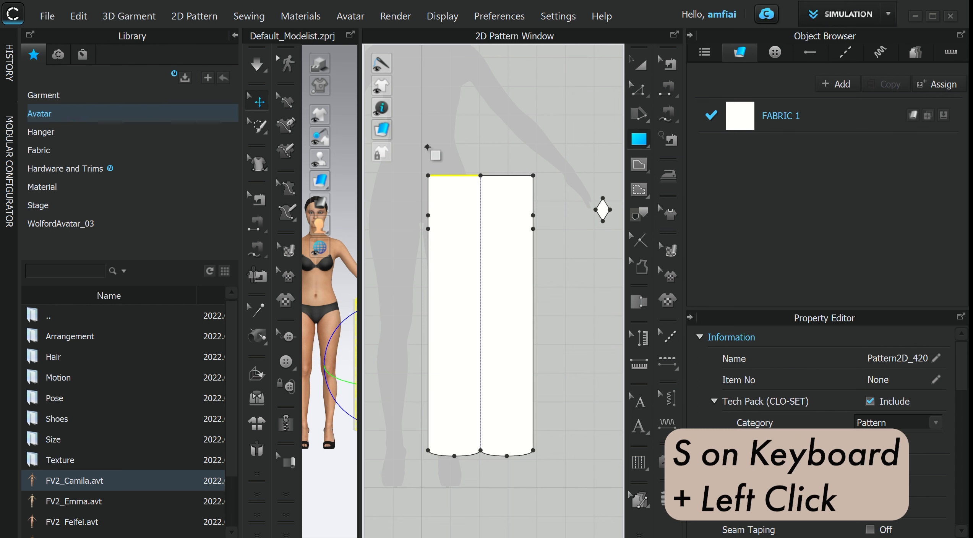
{"action": "left_click_drag", "start_coordinate": [428, 147], "coordinate": [480, 155]}
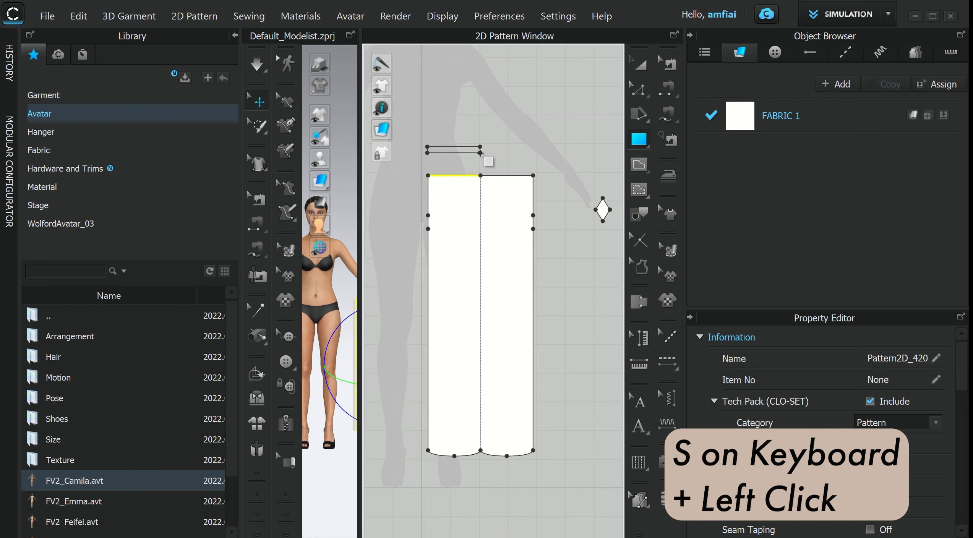
{"action": "left_click_drag", "start_coordinate": [481, 153], "coordinate": [480, 159]}
{"action": "left_click_drag", "start_coordinate": [480, 157], "coordinate": [481, 157]}
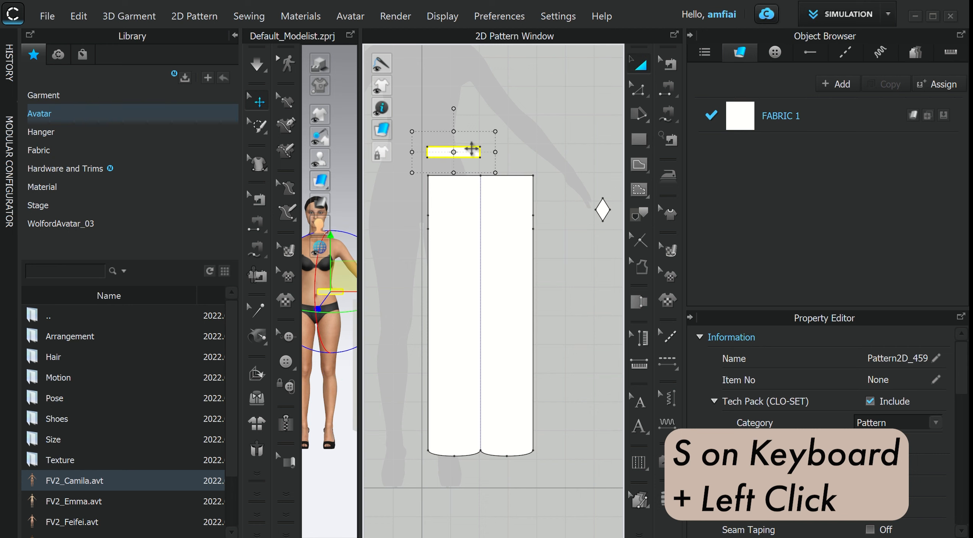
{"action": "key", "text": "Delete"}
- Create a waistband rectangle 183 mm wide and 25 mm high above the two-leg pattern
{"action": "left_click", "coordinate": [630, 145]}
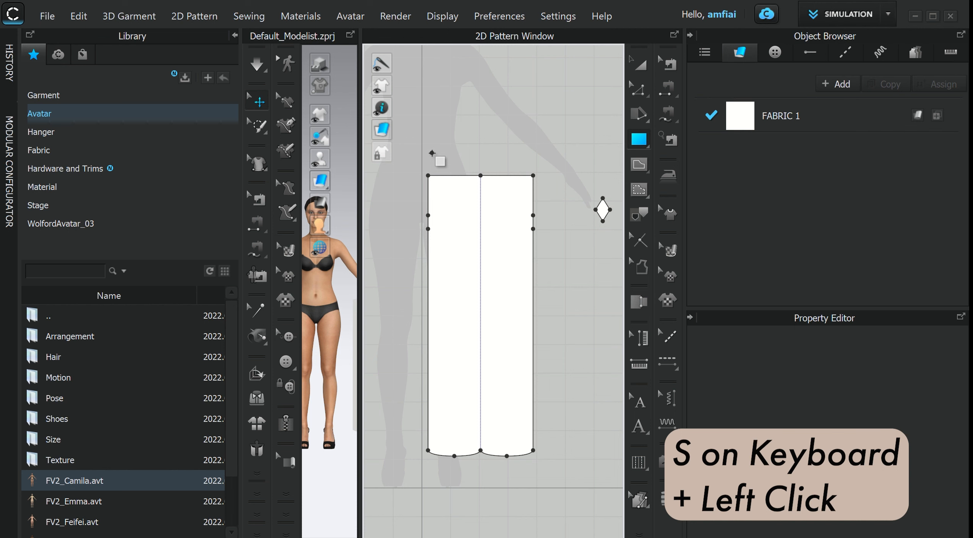
{"action": "left_click", "coordinate": [432, 153]}
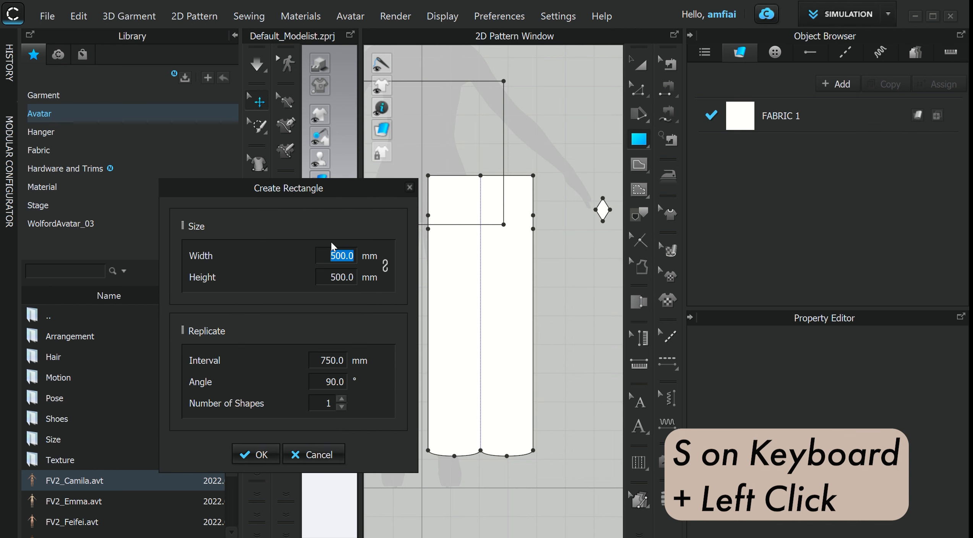
{"action": "type", "text": "1"}
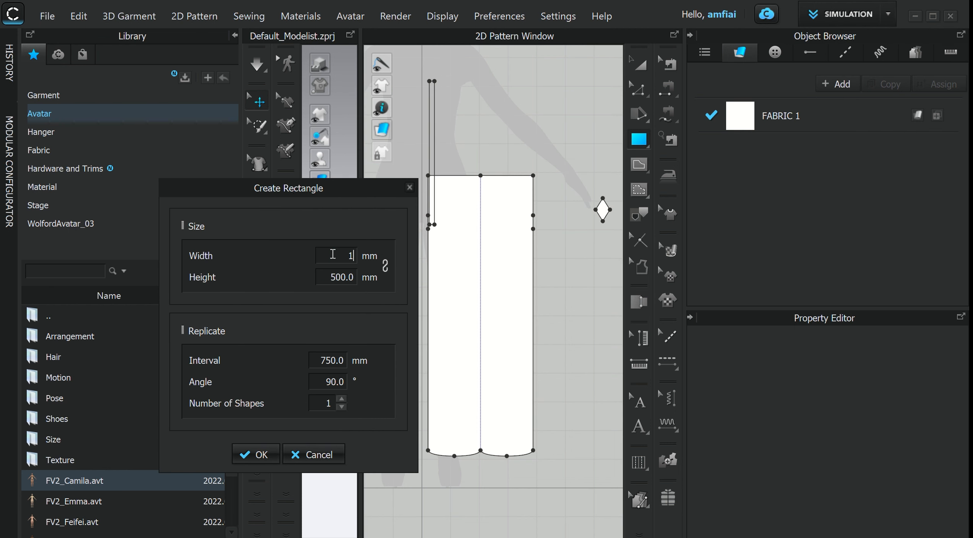
{"action": "type", "text": "83"}
{"action": "left_click", "coordinate": [341, 278]}
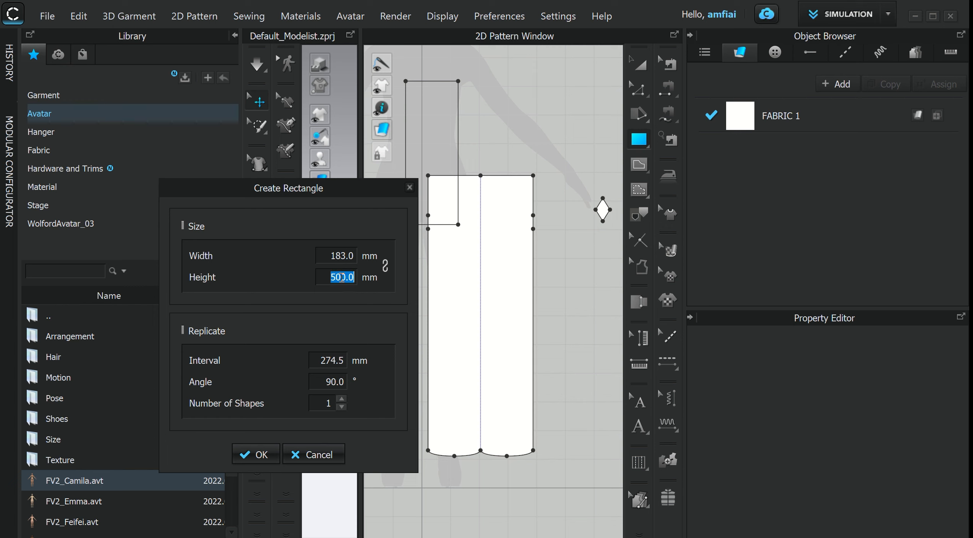
{"action": "type", "text": "4."}
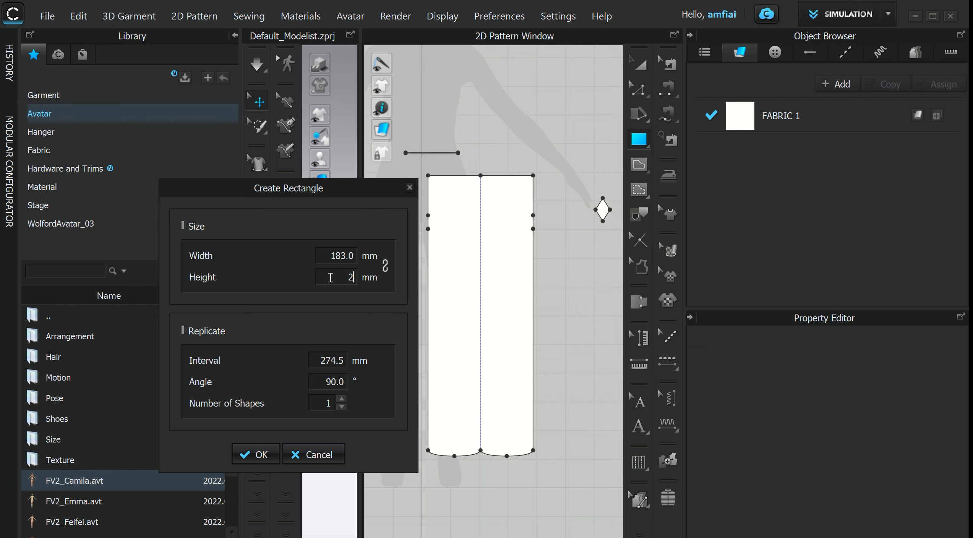
{"action": "type", "text": "5"}
{"action": "left_click", "coordinate": [255, 455]}
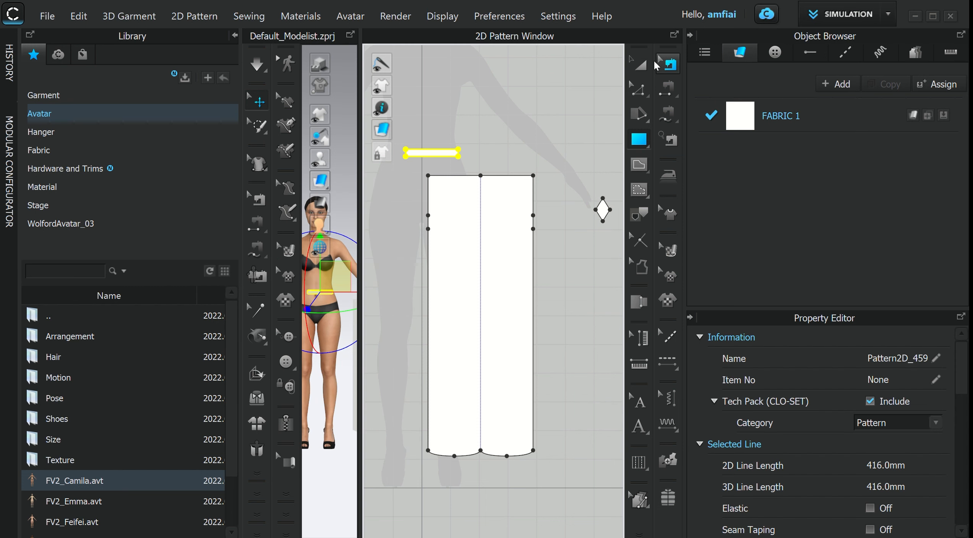
- Copy the waistband rectangle and place both rectangles side by side above the two legs
{"action": "key", "text": "a"}
{"action": "key", "text": "ctrl+c"}
{"action": "key", "text": "ctrl+v"}
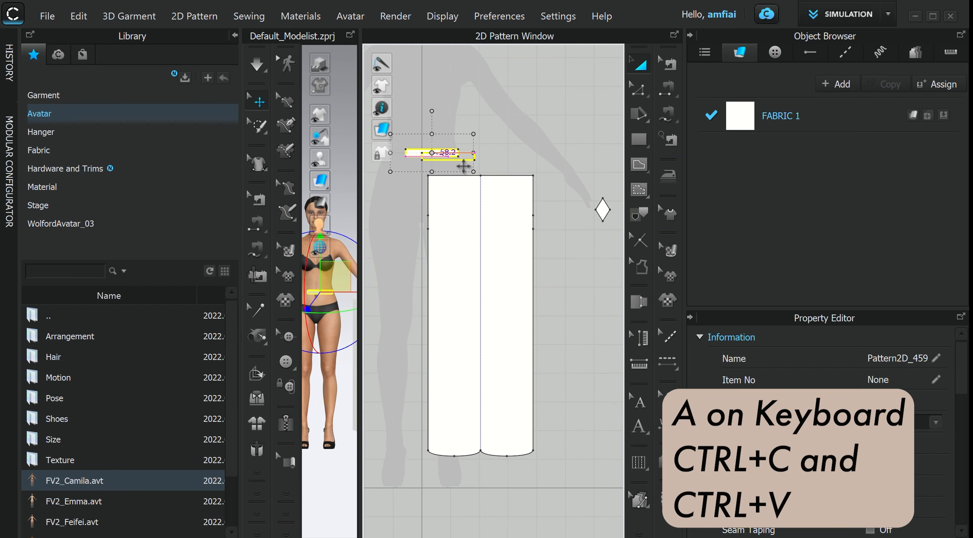
{"action": "left_click", "coordinate": [469, 157]}
{"action": "left_click", "coordinate": [455, 156]}
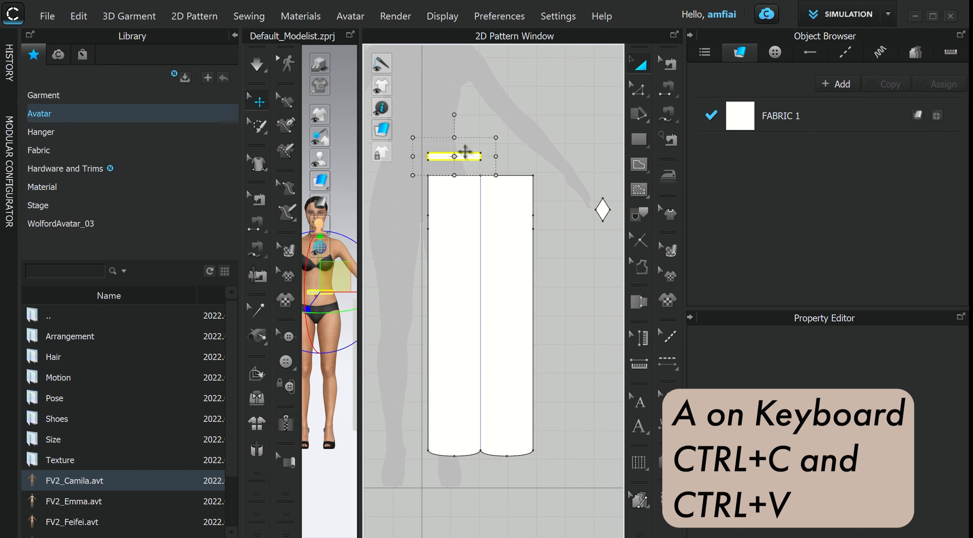
{"action": "right_click", "coordinate": [467, 156]}
{"action": "left_click", "coordinate": [518, 71]}
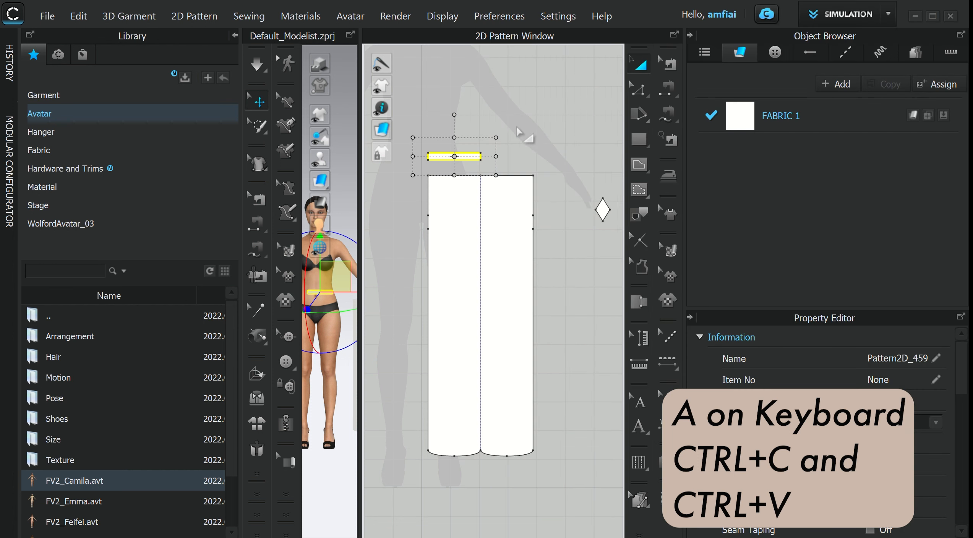
{"action": "right_click", "coordinate": [517, 126]}
{"action": "left_click", "coordinate": [552, 145]}
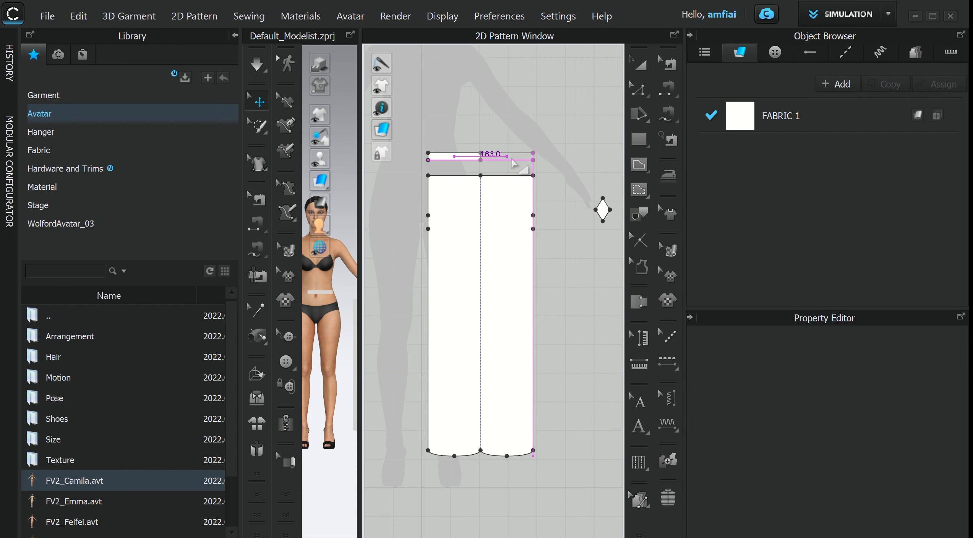
{"action": "left_click", "coordinate": [534, 155]}
- Merge the two waistband rectangles along their touching short edges into one piece
{"action": "left_click", "coordinate": [638, 90]}
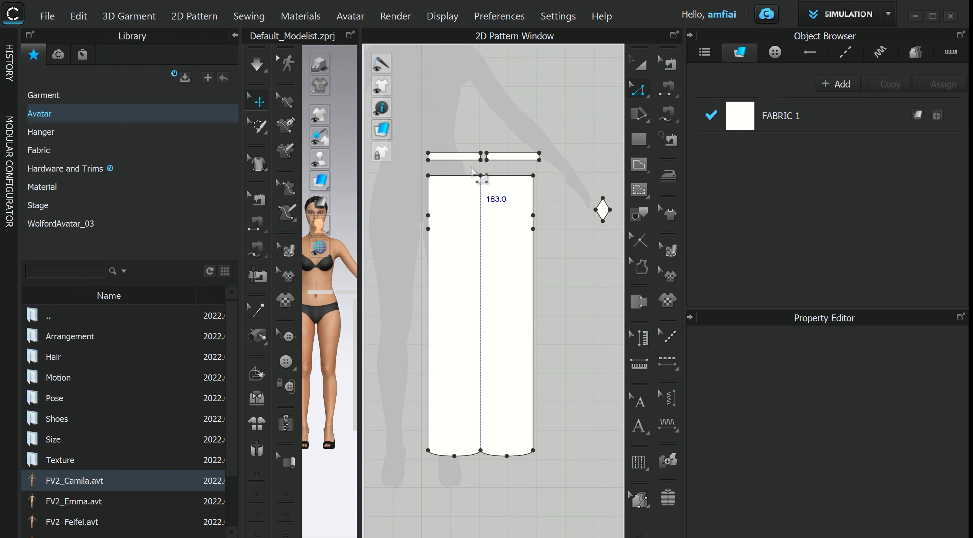
{"action": "middle_click_drag", "start_coordinate": [464, 95], "coordinate": [475, 128]}
{"action": "scroll", "coordinate": [476, 128], "scroll_direction": "up", "scroll_amount": 2}
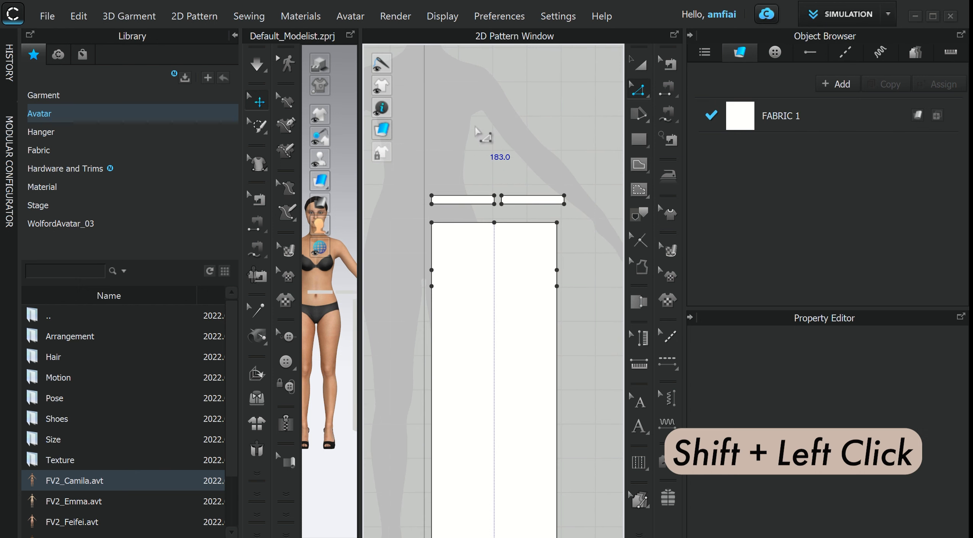
{"action": "scroll", "coordinate": [504, 204], "scroll_direction": "up", "scroll_amount": 2}
{"action": "left_click", "coordinate": [498, 200]}
{"action": "left_click", "coordinate": [482, 201], "text": "shift"}
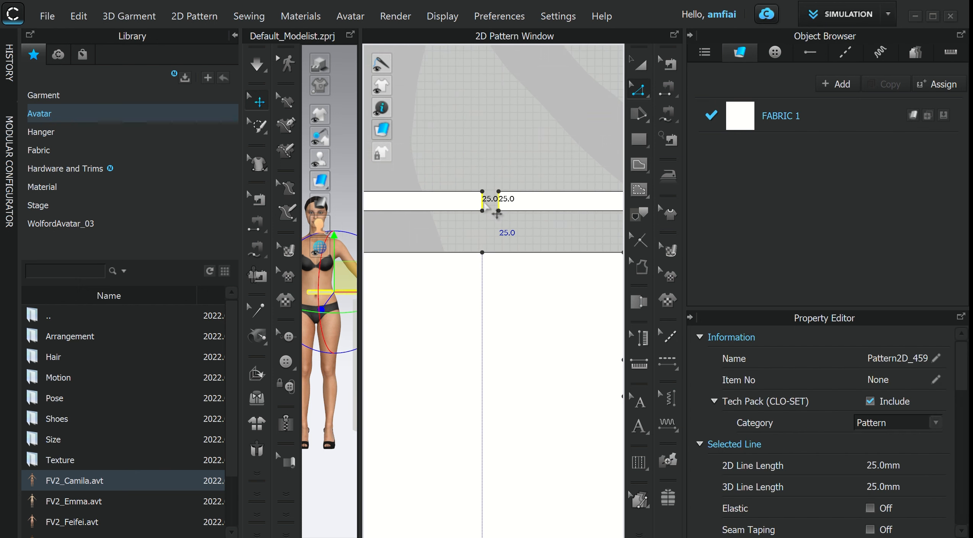
{"action": "right_click", "coordinate": [483, 202]}
{"action": "left_click", "coordinate": [516, 360]}
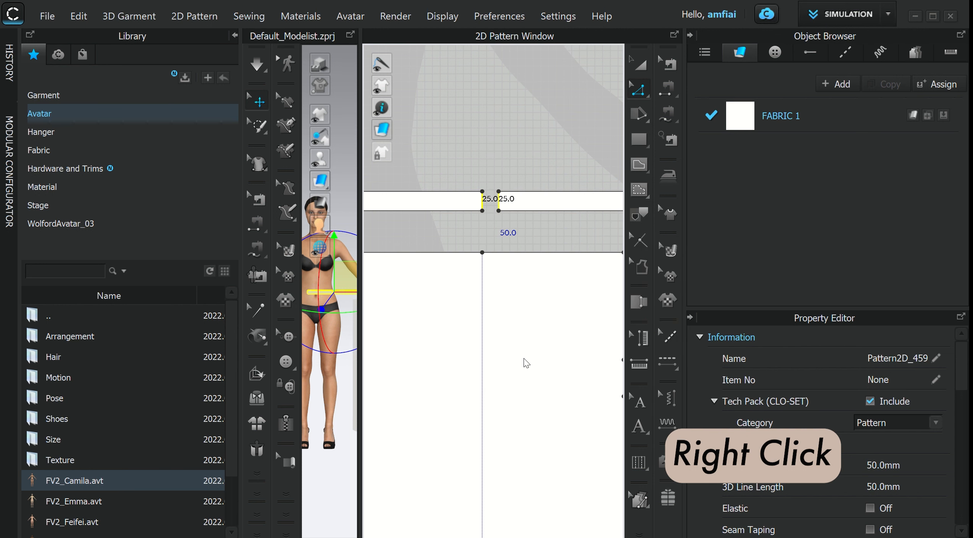
- Position the merged waistband directly on top of the two-leg pattern
{"action": "scroll", "coordinate": [523, 360], "scroll_direction": "down", "scroll_amount": 3}
{"action": "left_click", "coordinate": [639, 65]}
{"action": "left_click", "coordinate": [514, 260]}
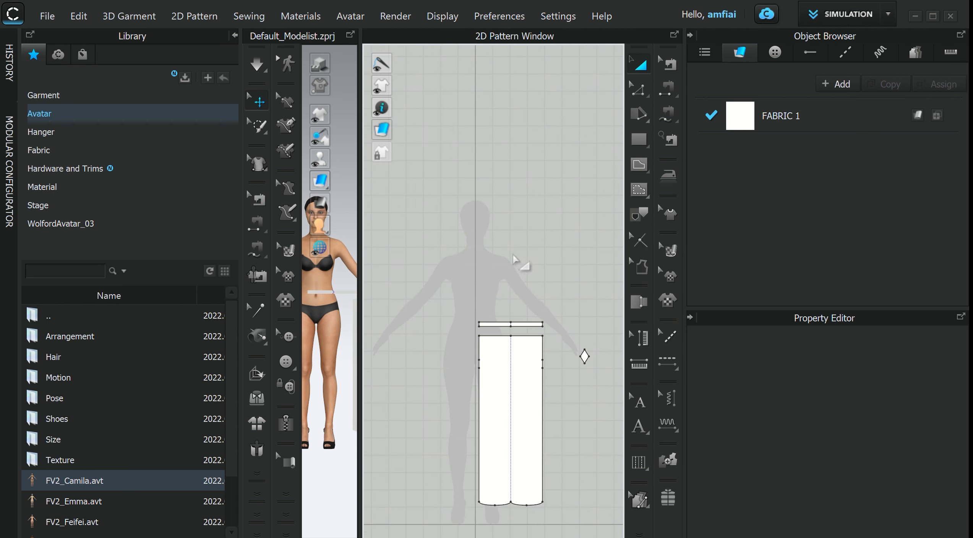
{"action": "scroll", "coordinate": [516, 261], "scroll_direction": "up", "scroll_amount": 2}
{"action": "middle_click_drag", "start_coordinate": [520, 324], "coordinate": [482, 195]}
{"action": "left_click", "coordinate": [484, 204]}
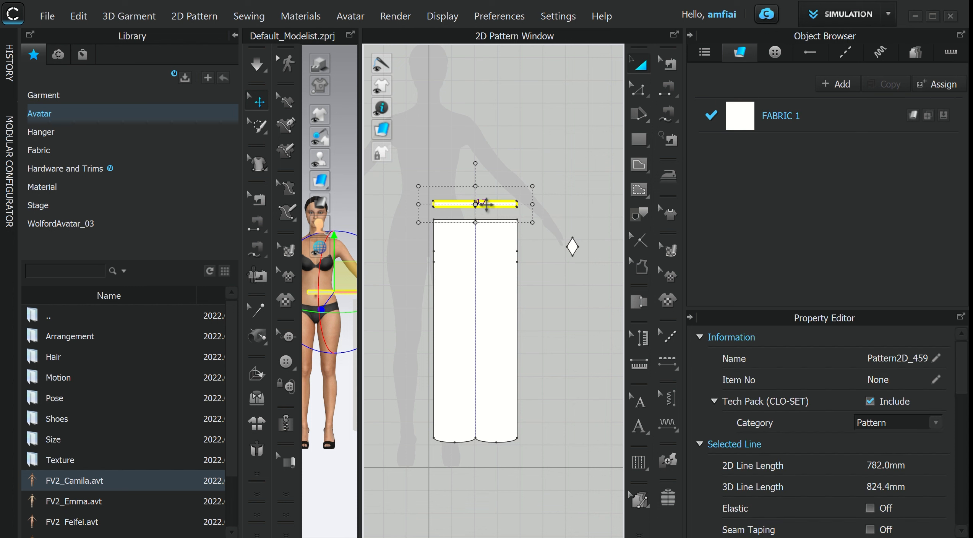
{"action": "left_click", "coordinate": [497, 213]}
- Select all pattern pieces and create a symmetric copy with sewing, placed to the left
{"action": "scroll", "coordinate": [517, 266], "scroll_direction": "down", "scroll_amount": 4}
{"action": "middle_click_drag", "start_coordinate": [530, 290], "coordinate": [532, 272]}
{"action": "left_click_drag", "start_coordinate": [450, 179], "coordinate": [532, 383]}
{"action": "right_click", "coordinate": [511, 272]}
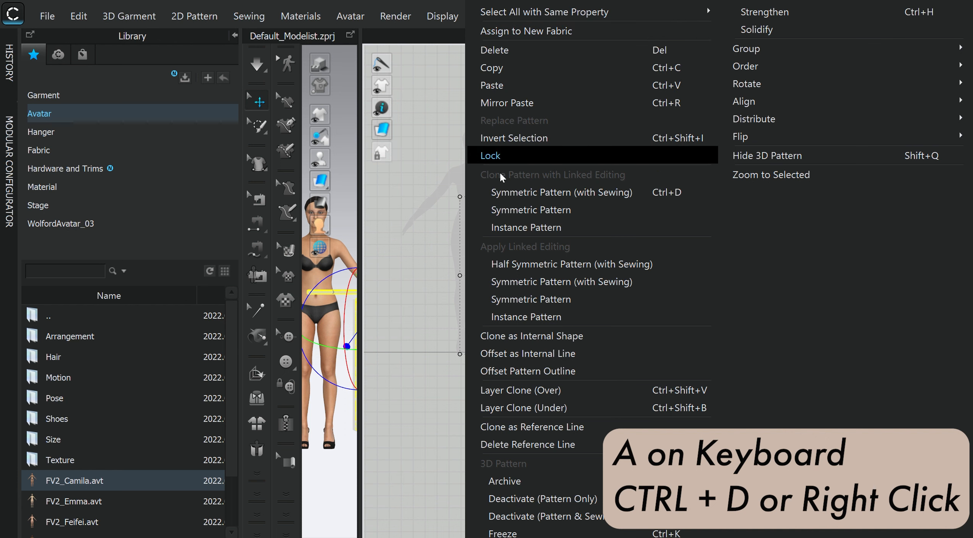
{"action": "left_click", "coordinate": [606, 193]}
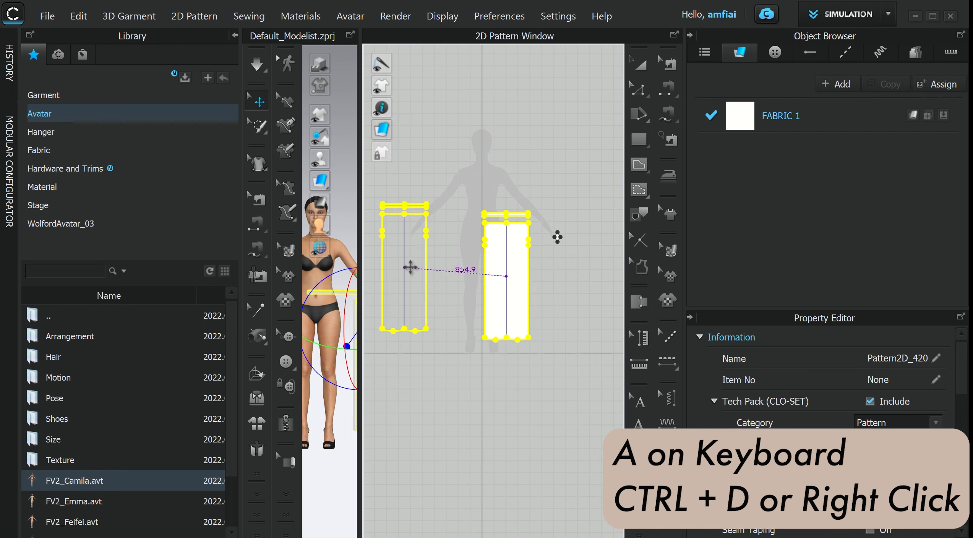
{"action": "left_click", "coordinate": [435, 276]}
{"action": "key", "text": "a"}
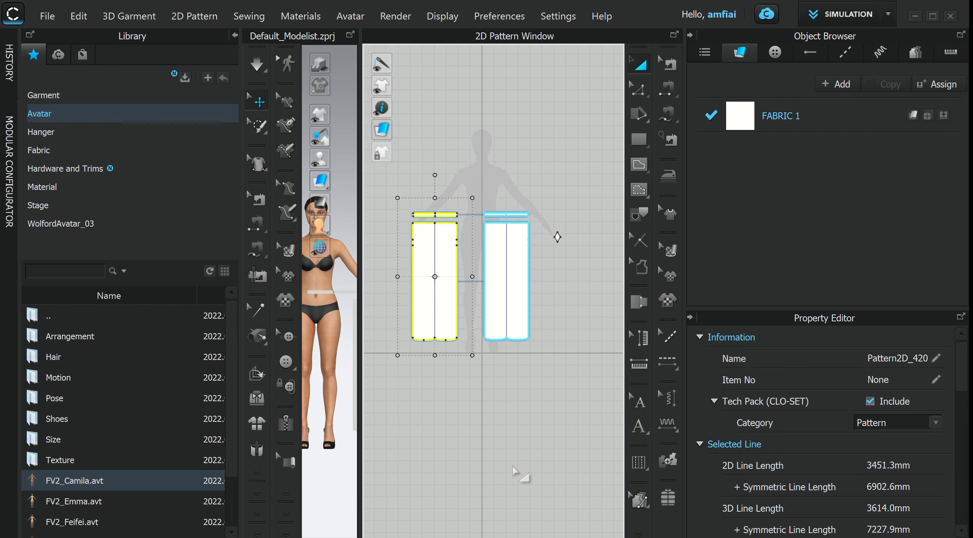
{"action": "left_click", "coordinate": [512, 468]}
{"action": "scroll", "coordinate": [508, 344], "scroll_direction": "down", "scroll_amount": 2}
{"action": "scroll", "coordinate": [499, 344], "scroll_direction": "up", "scroll_amount": 3}
{"action": "middle_click_drag", "start_coordinate": [492, 368], "coordinate": [521, 366]}
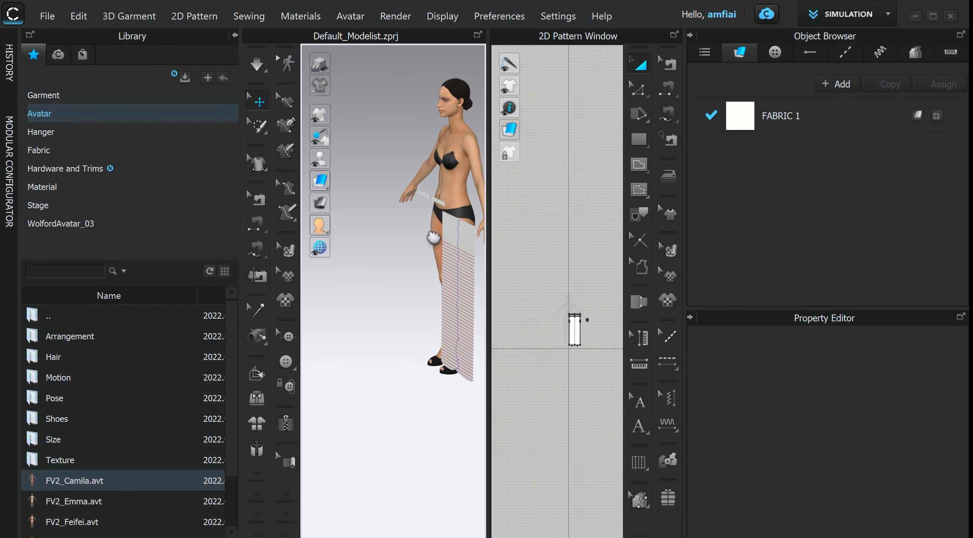
- Remove the shoes from the avatar in the 3D view
{"action": "middle_click_drag", "start_coordinate": [434, 237], "coordinate": [364, 243]}
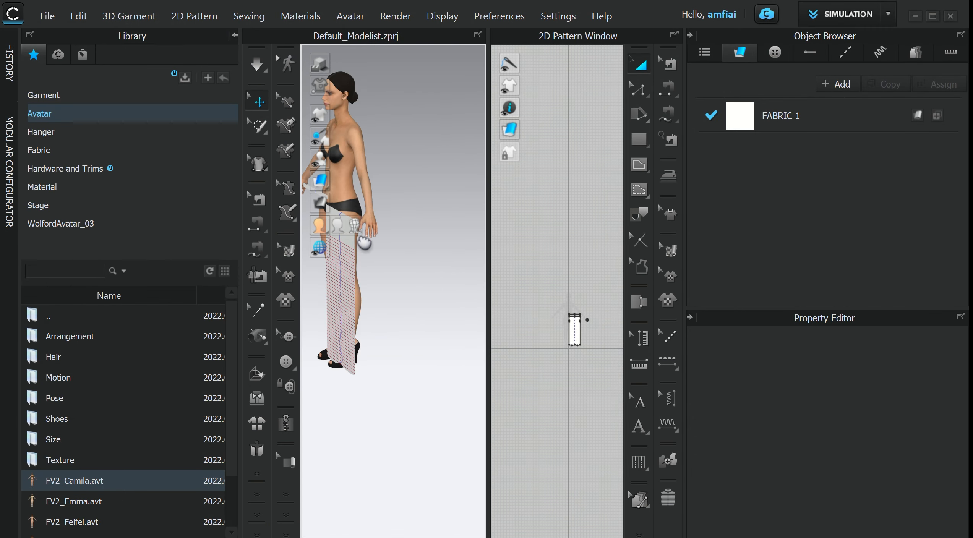
{"action": "right_click_drag", "start_coordinate": [382, 270], "coordinate": [401, 317]}
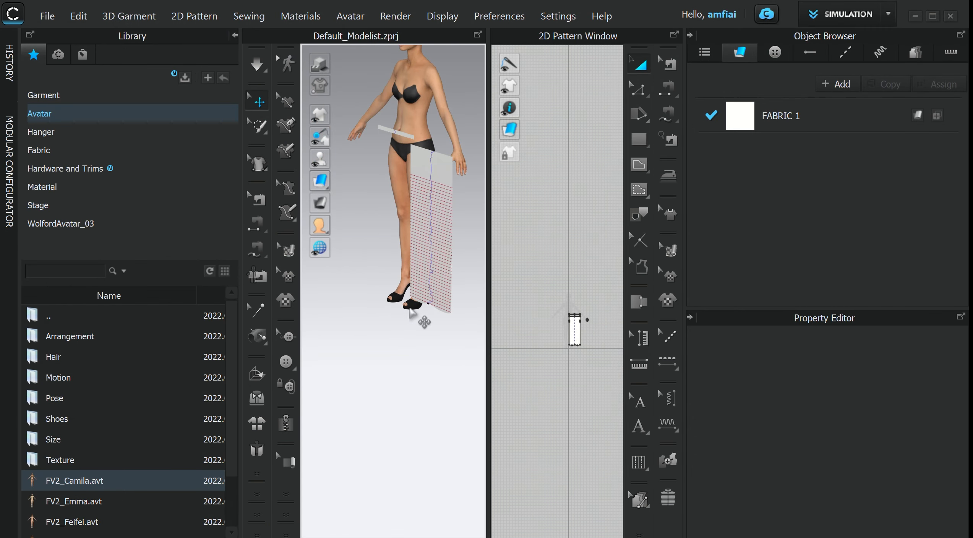
{"action": "left_click", "coordinate": [414, 308]}
{"action": "right_click", "coordinate": [414, 307]}
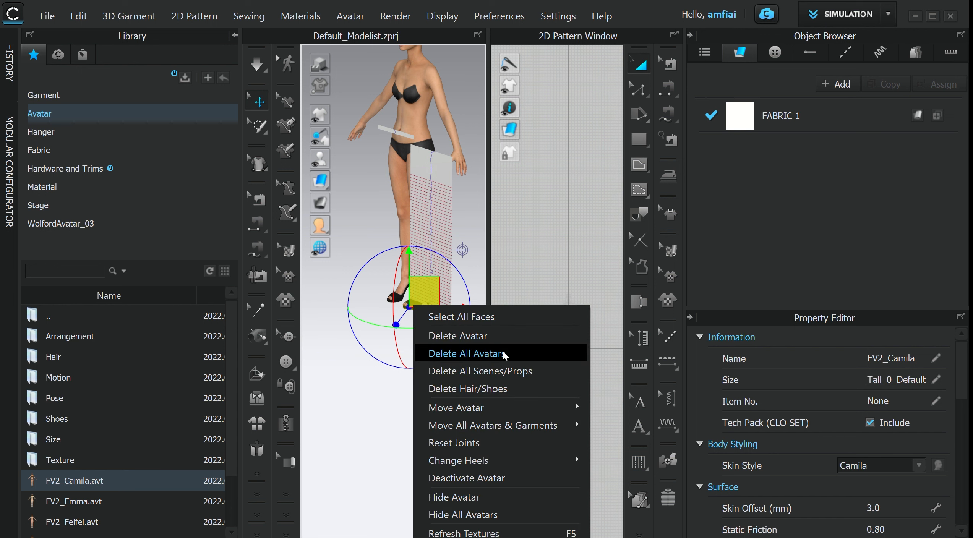
{"action": "left_click", "coordinate": [497, 391]}
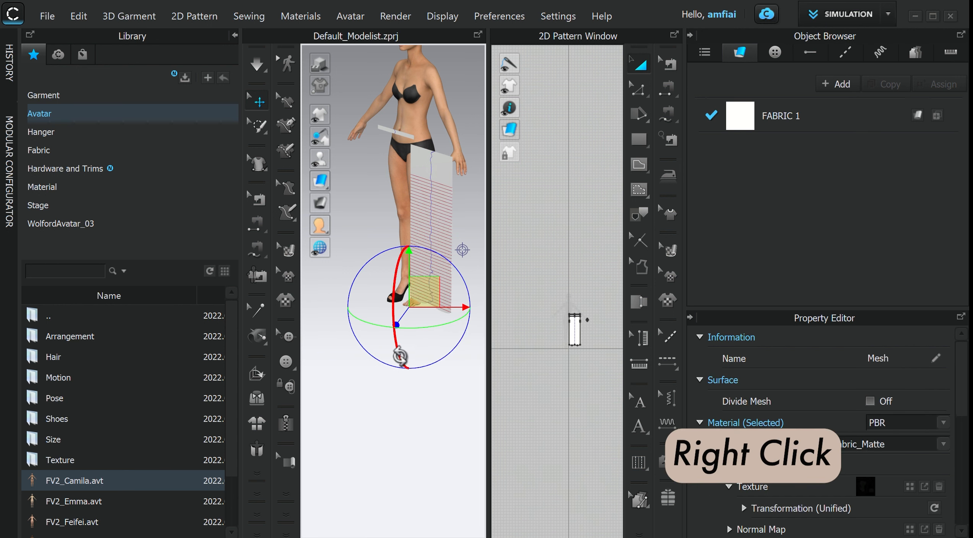
{"action": "right_click_drag", "start_coordinate": [401, 358], "coordinate": [446, 353]}
{"action": "left_click", "coordinate": [374, 302]}
{"action": "right_click", "coordinate": [374, 302]}
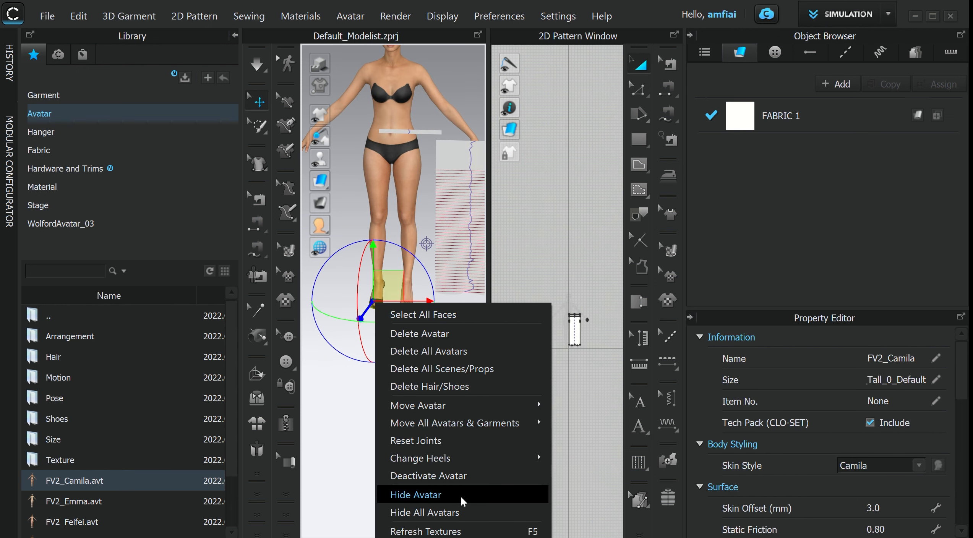
{"action": "left_click", "coordinate": [474, 390]}
- Display the avatar's arrangement points and select the leg pattern in the 3D view
{"action": "scroll", "coordinate": [460, 416], "scroll_direction": "down", "scroll_amount": 3}
{"action": "right_click_drag", "start_coordinate": [448, 412], "coordinate": [390, 386]}
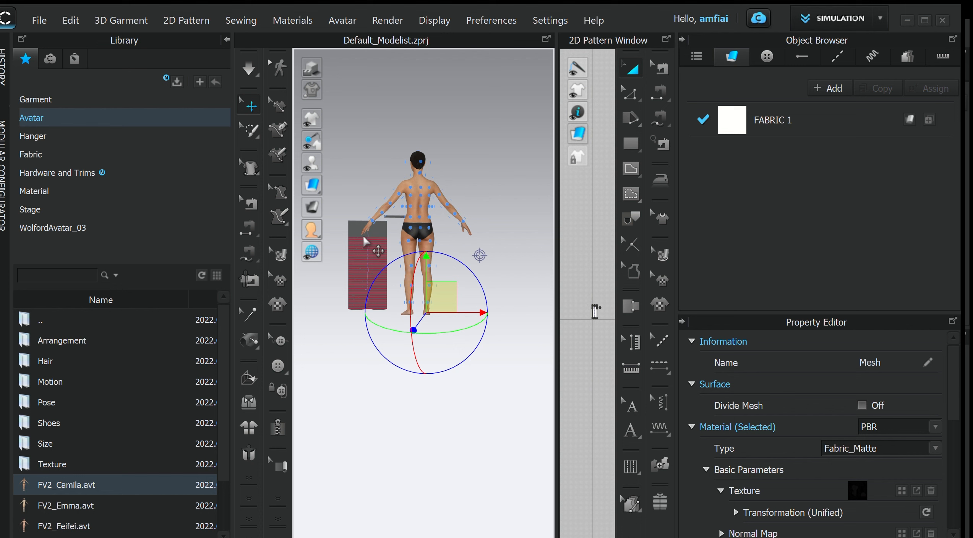
{"action": "right_click_drag", "start_coordinate": [382, 417], "coordinate": [493, 359]}
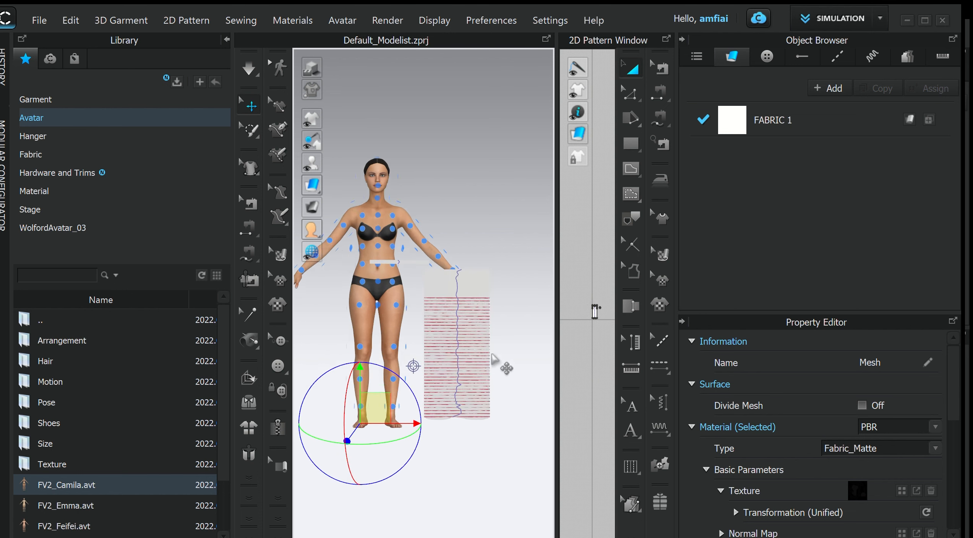
{"action": "scroll", "coordinate": [493, 360], "scroll_direction": "up", "scroll_amount": 2}
{"action": "left_click", "coordinate": [459, 227]}
{"action": "right_click_drag", "start_coordinate": [488, 208], "coordinate": [412, 359]}
{"action": "left_click", "coordinate": [400, 246]}
{"action": "left_click", "coordinate": [487, 261]}
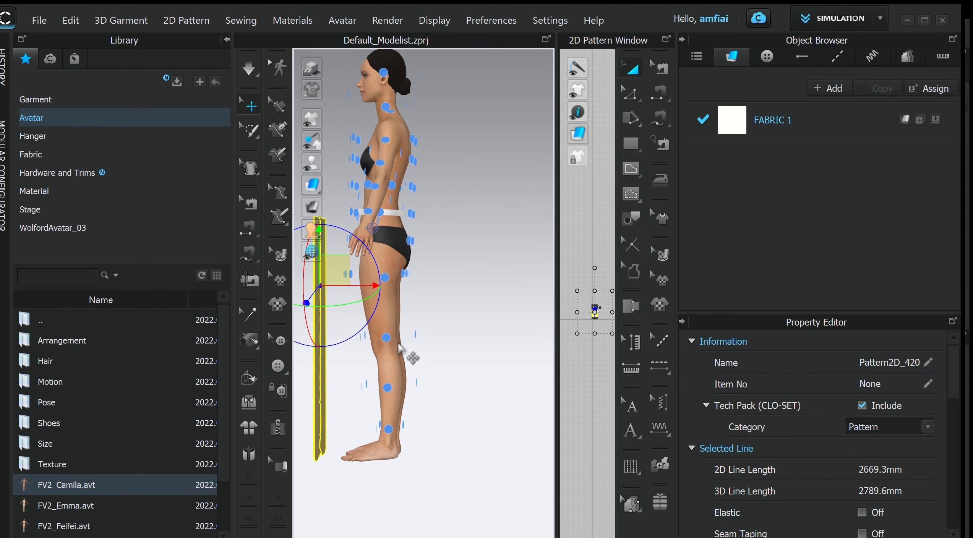
- Move the leg pattern in front of the avatar's right leg with the 3D gizmo
{"action": "left_click", "coordinate": [429, 362]}
{"action": "right_click_drag", "start_coordinate": [436, 437], "coordinate": [489, 413]}
{"action": "right_click", "coordinate": [479, 405]}
{"action": "left_click", "coordinate": [411, 332]}
{"action": "left_click", "coordinate": [408, 328]}
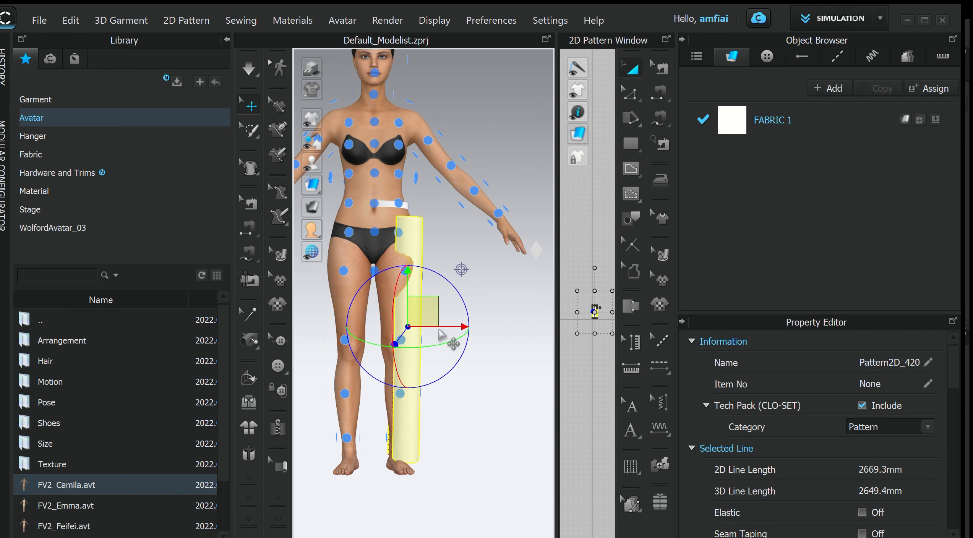
{"action": "left_click", "coordinate": [444, 328]}
{"action": "left_click", "coordinate": [411, 338]}
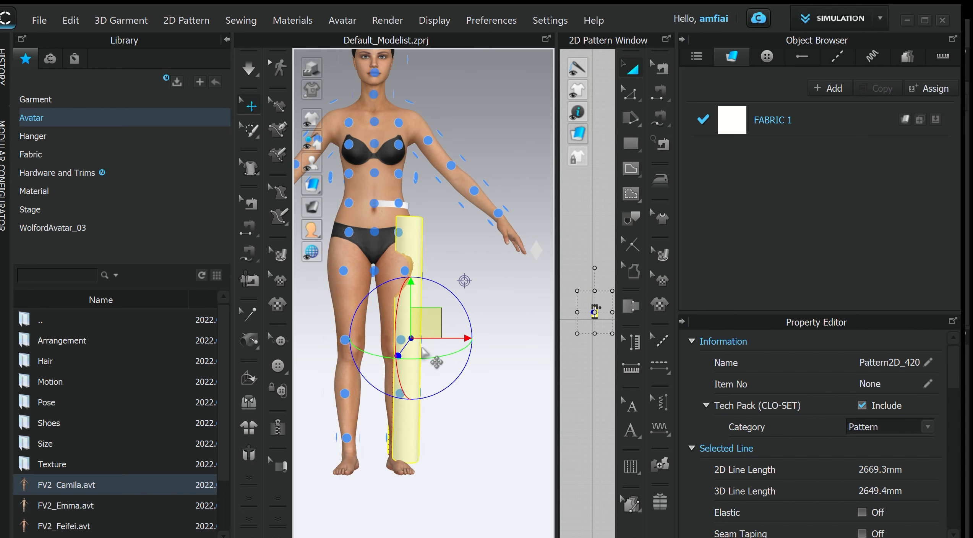
- Nudge the leg pattern into its final place in front of the avatar's right leg
{"action": "left_click_drag", "start_coordinate": [437, 338], "coordinate": [430, 338]}
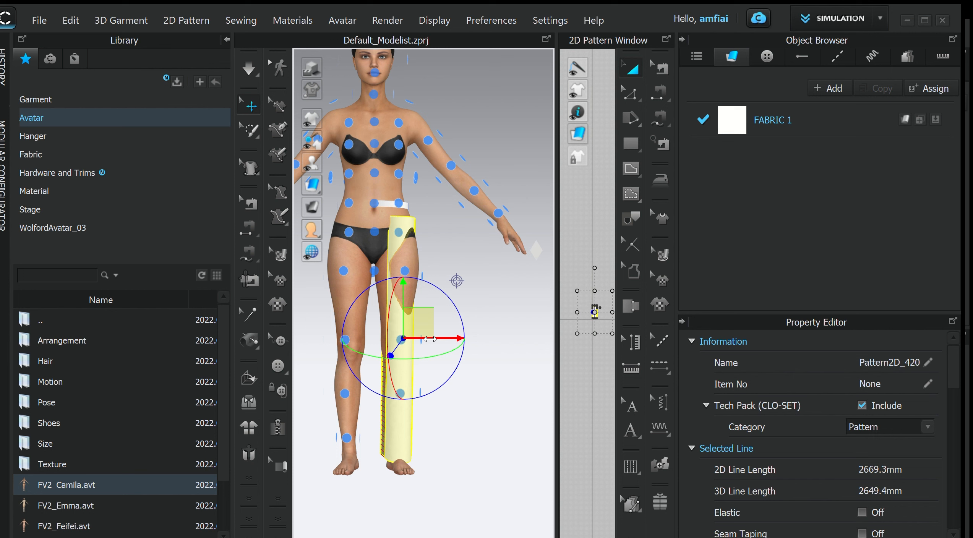
{"action": "left_click", "coordinate": [478, 329]}
{"action": "scroll", "coordinate": [495, 321], "scroll_direction": "down", "scroll_amount": 3}
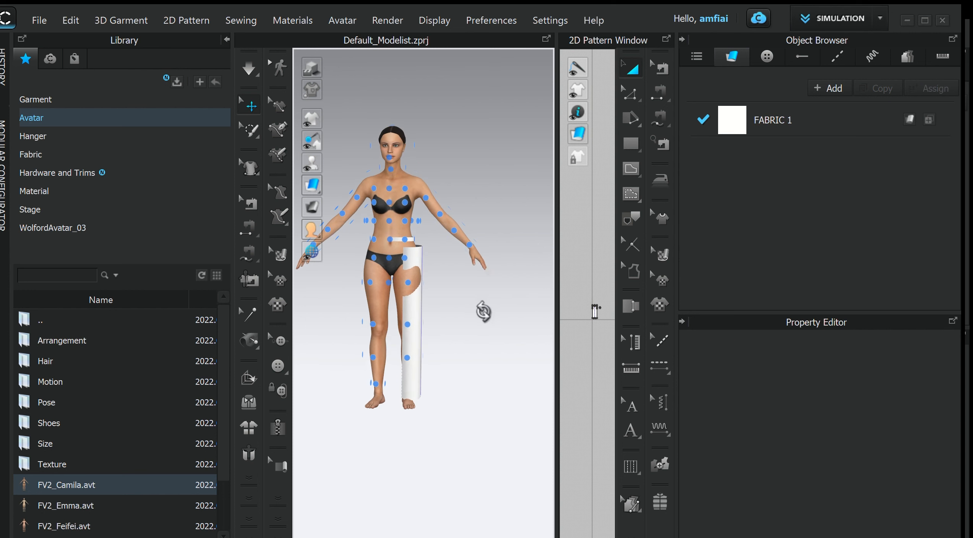
- Inspect the gusset and leg patterns by selecting them in the 3D view
{"action": "right_click_drag", "start_coordinate": [484, 312], "coordinate": [493, 287]}
{"action": "left_click", "coordinate": [491, 278]}
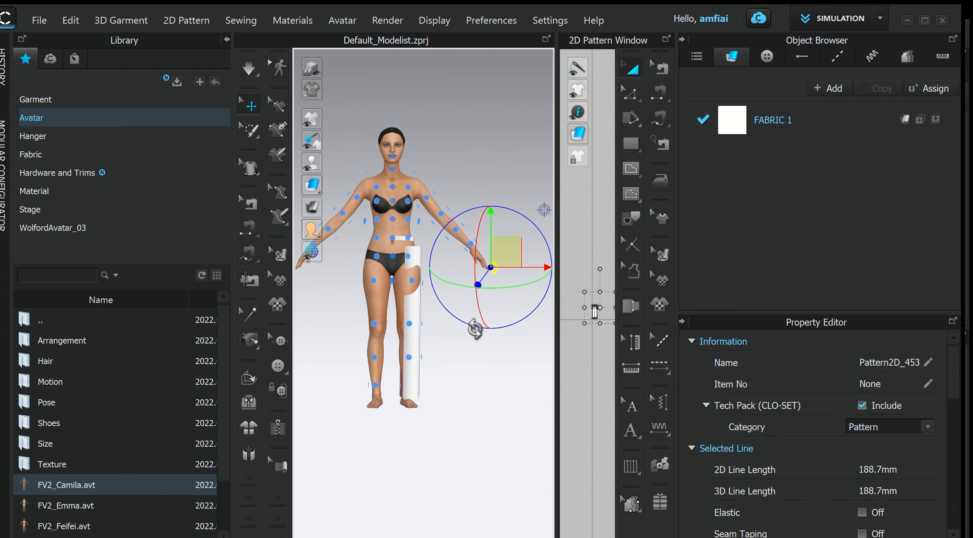
{"action": "left_click", "coordinate": [393, 281]}
{"action": "scroll", "coordinate": [521, 352], "scroll_direction": "up", "scroll_amount": 4}
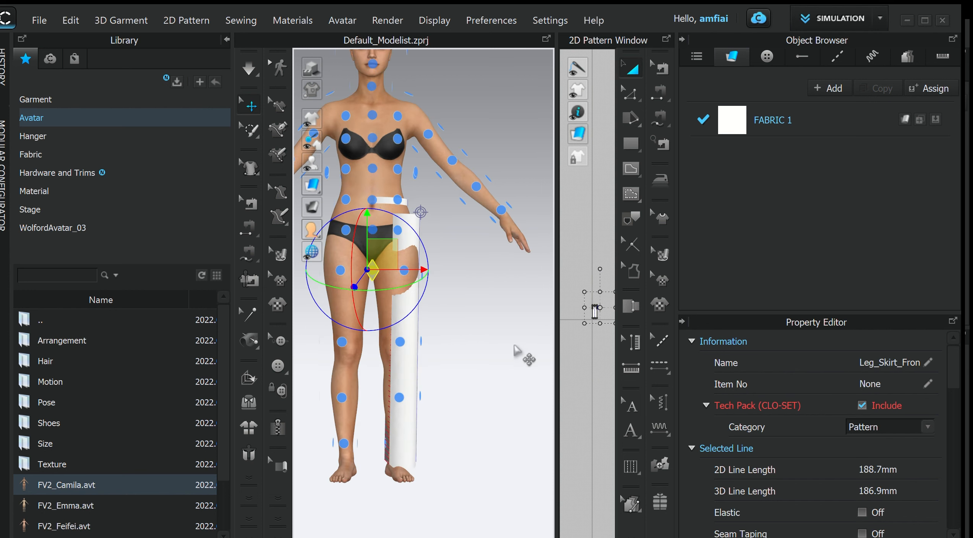
{"action": "scroll", "coordinate": [507, 186], "scroll_direction": "down", "scroll_amount": 2}
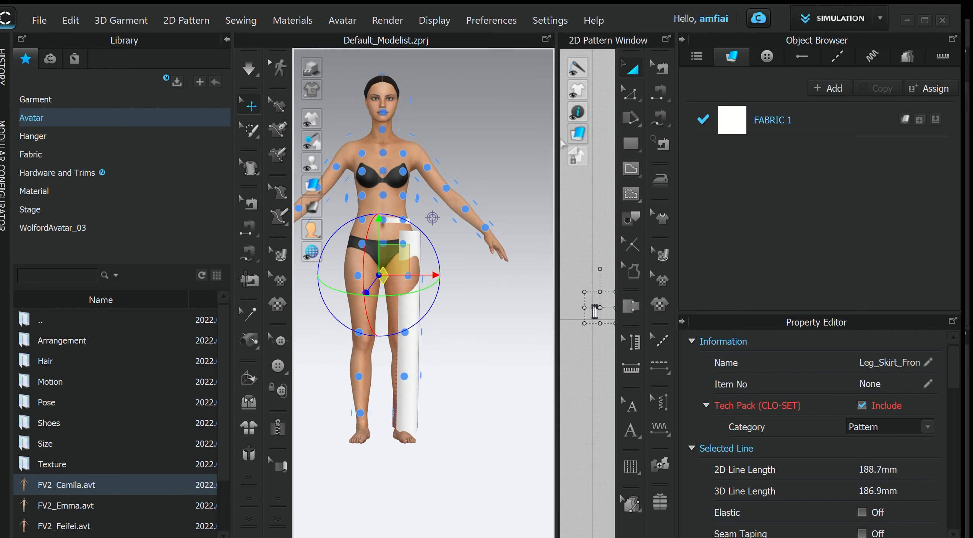
- Select all patterns in the 2D window and place a symmetric clone with sewing to the left of the originals
{"action": "left_click_drag", "start_coordinate": [556, 141], "coordinate": [376, 141]}
{"action": "left_click", "coordinate": [526, 278]}
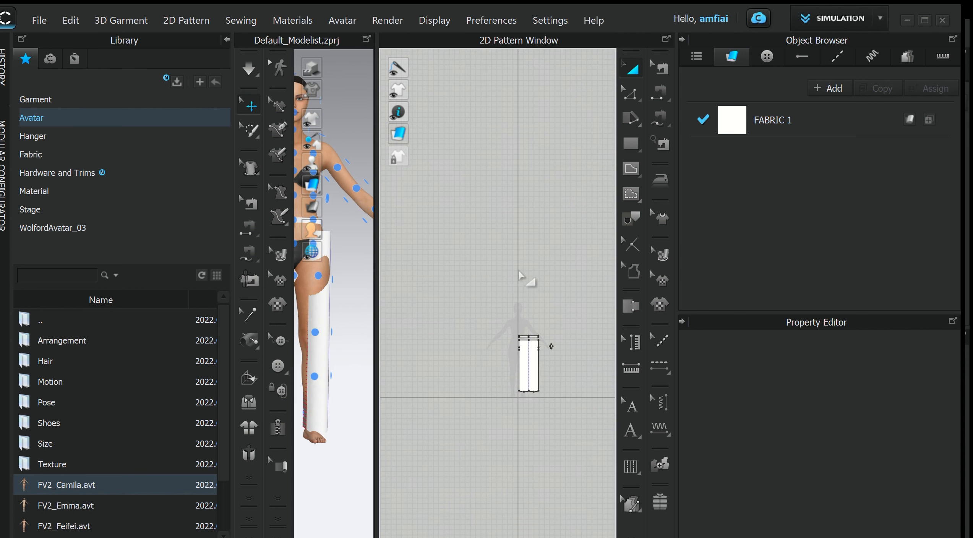
{"action": "scroll", "coordinate": [514, 287], "scroll_direction": "up", "scroll_amount": 4}
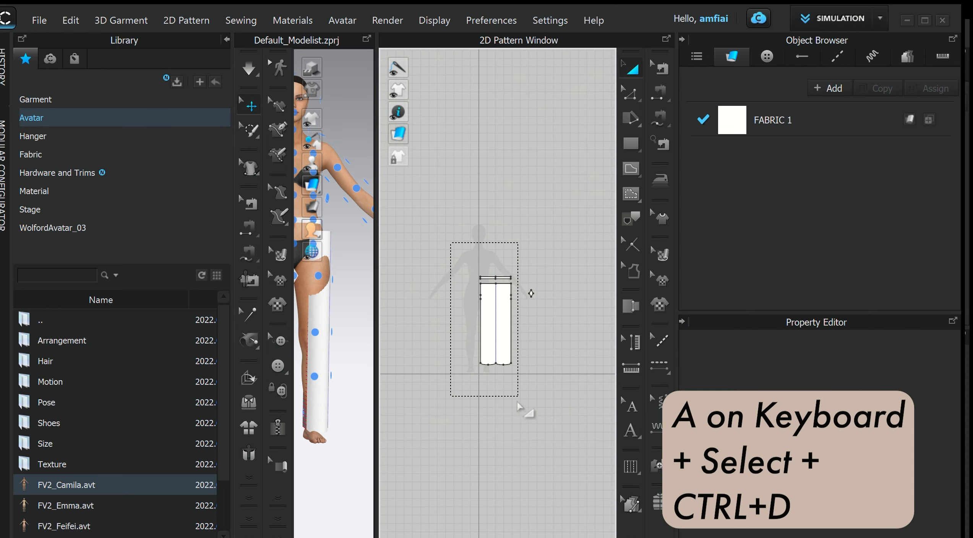
{"action": "left_click_drag", "start_coordinate": [518, 403], "coordinate": [517, 400]}
{"action": "right_click", "coordinate": [483, 321]}
{"action": "left_click", "coordinate": [575, 190]}
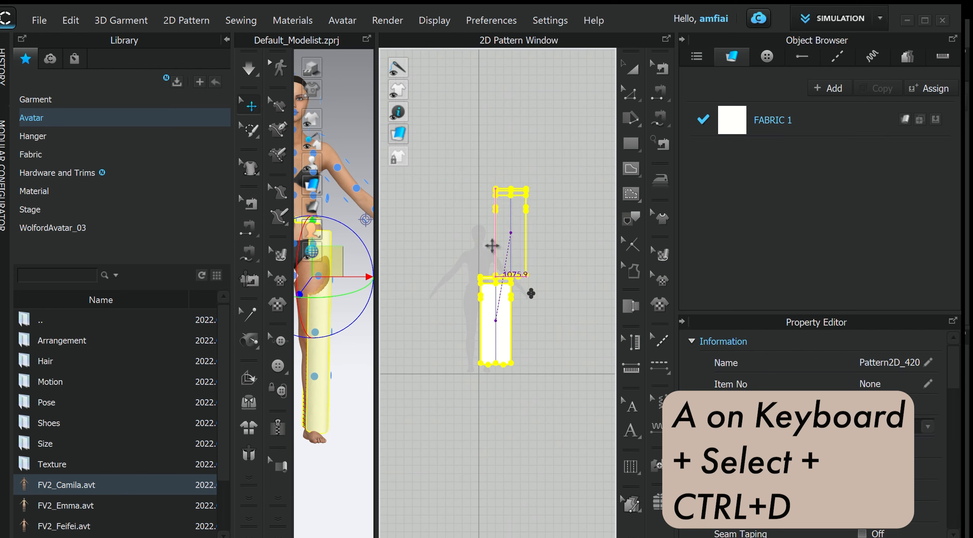
{"action": "left_click", "coordinate": [453, 317]}
{"action": "scroll", "coordinate": [516, 259], "scroll_direction": "down", "scroll_amount": 4}
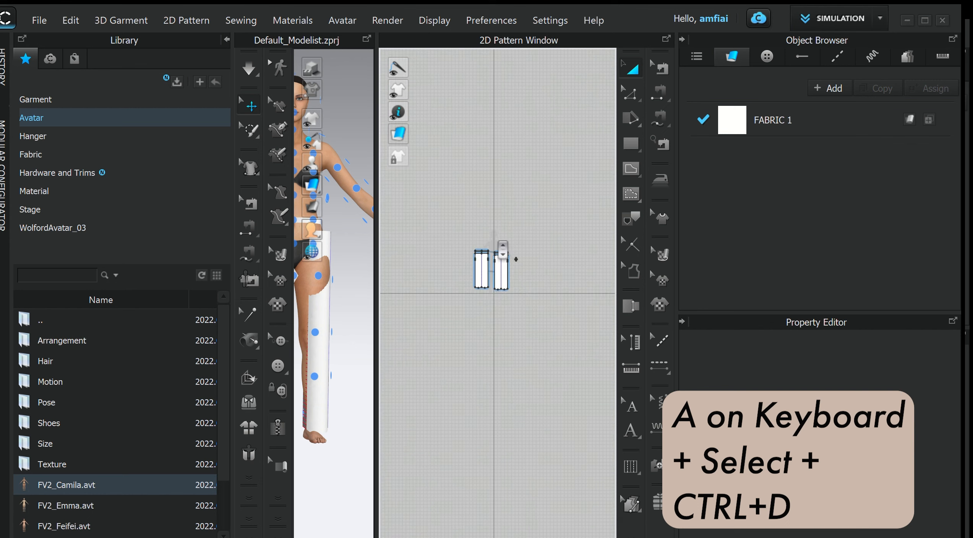
{"action": "scroll", "coordinate": [470, 281], "scroll_direction": "up", "scroll_amount": 4}
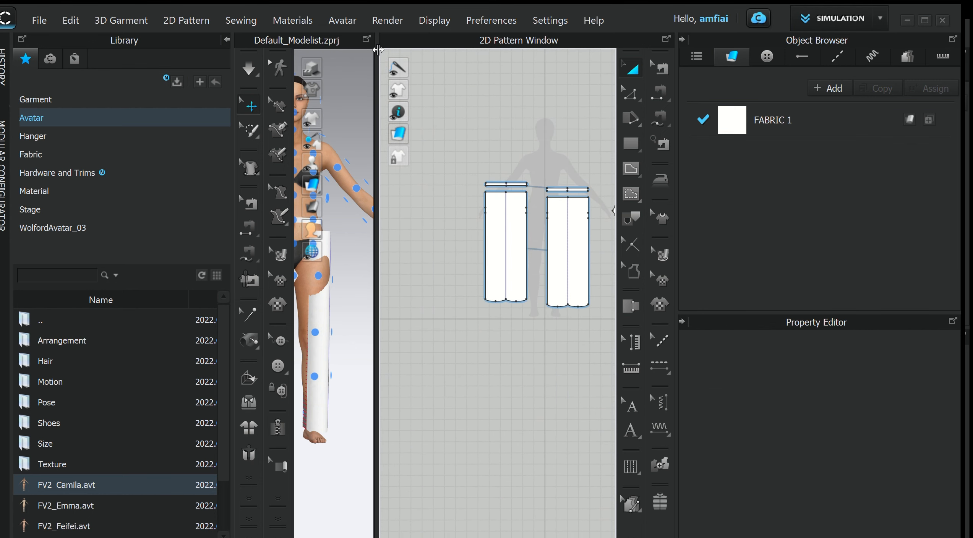
- Place the mirrored leg pattern in front of the avatar's left leg
{"action": "left_click_drag", "start_coordinate": [378, 50], "coordinate": [557, 49]}
{"action": "scroll", "coordinate": [516, 249], "scroll_direction": "down", "scroll_amount": 3}
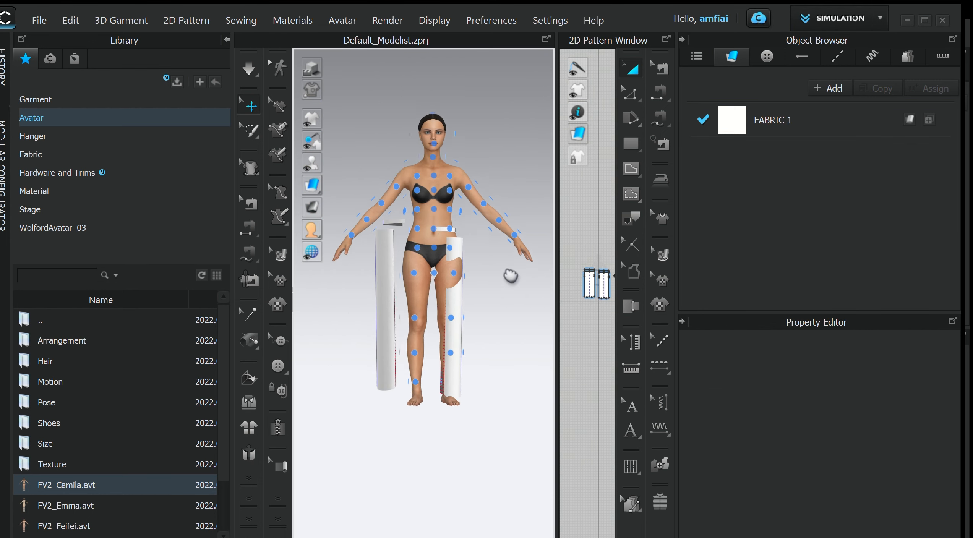
{"action": "left_click", "coordinate": [415, 290]}
{"action": "right_click_drag", "start_coordinate": [416, 291], "coordinate": [412, 352]}
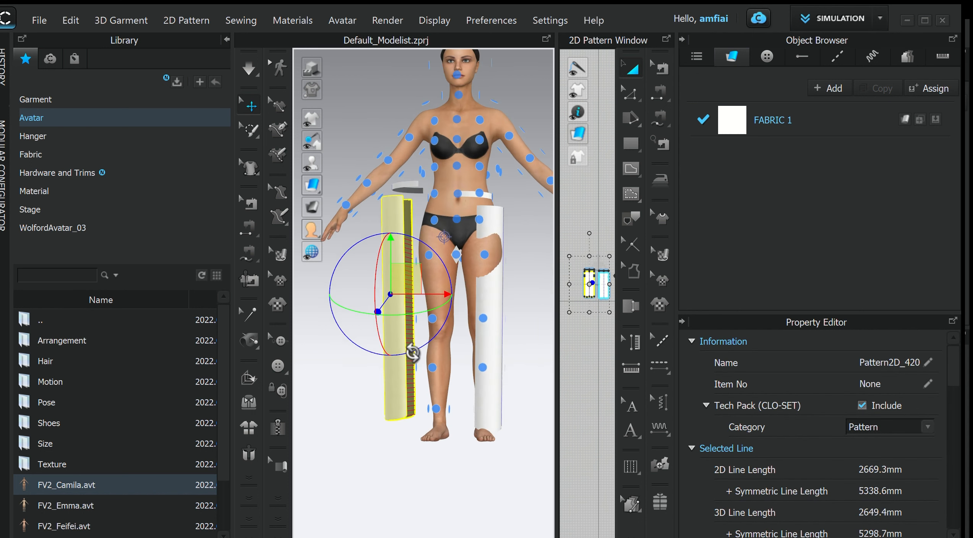
{"action": "left_click", "coordinate": [417, 318]}
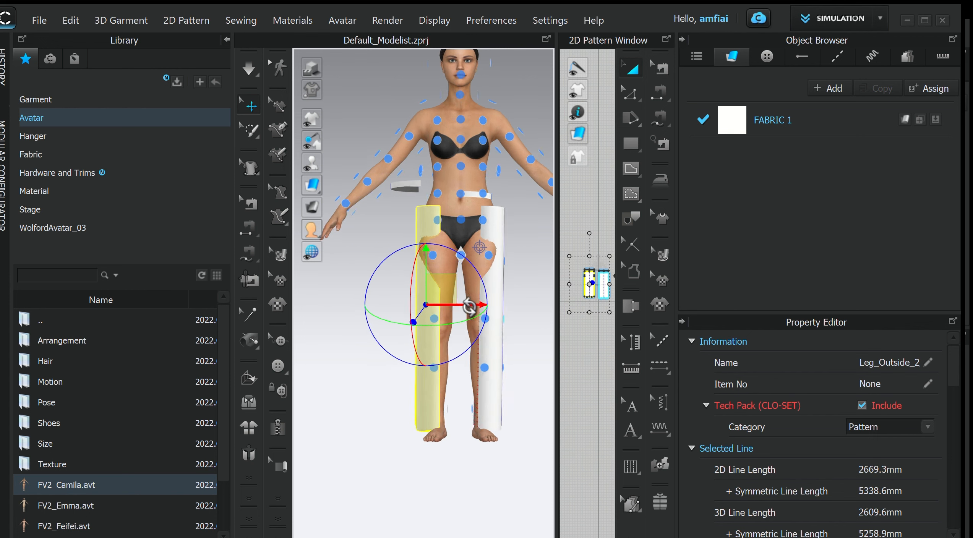
- Move the mirrored waistband piece up around the avatar's waist
{"action": "left_click", "coordinate": [406, 192]}
{"action": "right_click_drag", "start_coordinate": [407, 193], "coordinate": [448, 163]}
{"action": "scroll", "coordinate": [448, 163], "scroll_direction": "up", "scroll_amount": 5}
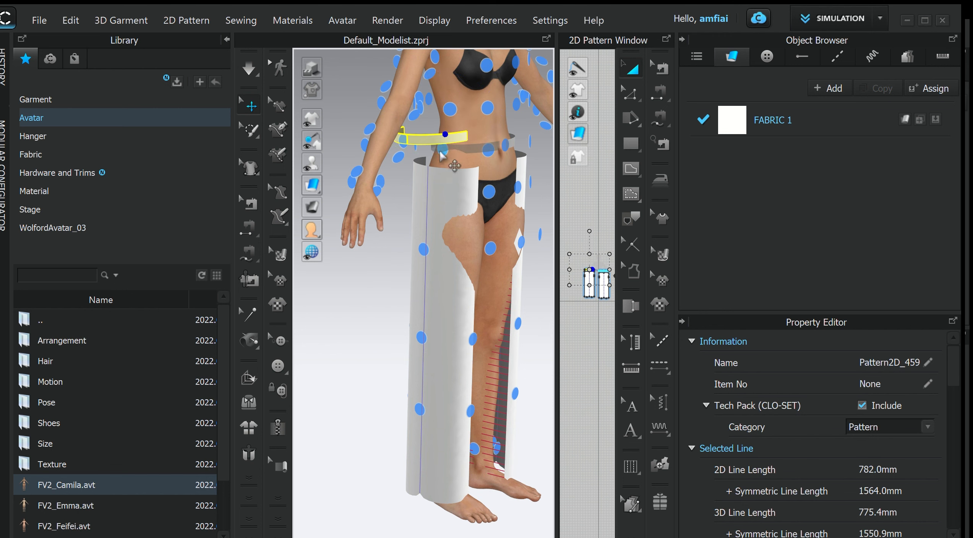
{"action": "left_click", "coordinate": [441, 148]}
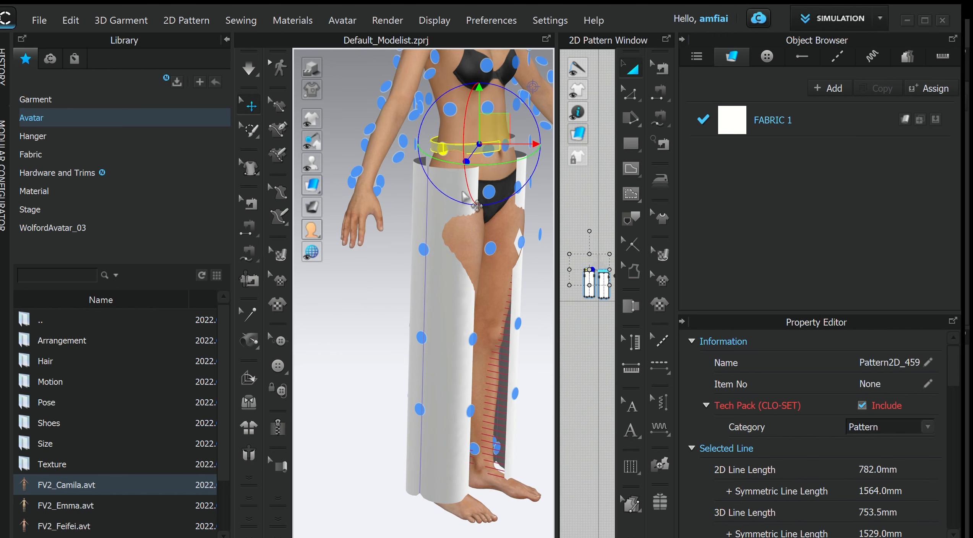
{"action": "right_click_drag", "start_coordinate": [464, 185], "coordinate": [424, 192]}
{"action": "scroll", "coordinate": [424, 193], "scroll_direction": "up", "scroll_amount": 3}
{"action": "scroll", "coordinate": [426, 184], "scroll_direction": "down", "scroll_amount": 5}
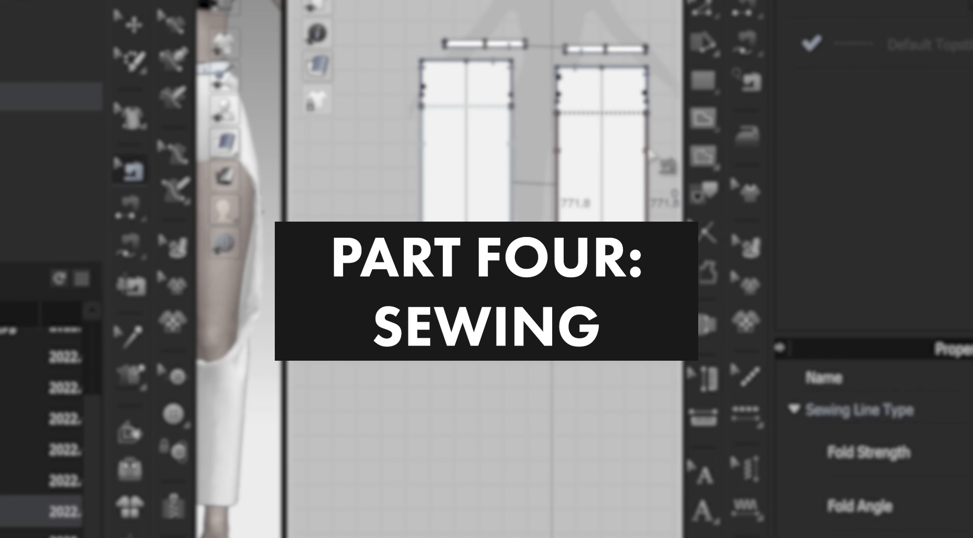
- Sew the facing short edges of the two waistband pieces together with Segment Sewing
{"action": "left_click", "coordinate": [528, 216]}
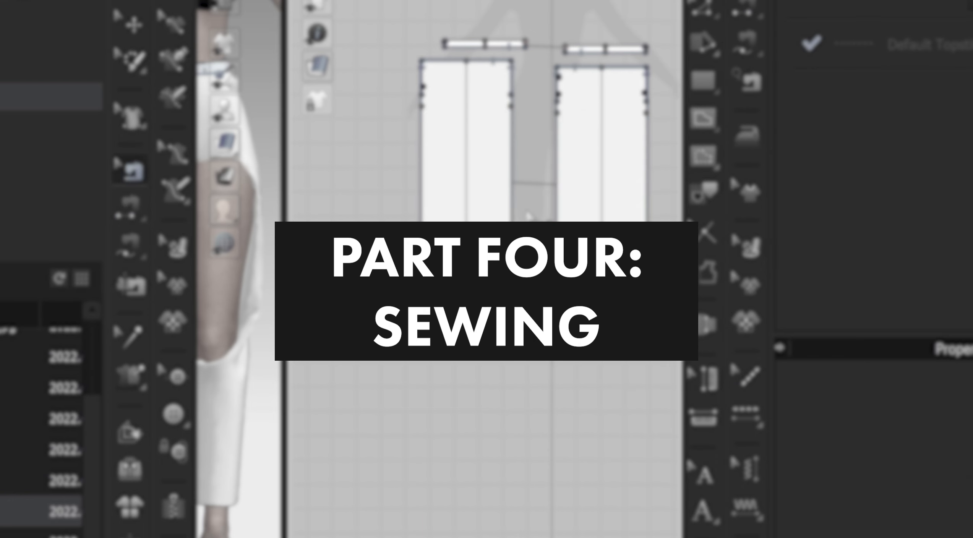
{"action": "middle_click_drag", "start_coordinate": [596, 185], "coordinate": [493, 181]}
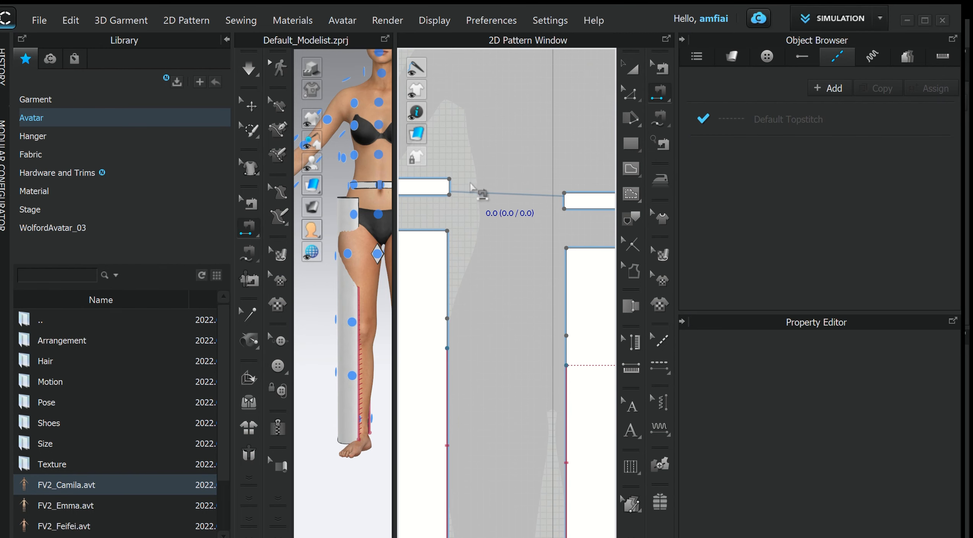
{"action": "left_click", "coordinate": [455, 185]}
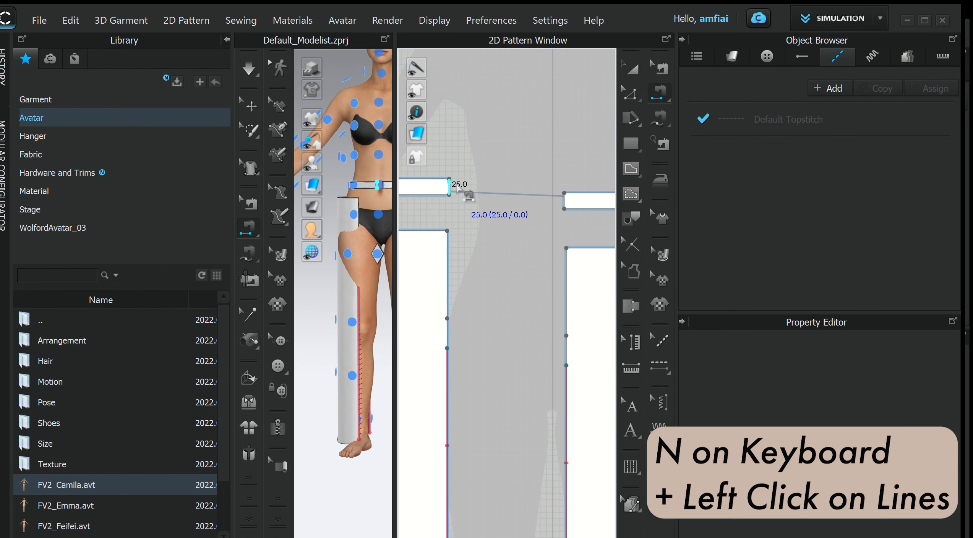
{"action": "left_click", "coordinate": [561, 198]}
{"action": "scroll", "coordinate": [554, 220], "scroll_direction": "down", "scroll_amount": 5}
{"action": "middle_click_drag", "start_coordinate": [536, 230], "coordinate": [570, 223]}
{"action": "left_click", "coordinate": [595, 213]}
{"action": "scroll", "coordinate": [512, 218], "scroll_direction": "up", "scroll_amount": 3}
{"action": "scroll", "coordinate": [571, 224], "scroll_direction": "down", "scroll_amount": 3}
{"action": "scroll", "coordinate": [518, 211], "scroll_direction": "up", "scroll_amount": 4}
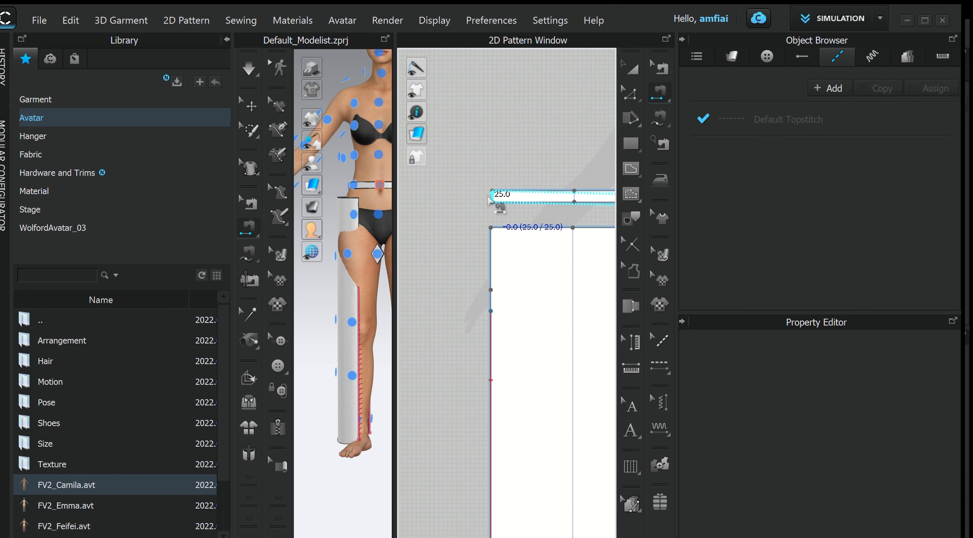
{"action": "left_click", "coordinate": [490, 199]}
{"action": "scroll", "coordinate": [518, 162], "scroll_direction": "down", "scroll_amount": 6}
{"action": "key", "text": "a"}
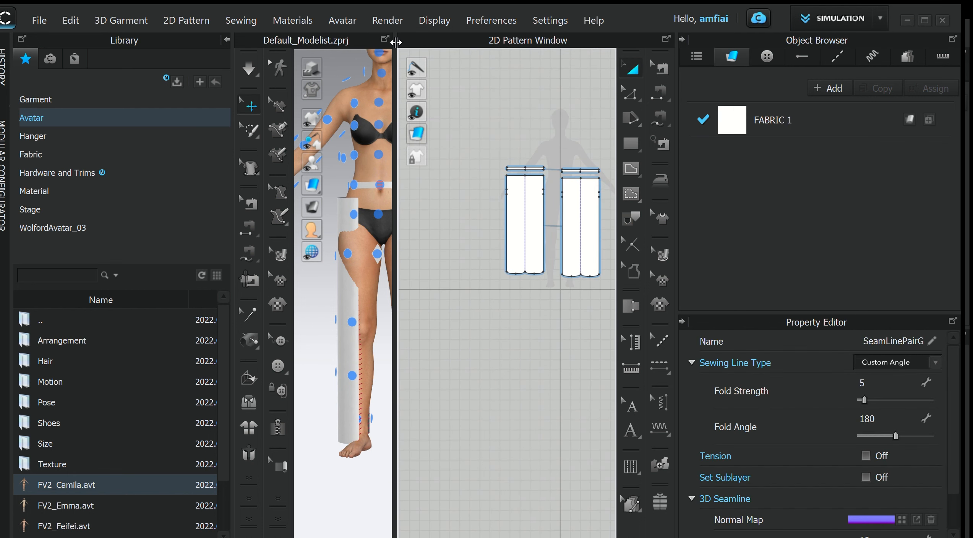
- Select both leg patterns in the 3D view and freeze them
{"action": "left_click_drag", "start_coordinate": [396, 42], "coordinate": [530, 42]}
{"action": "scroll", "coordinate": [457, 260], "scroll_direction": "up", "scroll_amount": 5}
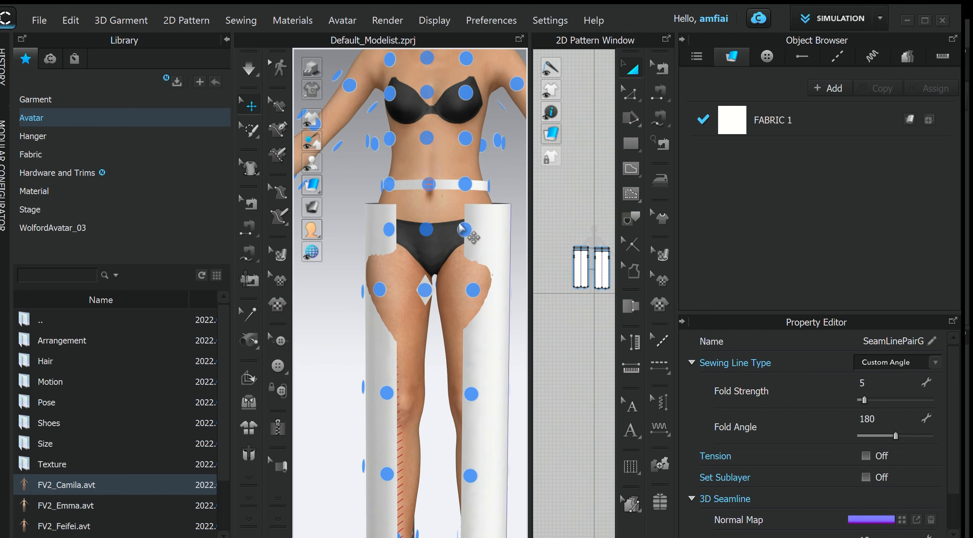
{"action": "middle_click_drag", "start_coordinate": [457, 260], "coordinate": [460, 275]}
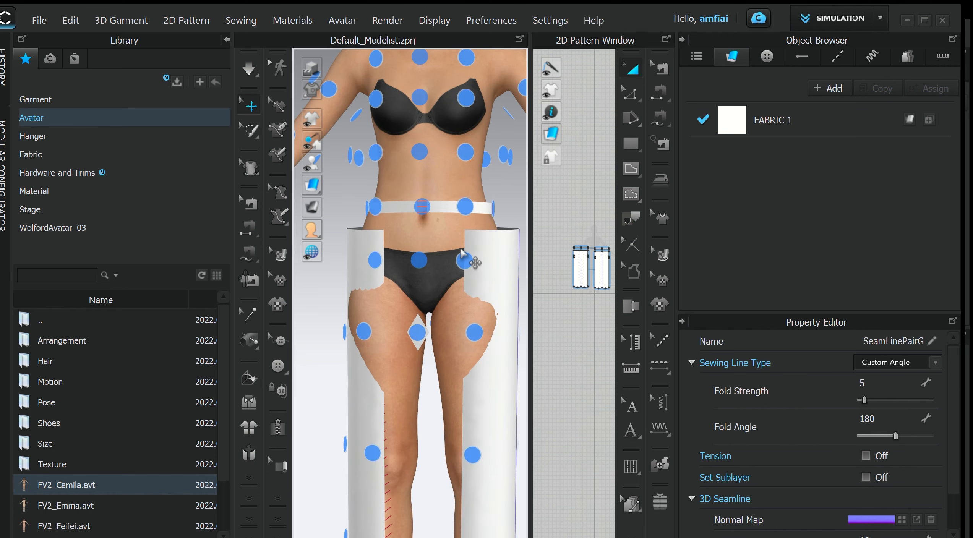
{"action": "left_click", "coordinate": [444, 213]}
{"action": "left_click", "coordinate": [482, 268]}
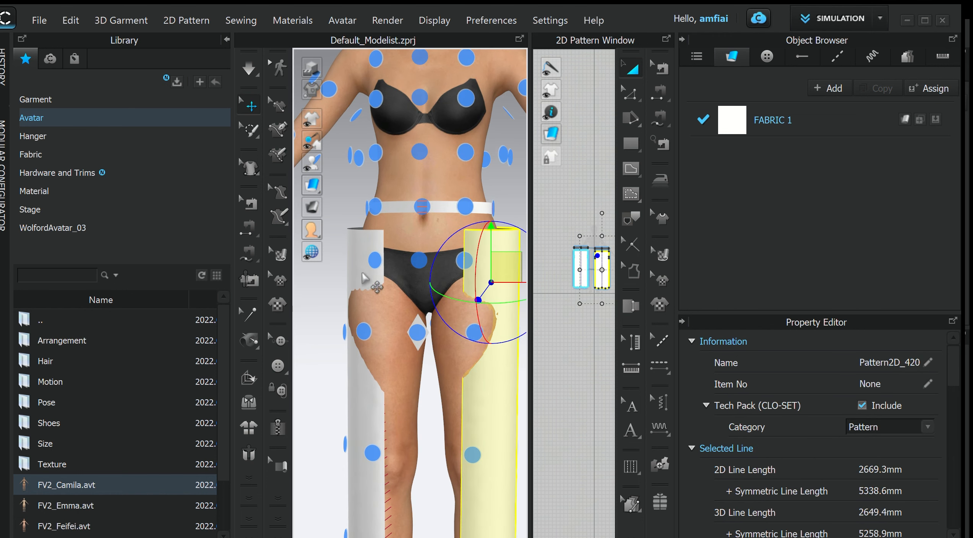
{"action": "left_click", "coordinate": [358, 255], "text": "shift"}
{"action": "right_click", "coordinate": [359, 255]}
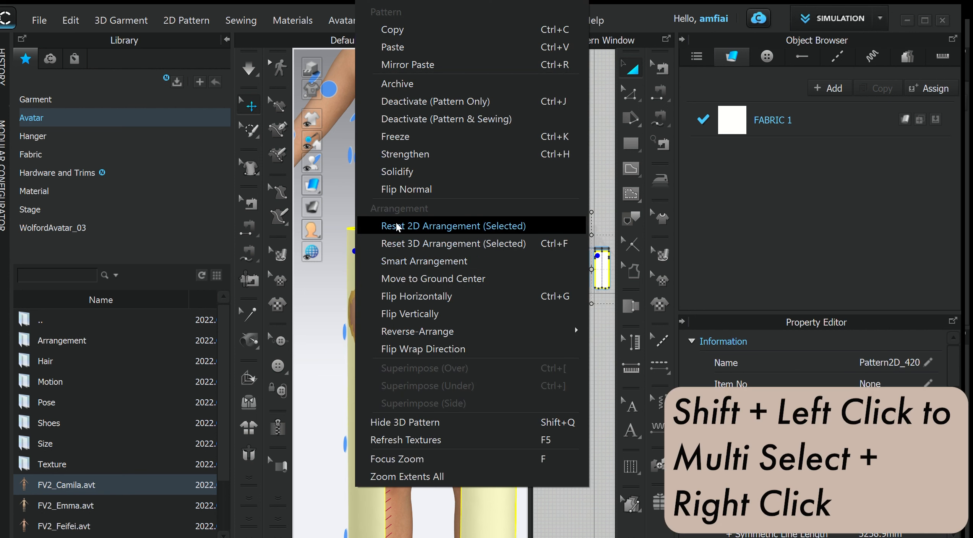
{"action": "left_click", "coordinate": [419, 138]}
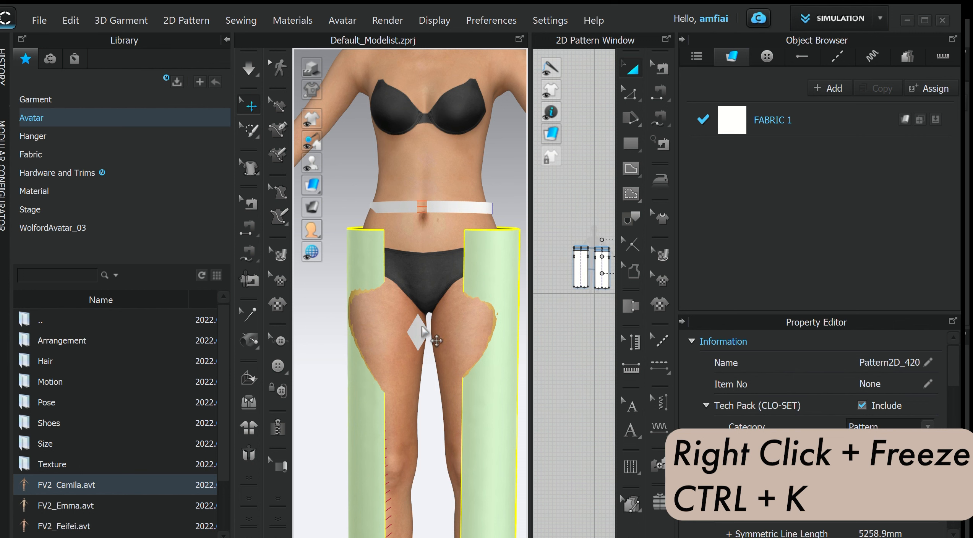
- Freeze the diamond gusset pattern
{"action": "left_click", "coordinate": [414, 320]}
{"action": "right_click", "coordinate": [417, 344]}
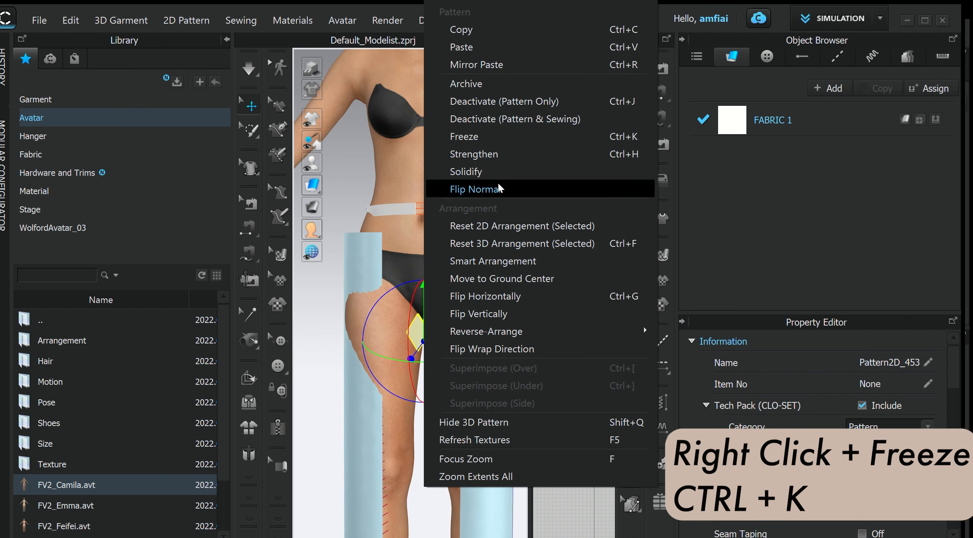
{"action": "left_click", "coordinate": [500, 142]}
- Raise both waistband pieces higher around the avatar's waist, seen from the back
{"action": "right_click_drag", "start_coordinate": [457, 219], "coordinate": [404, 227]}
{"action": "scroll", "coordinate": [404, 227], "scroll_direction": "down", "scroll_amount": 3}
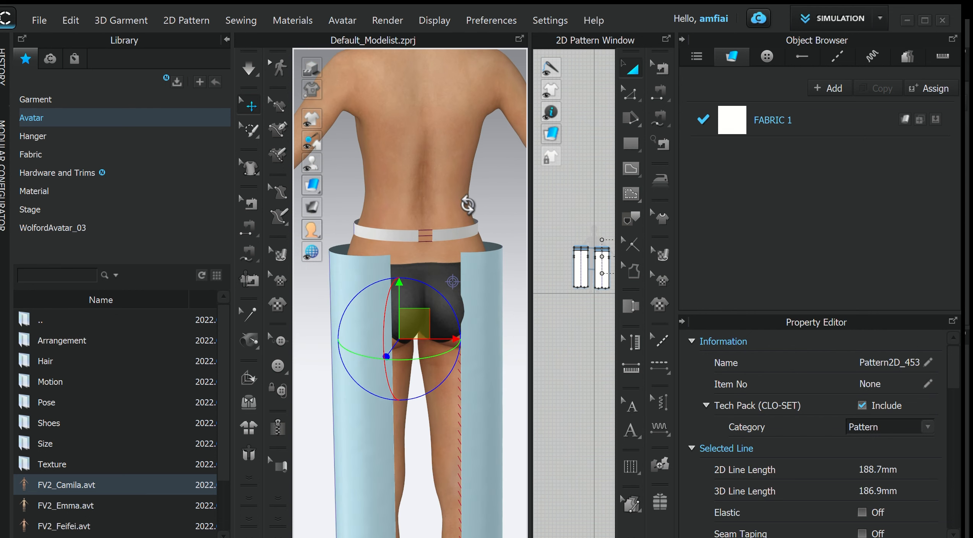
{"action": "left_click", "coordinate": [451, 229]}
{"action": "left_click", "coordinate": [452, 238]}
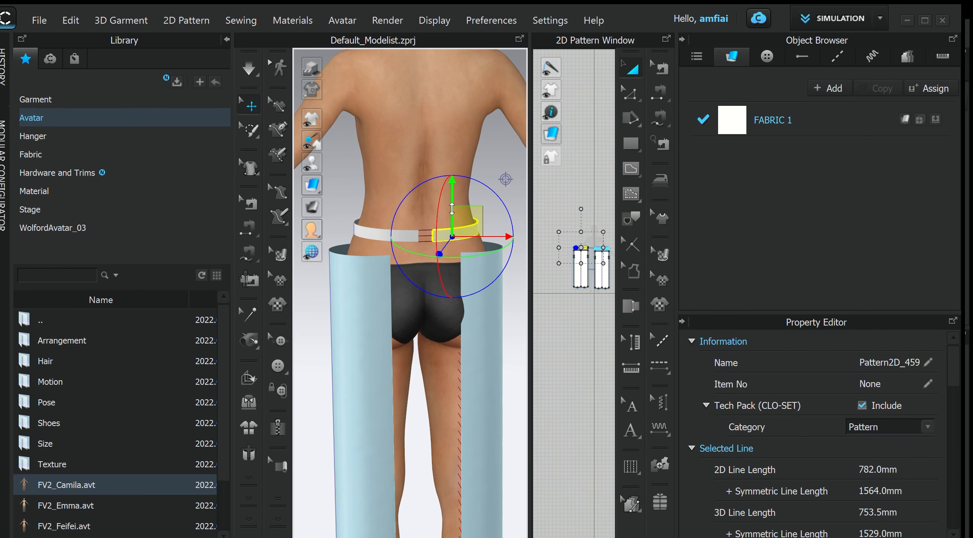
{"action": "left_click_drag", "start_coordinate": [452, 209], "coordinate": [452, 177]}
{"action": "left_click", "coordinate": [392, 234]}
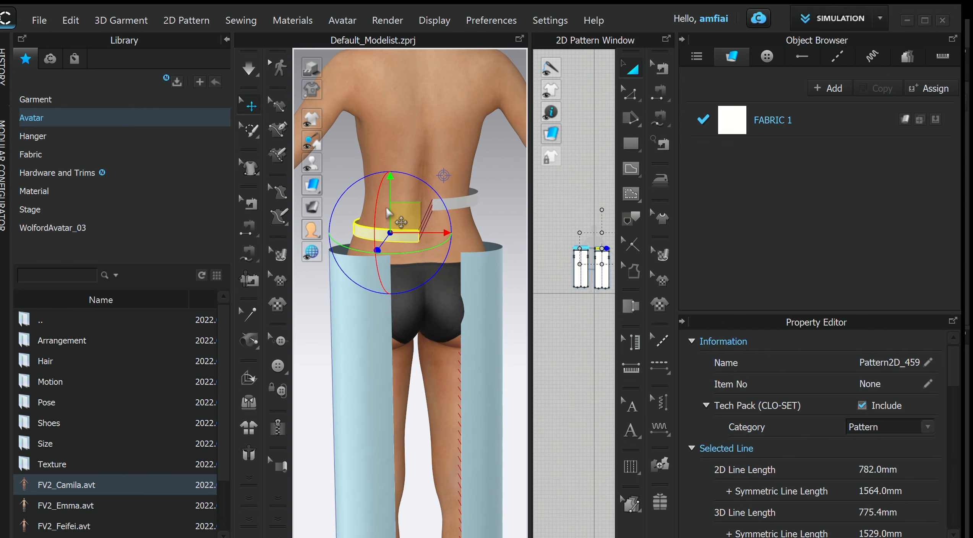
{"action": "left_click", "coordinate": [392, 194]}
{"action": "left_click", "coordinate": [397, 239]}
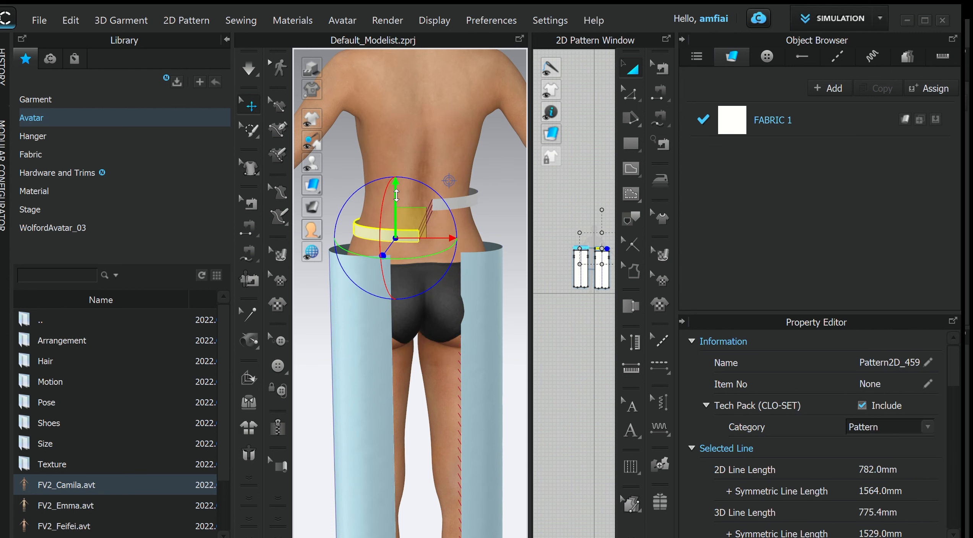
{"action": "left_click_drag", "start_coordinate": [394, 190], "coordinate": [398, 161]}
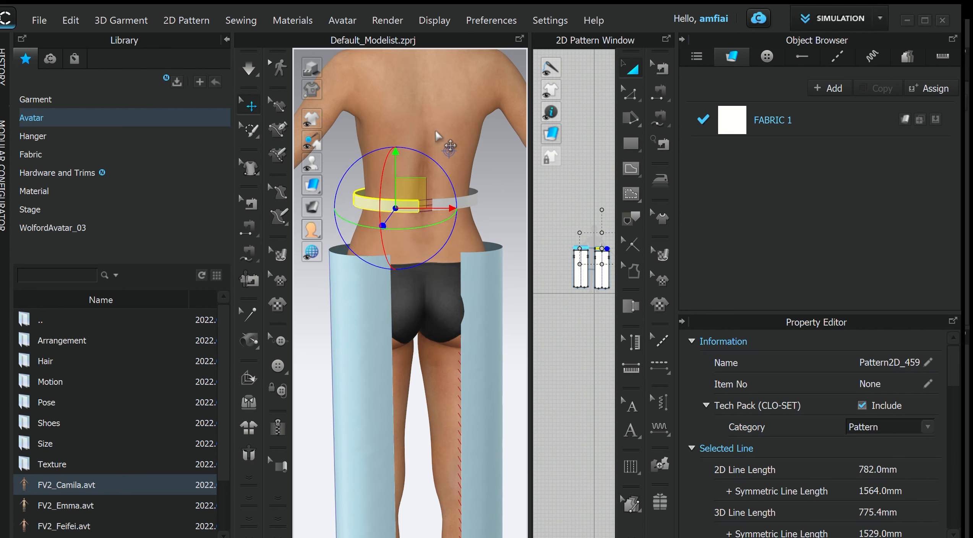
- Start the simulation and check the waistband and legs from the front and back
{"action": "key", "text": "space"}
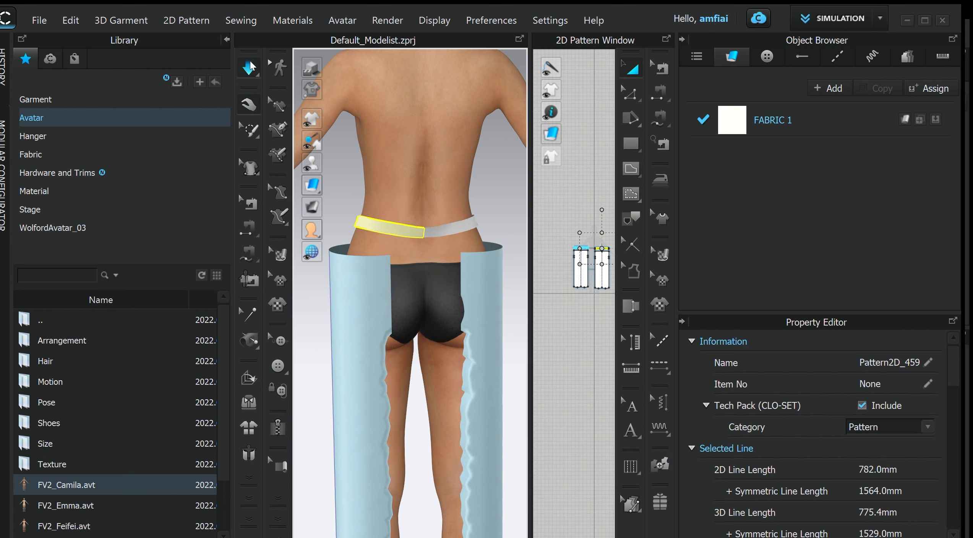
{"action": "right_click_drag", "start_coordinate": [473, 193], "coordinate": [306, 186]}
{"action": "scroll", "coordinate": [451, 239], "scroll_direction": "up", "scroll_amount": 2}
{"action": "scroll", "coordinate": [456, 229], "scroll_direction": "down", "scroll_amount": 3}
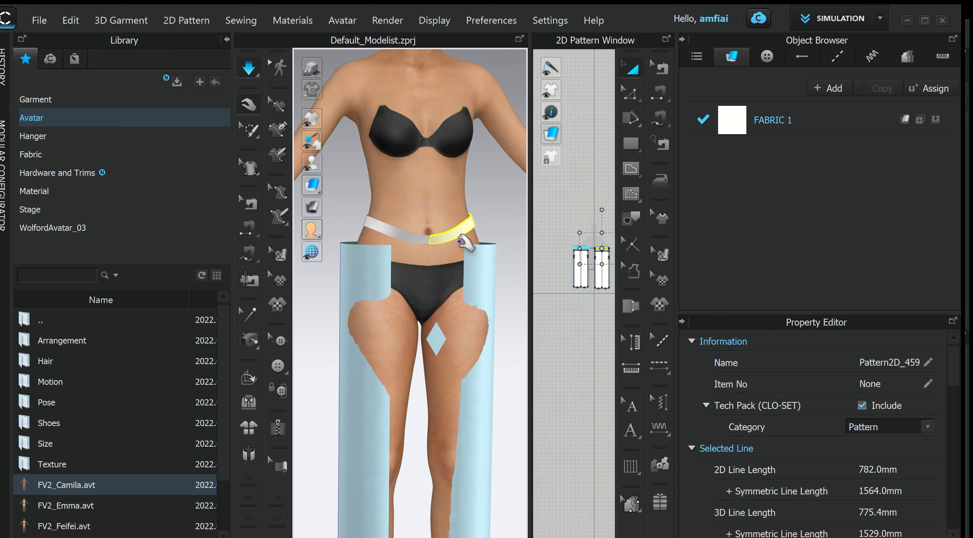
{"action": "left_click", "coordinate": [440, 245]}
{"action": "left_click", "coordinate": [439, 240]}
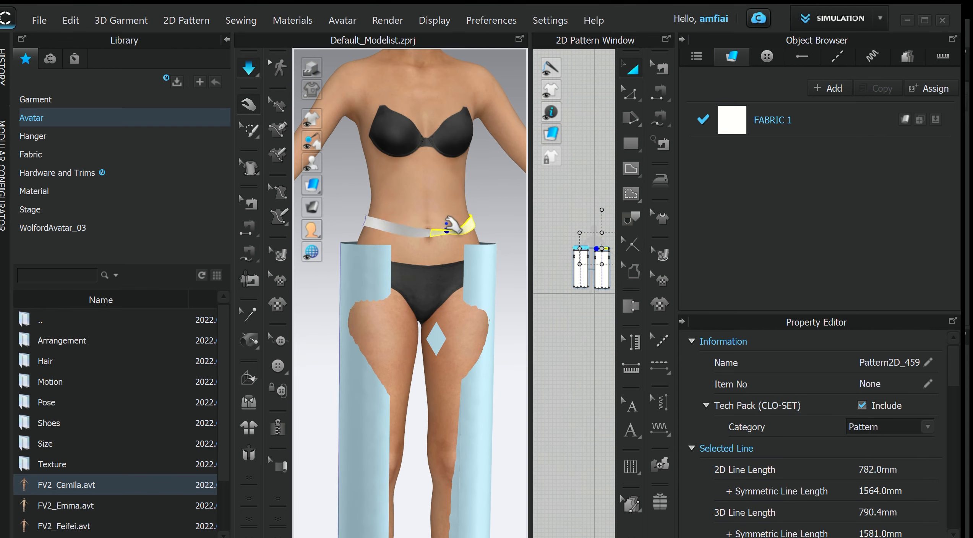
{"action": "right_click_drag", "start_coordinate": [482, 209], "coordinate": [327, 201]}
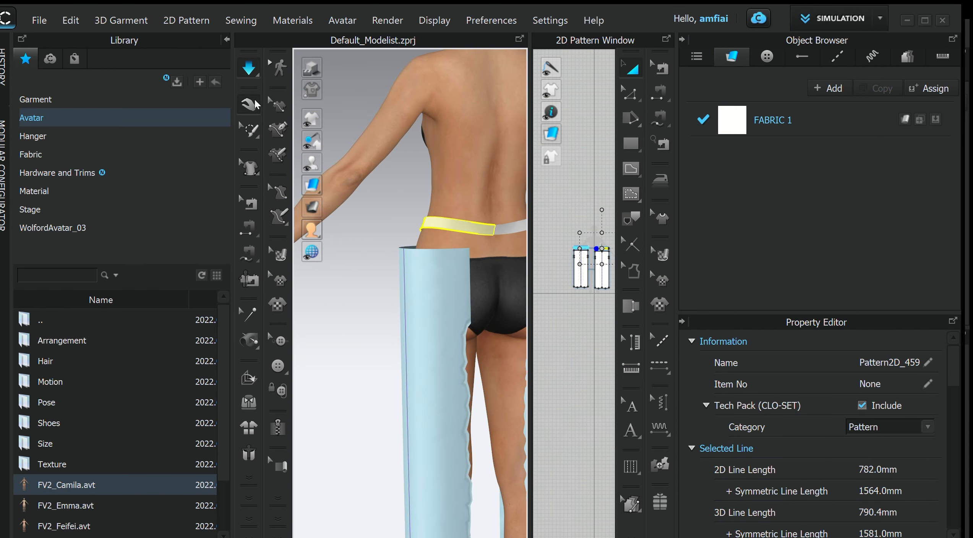
- Select both waistband pieces in the 2D pattern window and scale their width to 90%
{"action": "left_click", "coordinate": [258, 71]}
{"action": "scroll", "coordinate": [463, 307], "scroll_direction": "down", "scroll_amount": 5}
{"action": "right_click_drag", "start_coordinate": [405, 306], "coordinate": [535, 283]}
{"action": "left_click_drag", "start_coordinate": [531, 260], "coordinate": [454, 270]}
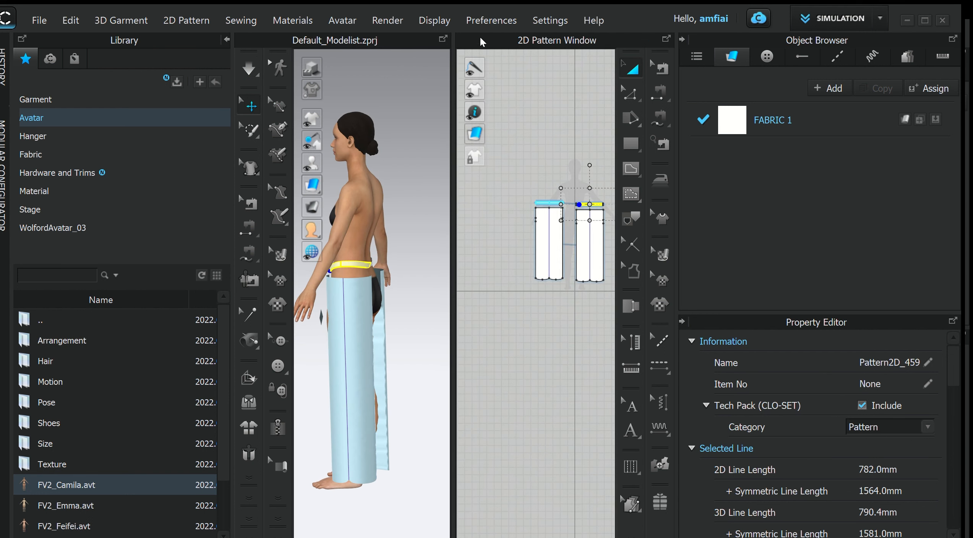
{"action": "scroll", "coordinate": [568, 206], "scroll_direction": "up", "scroll_amount": 8}
{"action": "left_click", "coordinate": [538, 219]}
{"action": "scroll", "coordinate": [559, 252], "scroll_direction": "down", "scroll_amount": 4}
{"action": "middle_click_drag", "start_coordinate": [560, 264], "coordinate": [544, 234]}
{"action": "left_click", "coordinate": [566, 216], "text": "shift"}
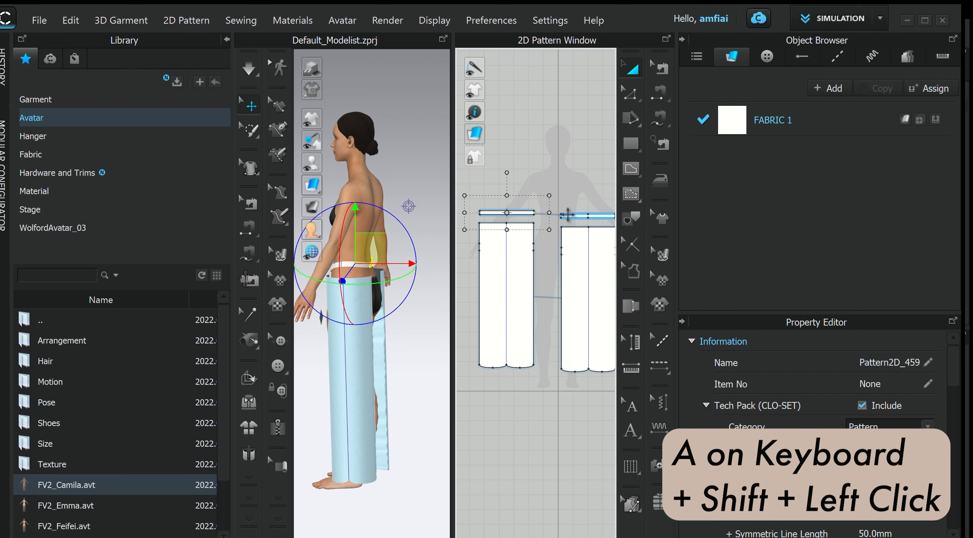
{"action": "left_click", "coordinate": [568, 215], "text": "shift"}
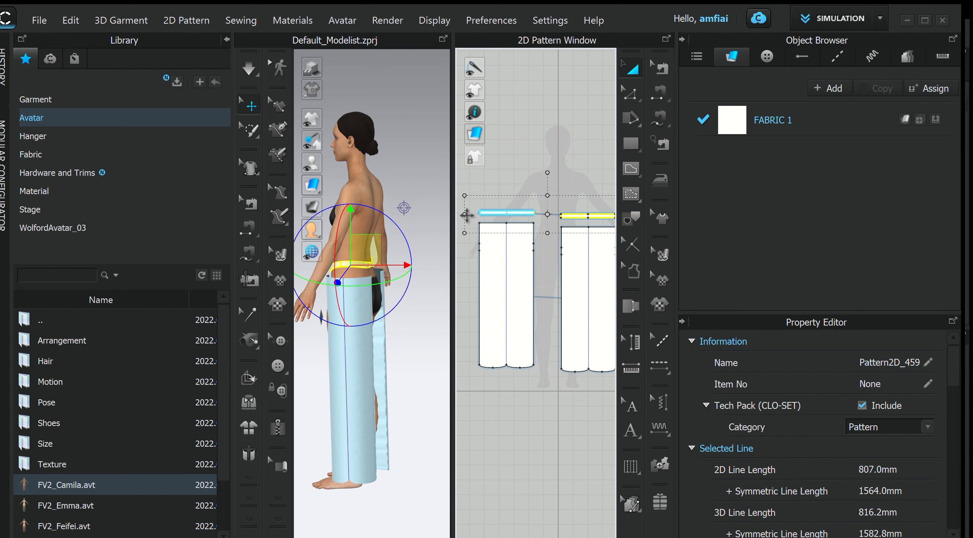
{"action": "right_click", "coordinate": [484, 215]}
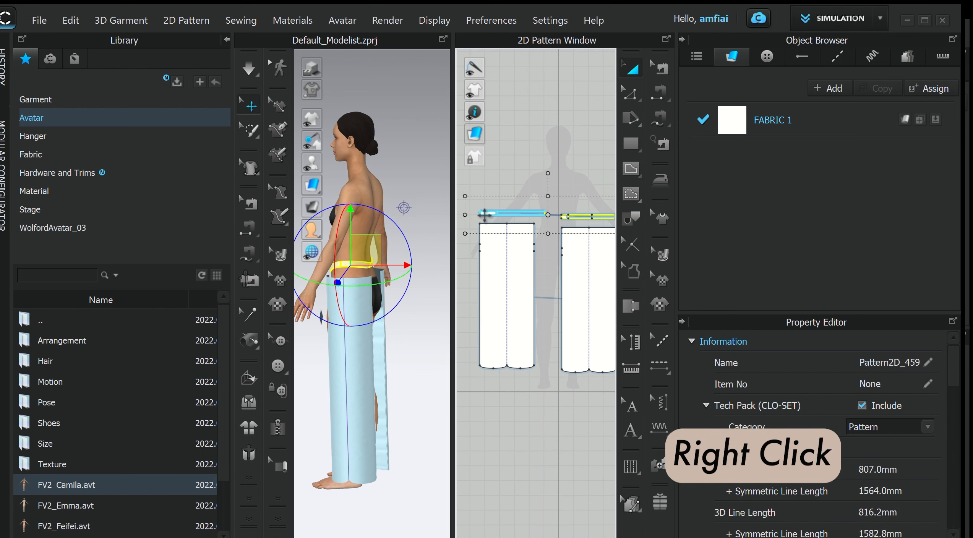
{"action": "left_click_drag", "start_coordinate": [496, 143], "coordinate": [431, 191]}
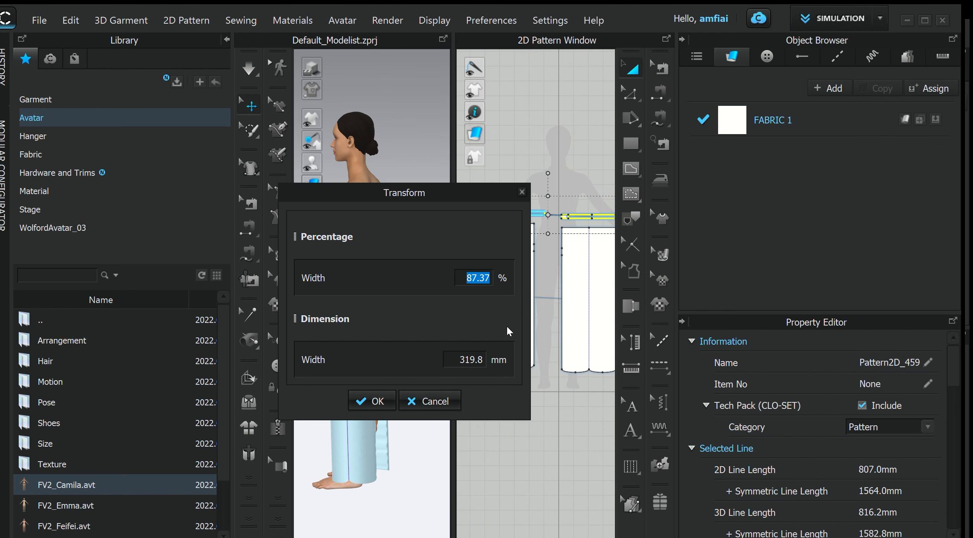
{"action": "type", "text": "90"}
{"action": "left_click", "coordinate": [365, 403]}
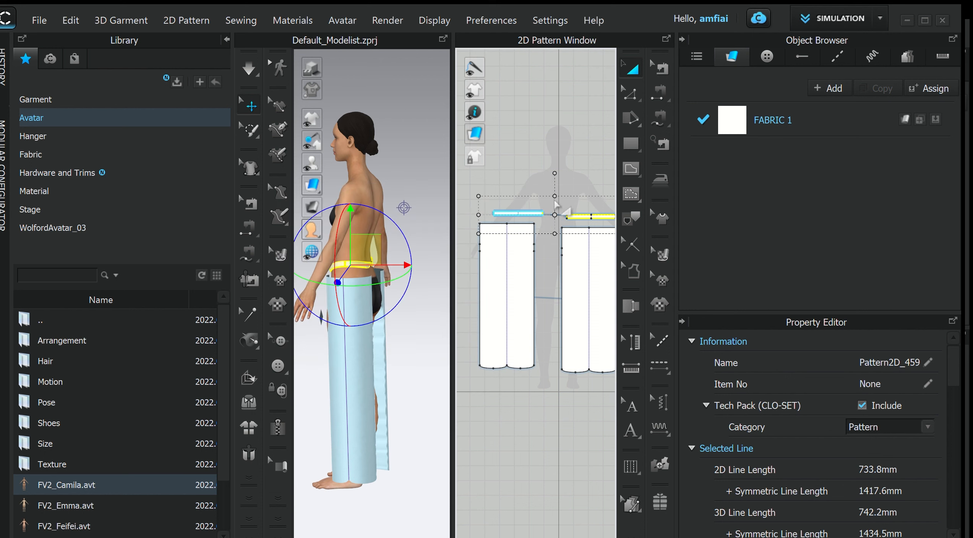
- Run the simulation and pull the waistband into place around the waist, checking from the back and front
{"action": "key", "text": "2"}
{"action": "key", "text": "space"}
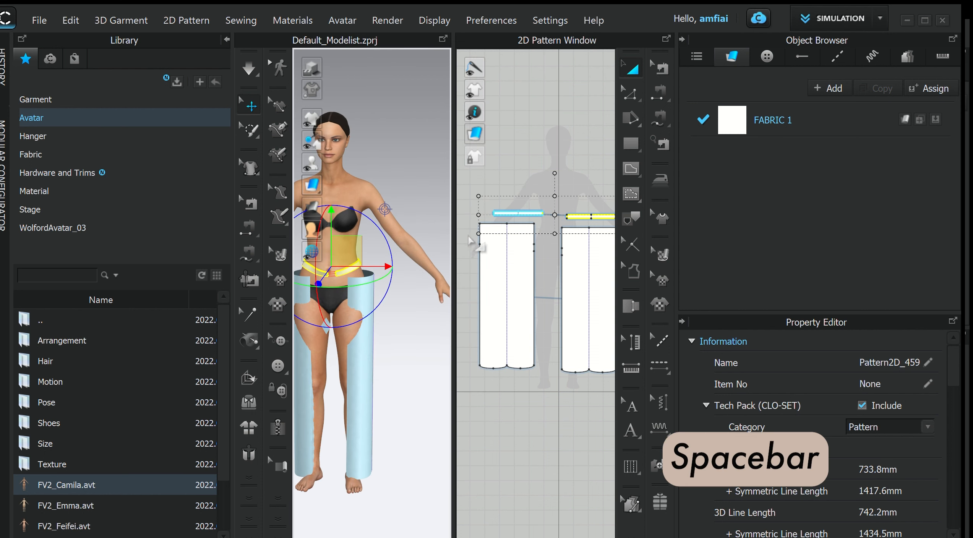
{"action": "right_click_drag", "start_coordinate": [443, 229], "coordinate": [259, 216]}
{"action": "scroll", "coordinate": [414, 115], "scroll_direction": "up", "scroll_amount": 5}
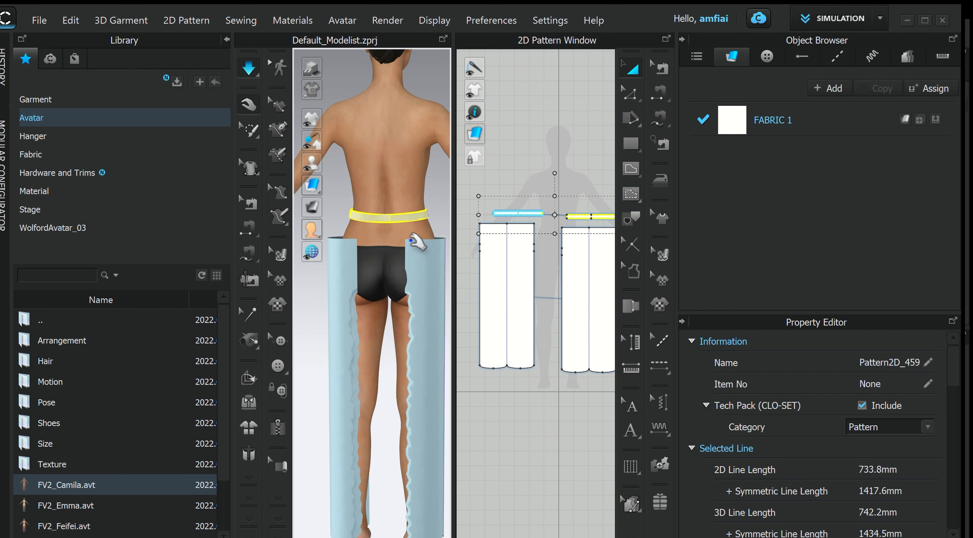
{"action": "left_click", "coordinate": [405, 189]}
{"action": "mouse_move", "coordinate": [401, 188]}
{"action": "left_mouse_down"}
{"action": "mouse_move", "coordinate": [391, 185]}
{"action": "mouse_move", "coordinate": [417, 186]}
{"action": "left_mouse_up"}
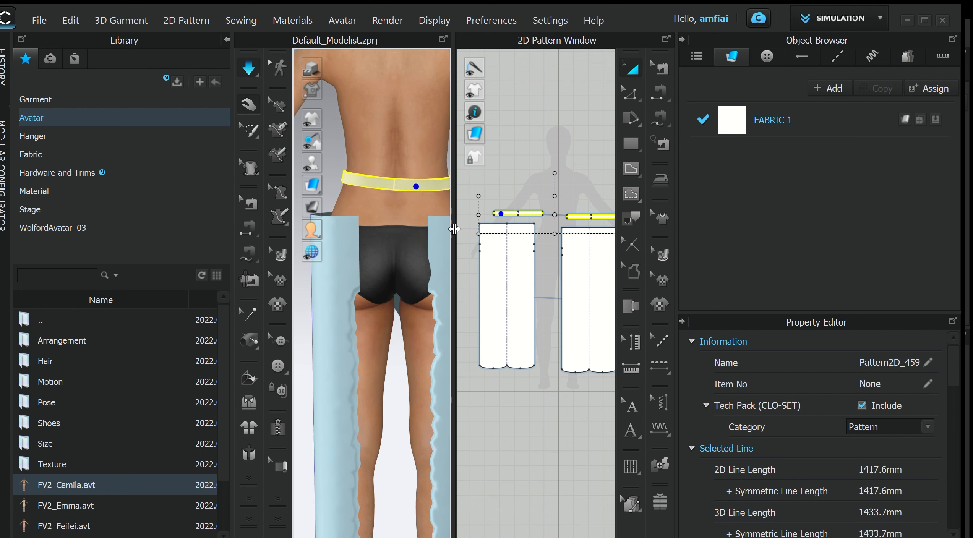
{"action": "scroll", "coordinate": [434, 212], "scroll_direction": "up", "scroll_amount": 3}
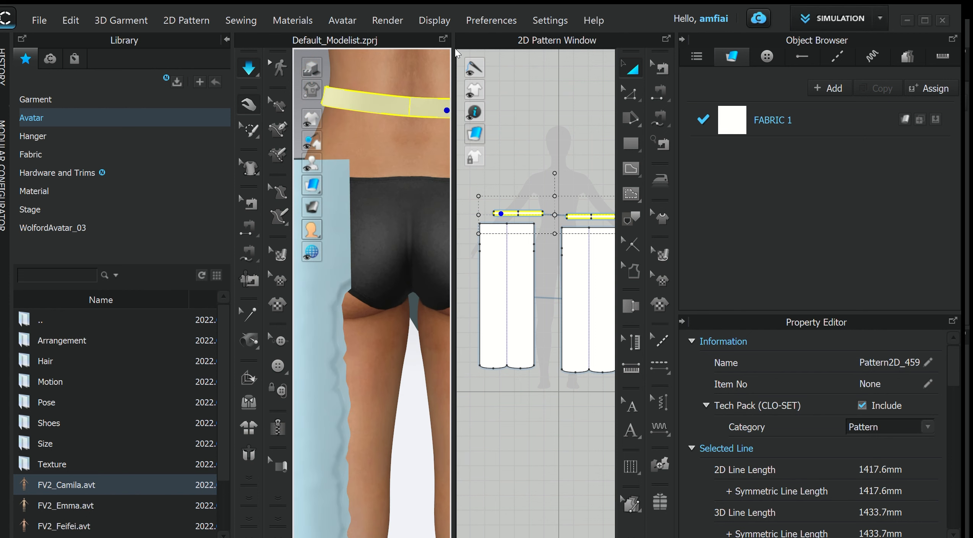
{"action": "left_click_drag", "start_coordinate": [454, 61], "coordinate": [558, 123]}
{"action": "middle_click_drag", "start_coordinate": [427, 284], "coordinate": [376, 394]}
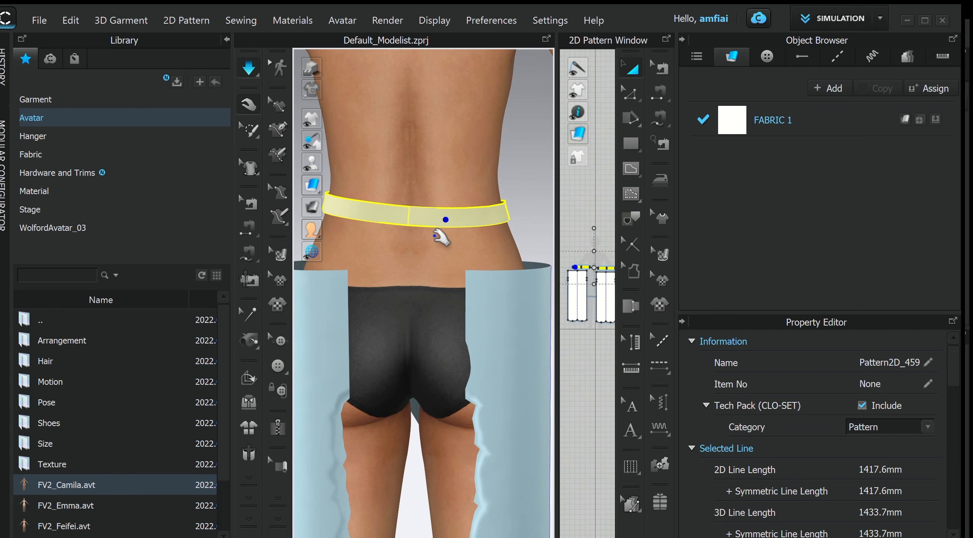
{"action": "left_click_drag", "start_coordinate": [452, 219], "coordinate": [503, 201]}
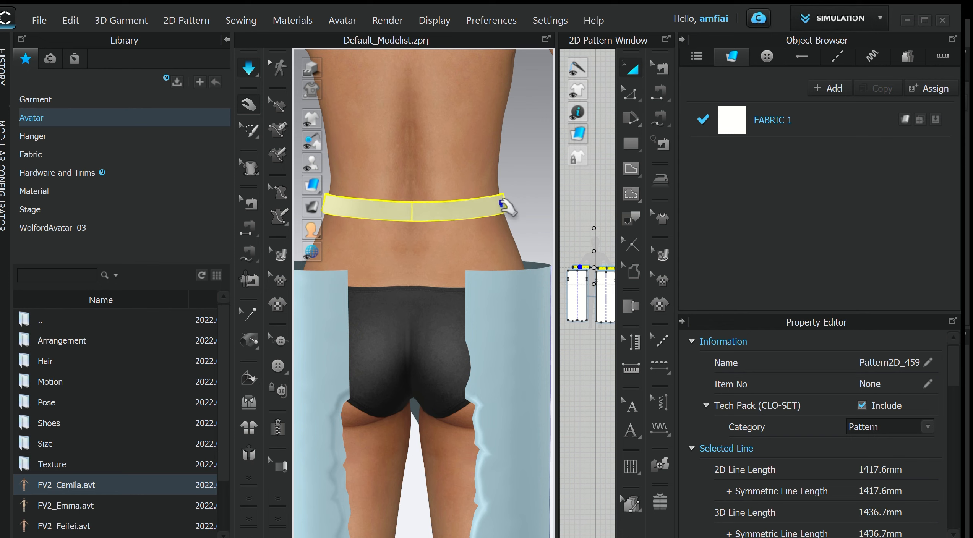
{"action": "right_click_drag", "start_coordinate": [504, 242], "coordinate": [292, 245]}
{"action": "middle_click_drag", "start_coordinate": [535, 264], "coordinate": [499, 279]}
{"action": "right_click_drag", "start_coordinate": [499, 280], "coordinate": [454, 295]}
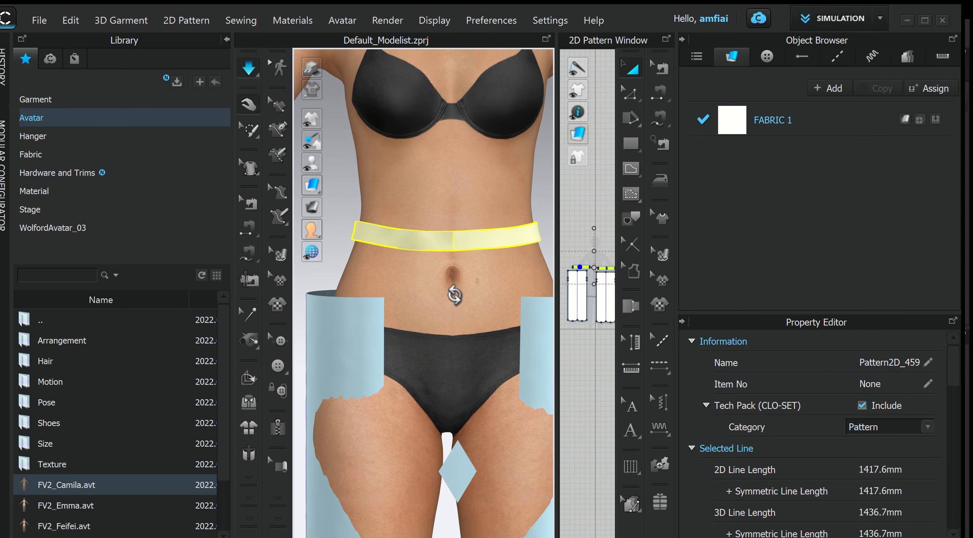
{"action": "left_click_drag", "start_coordinate": [394, 239], "coordinate": [393, 238]}
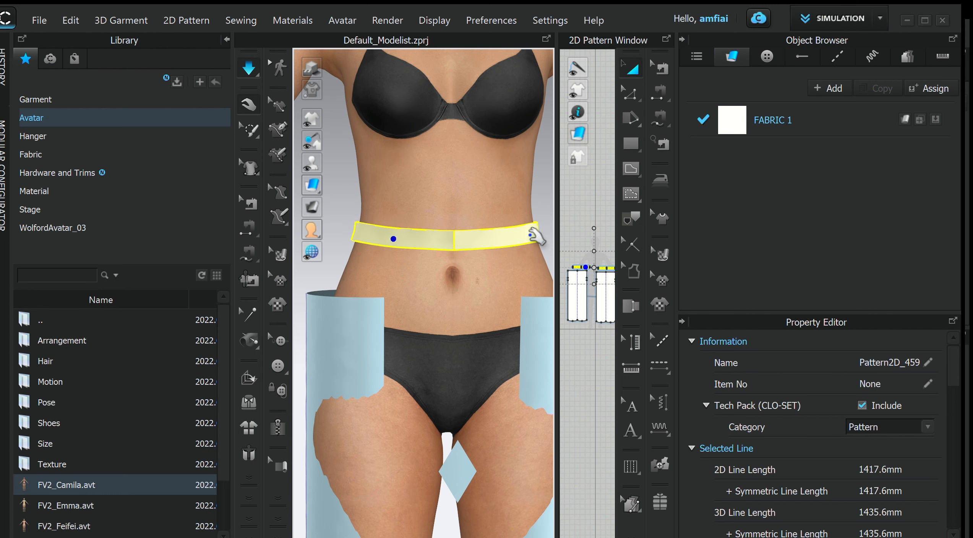
- Freeze both waistband pieces on the avatar
{"action": "left_click", "coordinate": [474, 239]}
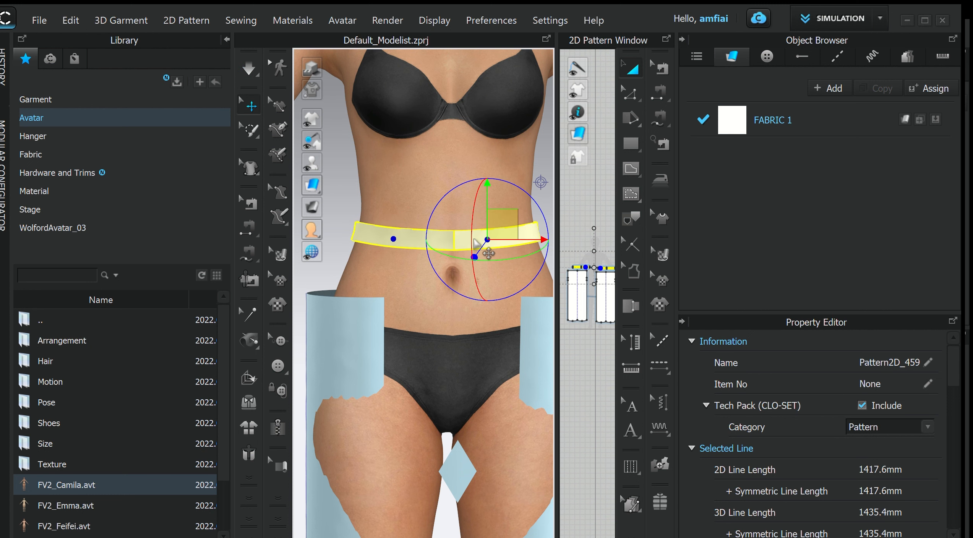
{"action": "right_click", "coordinate": [456, 247]}
{"action": "left_click", "coordinate": [504, 136]}
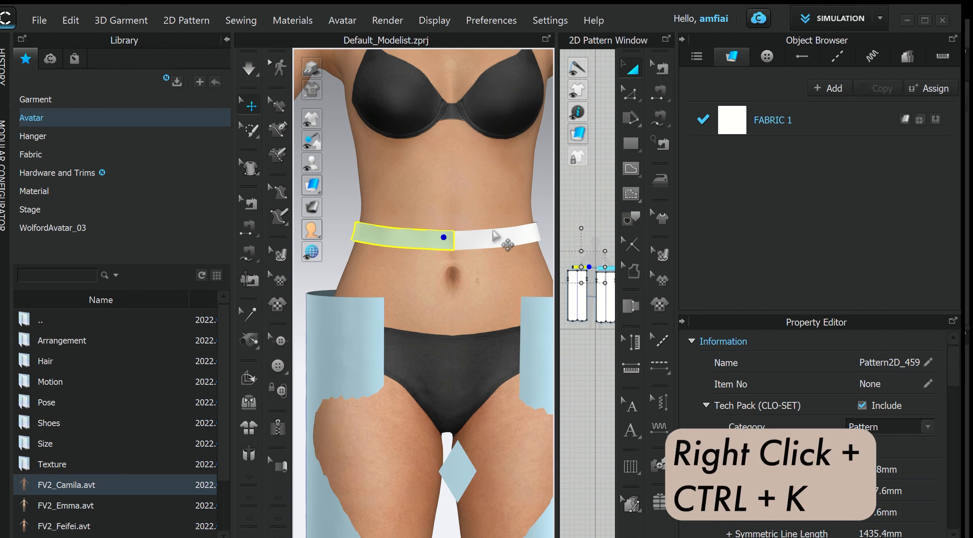
{"action": "right_click", "coordinate": [494, 237]}
{"action": "left_click", "coordinate": [534, 139]}
{"action": "right_click_drag", "start_coordinate": [506, 279], "coordinate": [354, 293]}
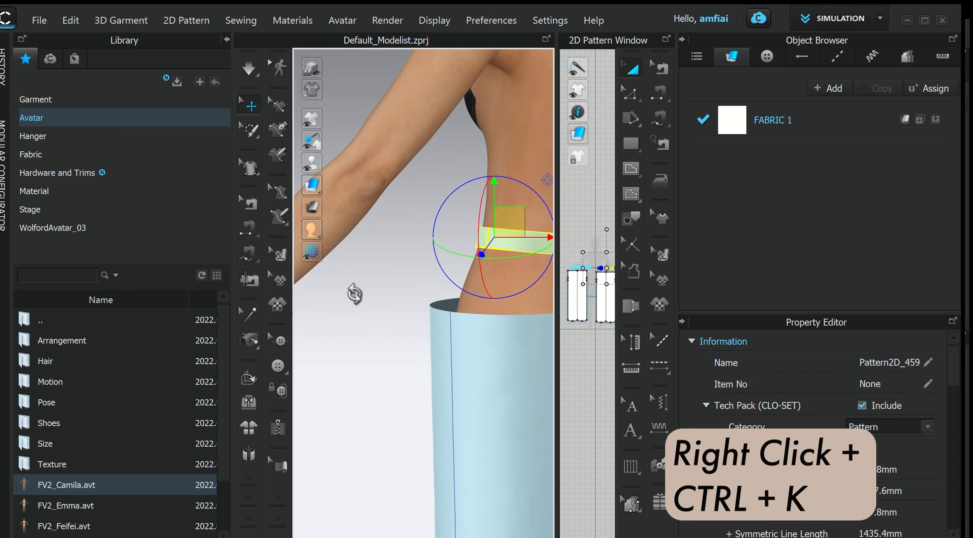
- Unfreeze both leg patterns and move each leg slightly upward toward the waistband
{"action": "key", "text": "2"}
{"action": "left_click", "coordinate": [336, 272]}
{"action": "right_click", "coordinate": [330, 284]}
{"action": "left_click", "coordinate": [394, 136]}
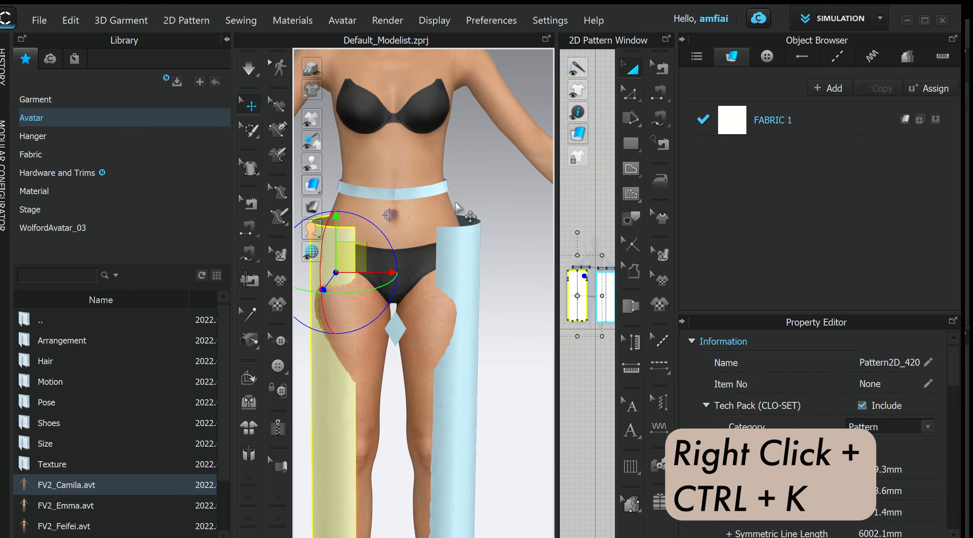
{"action": "left_click", "coordinate": [467, 250]}
{"action": "right_click", "coordinate": [467, 250]}
{"action": "left_click", "coordinate": [513, 119]}
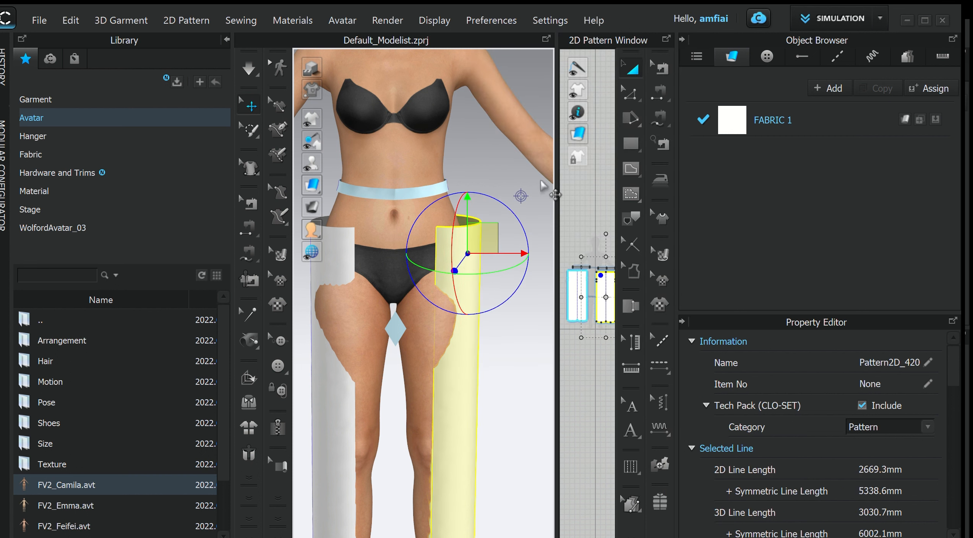
{"action": "left_click_drag", "start_coordinate": [468, 221], "coordinate": [469, 189]}
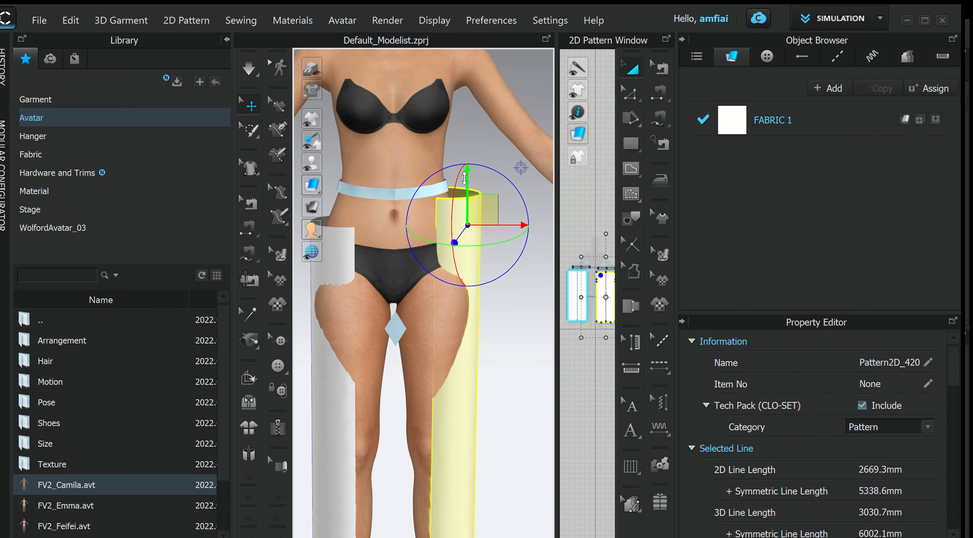
{"action": "left_click", "coordinate": [349, 249]}
{"action": "left_click_drag", "start_coordinate": [348, 249], "coordinate": [355, 233]}
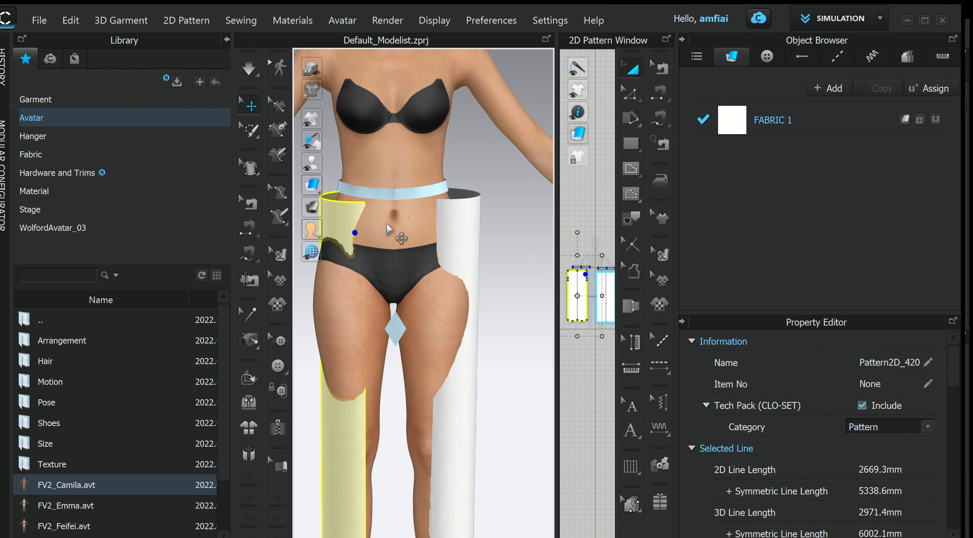
{"action": "left_click", "coordinate": [521, 189]}
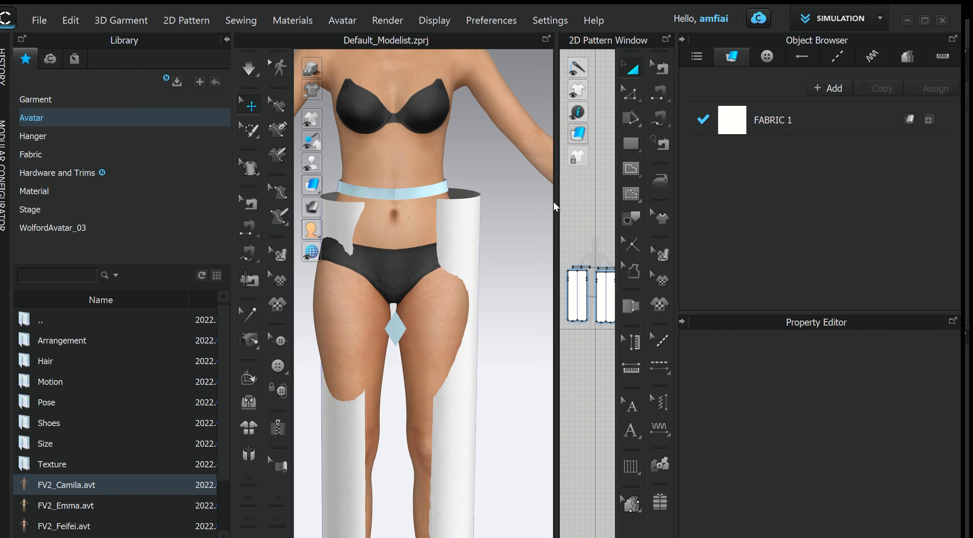
- Sew the lower edge of the right waistband piece to the top edge of the right leg pattern
{"action": "left_click_drag", "start_coordinate": [557, 202], "coordinate": [333, 210]}
{"action": "scroll", "coordinate": [514, 227], "scroll_direction": "down", "scroll_amount": 4}
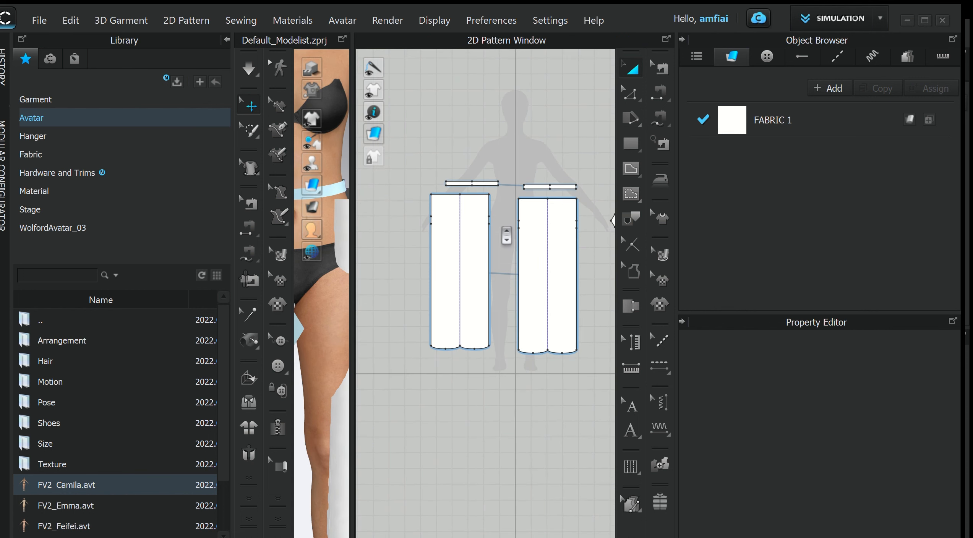
{"action": "middle_click_drag", "start_coordinate": [509, 236], "coordinate": [483, 242]}
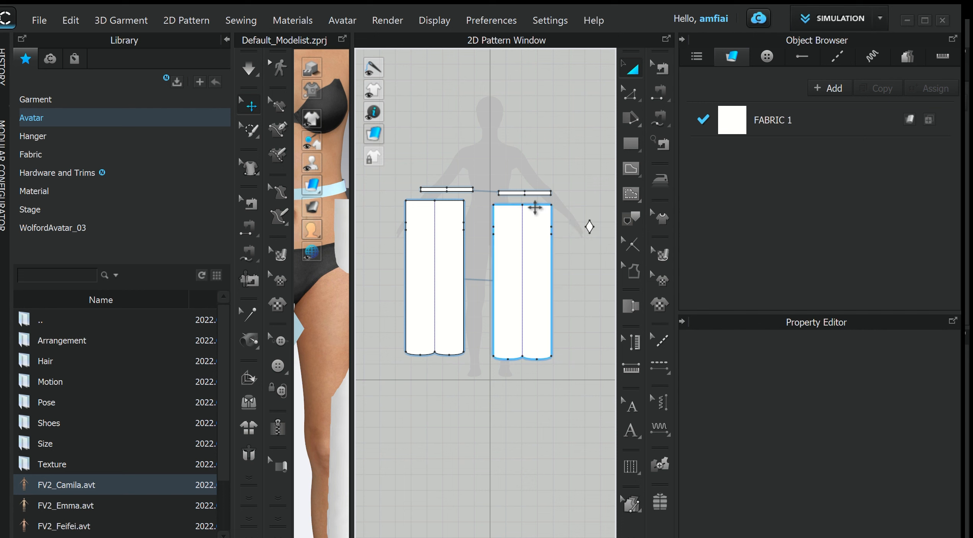
{"action": "left_click", "coordinate": [666, 125]}
{"action": "scroll", "coordinate": [421, 187], "scroll_direction": "up", "scroll_amount": 3}
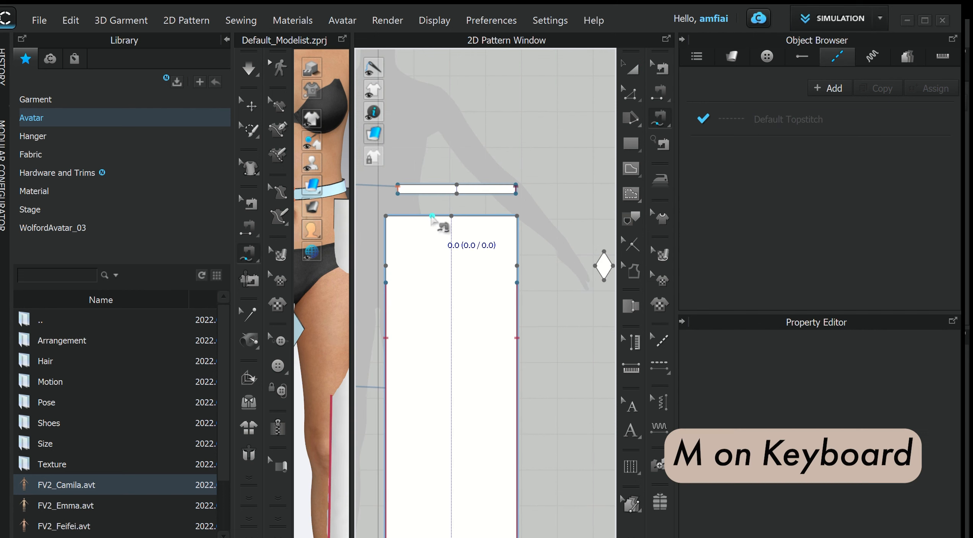
{"action": "left_click", "coordinate": [400, 200]}
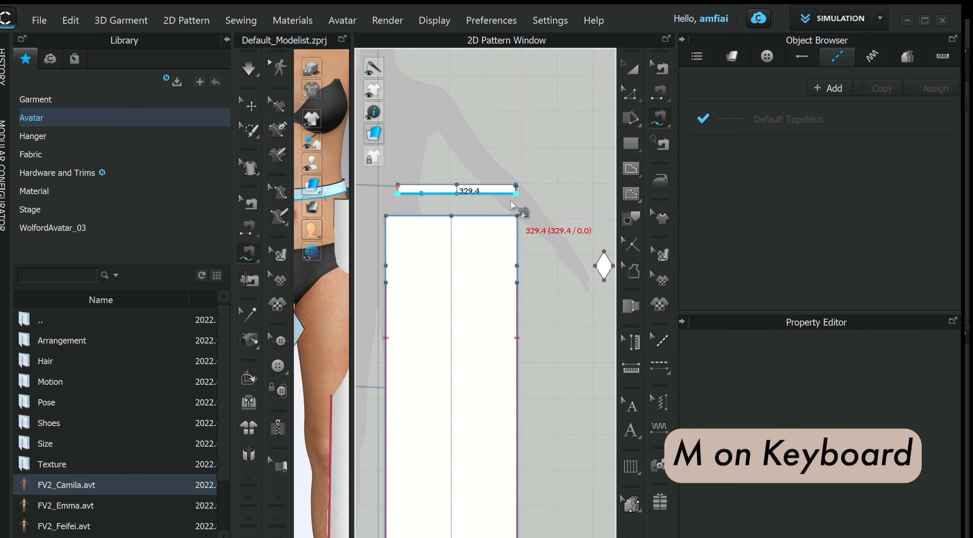
{"action": "scroll", "coordinate": [512, 207], "scroll_direction": "down", "scroll_amount": 3}
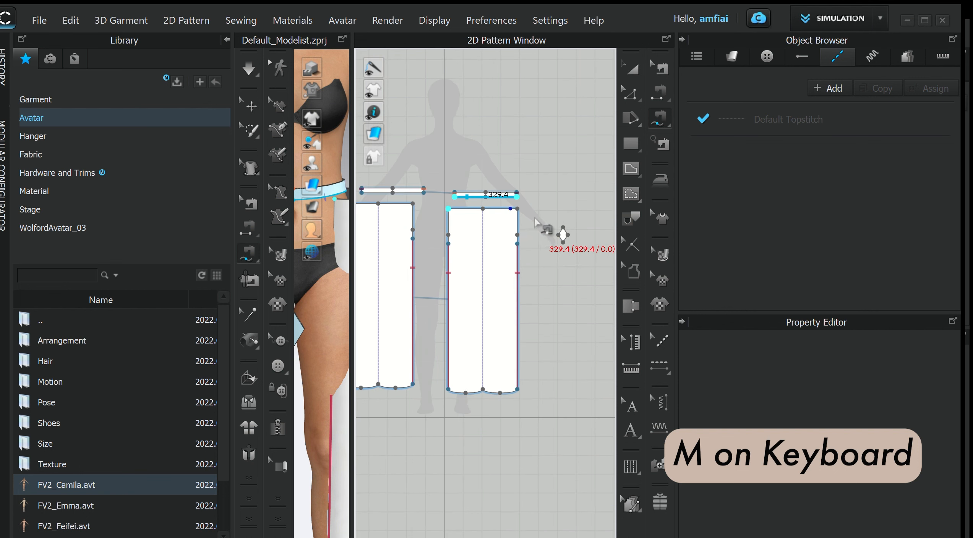
{"action": "left_click", "coordinate": [517, 208]}
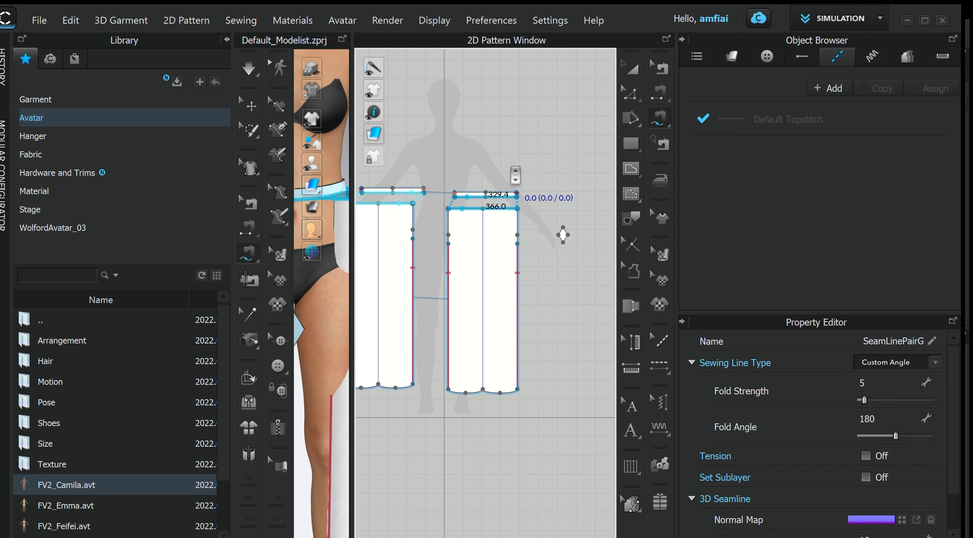
- Maximize the 3D window and start the simulation
{"action": "scroll", "coordinate": [504, 167], "scroll_direction": "up", "scroll_amount": 4}
{"action": "scroll", "coordinate": [446, 156], "scroll_direction": "down", "scroll_amount": 7}
{"action": "middle_click_drag", "start_coordinate": [400, 129], "coordinate": [426, 125]}
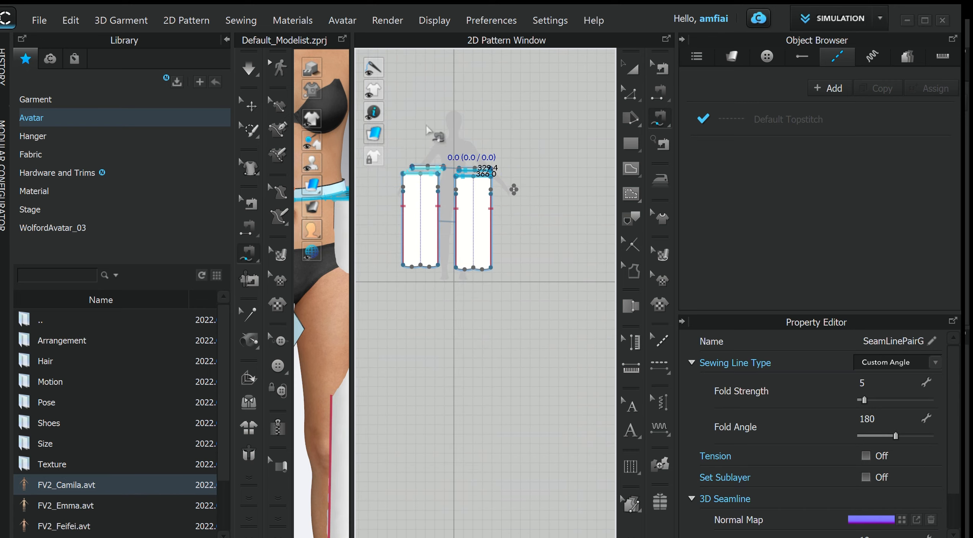
{"action": "left_click", "coordinate": [342, 38]}
{"action": "right_click_drag", "start_coordinate": [268, 182], "coordinate": [418, 181]}
{"action": "key", "text": "space"}
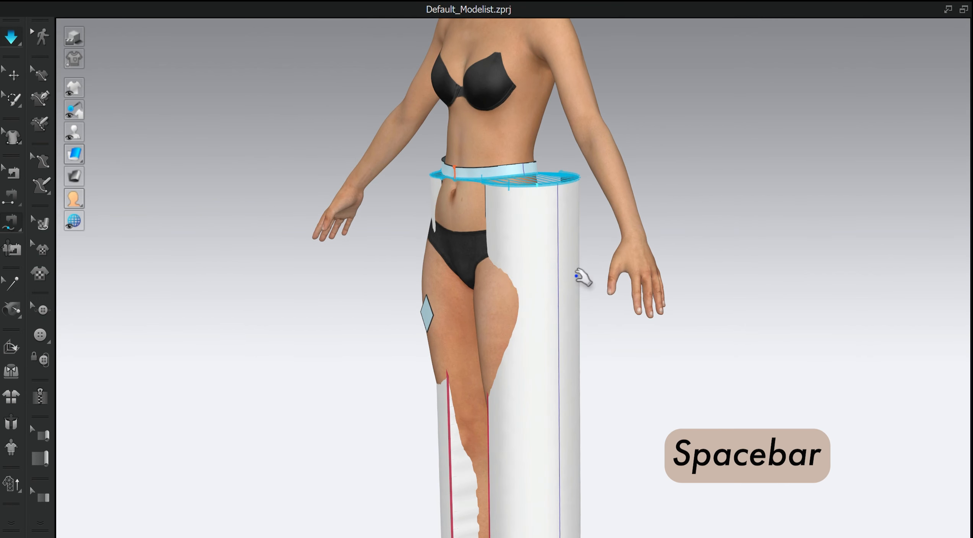
- Examine the simulated legs and waistband from the front, side and back
{"action": "key", "text": "2"}
{"action": "scroll", "coordinate": [589, 303], "scroll_direction": "up", "scroll_amount": 1}
{"action": "scroll", "coordinate": [588, 303], "scroll_direction": "up", "scroll_amount": 2}
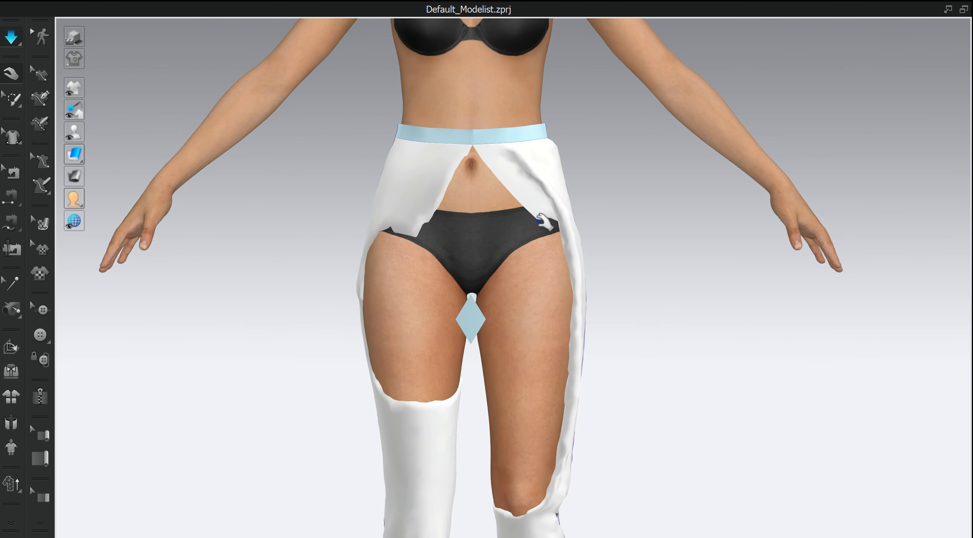
{"action": "left_click_drag", "start_coordinate": [539, 214], "coordinate": [396, 260]}
{"action": "left_click_drag", "start_coordinate": [569, 293], "coordinate": [371, 342]}
{"action": "right_click_drag", "start_coordinate": [594, 354], "coordinate": [644, 344]}
{"action": "right_click_drag", "start_coordinate": [538, 353], "coordinate": [560, 350]}
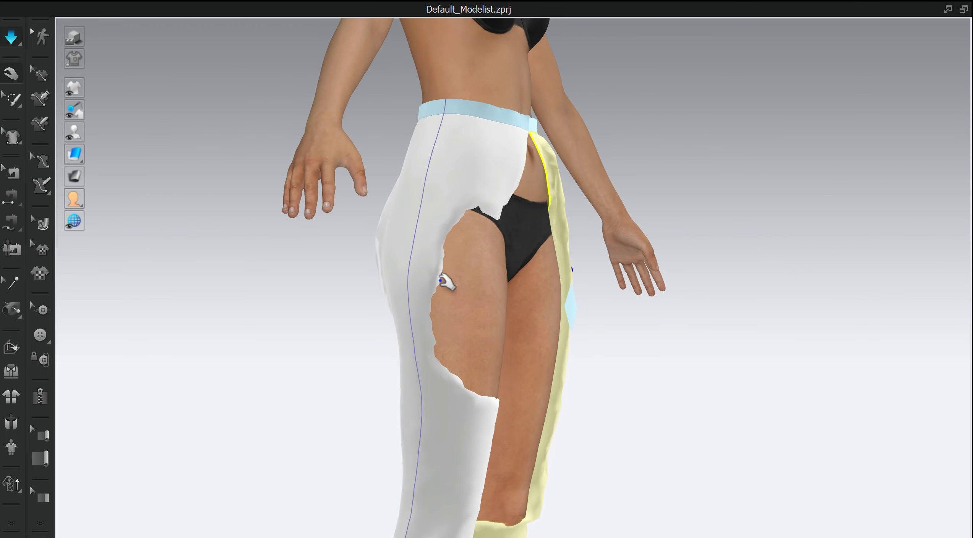
{"action": "left_click_drag", "start_coordinate": [430, 258], "coordinate": [536, 286]}
{"action": "right_click_drag", "start_coordinate": [535, 287], "coordinate": [480, 282]}
{"action": "left_click_drag", "start_coordinate": [480, 212], "coordinate": [466, 283]}
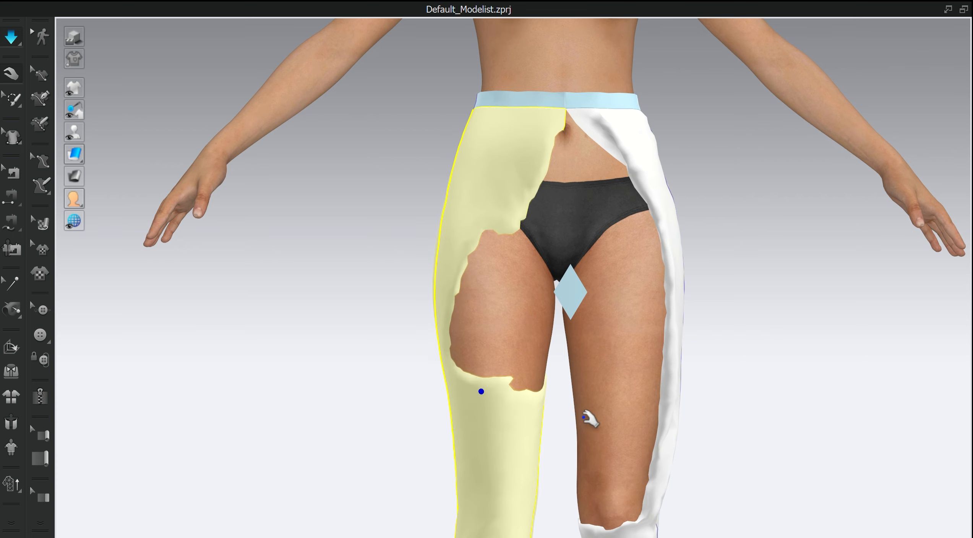
{"action": "right_click_drag", "start_coordinate": [591, 413], "coordinate": [377, 349]}
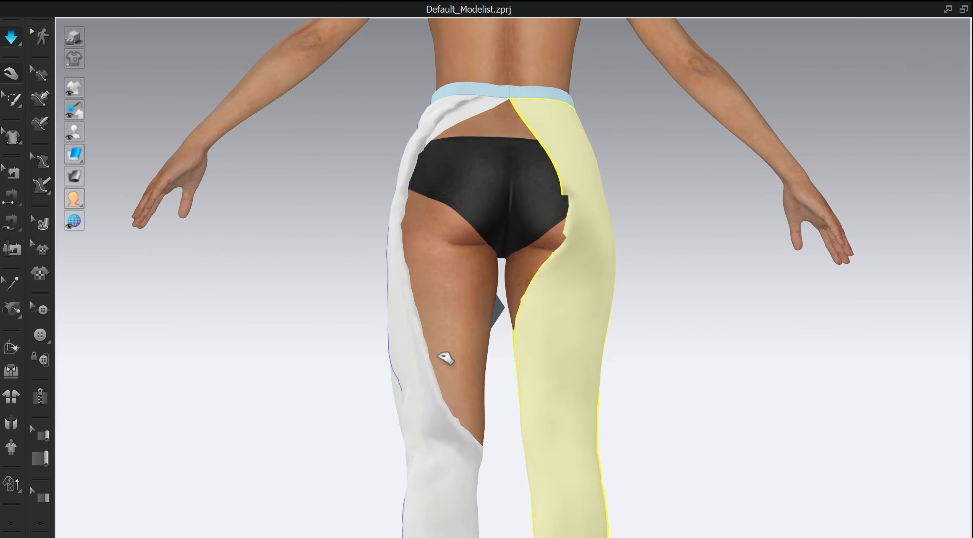
{"action": "mouse_move", "coordinate": [440, 357]}
{"action": "left_mouse_down"}
{"action": "mouse_move", "coordinate": [525, 276]}
{"action": "mouse_move", "coordinate": [443, 347]}
{"action": "left_mouse_up"}
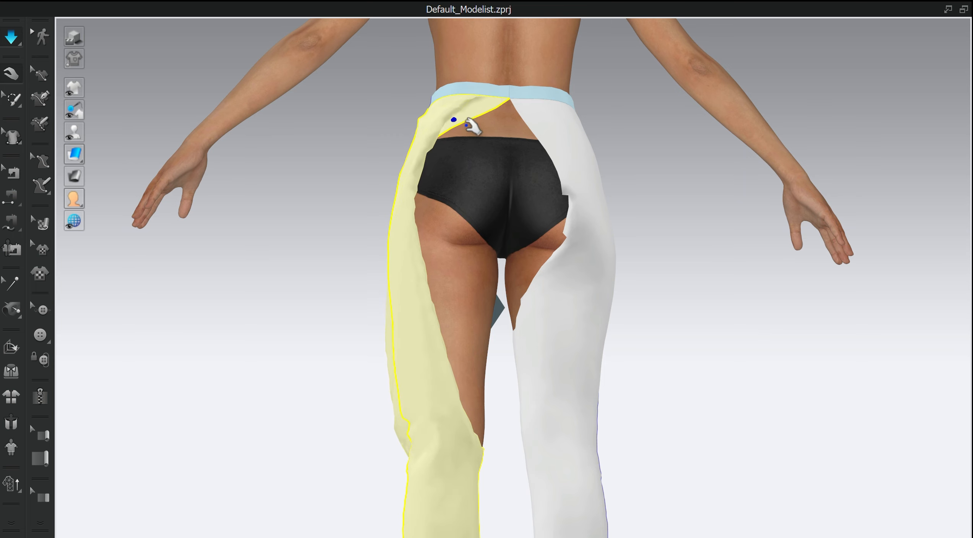
- Pull the left leg cloth upward around the hip while the simulation runs
{"action": "left_click_drag", "start_coordinate": [473, 128], "coordinate": [441, 142]}
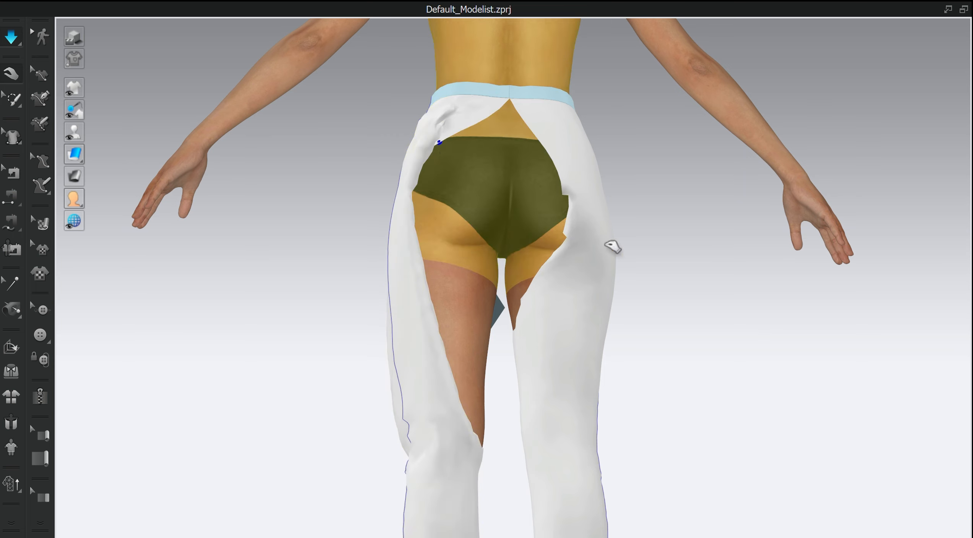
{"action": "scroll", "coordinate": [737, 325], "scroll_direction": "down", "scroll_amount": 3}
{"action": "scroll", "coordinate": [681, 350], "scroll_direction": "up", "scroll_amount": 4}
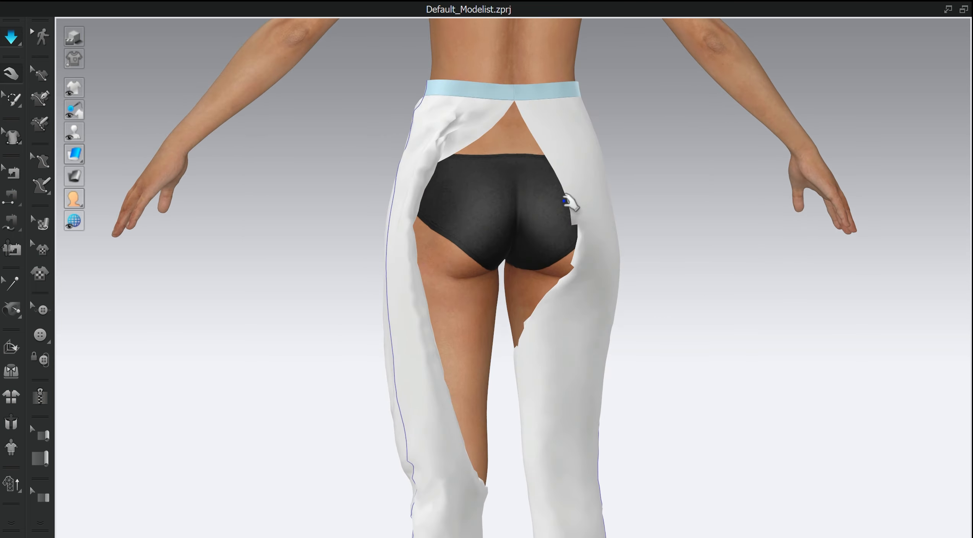
- Tack the back of the left leg to the avatar at two points with Tack on Avatar and resume simulation
{"action": "left_click", "coordinate": [458, 152]}
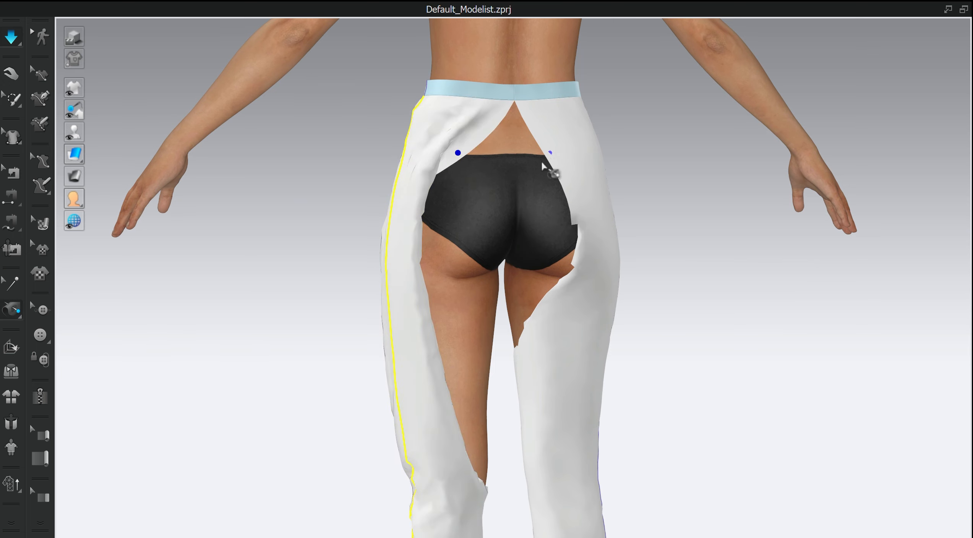
{"action": "left_click", "coordinate": [12, 311]}
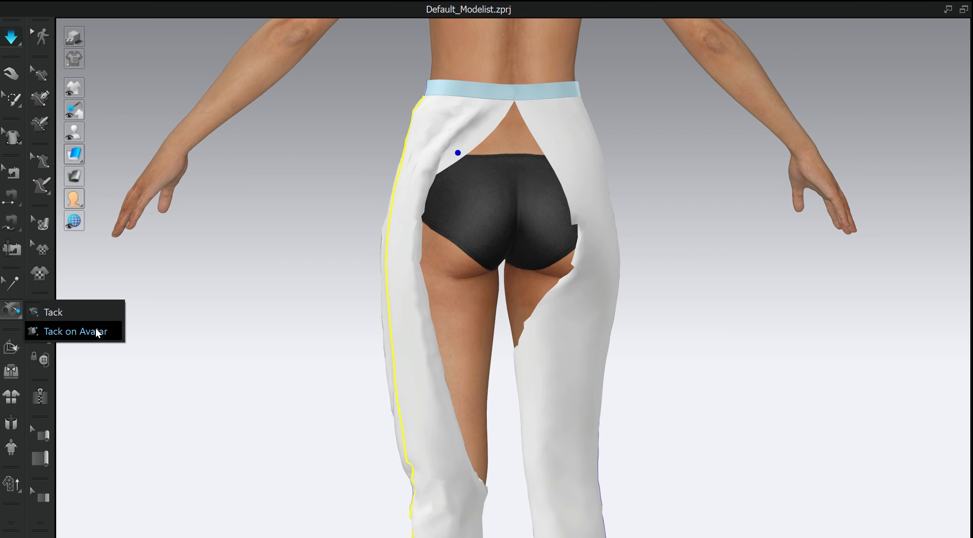
{"action": "left_click", "coordinate": [97, 332]}
{"action": "left_click", "coordinate": [452, 160]}
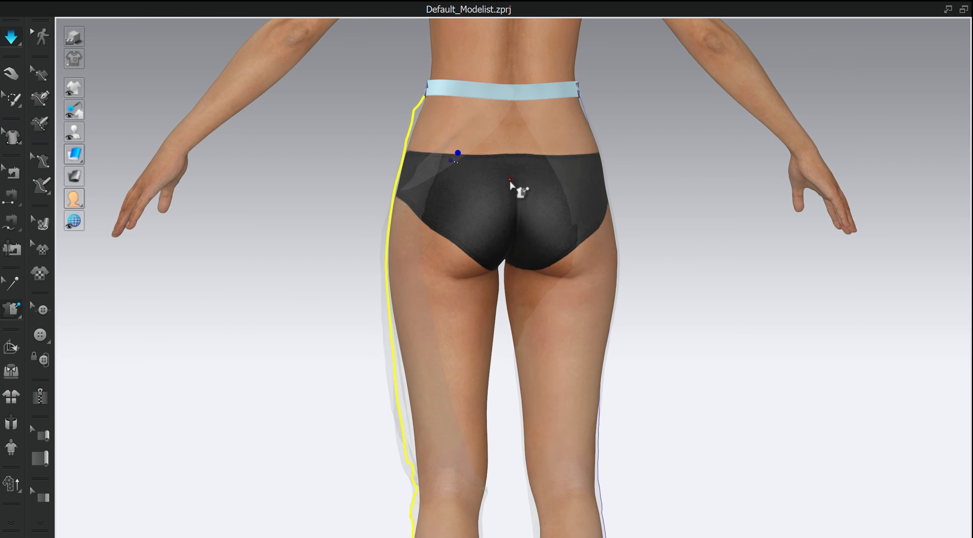
{"action": "left_click", "coordinate": [510, 180]}
{"action": "left_click", "coordinate": [559, 175]}
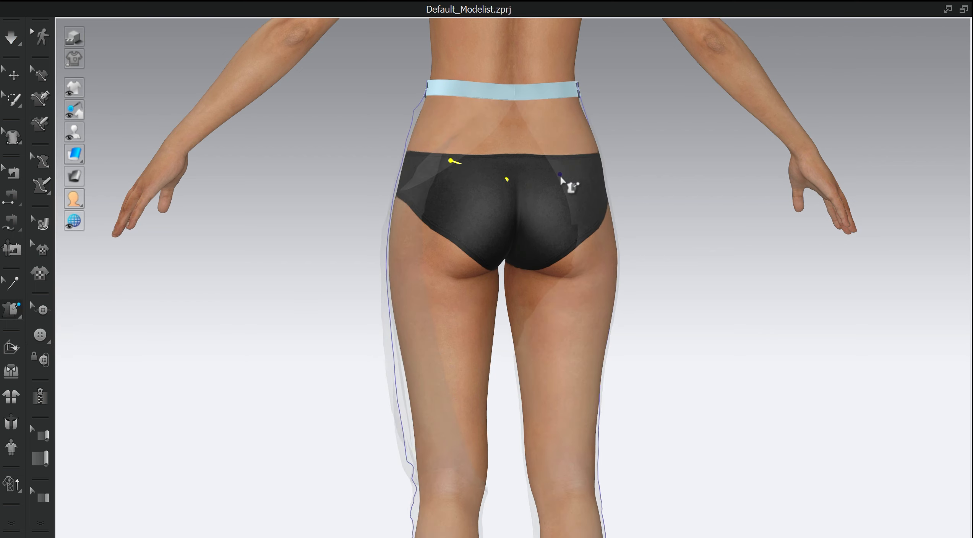
{"action": "left_click", "coordinate": [519, 198]}
{"action": "key", "text": "space"}
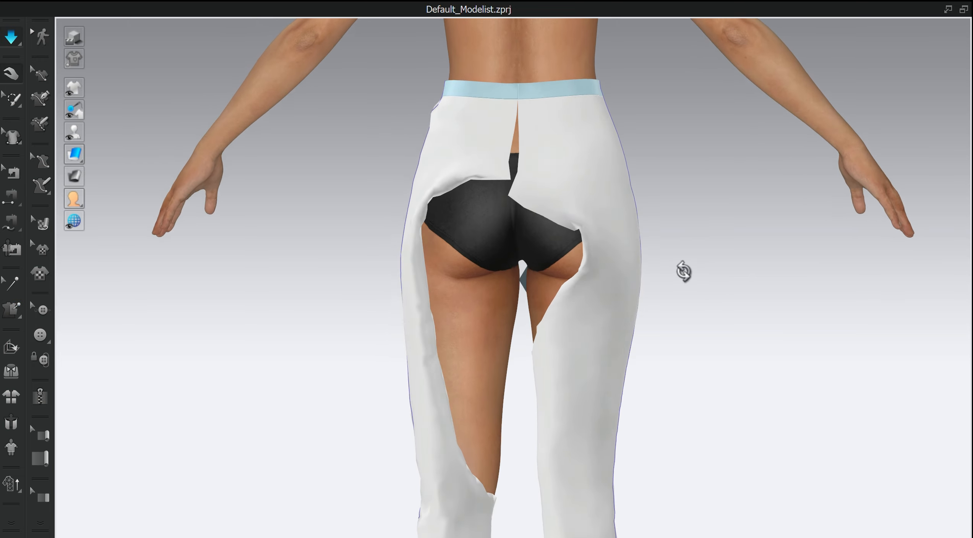
- Pull the leg pieces up around the hips and front during the simulation
{"action": "left_click_drag", "start_coordinate": [431, 229], "coordinate": [556, 315]}
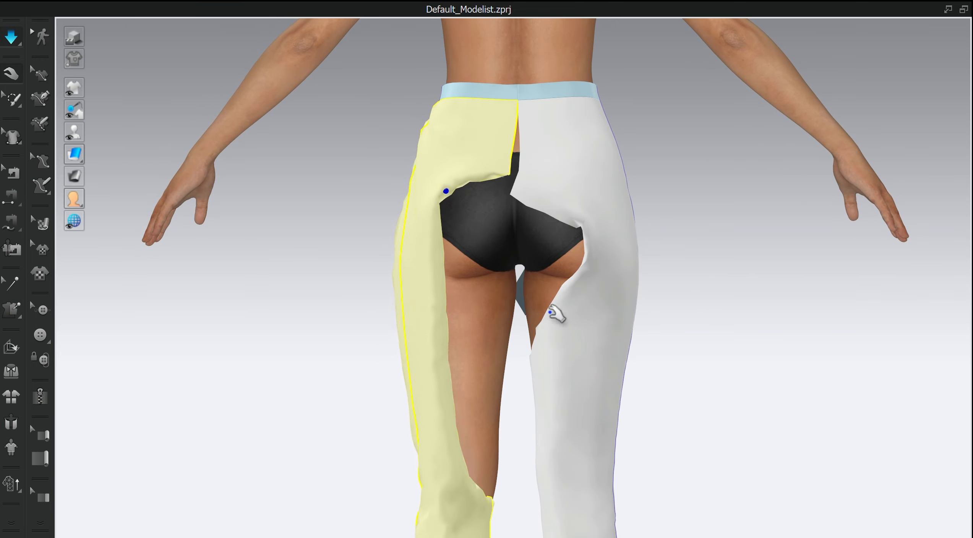
{"action": "right_click_drag", "start_coordinate": [556, 315], "coordinate": [602, 269]}
{"action": "middle_click_drag", "start_coordinate": [603, 269], "coordinate": [585, 333]}
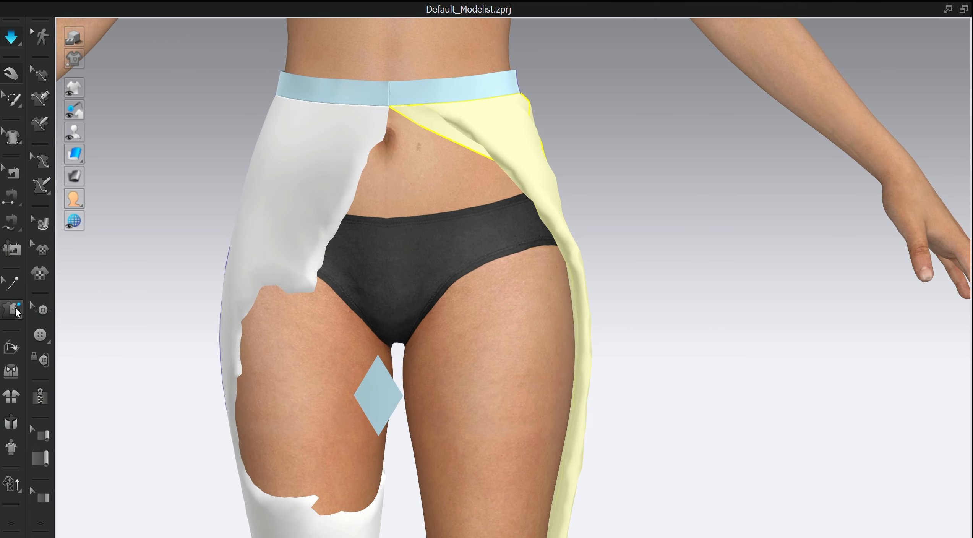
{"action": "key", "text": "space"}
{"action": "left_click", "coordinate": [453, 137]}
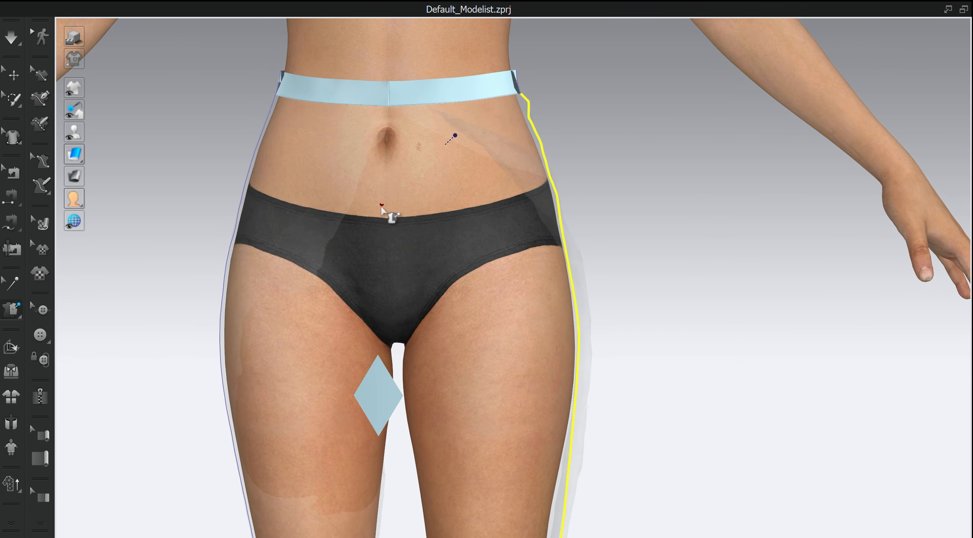
{"action": "key", "text": "space"}
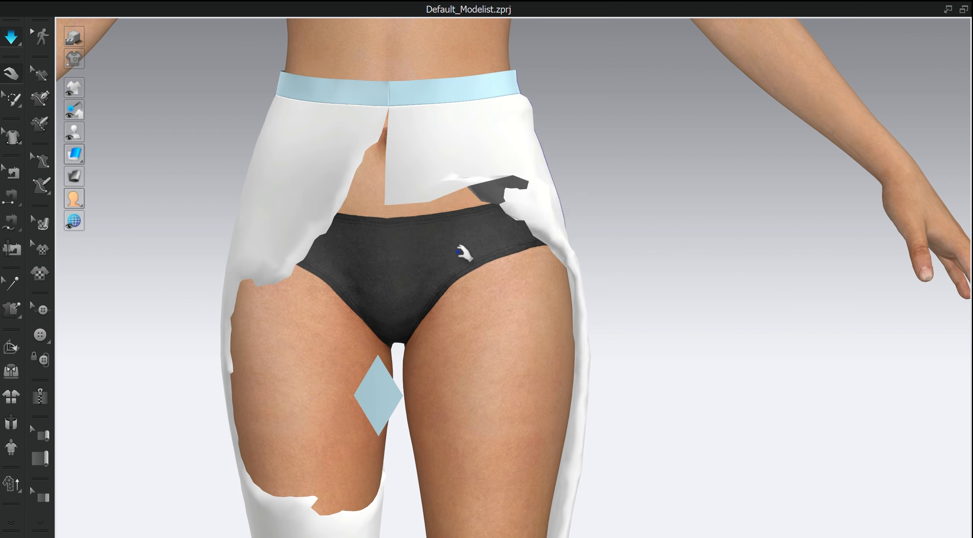
{"action": "left_click_drag", "start_coordinate": [504, 224], "coordinate": [517, 382]}
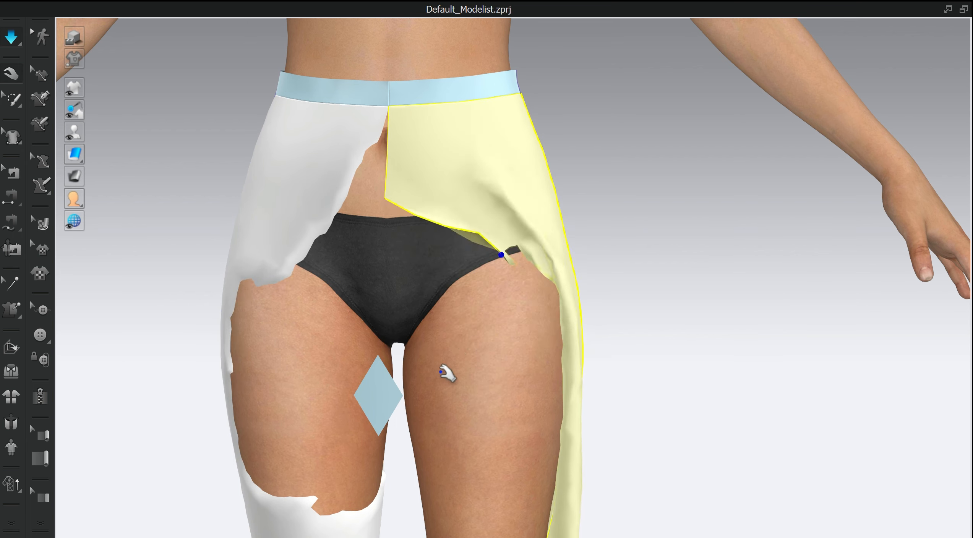
- Tack the front of the right leg to the avatar near the hip and resume simulation
{"action": "left_click", "coordinate": [13, 312]}
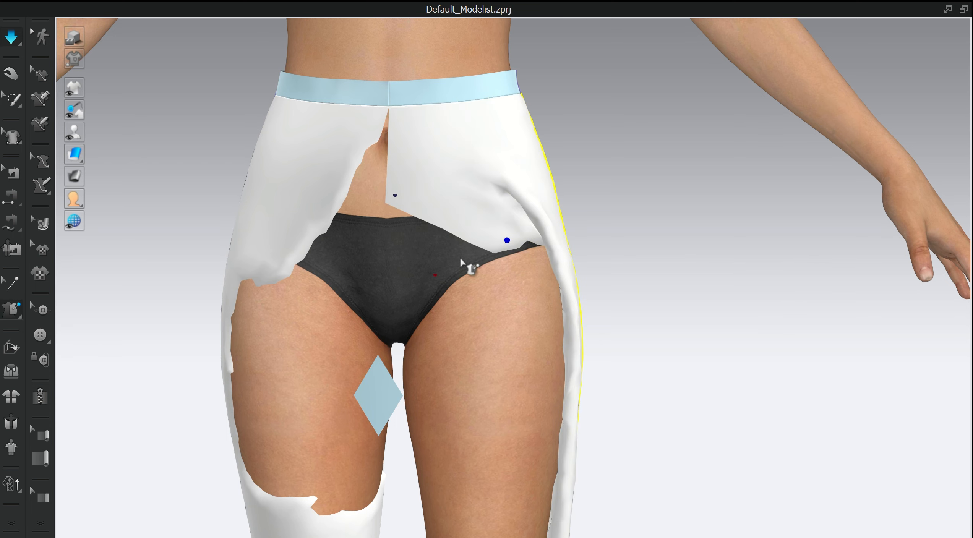
{"action": "left_click", "coordinate": [483, 247]}
{"action": "left_click", "coordinate": [400, 303]}
{"action": "key", "text": "space"}
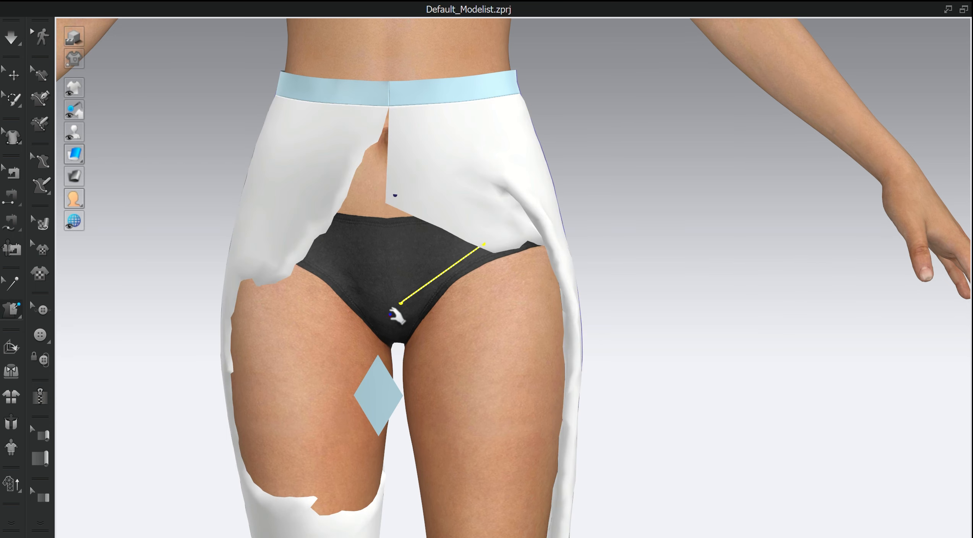
- Pull the legs further into place during the simulation, then stop it
{"action": "scroll", "coordinate": [396, 321], "scroll_direction": "down", "scroll_amount": 3}
{"action": "scroll", "coordinate": [432, 344], "scroll_direction": "down", "scroll_amount": 3}
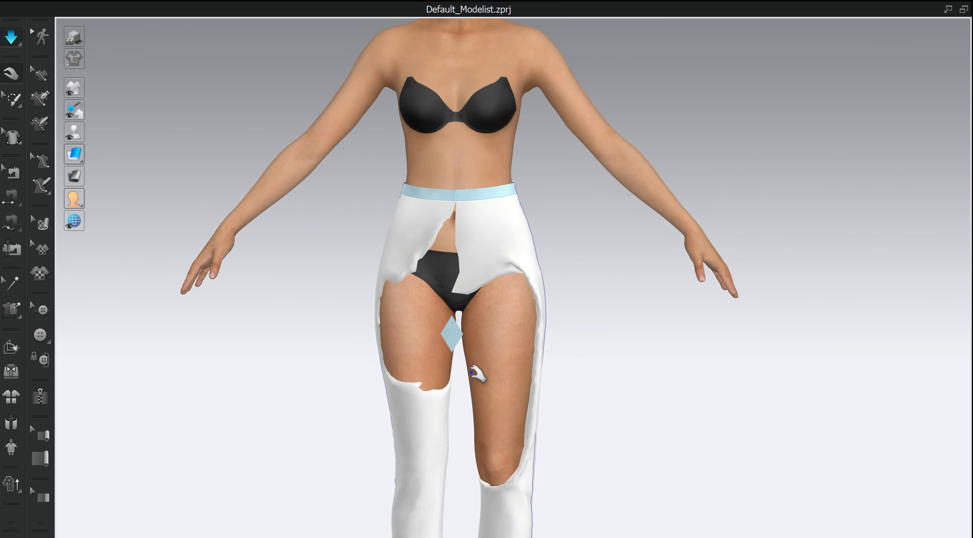
{"action": "middle_click_drag", "start_coordinate": [497, 401], "coordinate": [505, 258]}
{"action": "right_click_drag", "start_coordinate": [505, 258], "coordinate": [419, 91]}
{"action": "left_click_drag", "start_coordinate": [376, 115], "coordinate": [498, 155]}
{"action": "key", "text": "space"}
{"action": "scroll", "coordinate": [751, 170], "scroll_direction": "down", "scroll_amount": 2}
{"action": "scroll", "coordinate": [750, 171], "scroll_direction": "down", "scroll_amount": 2}
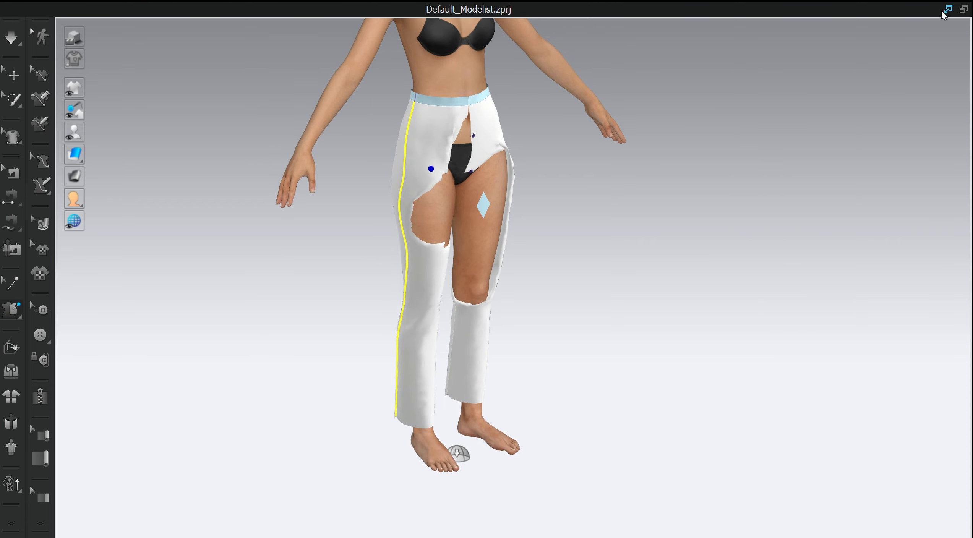
- Restore the window layout and search the fabric library for knit
{"action": "left_click", "coordinate": [949, 9]}
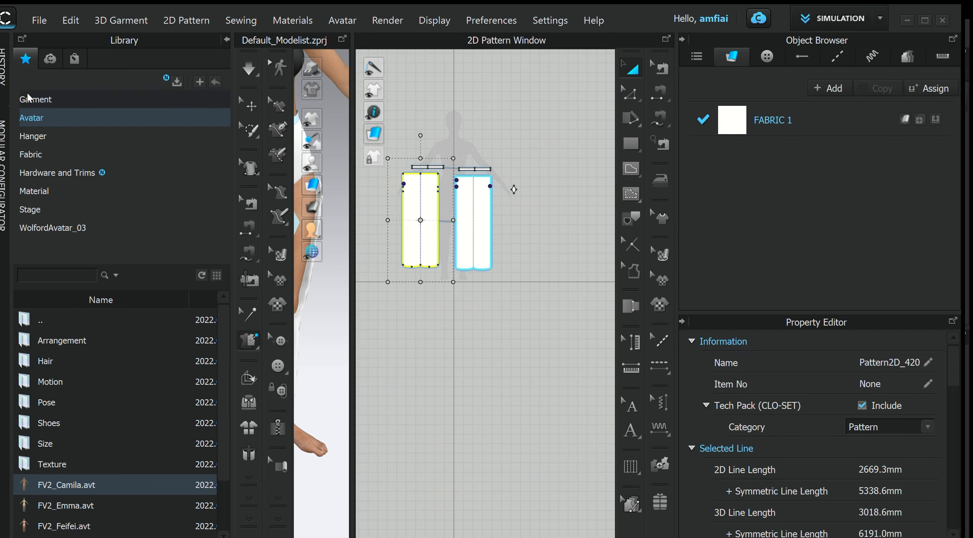
{"action": "left_click", "coordinate": [42, 159]}
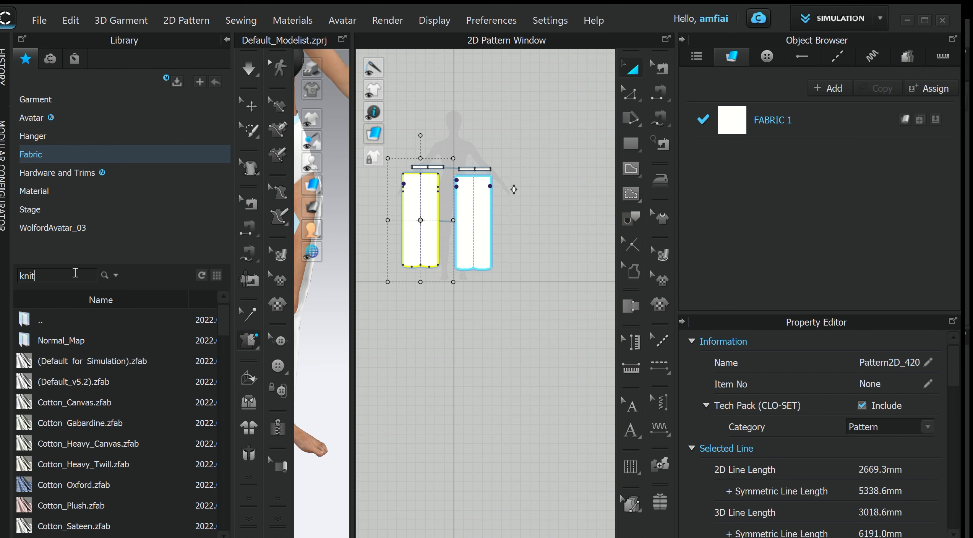
{"action": "left_click", "coordinate": [75, 272]}
{"action": "type", "text": "knit"}
{"action": "key", "text": "Return"}
- Apply the Knit_Cotton_Rayon Jersey fabric to both leg patterns
{"action": "scroll", "coordinate": [140, 434], "scroll_direction": "down", "scroll_amount": 1}
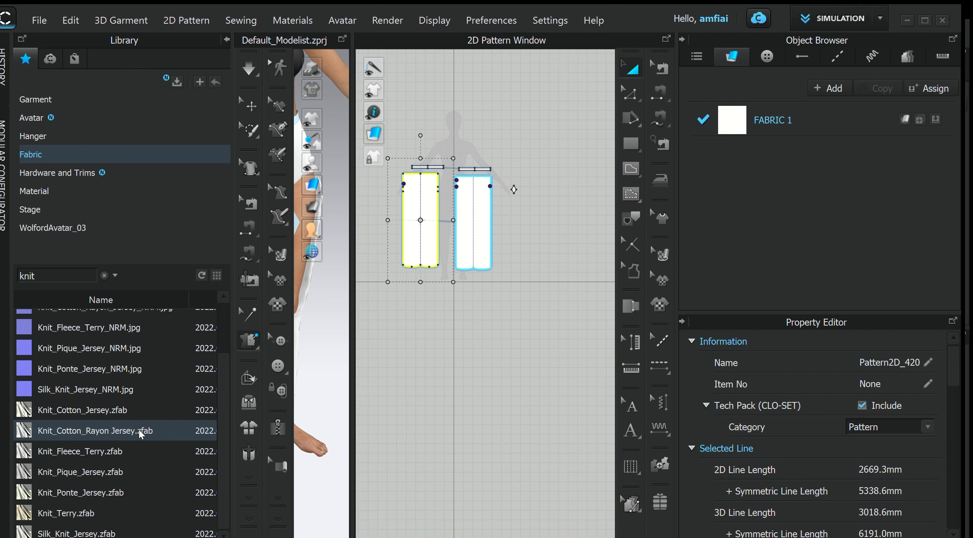
{"action": "mouse_move", "coordinate": [66, 435]}
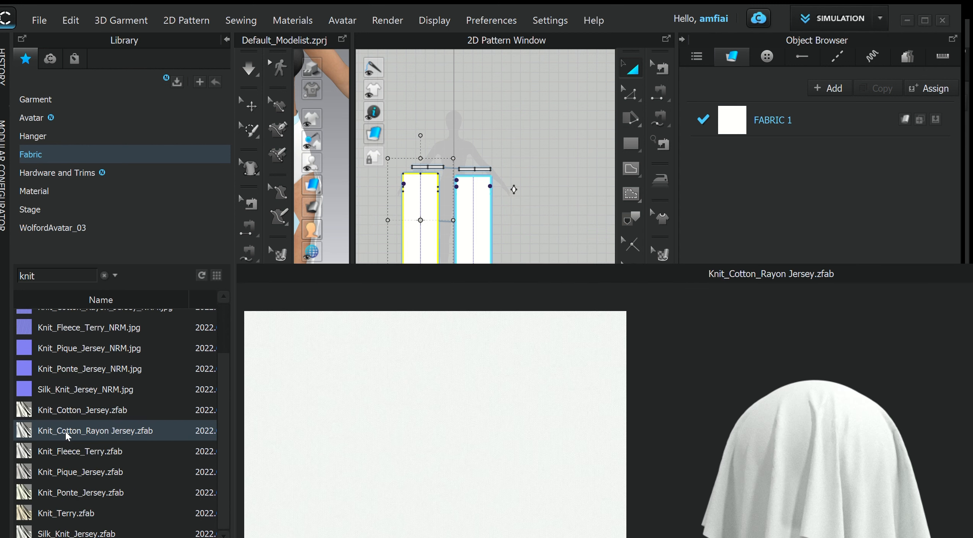
{"action": "left_click_drag", "start_coordinate": [66, 436], "coordinate": [473, 221]}
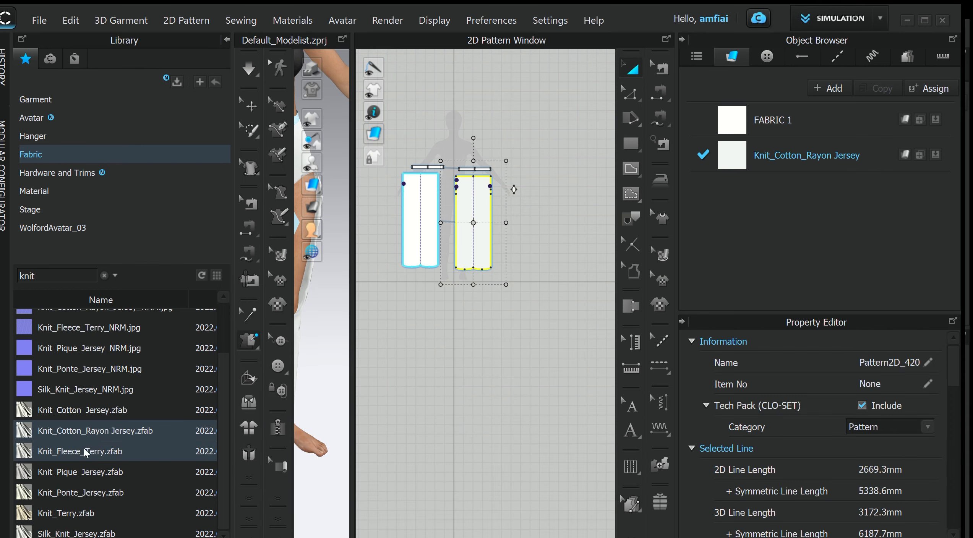
{"action": "left_click_drag", "start_coordinate": [94, 443], "coordinate": [436, 231]}
{"action": "scroll", "coordinate": [475, 245], "scroll_direction": "down", "scroll_amount": 3}
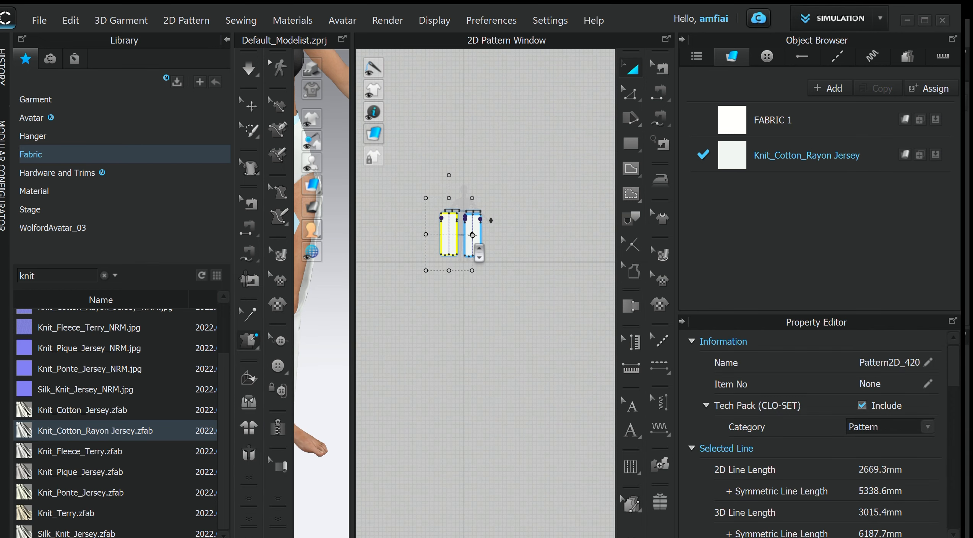
- Select and pull the right leg piece in 3D, then return to the pattern layout
{"action": "scroll", "coordinate": [477, 241], "scroll_direction": "up", "scroll_amount": 5}
{"action": "scroll", "coordinate": [511, 246], "scroll_direction": "up", "scroll_amount": 3}
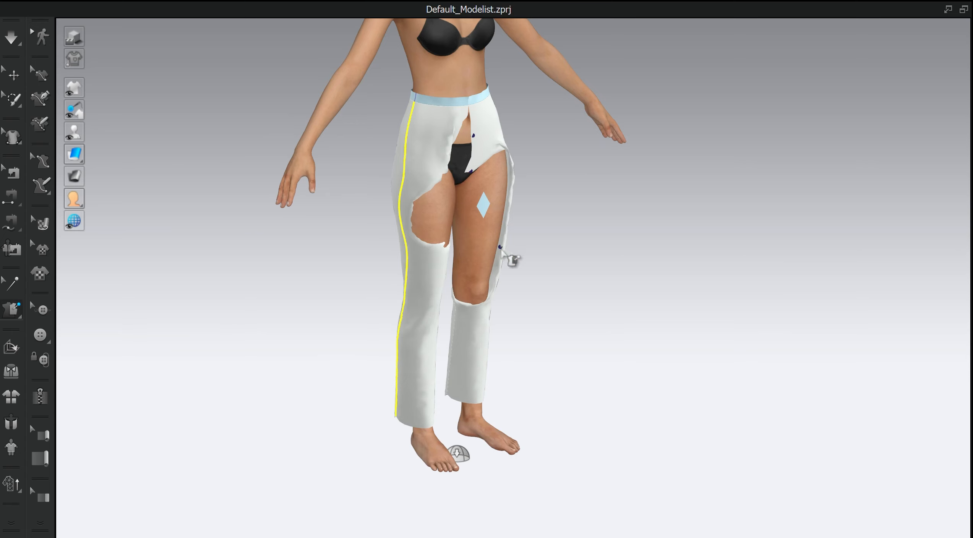
{"action": "scroll", "coordinate": [543, 244], "scroll_direction": "up", "scroll_amount": 5}
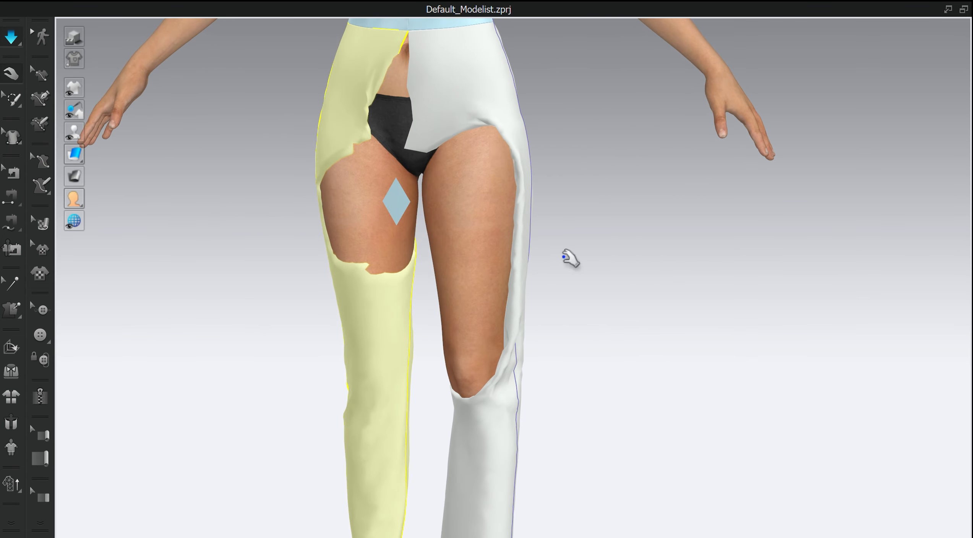
{"action": "left_click", "coordinate": [489, 130]}
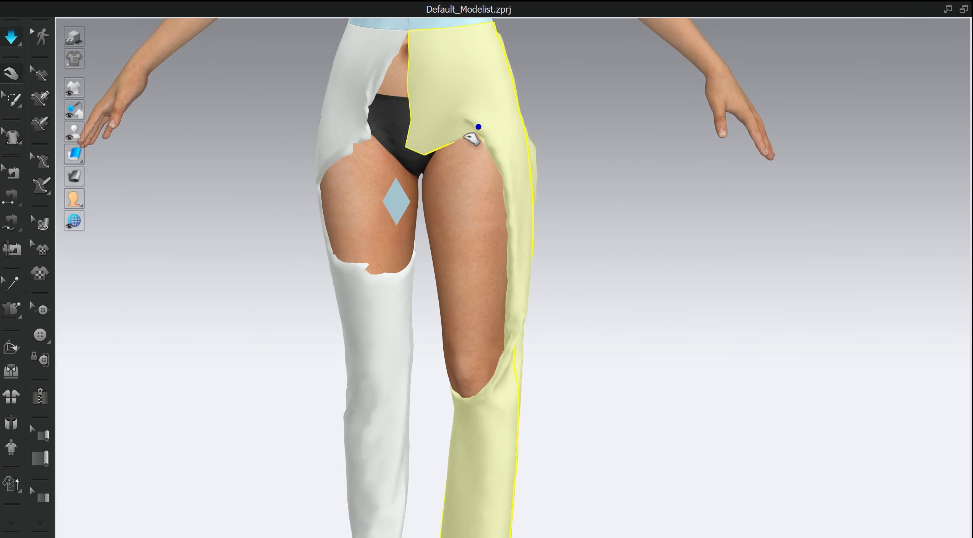
{"action": "left_click_drag", "start_coordinate": [473, 140], "coordinate": [422, 313]}
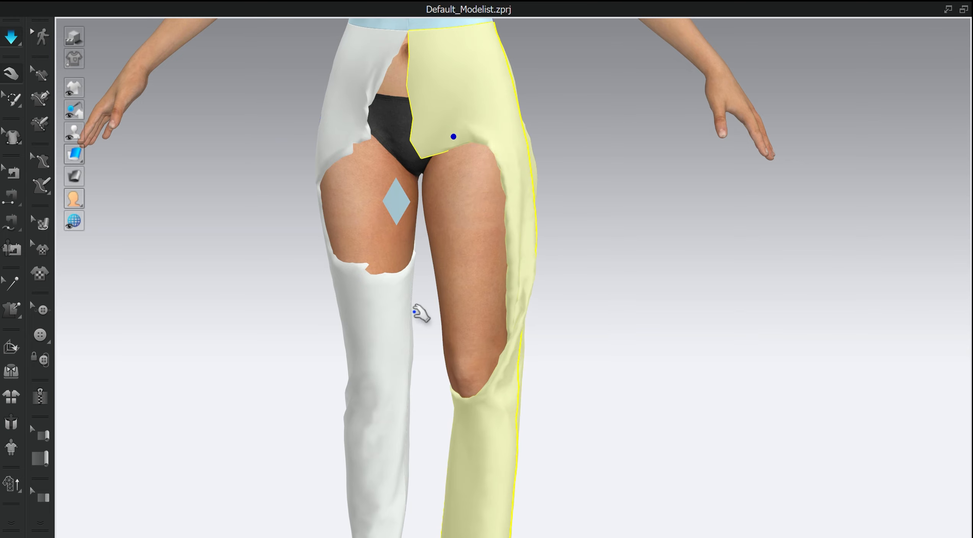
{"action": "left_click", "coordinate": [11, 310]}
{"action": "right_click_drag", "start_coordinate": [603, 341], "coordinate": [692, 286]}
{"action": "left_click", "coordinate": [952, 12]}
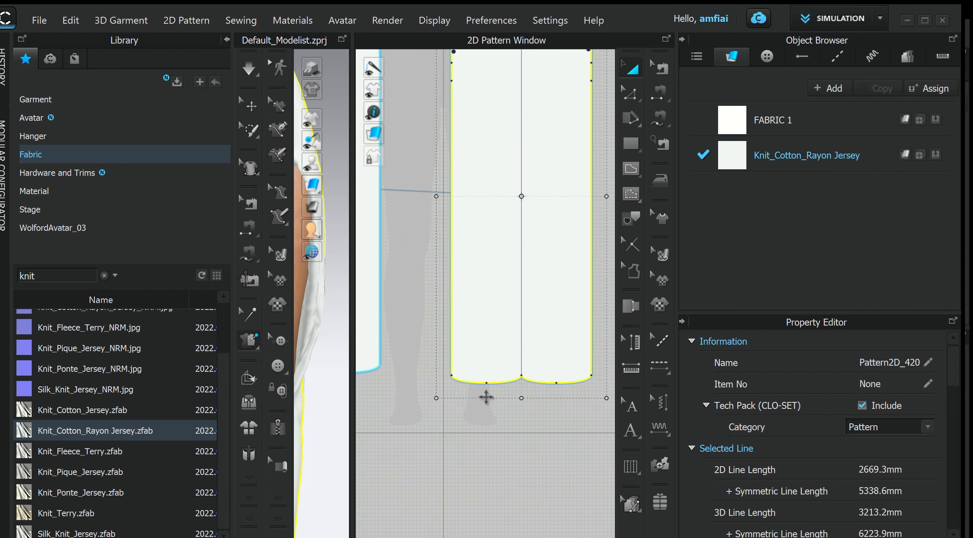
- Segment-sew the right leg's upper left edge to the left leg's upper right edge
{"action": "scroll", "coordinate": [470, 317], "scroll_direction": "down", "scroll_amount": 2}
{"action": "middle_click_drag", "start_coordinate": [487, 314], "coordinate": [545, 348]}
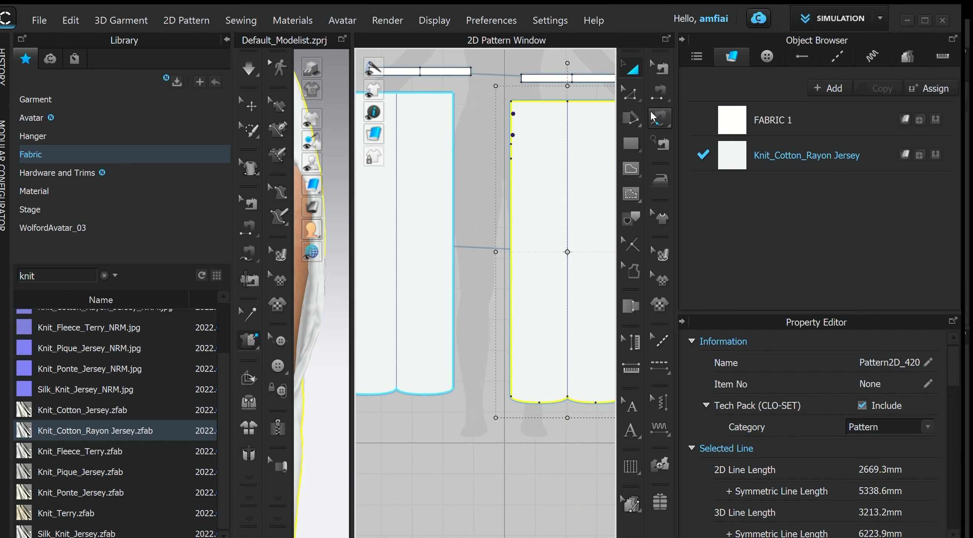
{"action": "left_click", "coordinate": [654, 94]}
{"action": "scroll", "coordinate": [501, 126], "scroll_direction": "down", "scroll_amount": 3}
{"action": "scroll", "coordinate": [501, 120], "scroll_direction": "up", "scroll_amount": 5}
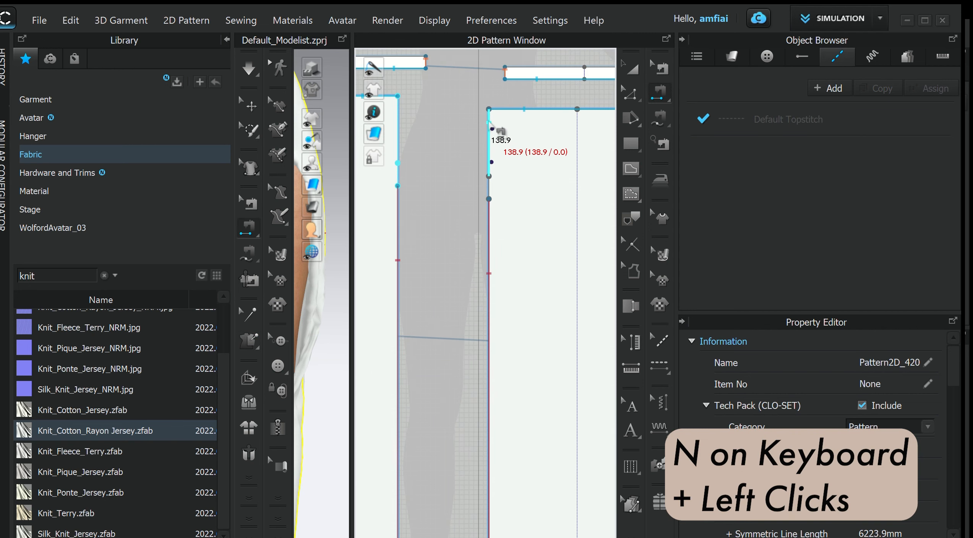
{"action": "left_click", "coordinate": [490, 126]}
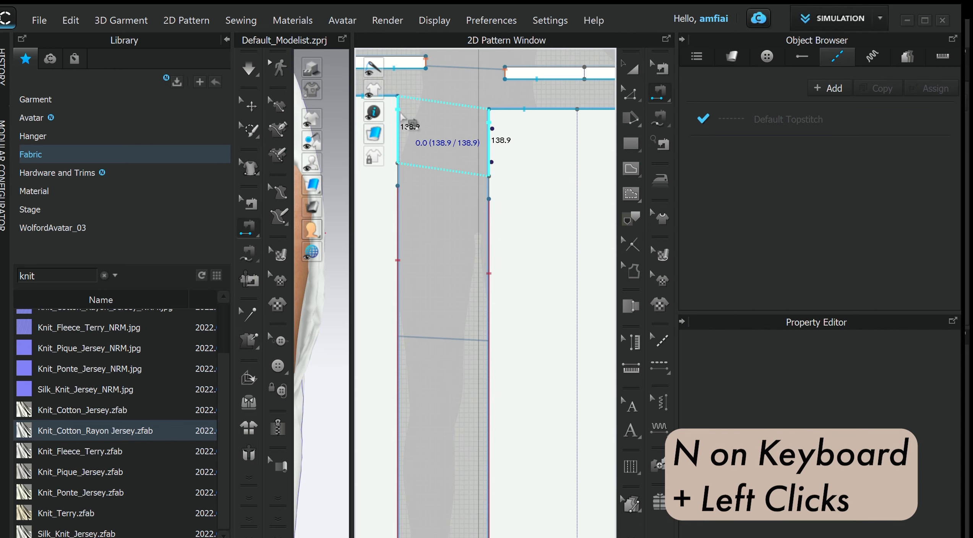
{"action": "left_click", "coordinate": [398, 118]}
- Segment-sew the left leg's upper left edge to the right leg's upper right edge
{"action": "scroll", "coordinate": [440, 152], "scroll_direction": "down", "scroll_amount": 2}
{"action": "left_click", "coordinate": [512, 139]}
{"action": "scroll", "coordinate": [498, 139], "scroll_direction": "up", "scroll_amount": 4}
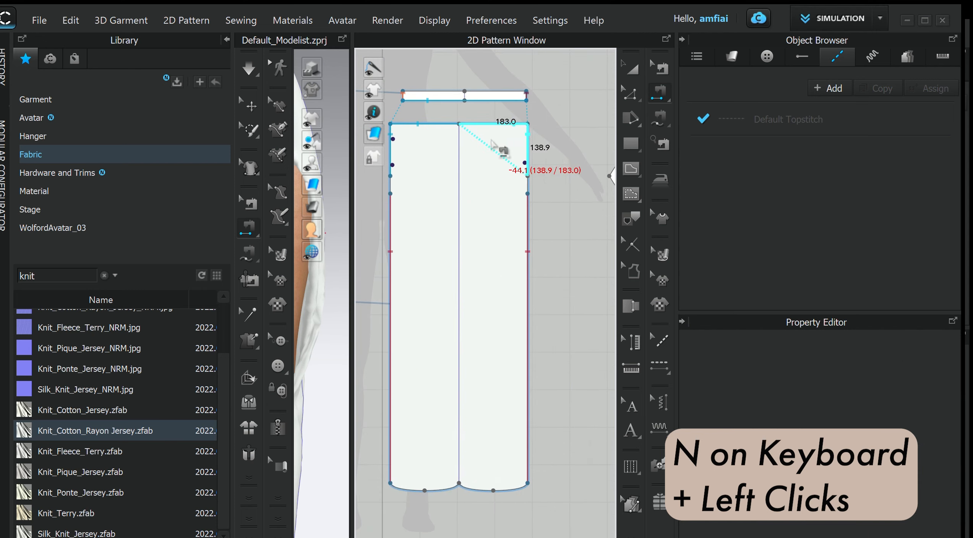
{"action": "scroll", "coordinate": [467, 143], "scroll_direction": "down", "scroll_amount": 8}
{"action": "scroll", "coordinate": [426, 150], "scroll_direction": "up", "scroll_amount": 5}
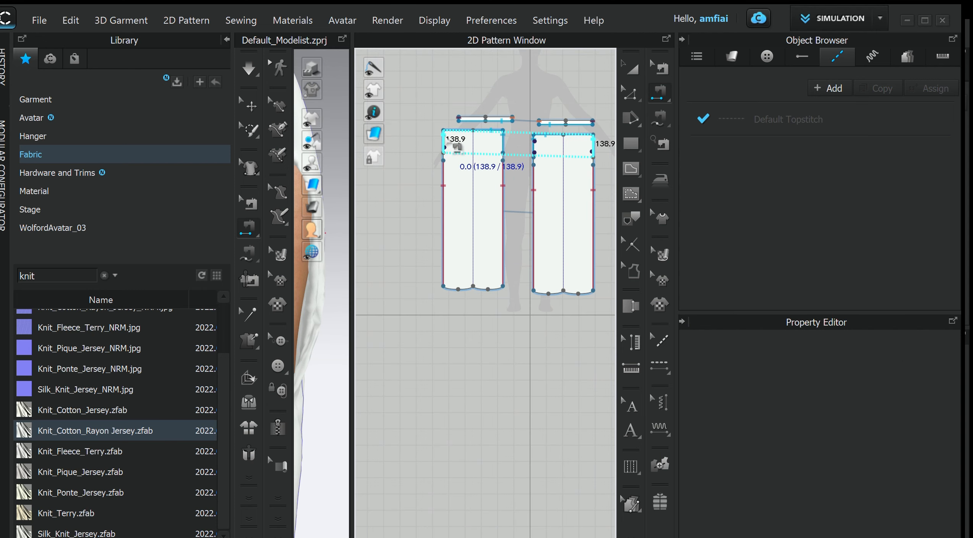
{"action": "left_click", "coordinate": [447, 138]}
- Simulate the sewn garment in the maximized 3D window and pull the leg cloth around the hips
{"action": "left_click", "coordinate": [346, 40]}
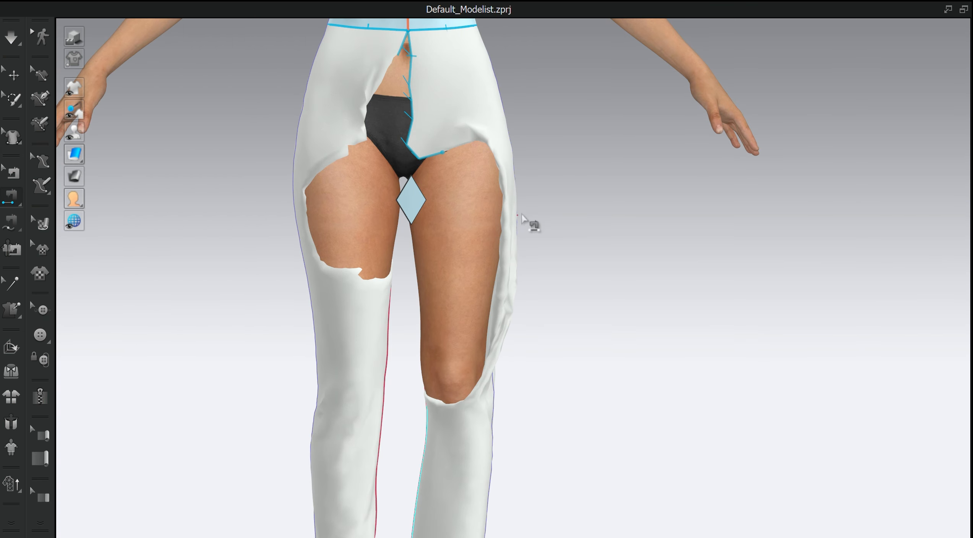
{"action": "scroll", "coordinate": [531, 216], "scroll_direction": "down", "scroll_amount": 1}
{"action": "key", "text": "space"}
{"action": "right_click_drag", "start_coordinate": [593, 238], "coordinate": [441, 247]}
{"action": "left_click", "coordinate": [519, 133]}
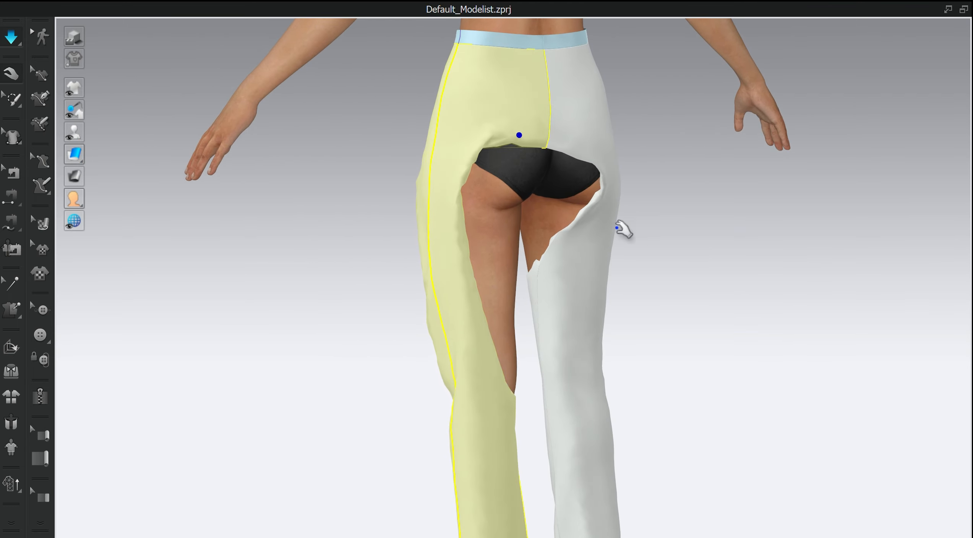
{"action": "right_click_drag", "start_coordinate": [624, 226], "coordinate": [569, 184]}
{"action": "left_click_drag", "start_coordinate": [539, 142], "coordinate": [826, 193]}
{"action": "left_click", "coordinate": [629, 181]}
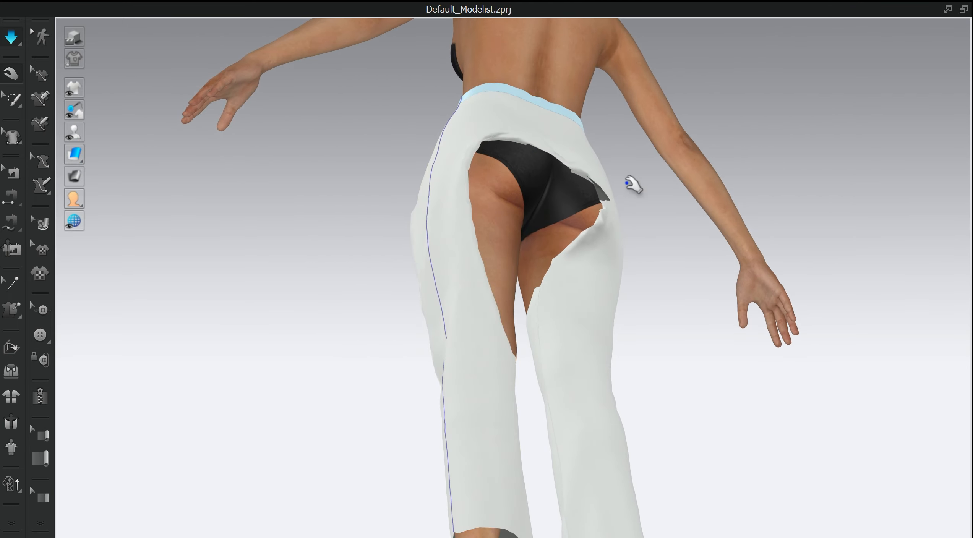
- Drag the leg piece on the avatar's left up over the hip and thigh while the simulation runs
{"action": "right_click_drag", "start_coordinate": [632, 186], "coordinate": [520, 255]}
{"action": "left_click_drag", "start_coordinate": [500, 212], "coordinate": [689, 344]}
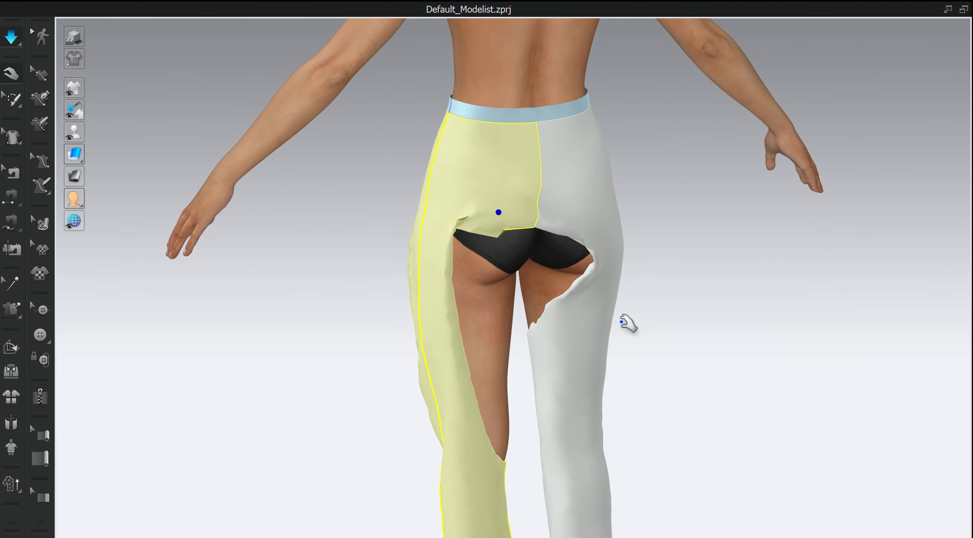
{"action": "right_click_drag", "start_coordinate": [537, 314], "coordinate": [635, 401]}
{"action": "middle_click_drag", "start_coordinate": [636, 402], "coordinate": [525, 273]}
{"action": "right_click_drag", "start_coordinate": [526, 274], "coordinate": [425, 178]}
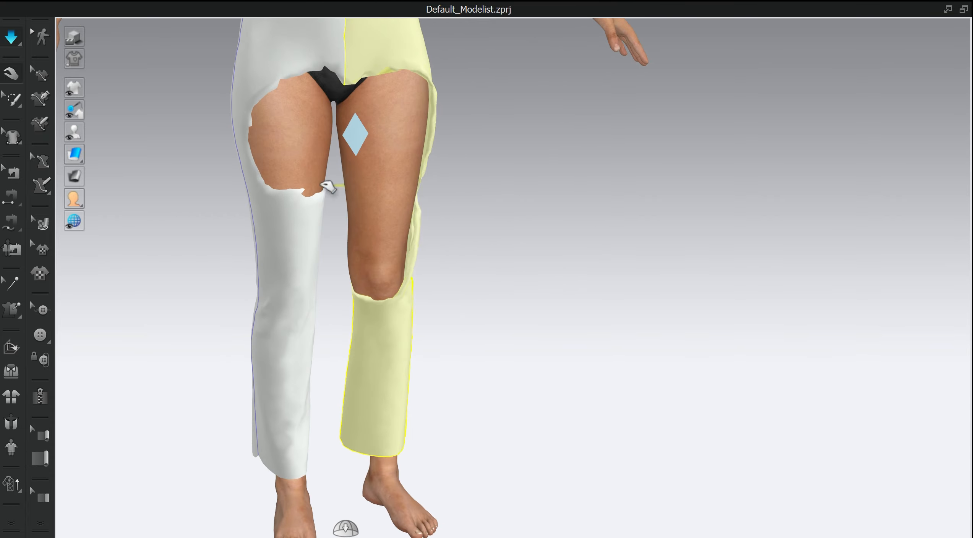
{"action": "right_click_drag", "start_coordinate": [382, 217], "coordinate": [497, 271]}
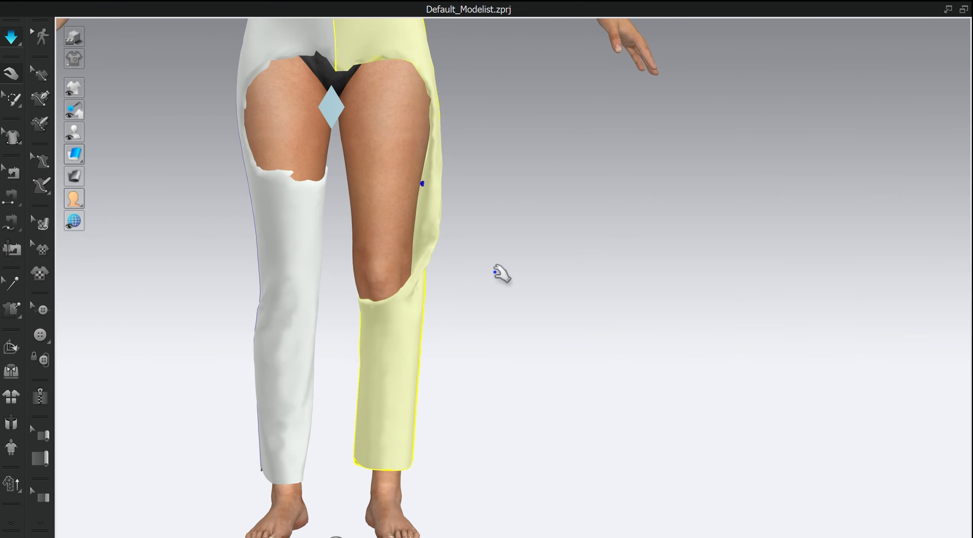
{"action": "scroll", "coordinate": [612, 313], "scroll_direction": "down", "scroll_amount": 5}
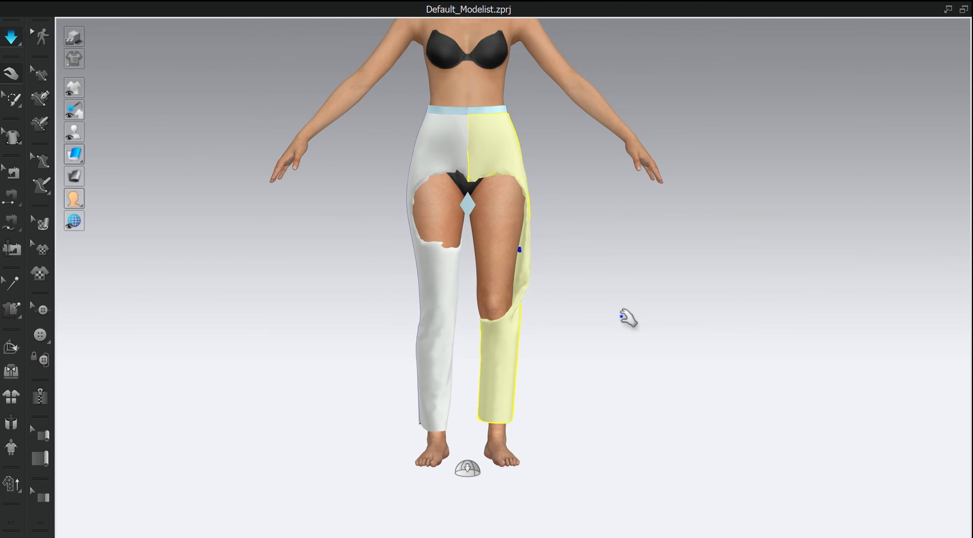
- Inspect the outer leg seam pair in the 2D pattern window with the Edit Sewing tool, then maximize the 3D window again
{"action": "key", "text": "n"}
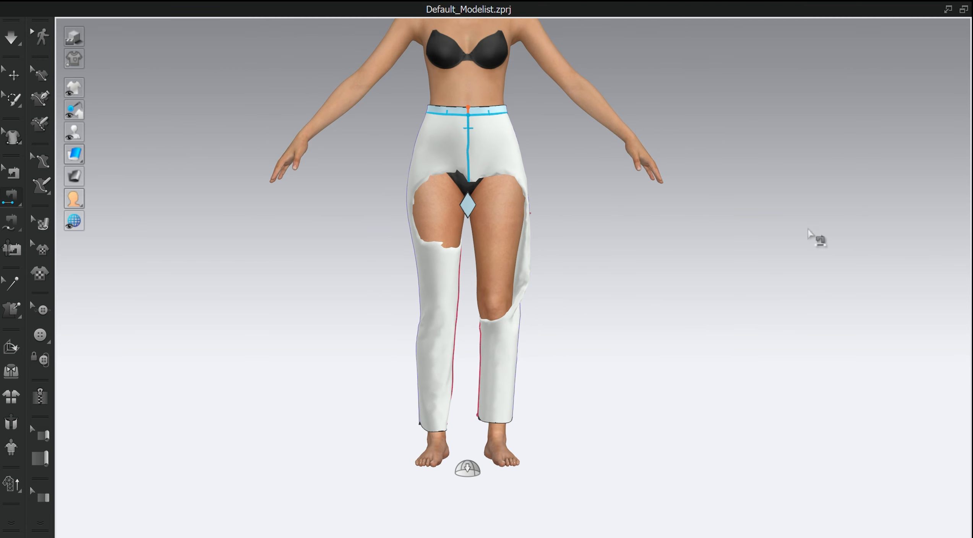
{"action": "left_click", "coordinate": [950, 10]}
{"action": "key", "text": "b"}
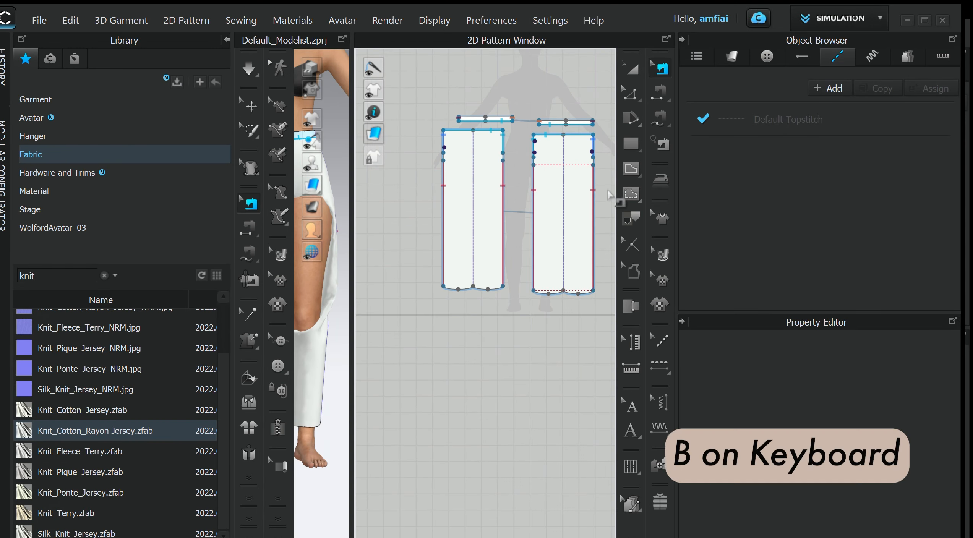
{"action": "left_click", "coordinate": [594, 191]}
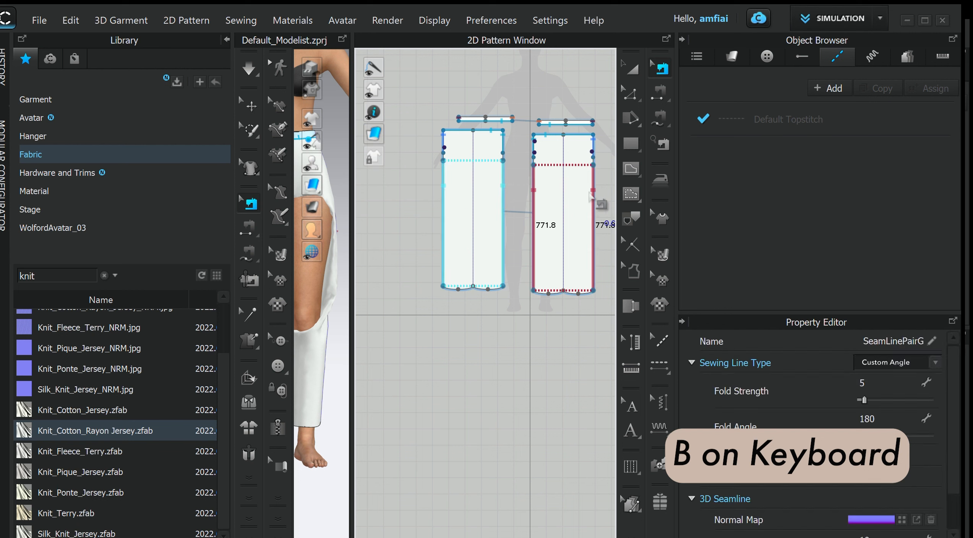
{"action": "left_click", "coordinate": [501, 249]}
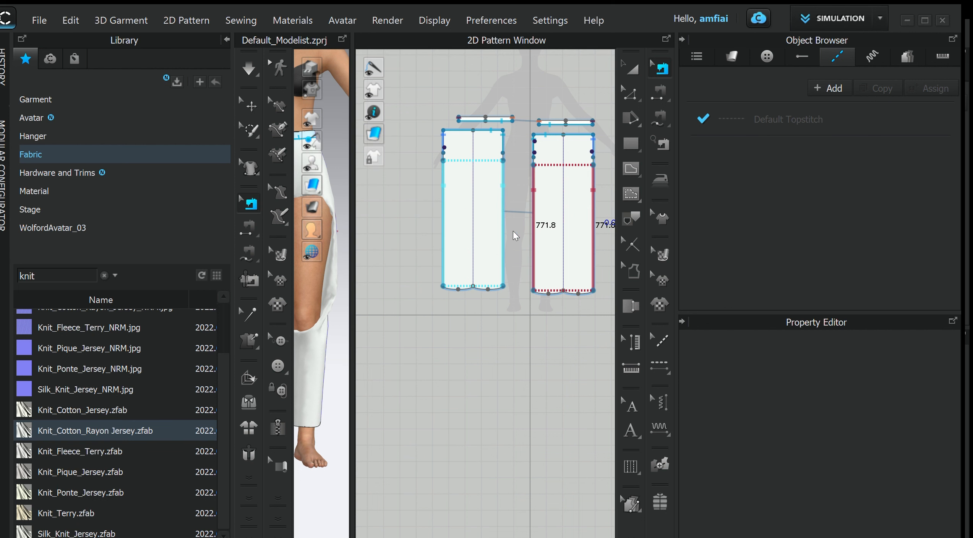
{"action": "left_click", "coordinate": [342, 39]}
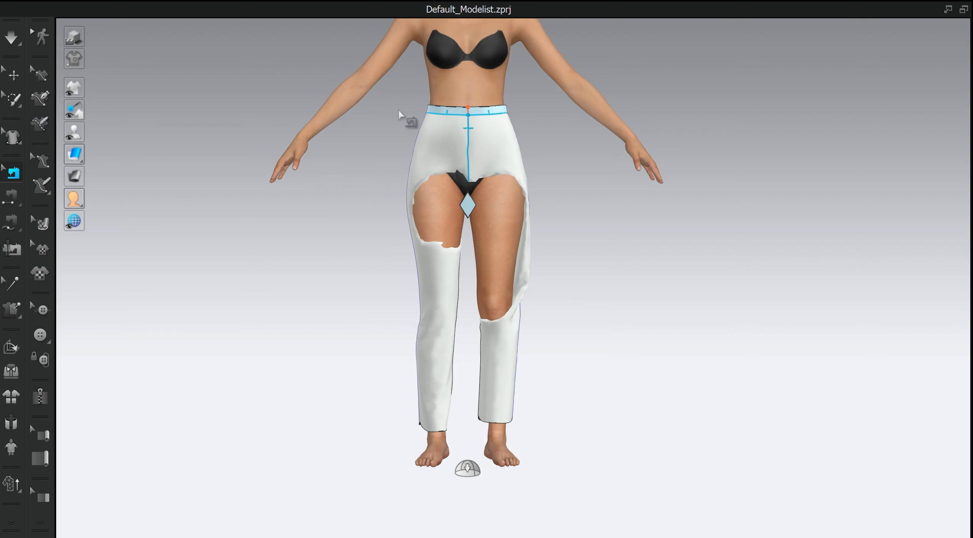
- Simulate the garment and pull the leg pieces straight down the back of the legs
{"action": "key", "text": "space"}
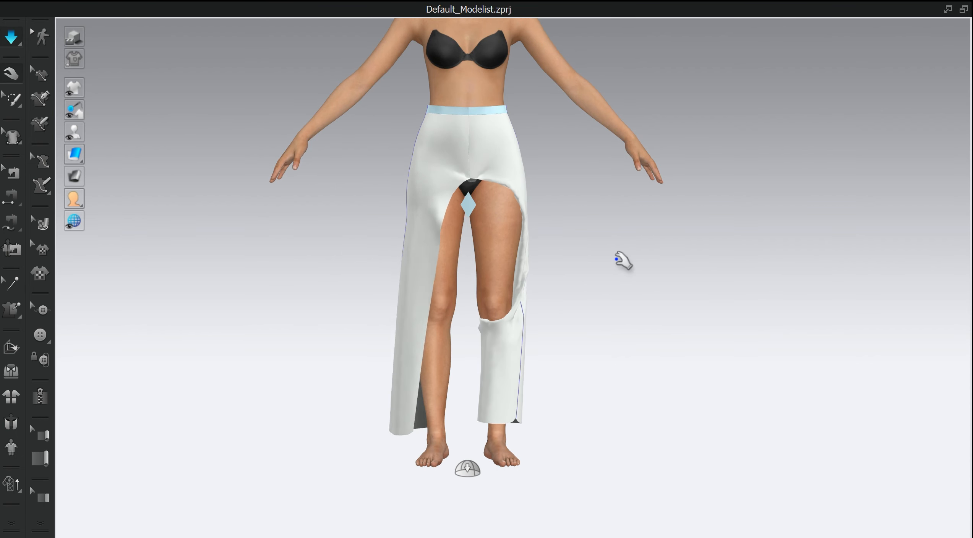
{"action": "mouse_move", "coordinate": [599, 276]}
{"action": "right_mouse_down"}
{"action": "mouse_move", "coordinate": [560, 296]}
{"action": "mouse_move", "coordinate": [597, 274]}
{"action": "right_mouse_up"}
{"action": "left_click_drag", "start_coordinate": [512, 356], "coordinate": [555, 305]}
{"action": "right_click_drag", "start_coordinate": [561, 308], "coordinate": [400, 249]}
{"action": "scroll", "coordinate": [593, 295], "scroll_direction": "up", "scroll_amount": 2}
{"action": "middle_click_drag", "start_coordinate": [593, 296], "coordinate": [478, 285]}
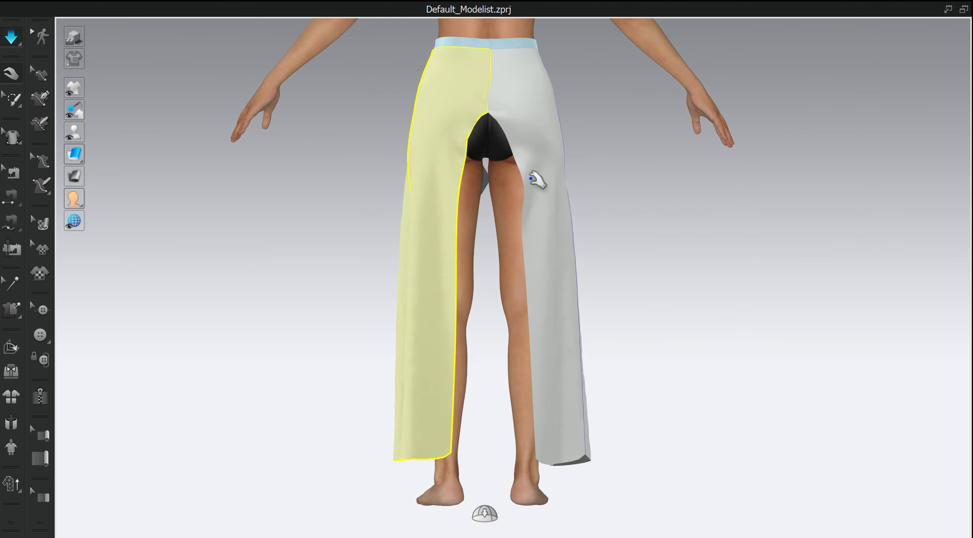
{"action": "left_click", "coordinate": [532, 178]}
{"action": "left_click_drag", "start_coordinate": [544, 409], "coordinate": [221, 267]}
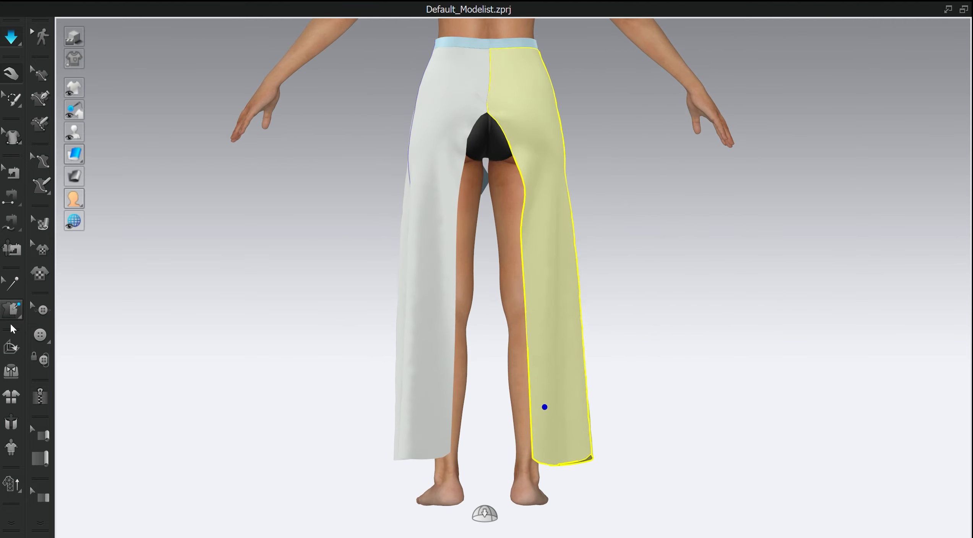
- Tack the inner edge of the leg piece on the avatar's left to its leg at four points from hip to ankle
{"action": "left_click", "coordinate": [12, 311]}
{"action": "scroll", "coordinate": [524, 164], "scroll_direction": "up", "scroll_amount": 3}
{"action": "scroll", "coordinate": [495, 273], "scroll_direction": "down", "scroll_amount": 3}
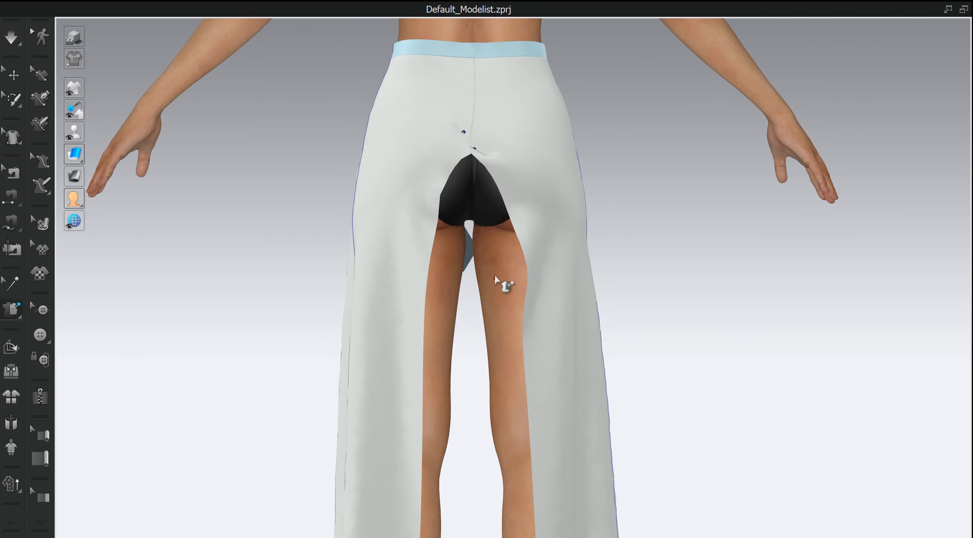
{"action": "scroll", "coordinate": [406, 260], "scroll_direction": "up", "scroll_amount": 5}
{"action": "left_click", "coordinate": [390, 239]}
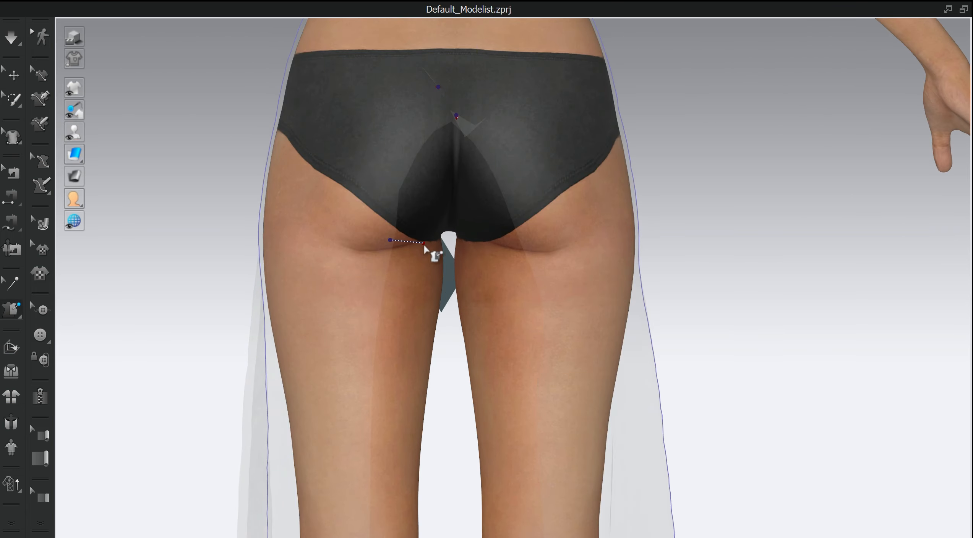
{"action": "left_click", "coordinate": [438, 253]}
{"action": "left_click", "coordinate": [373, 352]}
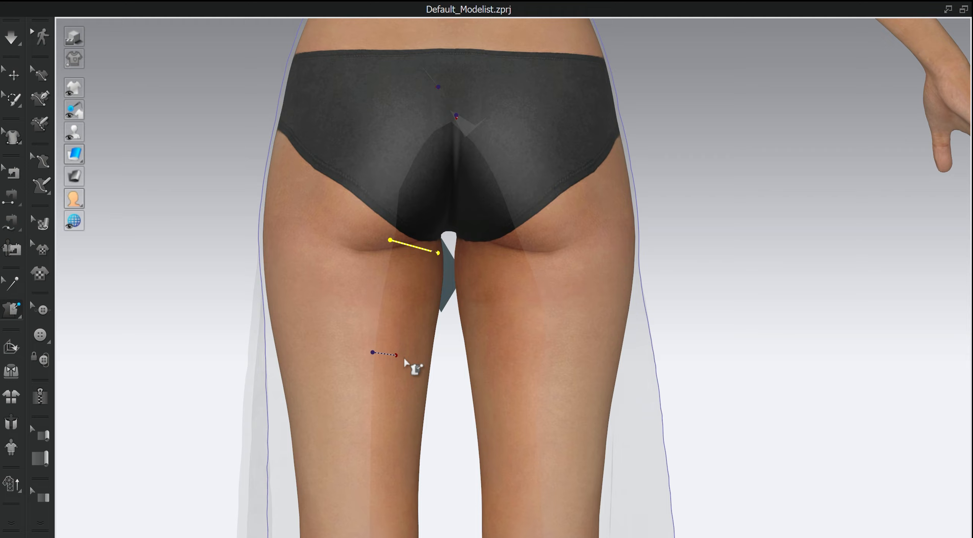
{"action": "left_click", "coordinate": [428, 359]}
{"action": "scroll", "coordinate": [439, 458], "scroll_direction": "down", "scroll_amount": 2}
{"action": "middle_click_drag", "start_coordinate": [439, 459], "coordinate": [438, 265]}
{"action": "left_click", "coordinate": [396, 243]}
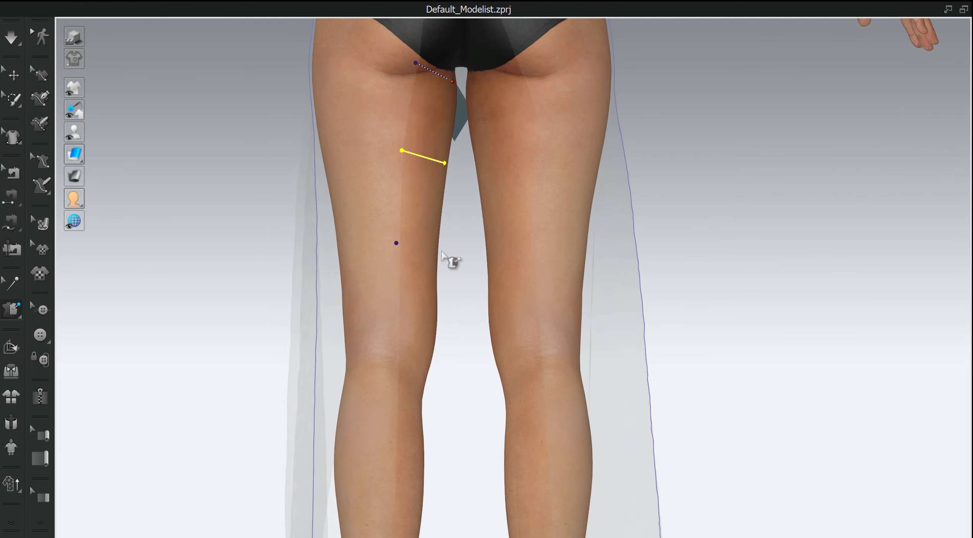
{"action": "scroll", "coordinate": [446, 373], "scroll_direction": "down", "scroll_amount": 3}
{"action": "middle_click_drag", "start_coordinate": [446, 373], "coordinate": [404, 322]}
{"action": "scroll", "coordinate": [398, 287], "scroll_direction": "up", "scroll_amount": 3}
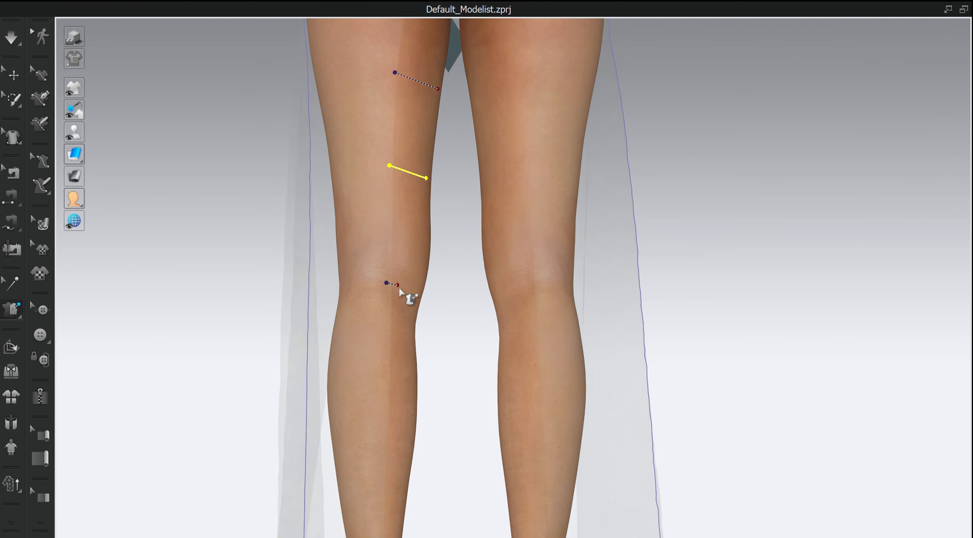
{"action": "scroll", "coordinate": [445, 283], "scroll_direction": "down", "scroll_amount": 3}
{"action": "scroll", "coordinate": [395, 327], "scroll_direction": "up", "scroll_amount": 3}
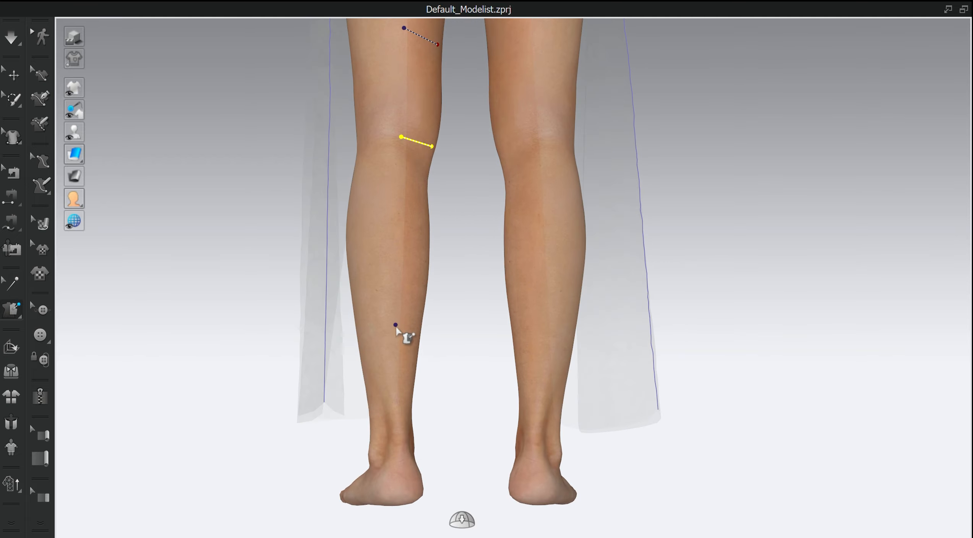
{"action": "left_click", "coordinate": [419, 323]}
{"action": "left_click", "coordinate": [388, 398]}
{"action": "left_click", "coordinate": [410, 402]}
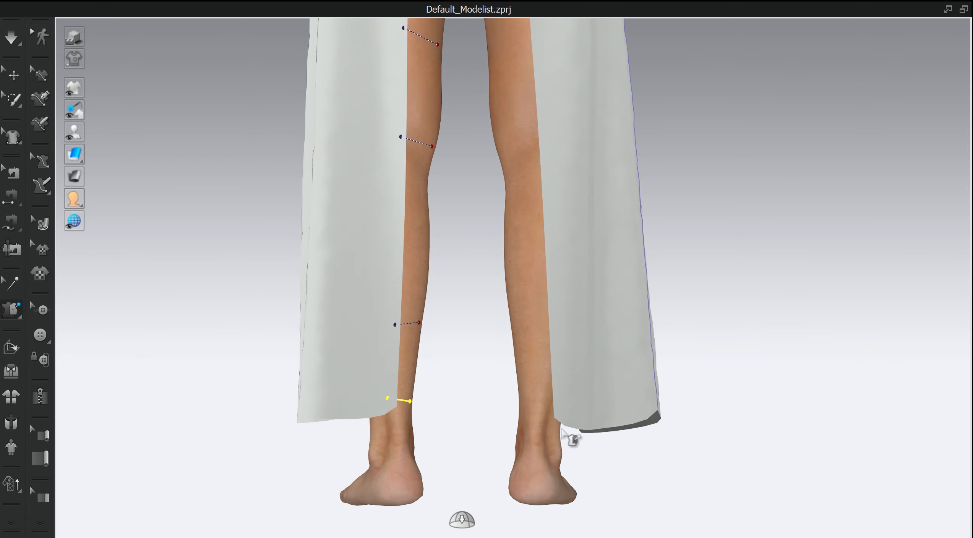
- Tack the inner edge of the leg piece on the avatar's right to its leg at four points from ankle to thigh
{"action": "left_click", "coordinate": [561, 414]}
{"action": "left_click", "coordinate": [524, 413]}
{"action": "left_click", "coordinate": [556, 331]}
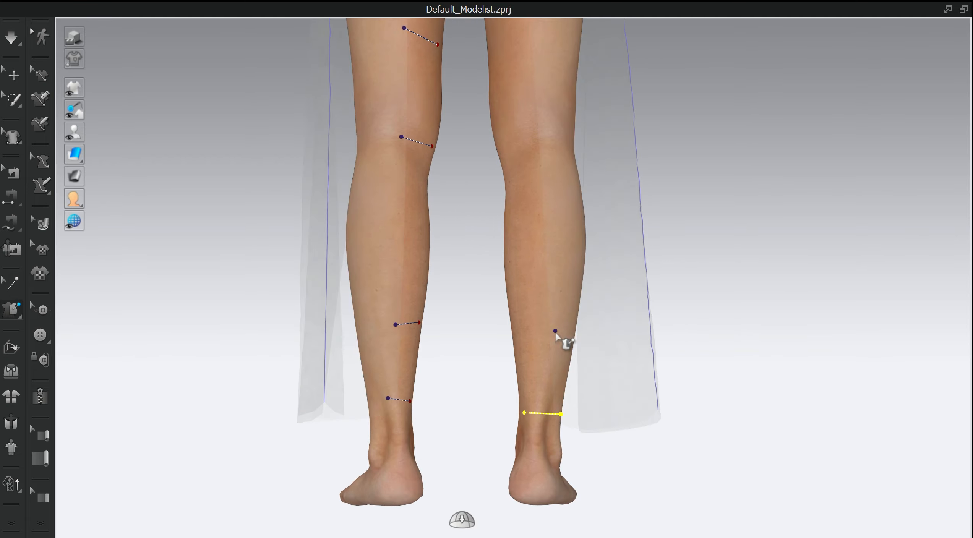
{"action": "left_click", "coordinate": [513, 324]}
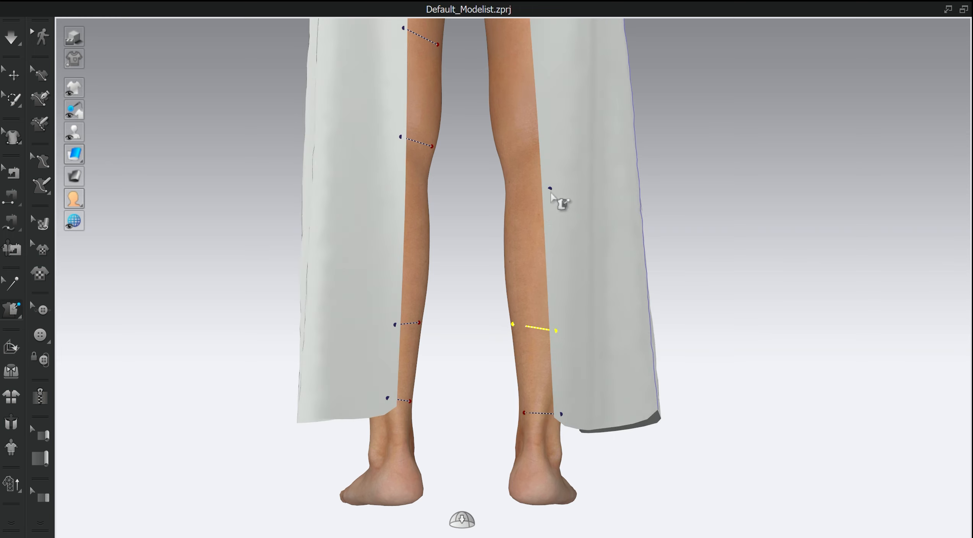
{"action": "left_click", "coordinate": [541, 151]}
{"action": "left_click", "coordinate": [504, 153]}
{"action": "middle_click_drag", "start_coordinate": [551, 136], "coordinate": [558, 265]}
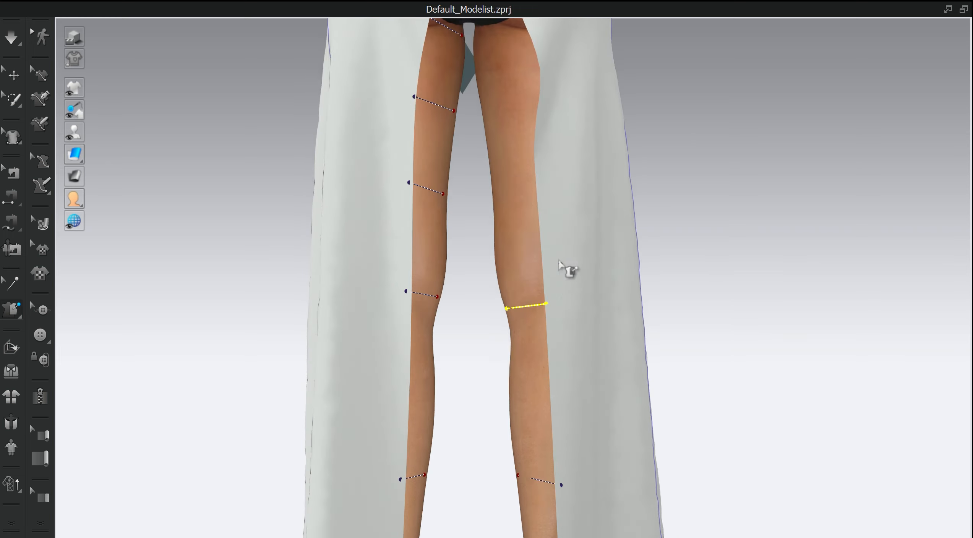
{"action": "left_click", "coordinate": [502, 317]}
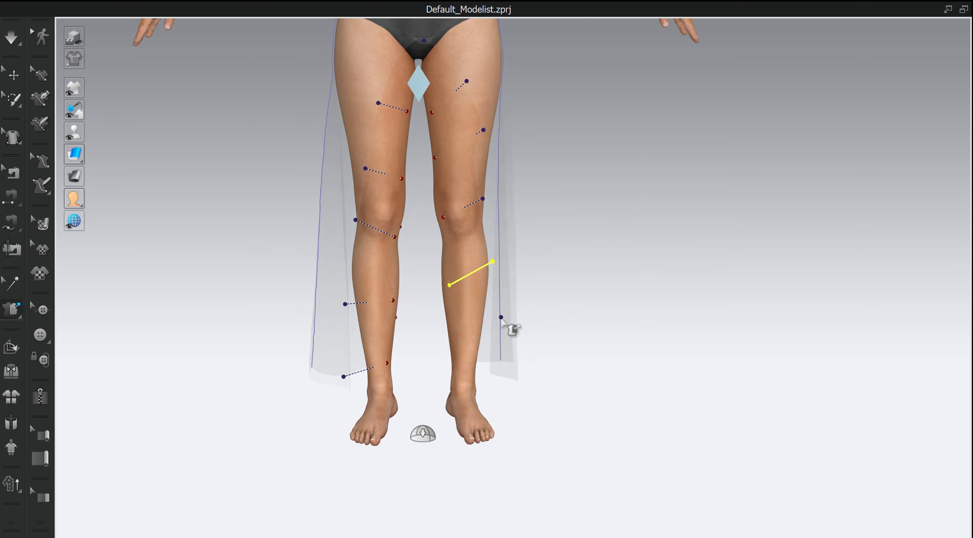
{"action": "left_click", "coordinate": [455, 350]}
- Simulate the tacked garment, delete the tack at the back crotch and resume the simulation
{"action": "key", "text": "space"}
{"action": "right_click_drag", "start_coordinate": [619, 353], "coordinate": [551, 344]}
{"action": "scroll", "coordinate": [559, 297], "scroll_direction": "up", "scroll_amount": 4}
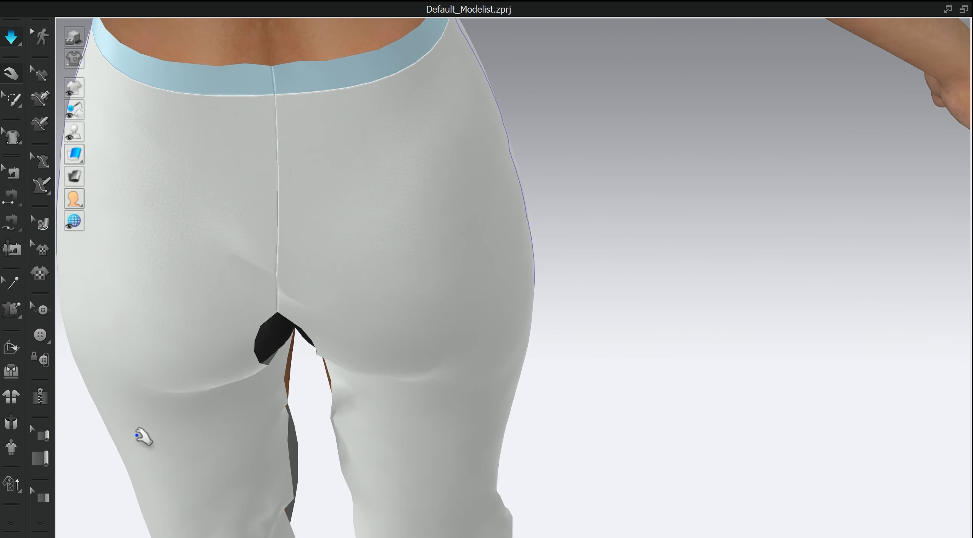
{"action": "left_click", "coordinate": [12, 284]}
{"action": "left_click", "coordinate": [261, 266]}
{"action": "key", "text": "Delete"}
{"action": "key", "text": "space"}
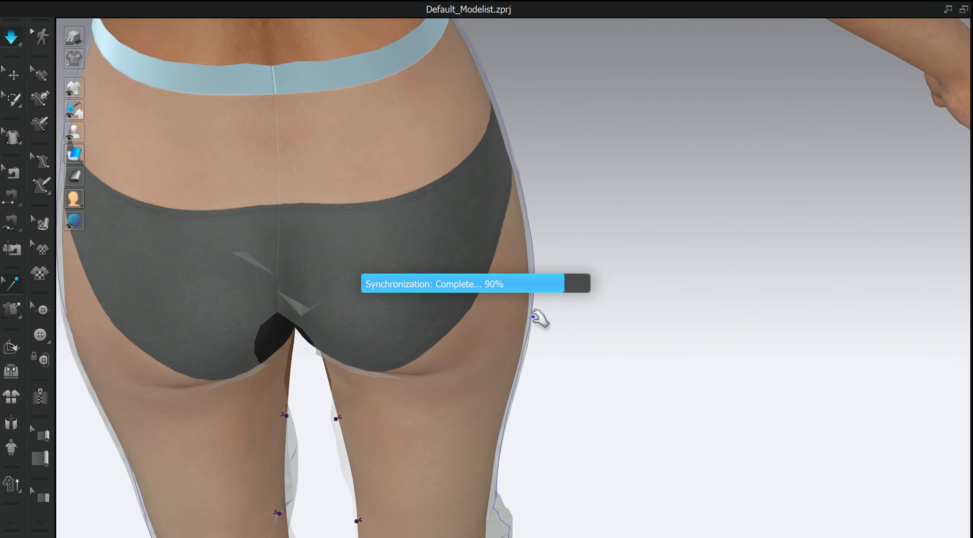
- Pull the lower hem of the left leg piece down around the ankle while simulating
{"action": "right_click_drag", "start_coordinate": [613, 293], "coordinate": [444, 287]}
{"action": "scroll", "coordinate": [645, 323], "scroll_direction": "down", "scroll_amount": 5}
{"action": "middle_click_drag", "start_coordinate": [646, 478], "coordinate": [636, 168]}
{"action": "scroll", "coordinate": [645, 324], "scroll_direction": "up", "scroll_amount": 2}
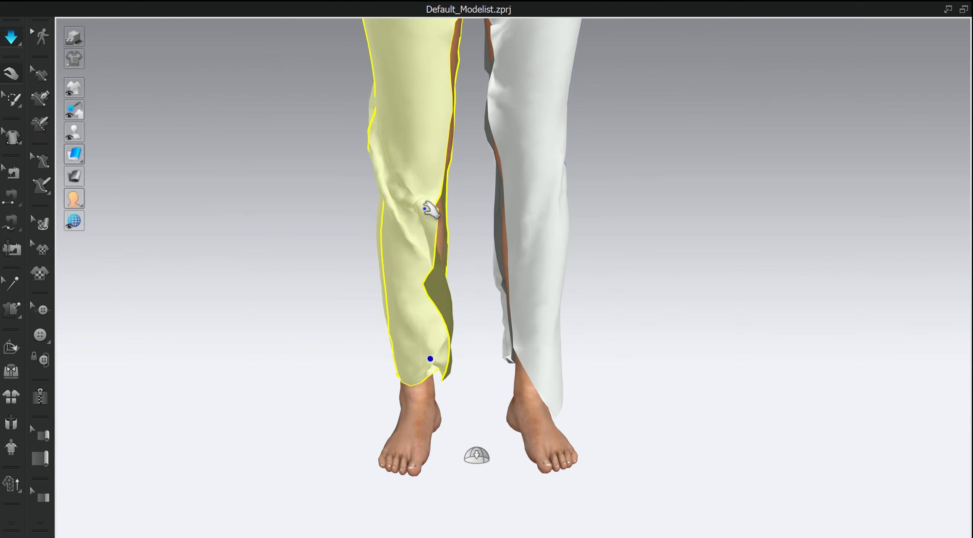
{"action": "right_click_drag", "start_coordinate": [431, 360], "coordinate": [379, 402]}
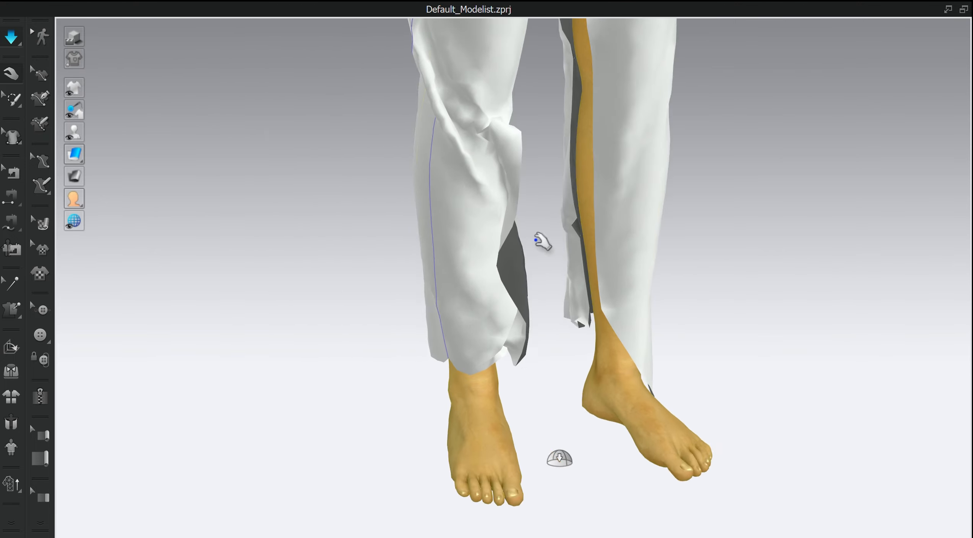
{"action": "right_click_drag", "start_coordinate": [541, 242], "coordinate": [486, 225]}
- Delete a tack on the lower inner leg
{"action": "left_click", "coordinate": [12, 284]}
{"action": "scroll", "coordinate": [532, 192], "scroll_direction": "up", "scroll_amount": 3}
{"action": "left_click", "coordinate": [487, 141]}
{"action": "key", "text": "Delete"}
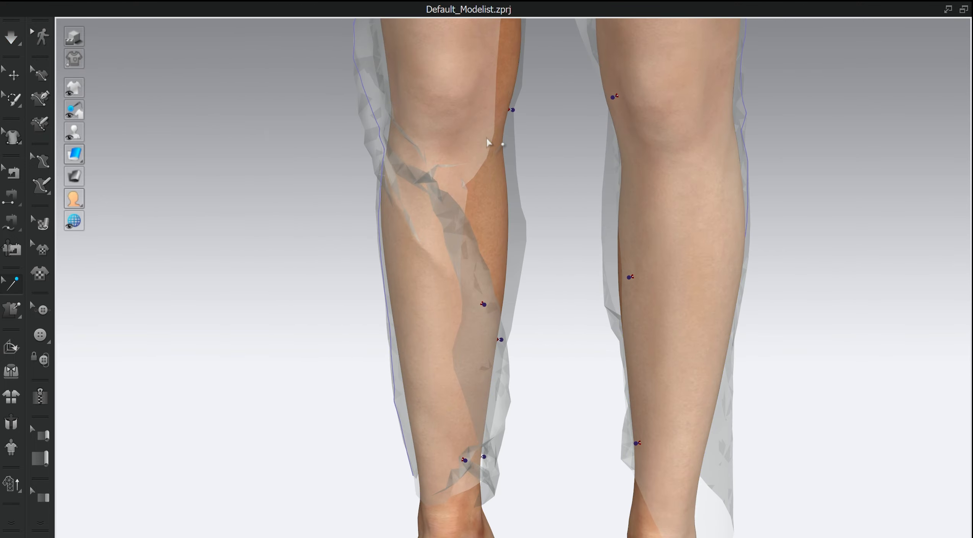
- Reposition a tack near the left ankle on the leg piece
{"action": "key", "text": "space"}
{"action": "key", "text": "q"}
{"action": "left_click_drag", "start_coordinate": [425, 274], "coordinate": [627, 378]}
{"action": "left_click", "coordinate": [12, 284]}
{"action": "right_click_drag", "start_coordinate": [611, 425], "coordinate": [504, 444]}
{"action": "middle_click_drag", "start_coordinate": [465, 478], "coordinate": [458, 361]}
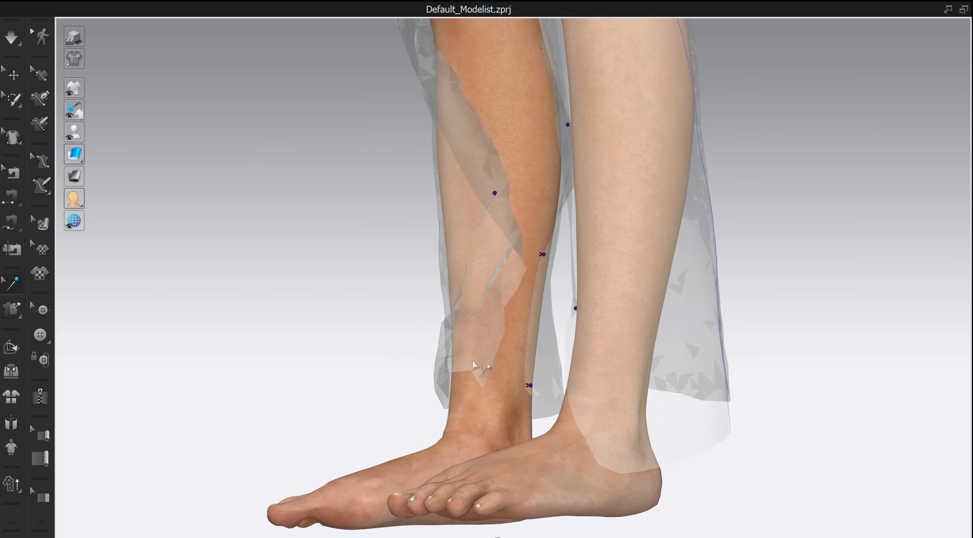
{"action": "right_click_drag", "start_coordinate": [473, 361], "coordinate": [597, 358]}
- Simulate the garment and tug the left leg hem into place
{"action": "scroll", "coordinate": [493, 159], "scroll_direction": "down", "scroll_amount": 2}
{"action": "key", "text": "space"}
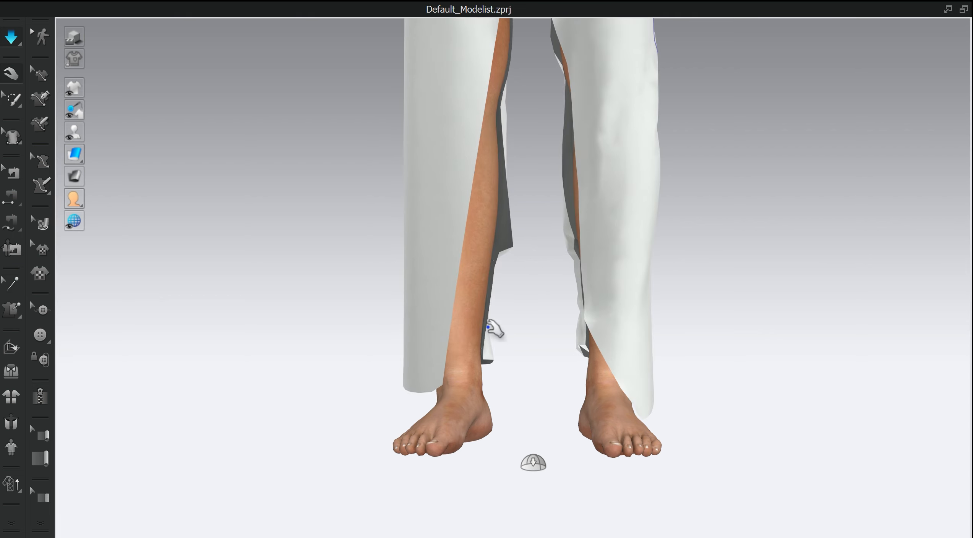
{"action": "left_click", "coordinate": [439, 379]}
{"action": "left_click", "coordinate": [479, 368]}
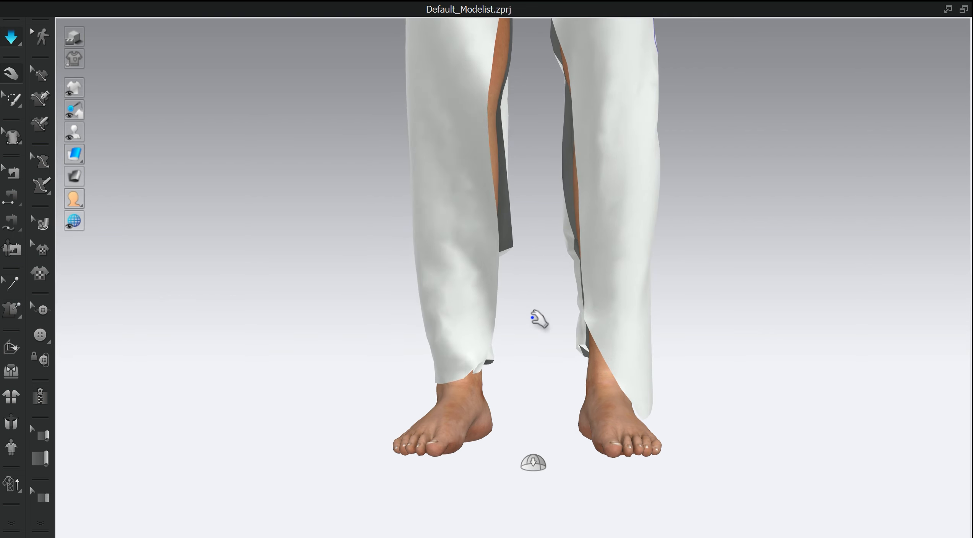
{"action": "key", "text": "space"}
{"action": "scroll", "coordinate": [693, 296], "scroll_direction": "down", "scroll_amount": 6}
- Inspect the right leg's outer seam in the 2D pattern window, then maximize the 3D window
{"action": "middle_click_drag", "start_coordinate": [658, 191], "coordinate": [637, 331]}
{"action": "right_click_drag", "start_coordinate": [637, 331], "coordinate": [732, 195]}
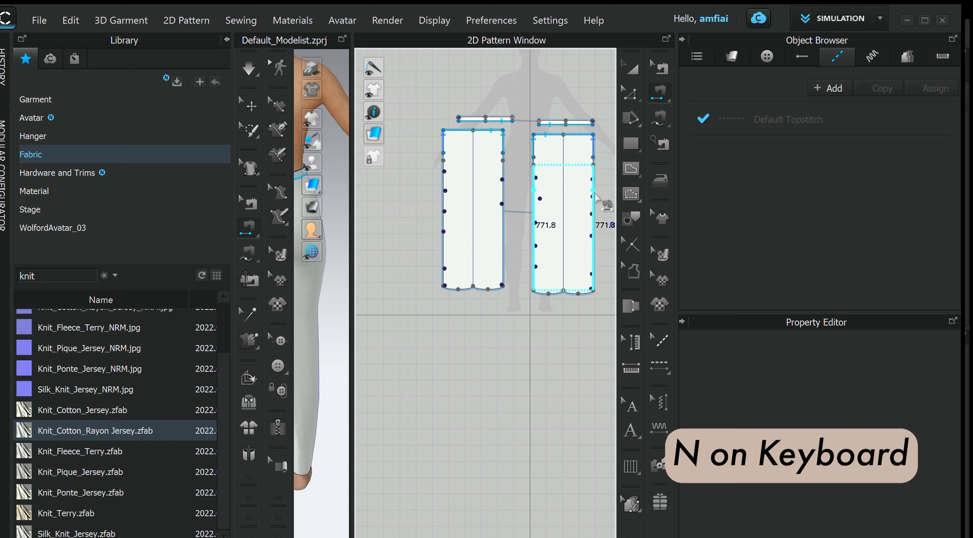
{"action": "left_click", "coordinate": [594, 197]}
{"action": "left_click", "coordinate": [347, 43]}
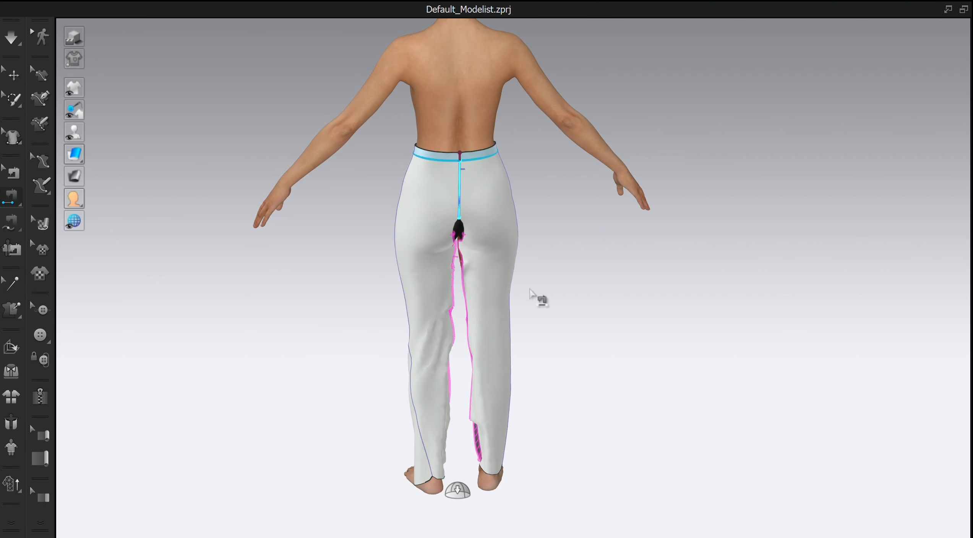
- Simulate the garment, review the leg fit from the front, and switch back to the Tack tool
{"action": "right_click_drag", "start_coordinate": [539, 299], "coordinate": [377, 288]}
{"action": "key", "text": "space"}
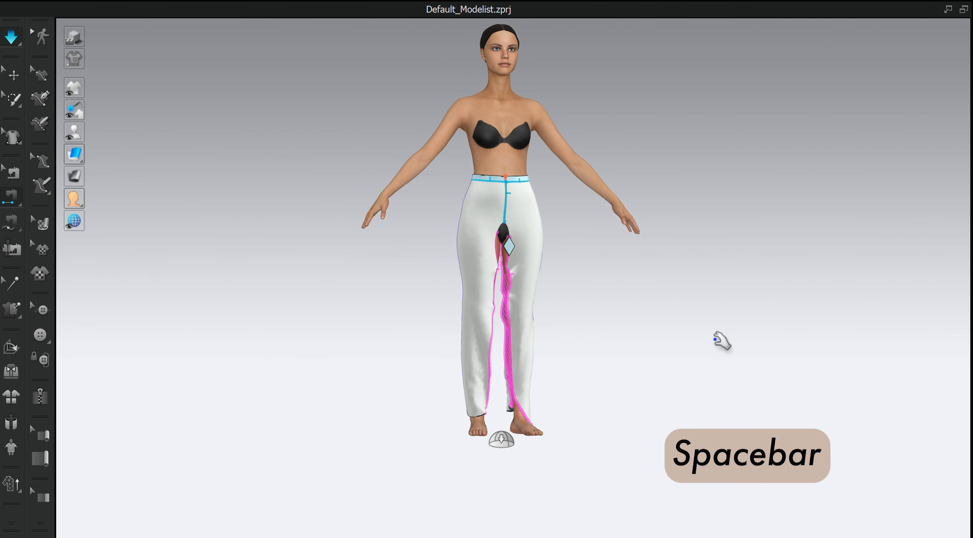
{"action": "scroll", "coordinate": [650, 368], "scroll_direction": "up", "scroll_amount": 3}
{"action": "scroll", "coordinate": [660, 366], "scroll_direction": "up", "scroll_amount": 2}
{"action": "middle_click_drag", "start_coordinate": [660, 365], "coordinate": [619, 218]}
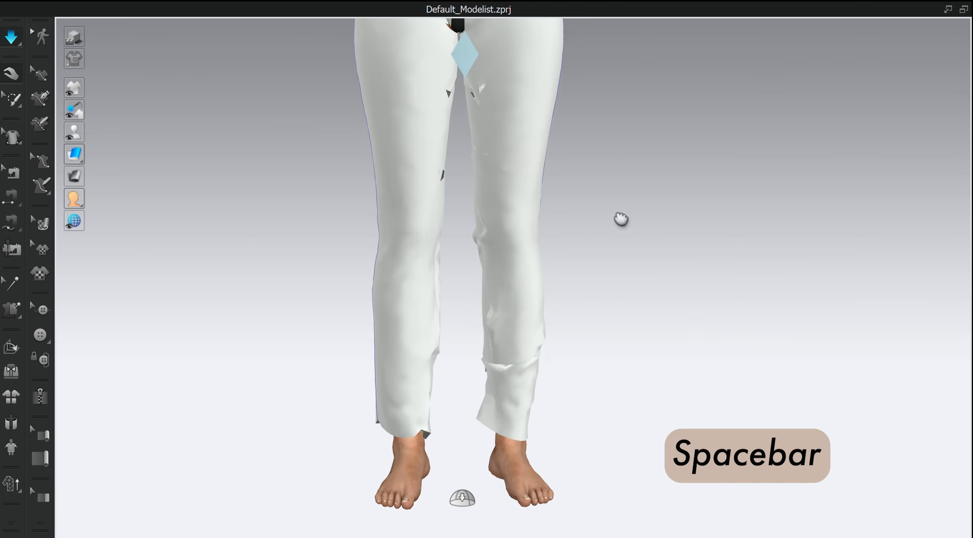
{"action": "key", "text": "space"}
{"action": "left_click", "coordinate": [11, 283]}
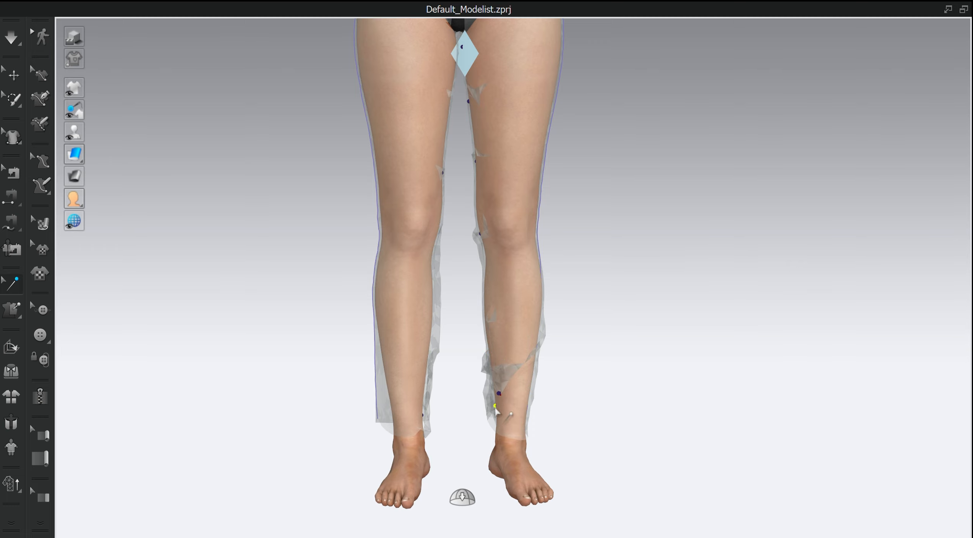
- Simulate the tacked legs and tug the fabric at the front crotch opening next to the gusset
{"action": "right_click_drag", "start_coordinate": [549, 256], "coordinate": [375, 253]}
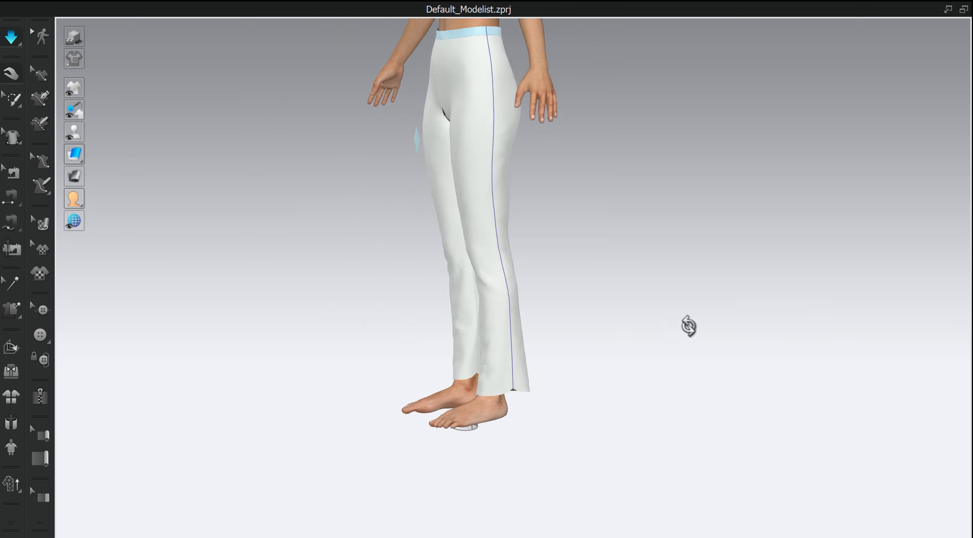
{"action": "right_click_drag", "start_coordinate": [688, 326], "coordinate": [673, 306]}
{"action": "scroll", "coordinate": [619, 352], "scroll_direction": "up", "scroll_amount": 3}
{"action": "scroll", "coordinate": [656, 402], "scroll_direction": "up", "scroll_amount": 5}
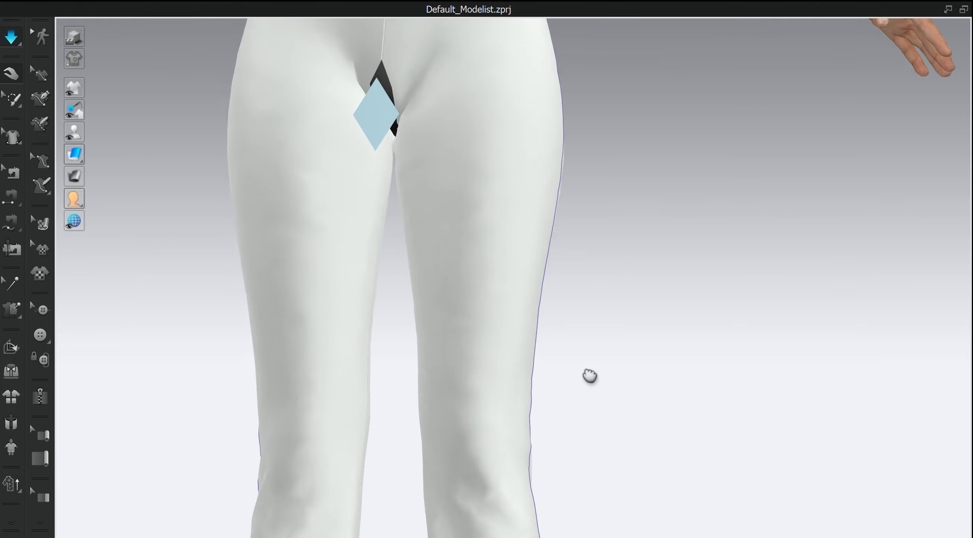
{"action": "left_click_drag", "start_coordinate": [399, 111], "coordinate": [446, 112]}
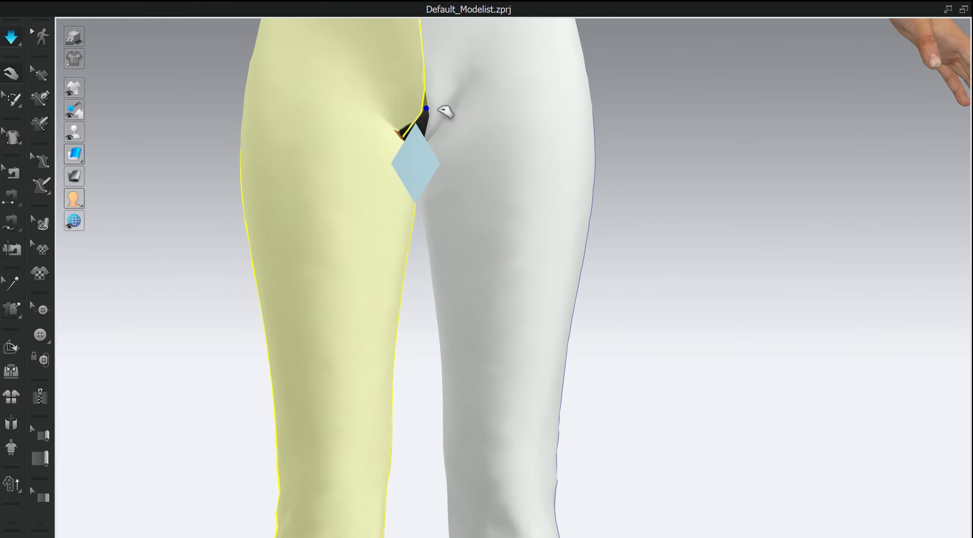
{"action": "scroll", "coordinate": [528, 207], "scroll_direction": "down", "scroll_amount": 5}
{"action": "right_click_drag", "start_coordinate": [622, 343], "coordinate": [716, 348]}
{"action": "scroll", "coordinate": [706, 336], "scroll_direction": "up", "scroll_amount": 5}
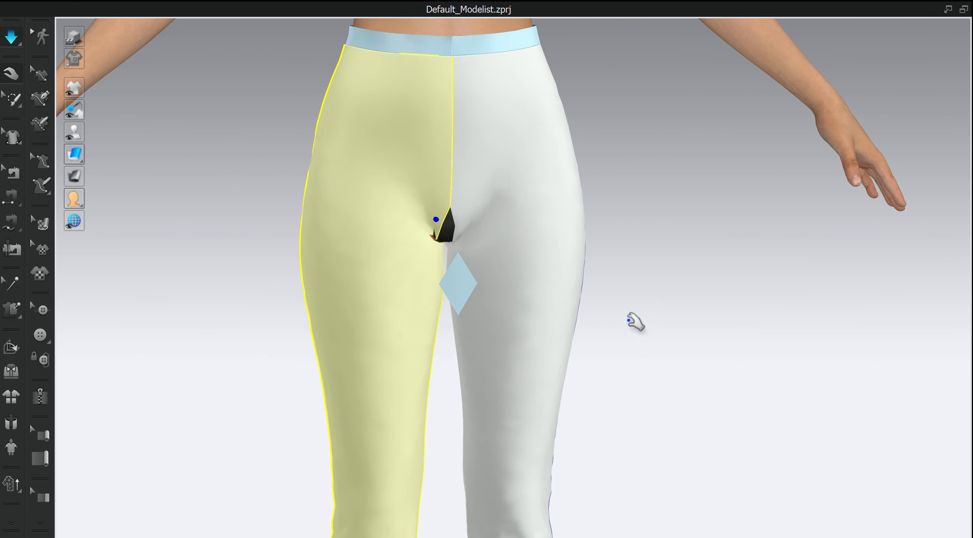
- Stop the simulation and unfreeze the diamond gusset piece
{"action": "key", "text": "w"}
{"action": "left_click", "coordinate": [13, 75]}
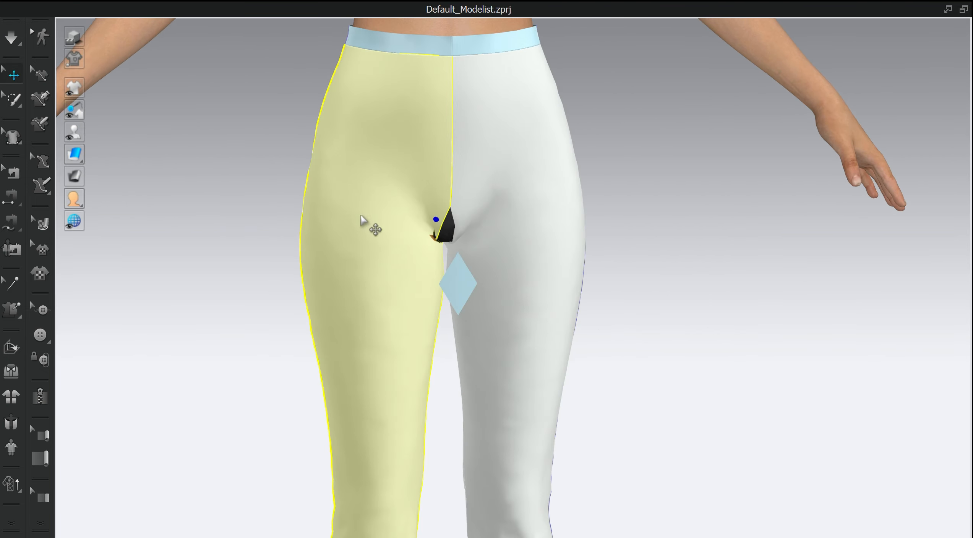
{"action": "right_click", "coordinate": [456, 279]}
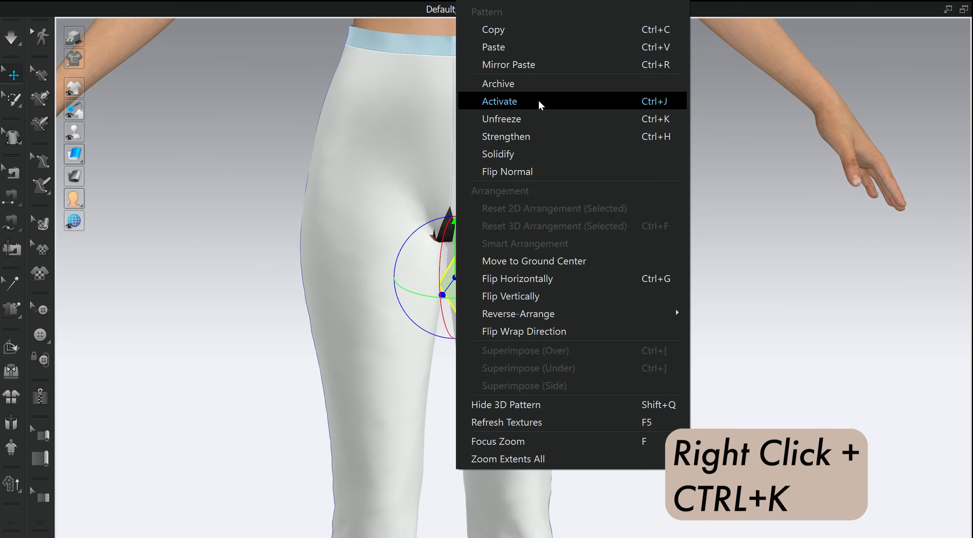
{"action": "left_click", "coordinate": [526, 115]}
- Segment-sew the gusset's upper edges to the front crotch edges and its lower edges to the back crotch edges of both legs
{"action": "scroll", "coordinate": [598, 241], "scroll_direction": "up", "scroll_amount": 5}
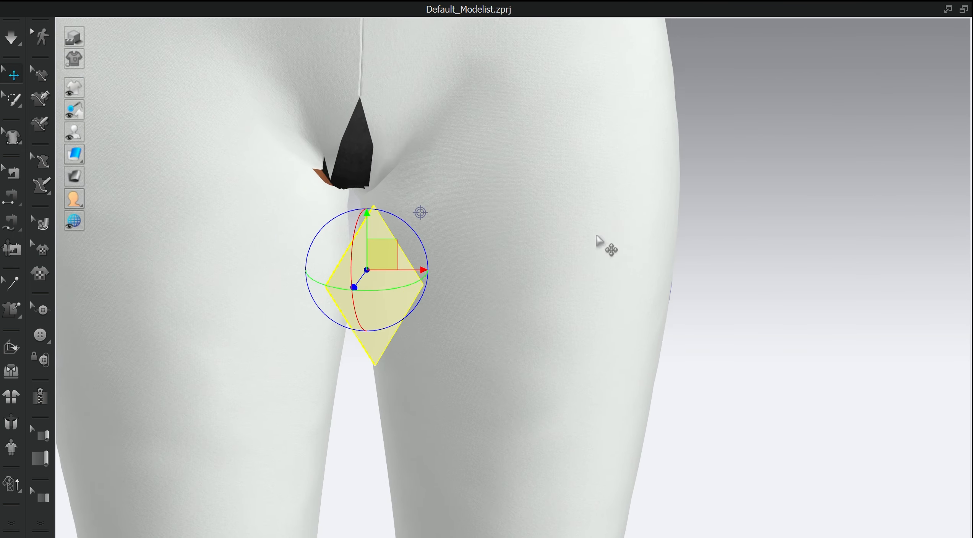
{"action": "right_click_drag", "start_coordinate": [612, 235], "coordinate": [582, 246]}
{"action": "key", "text": "n"}
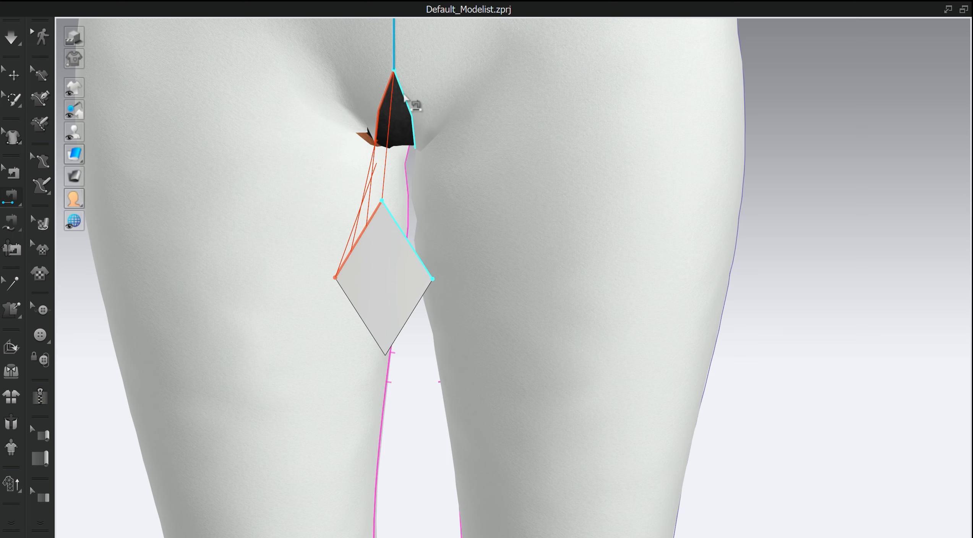
{"action": "right_click_drag", "start_coordinate": [667, 273], "coordinate": [503, 244]}
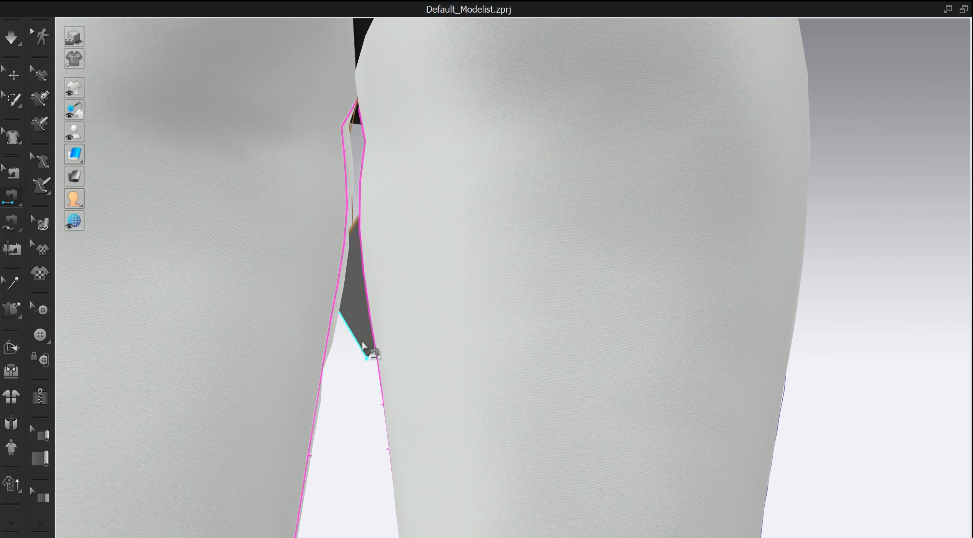
{"action": "scroll", "coordinate": [396, 295], "scroll_direction": "down", "scroll_amount": 3}
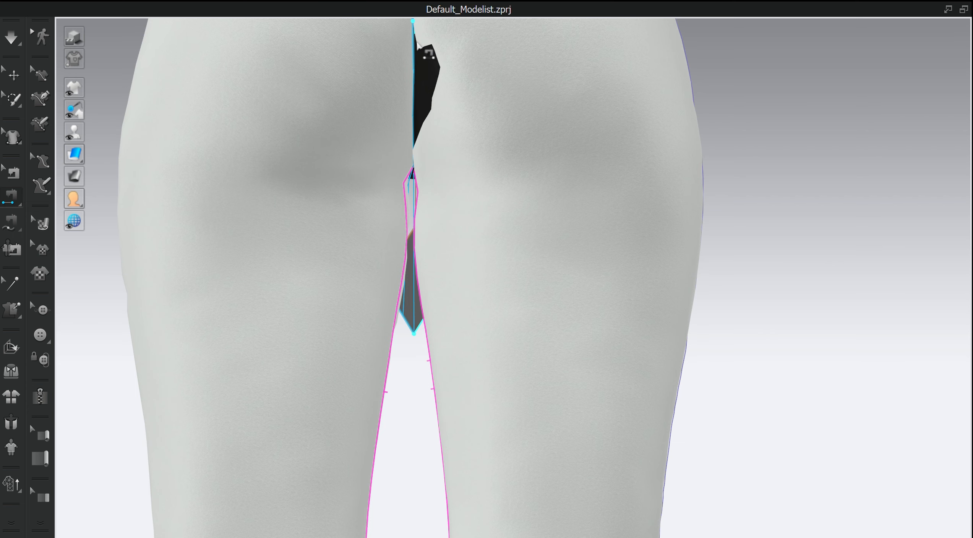
{"action": "right_click_drag", "start_coordinate": [442, 68], "coordinate": [638, 141]}
{"action": "scroll", "coordinate": [640, 115], "scroll_direction": "down", "scroll_amount": 4}
{"action": "scroll", "coordinate": [688, 88], "scroll_direction": "up", "scroll_amount": 4}
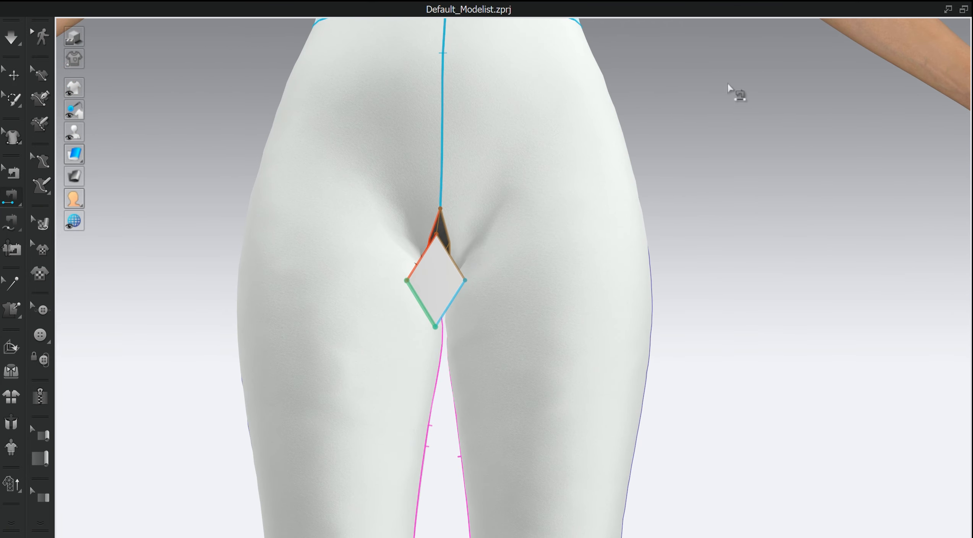
- Examine the gusset and leg seams in the 2D pattern window with the Edit Sewing tool
{"action": "left_click", "coordinate": [948, 9]}
{"action": "scroll", "coordinate": [508, 298], "scroll_direction": "down", "scroll_amount": 3}
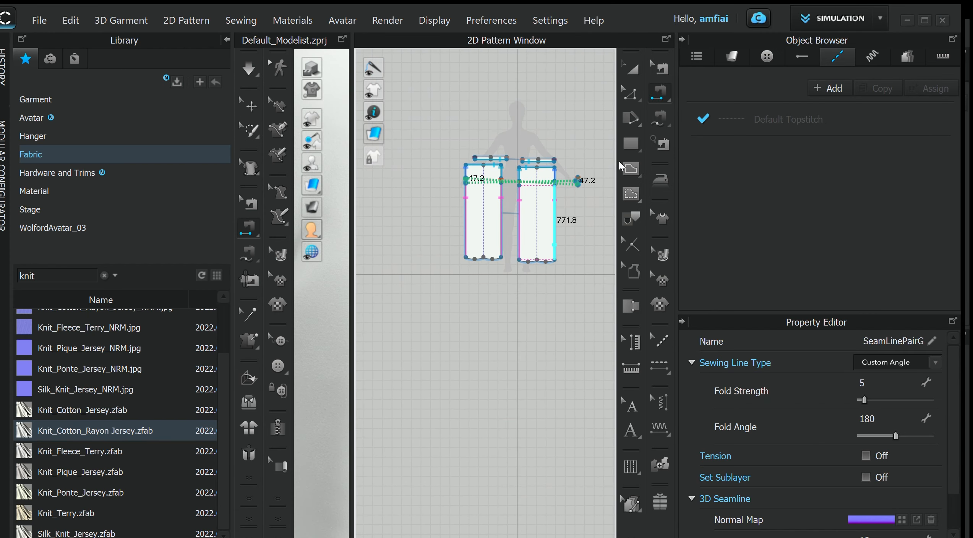
{"action": "scroll", "coordinate": [581, 183], "scroll_direction": "up", "scroll_amount": 3}
{"action": "key", "text": "b"}
{"action": "scroll", "coordinate": [584, 178], "scroll_direction": "up", "scroll_amount": 5}
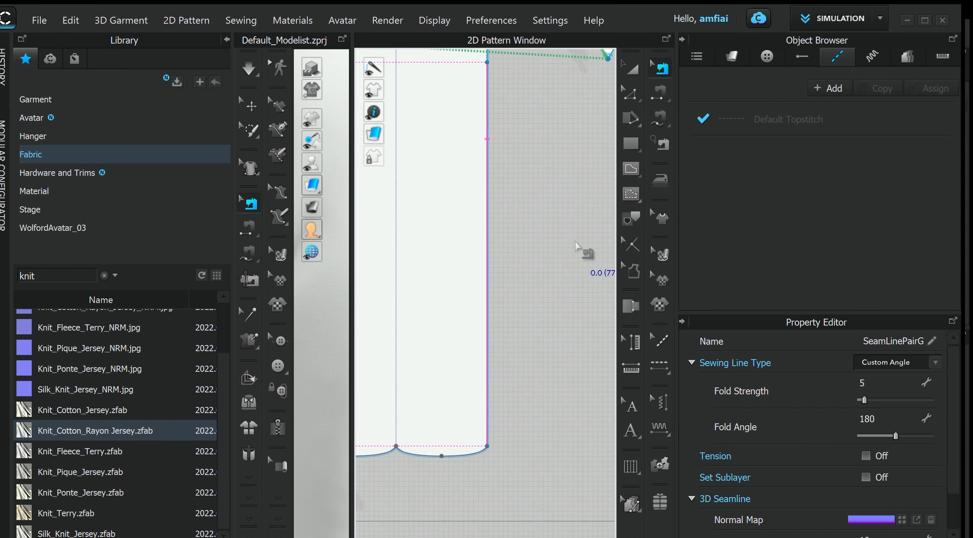
{"action": "middle_click_drag", "start_coordinate": [455, 386], "coordinate": [481, 388]}
{"action": "scroll", "coordinate": [492, 281], "scroll_direction": "up", "scroll_amount": 3}
{"action": "middle_click_drag", "start_coordinate": [502, 264], "coordinate": [505, 292]}
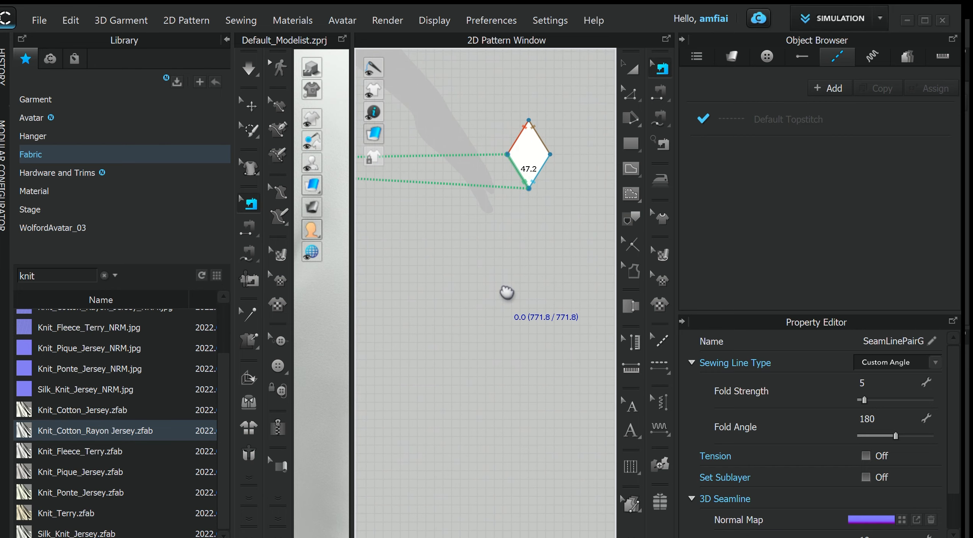
{"action": "scroll", "coordinate": [507, 293], "scroll_direction": "down", "scroll_amount": 8}
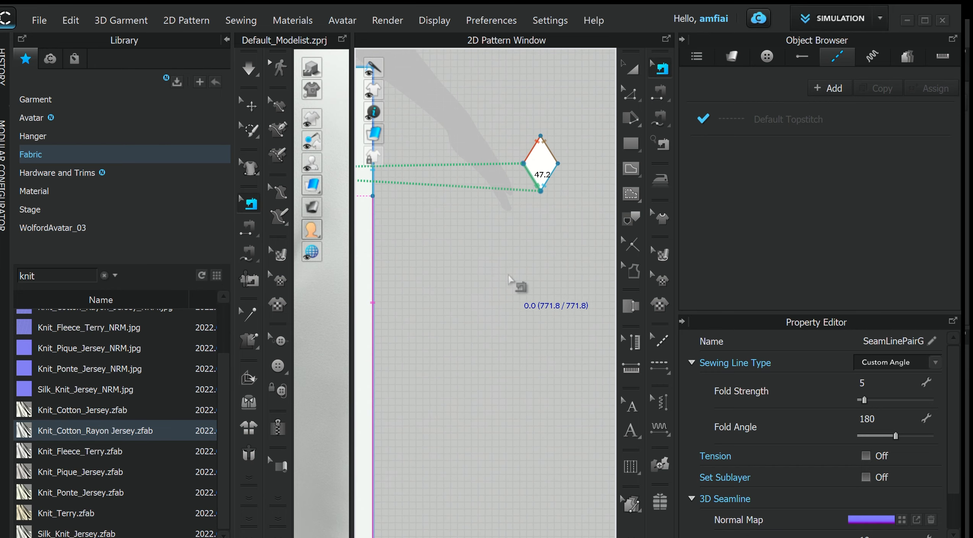
- Maximize the 3D window and simulate the garment with the sewn gusset
{"action": "left_click", "coordinate": [340, 40]}
{"action": "scroll", "coordinate": [608, 276], "scroll_direction": "down", "scroll_amount": 3}
{"action": "key", "text": "space"}
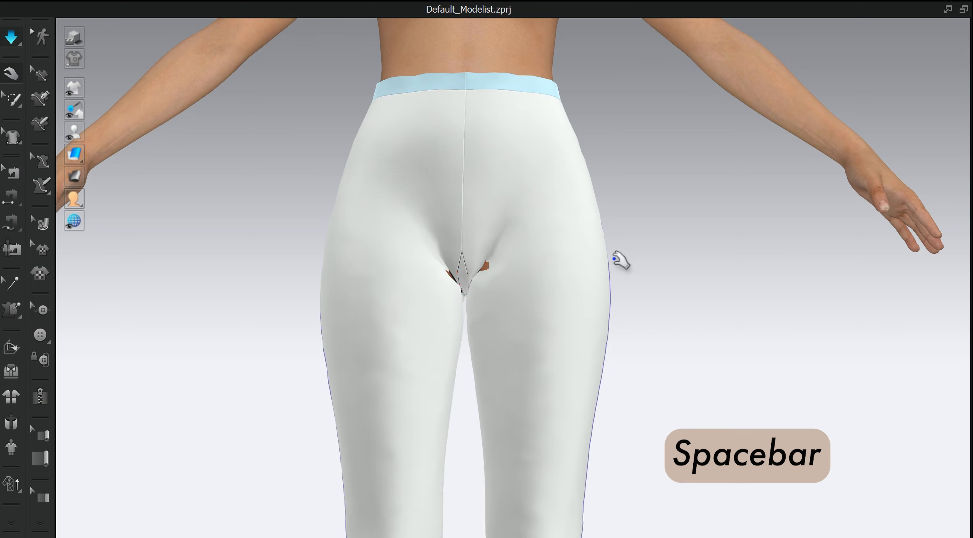
- Pull the leg fabric around the back crotch opening during simulation to settle the gusset area
{"action": "right_click_drag", "start_coordinate": [683, 333], "coordinate": [521, 347]}
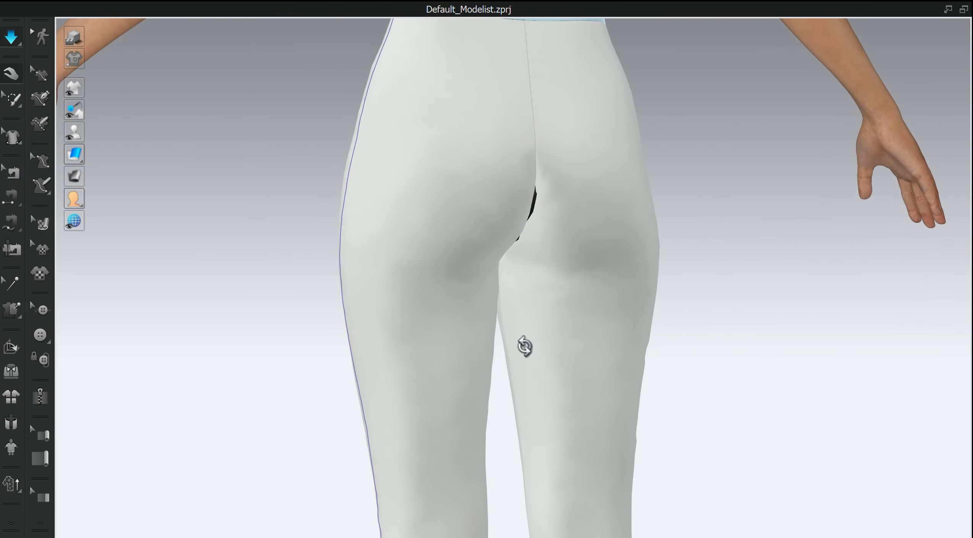
{"action": "scroll", "coordinate": [575, 283], "scroll_direction": "up", "scroll_amount": 2}
{"action": "right_click_drag", "start_coordinate": [570, 282], "coordinate": [501, 259]}
{"action": "left_click", "coordinate": [367, 175]}
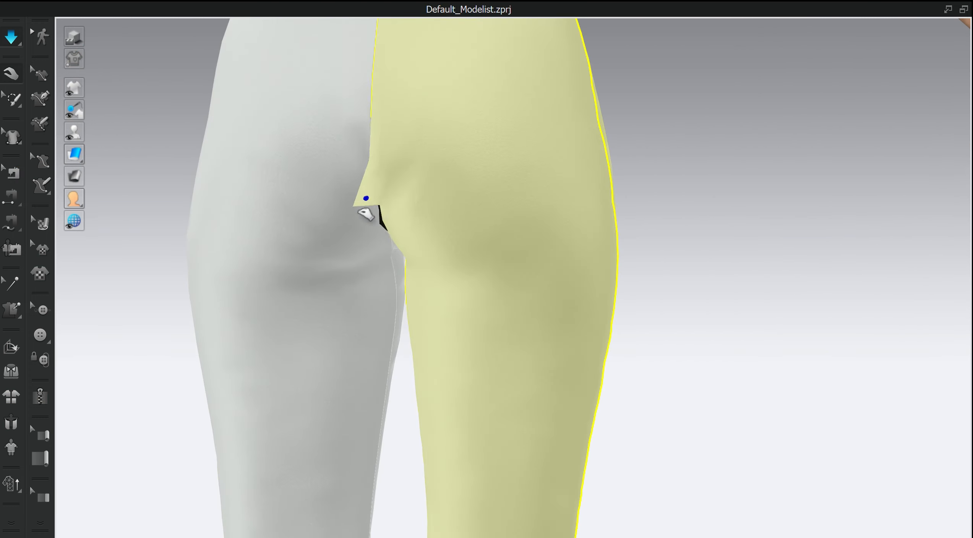
{"action": "right_click_drag", "start_coordinate": [365, 209], "coordinate": [441, 298]}
{"action": "left_click_drag", "start_coordinate": [409, 172], "coordinate": [358, 227]}
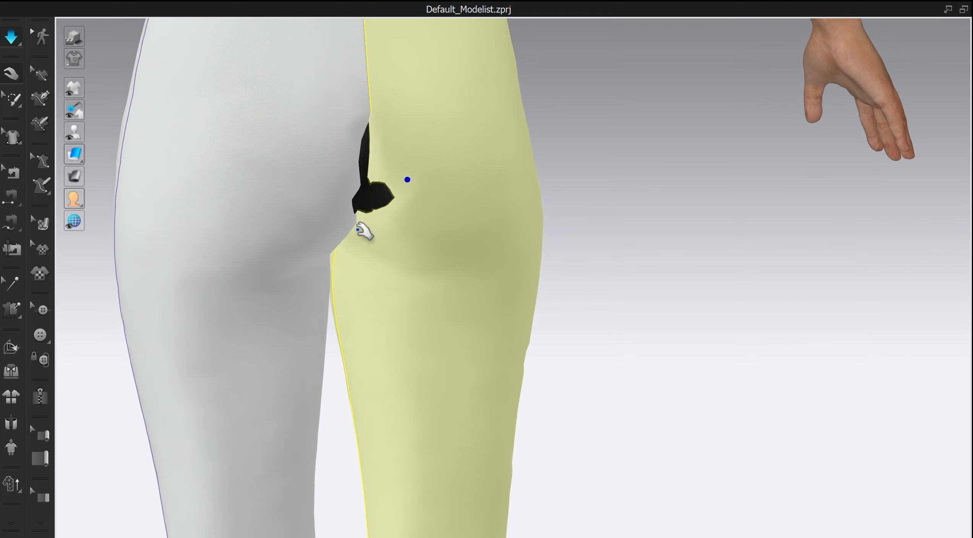
{"action": "right_click_drag", "start_coordinate": [394, 217], "coordinate": [359, 223]}
{"action": "right_click_drag", "start_coordinate": [371, 171], "coordinate": [439, 172]}
{"action": "left_click_drag", "start_coordinate": [379, 172], "coordinate": [411, 205]}
{"action": "scroll", "coordinate": [436, 284], "scroll_direction": "down", "scroll_amount": 5}
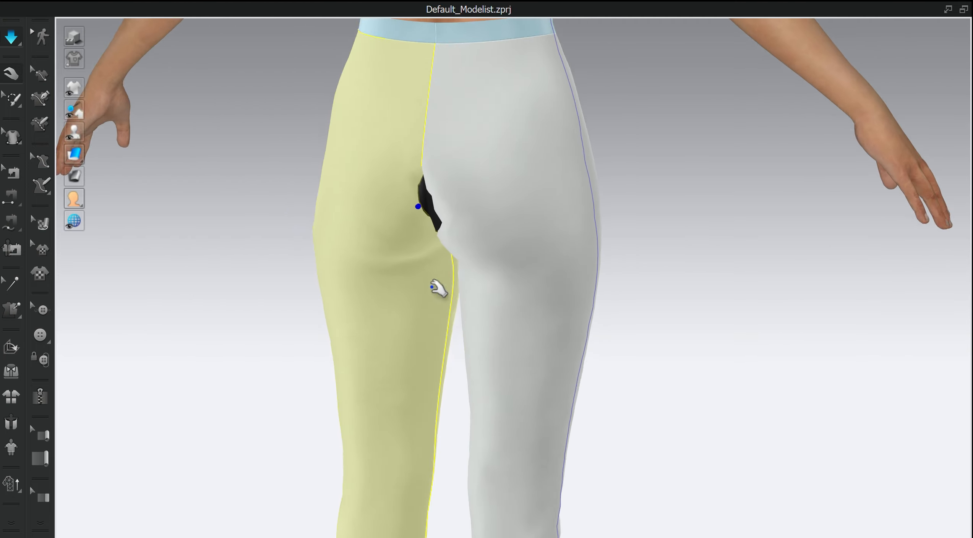
- Check the leg fit from the front and hide the avatar to view the pants alone
{"action": "right_click_drag", "start_coordinate": [436, 285], "coordinate": [589, 254]}
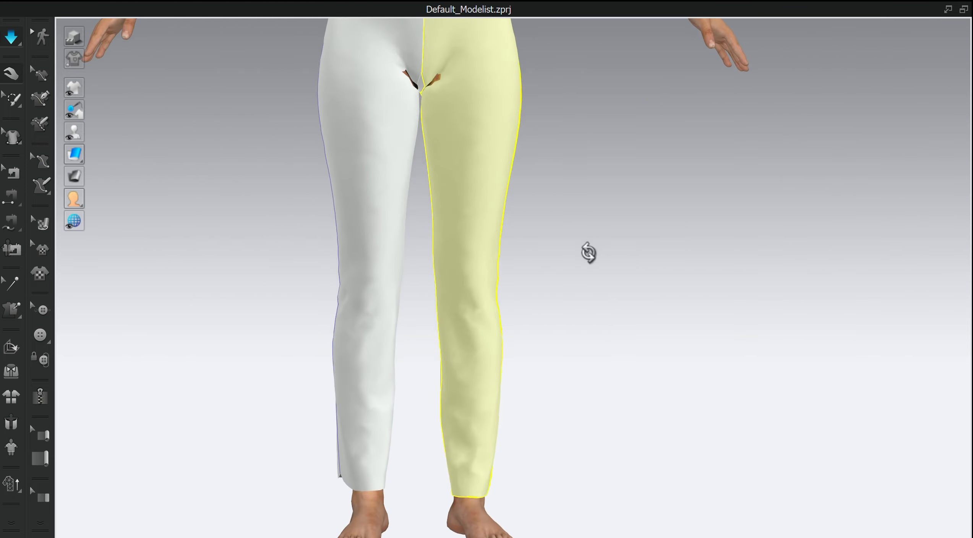
{"action": "scroll", "coordinate": [524, 183], "scroll_direction": "up", "scroll_amount": 3}
{"action": "scroll", "coordinate": [544, 186], "scroll_direction": "down", "scroll_amount": 3}
{"action": "middle_click_drag", "start_coordinate": [543, 186], "coordinate": [524, 268]}
{"action": "left_click", "coordinate": [14, 173]}
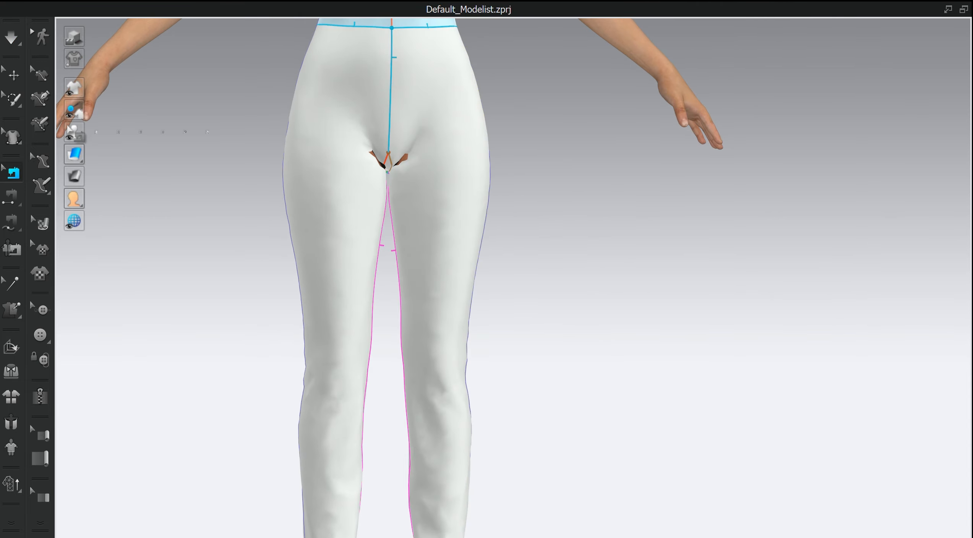
{"action": "left_click", "coordinate": [74, 132]}
{"action": "scroll", "coordinate": [309, 222], "scroll_direction": "down", "scroll_amount": 3}
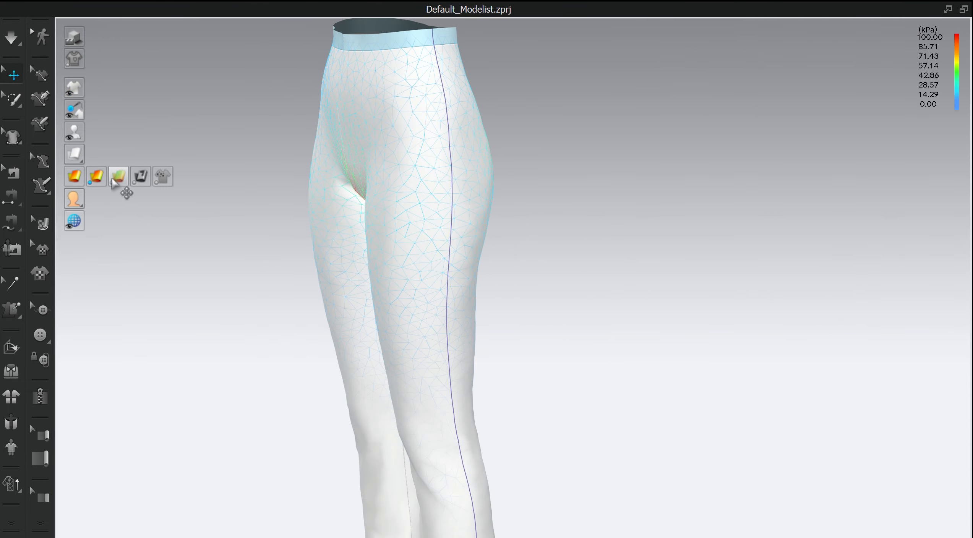
- Display the strain map and examine the fabric stretch over the hips, crotch and legs
{"action": "left_click", "coordinate": [113, 179]}
{"action": "right_click_drag", "start_coordinate": [237, 230], "coordinate": [281, 222]}
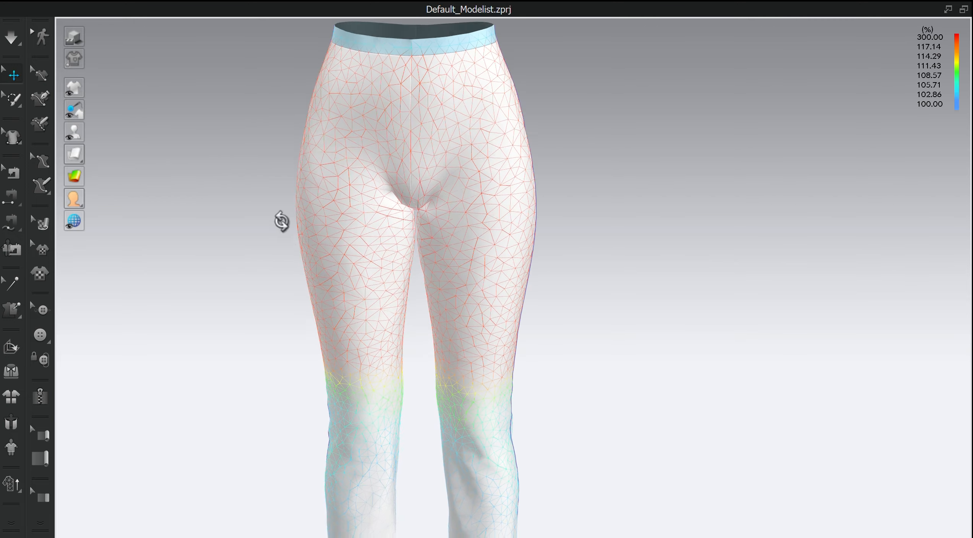
{"action": "scroll", "coordinate": [409, 249], "scroll_direction": "down", "scroll_amount": 3}
{"action": "scroll", "coordinate": [551, 337], "scroll_direction": "down", "scroll_amount": 1}
{"action": "middle_click_drag", "start_coordinate": [551, 337], "coordinate": [556, 296]}
{"action": "scroll", "coordinate": [550, 298], "scroll_direction": "up", "scroll_amount": 2}
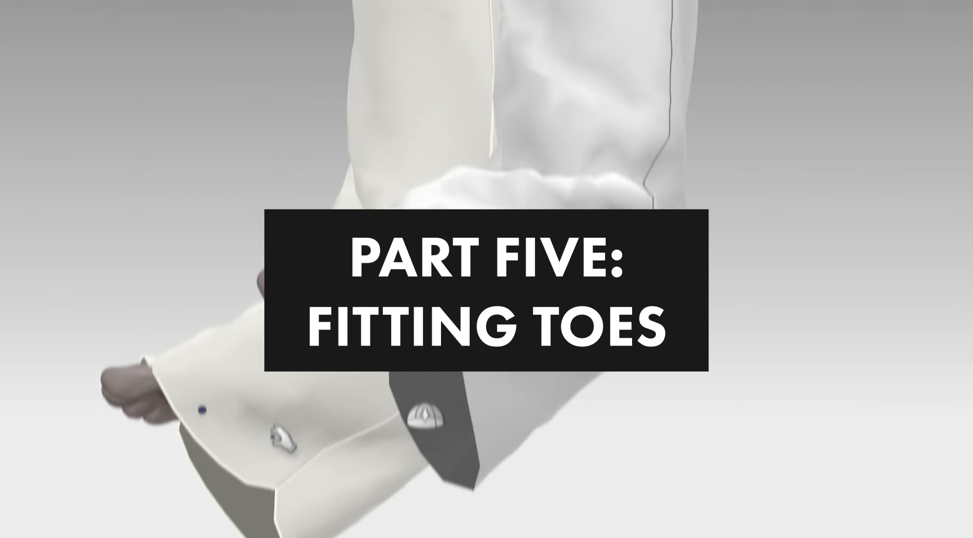
{"action": "right_click_drag", "start_coordinate": [283, 439], "coordinate": [459, 382]}
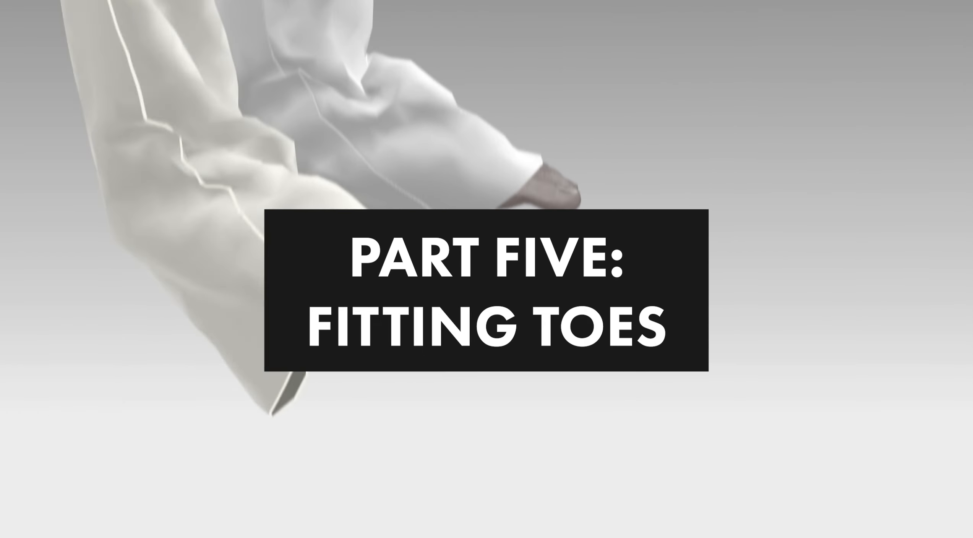
{"action": "left_click", "coordinate": [403, 321]}
{"action": "left_click", "coordinate": [478, 375]}
{"action": "right_click_drag", "start_coordinate": [547, 386], "coordinate": [573, 359]}
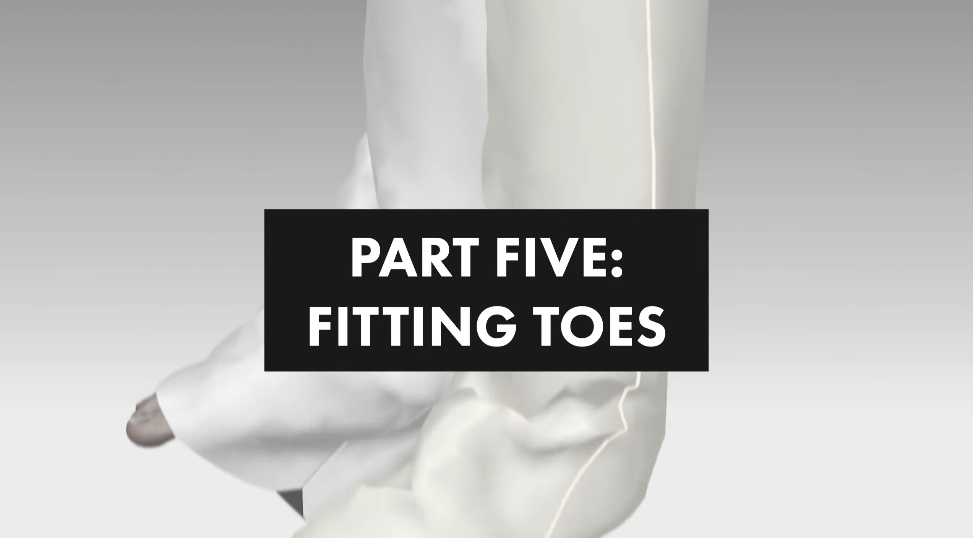
{"action": "right_click_drag", "start_coordinate": [464, 247], "coordinate": [472, 248]}
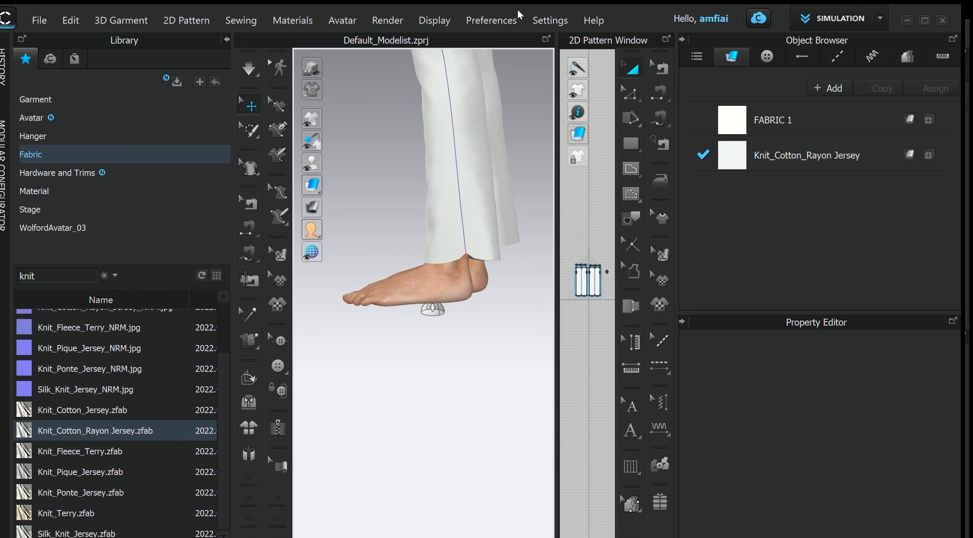
- Open the simulation properties and expand the Ground settings to check the collision option
{"action": "left_click", "coordinate": [500, 20]}
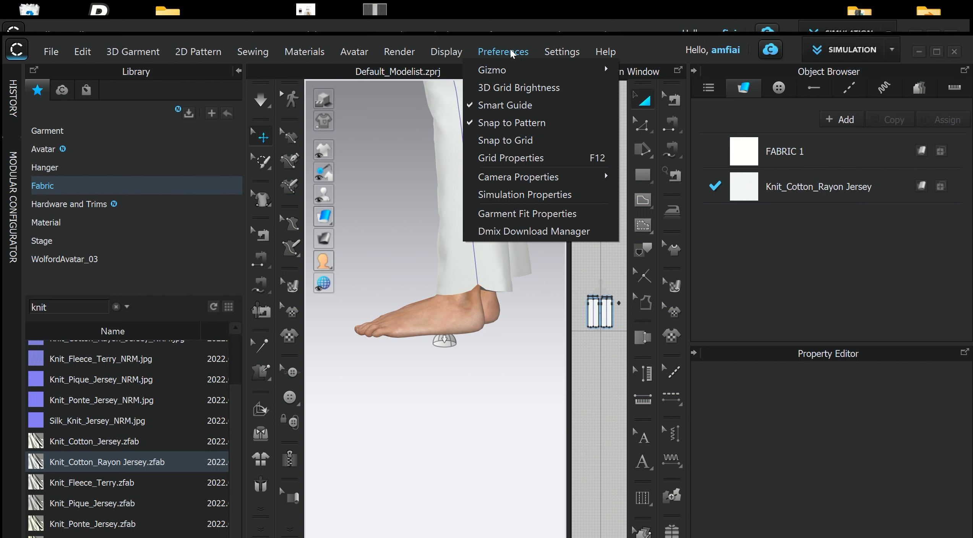
{"action": "left_click", "coordinate": [513, 195]}
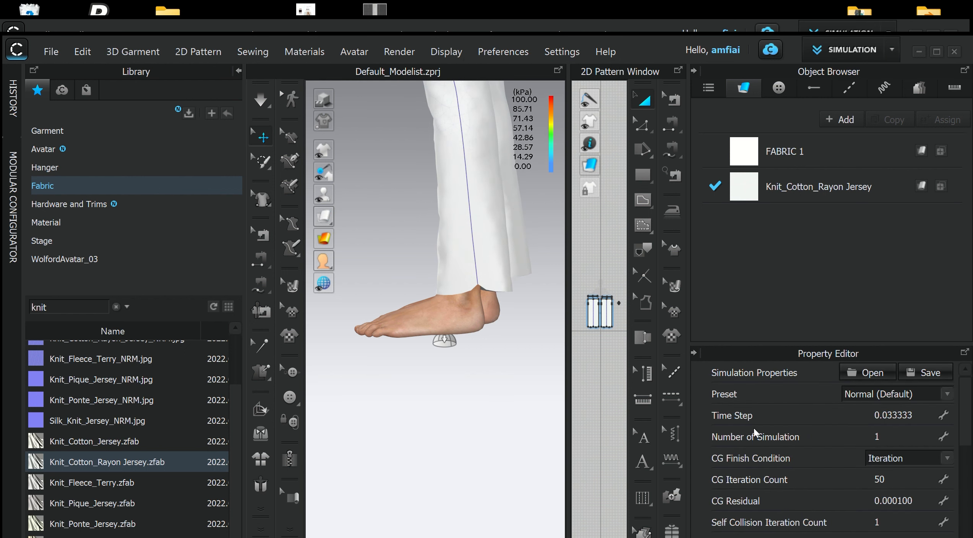
{"action": "scroll", "coordinate": [753, 428], "scroll_direction": "down", "scroll_amount": 2}
{"action": "scroll", "coordinate": [756, 440], "scroll_direction": "down", "scroll_amount": 3}
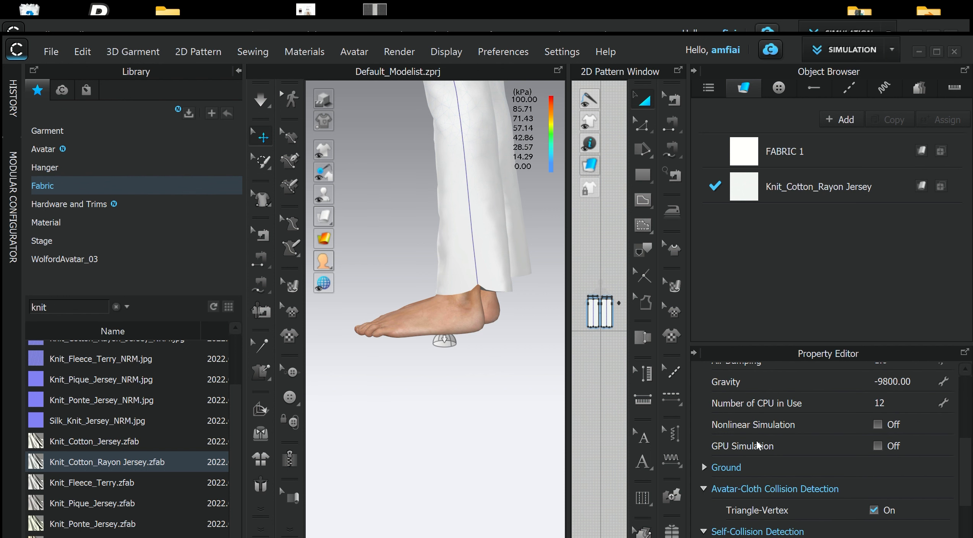
{"action": "scroll", "coordinate": [759, 445], "scroll_direction": "down", "scroll_amount": 2}
{"action": "left_click", "coordinate": [707, 422]}
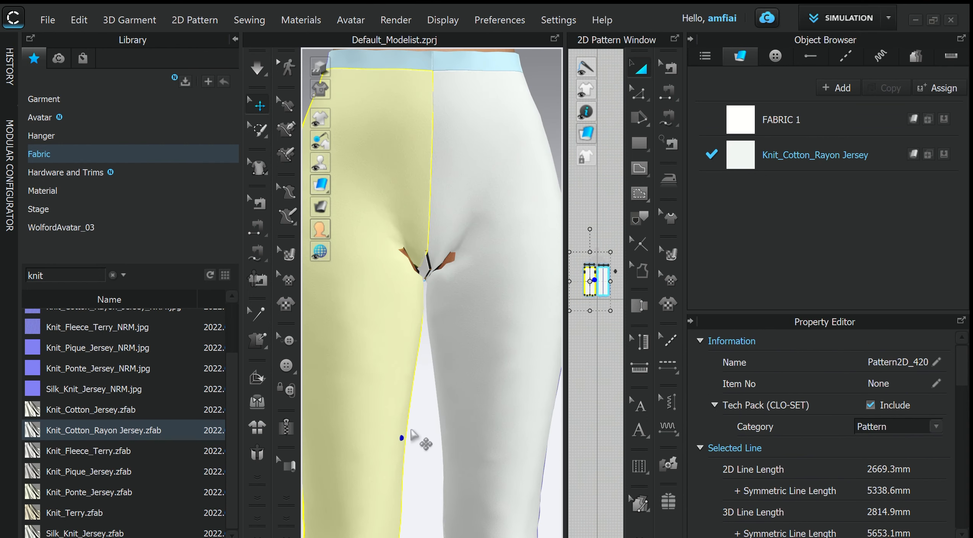
- Freeze the gusset piece between the legs
{"action": "left_click", "coordinate": [424, 268]}
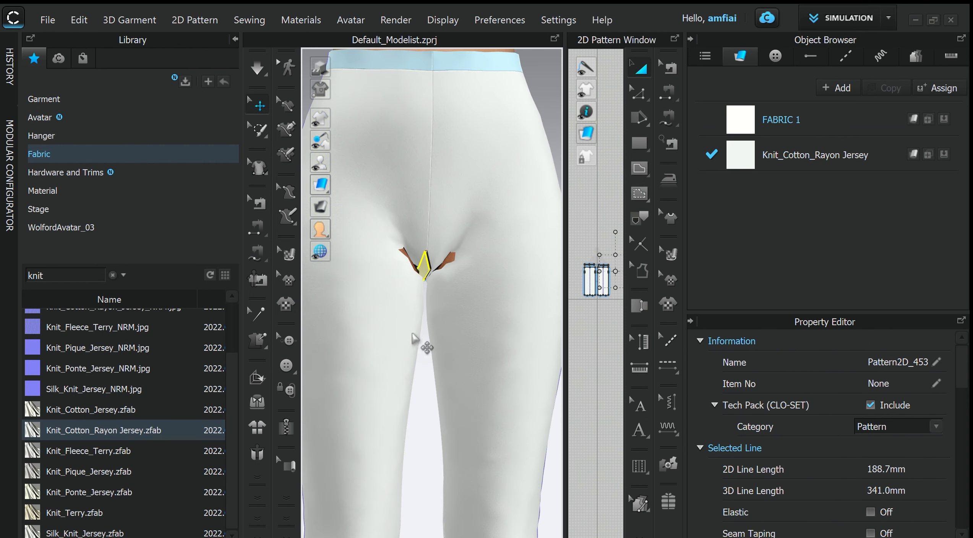
{"action": "right_click", "coordinate": [427, 269]}
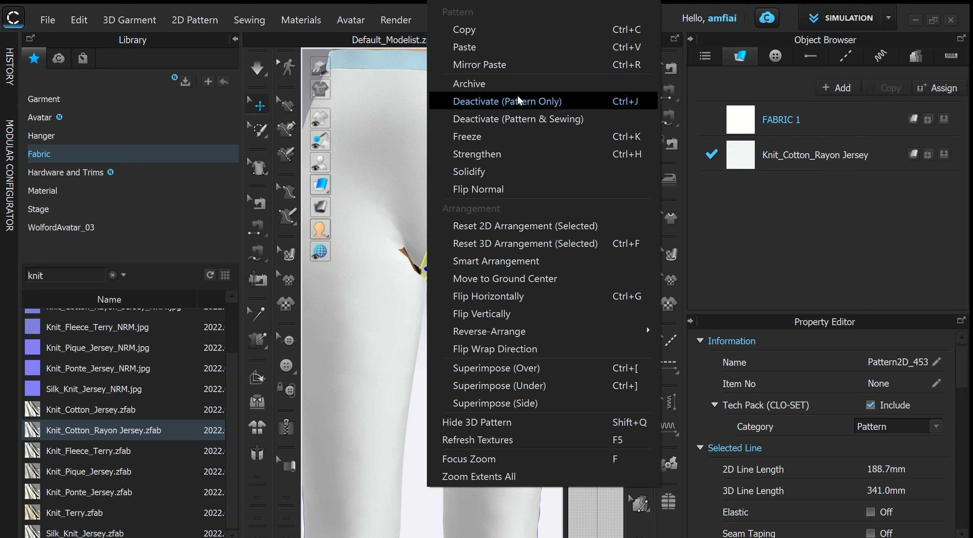
{"action": "left_click", "coordinate": [496, 134]}
{"action": "scroll", "coordinate": [501, 325], "scroll_direction": "down", "scroll_amount": 4}
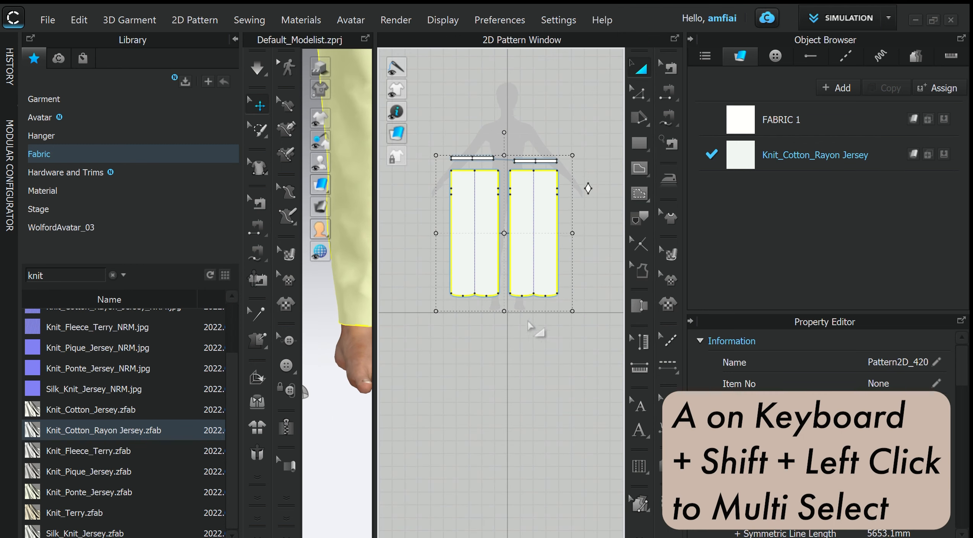
- Lengthen both leg pieces to a height of 1073.3 mm (109.76%) and run the simulation on the avatar
{"action": "right_click", "coordinate": [502, 325]}
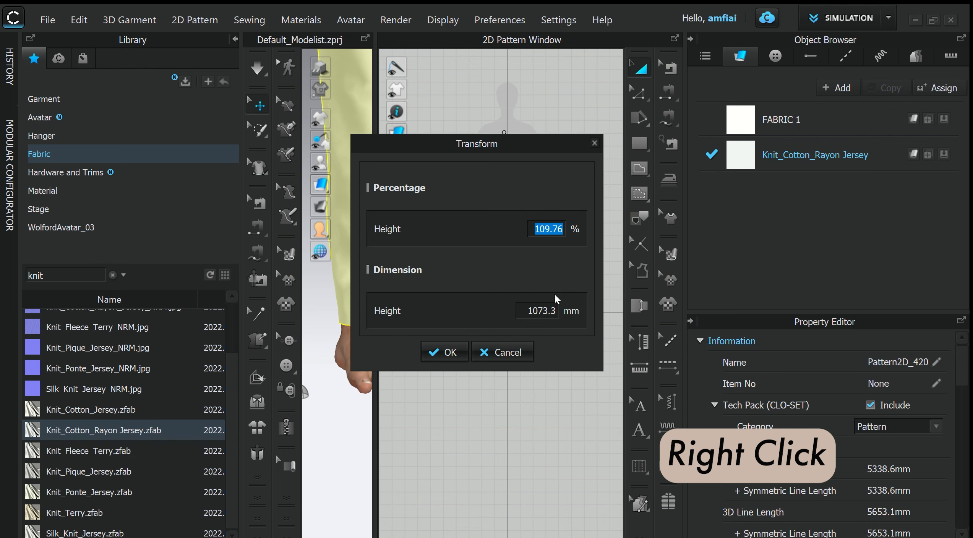
{"action": "key", "text": "Return"}
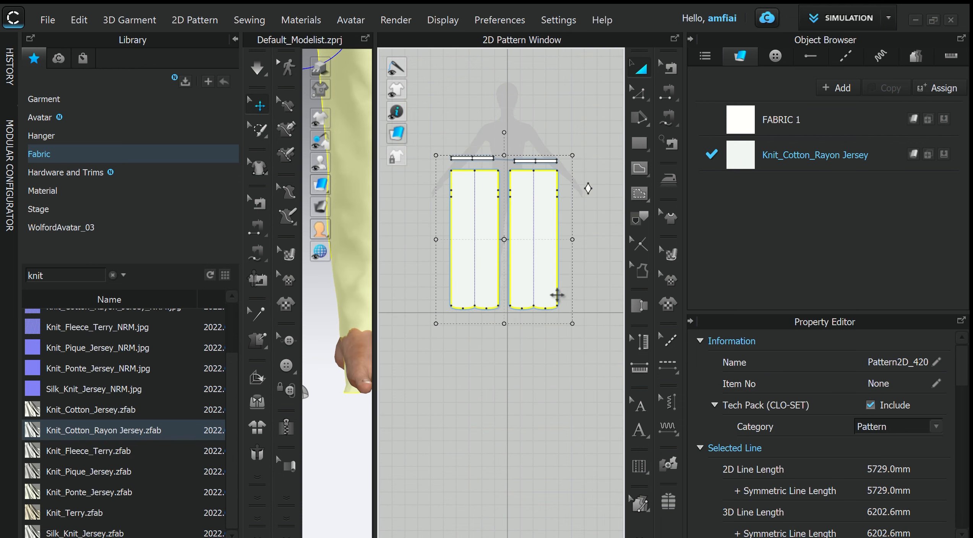
{"action": "left_click", "coordinate": [365, 38]}
{"action": "right_click_drag", "start_coordinate": [516, 306], "coordinate": [521, 349]}
{"action": "key", "text": "space"}
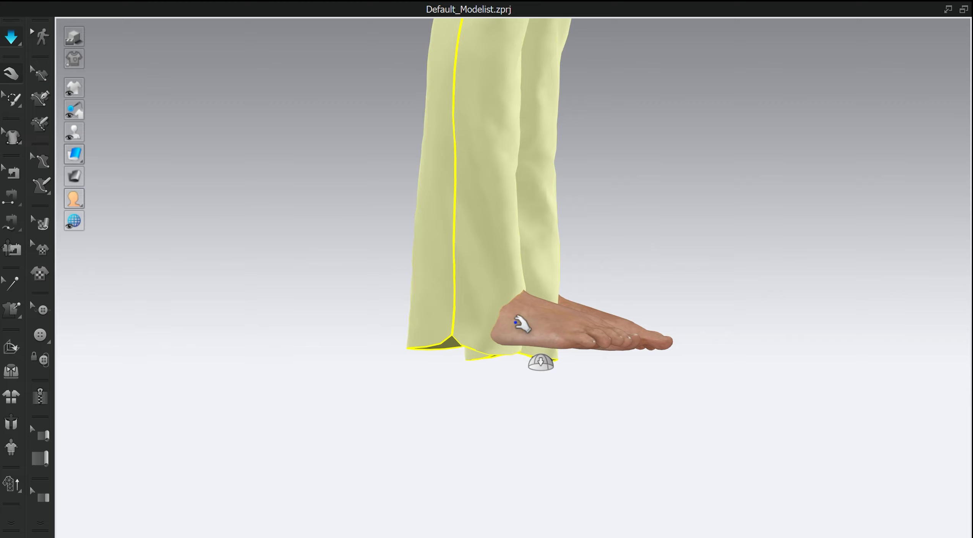
- Pull the hems of both legs forward over the avatar's feet during simulation
{"action": "left_click_drag", "start_coordinate": [614, 307], "coordinate": [622, 301]}
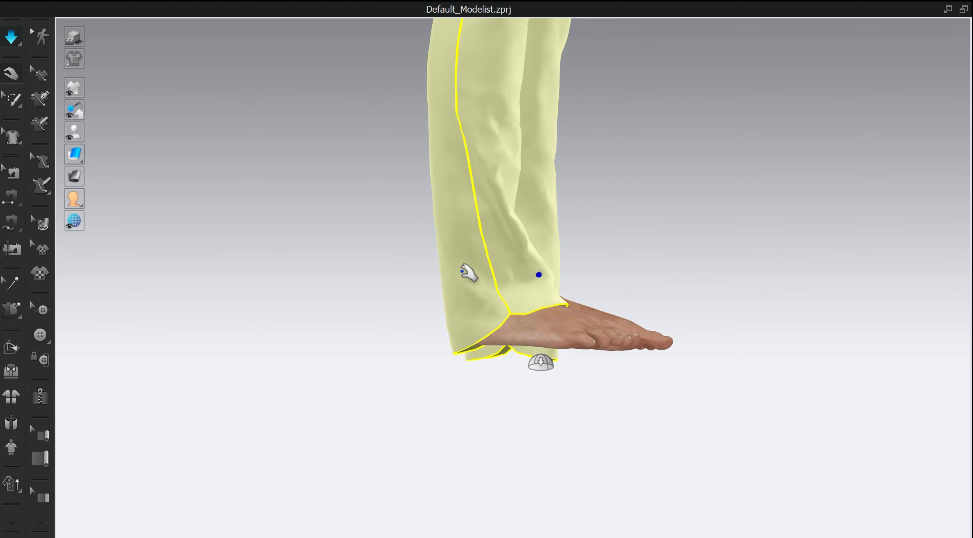
{"action": "left_click_drag", "start_coordinate": [459, 271], "coordinate": [493, 342]}
{"action": "right_click_drag", "start_coordinate": [537, 335], "coordinate": [496, 199]}
{"action": "left_click_drag", "start_coordinate": [343, 287], "coordinate": [236, 237]}
{"action": "right_click_drag", "start_coordinate": [236, 237], "coordinate": [497, 405]}
{"action": "left_click_drag", "start_coordinate": [278, 294], "coordinate": [458, 252]}
{"action": "right_click_drag", "start_coordinate": [459, 252], "coordinate": [390, 380]}
- Lengthen both leg pieces further to a height of 1135.3 mm (105.55%) and resimulate the pants
{"action": "left_click", "coordinate": [949, 10]}
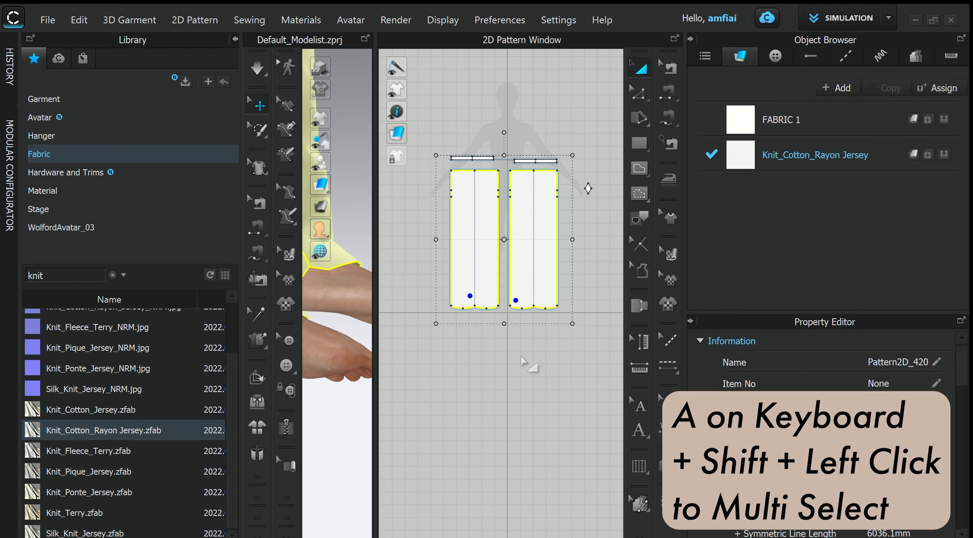
{"action": "right_click", "coordinate": [506, 324]}
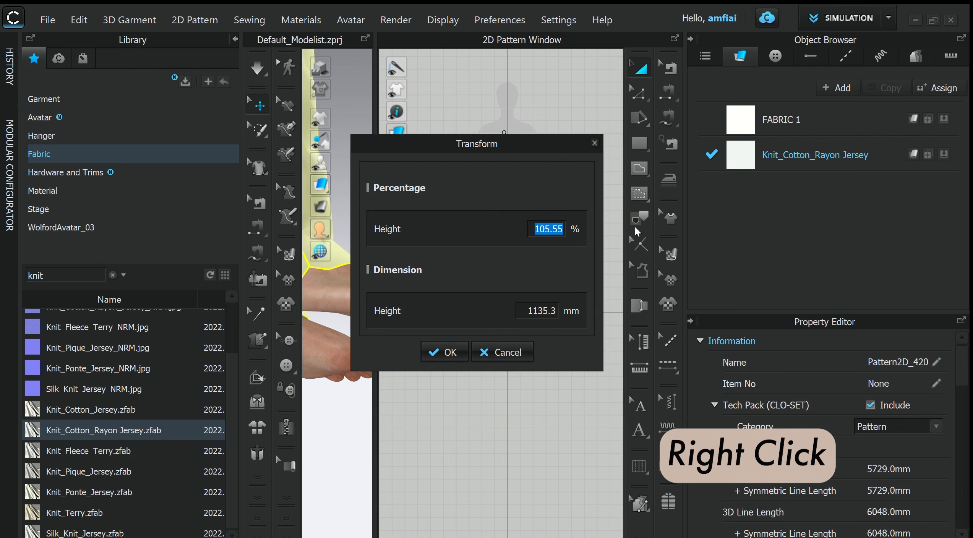
{"action": "key", "text": "Return"}
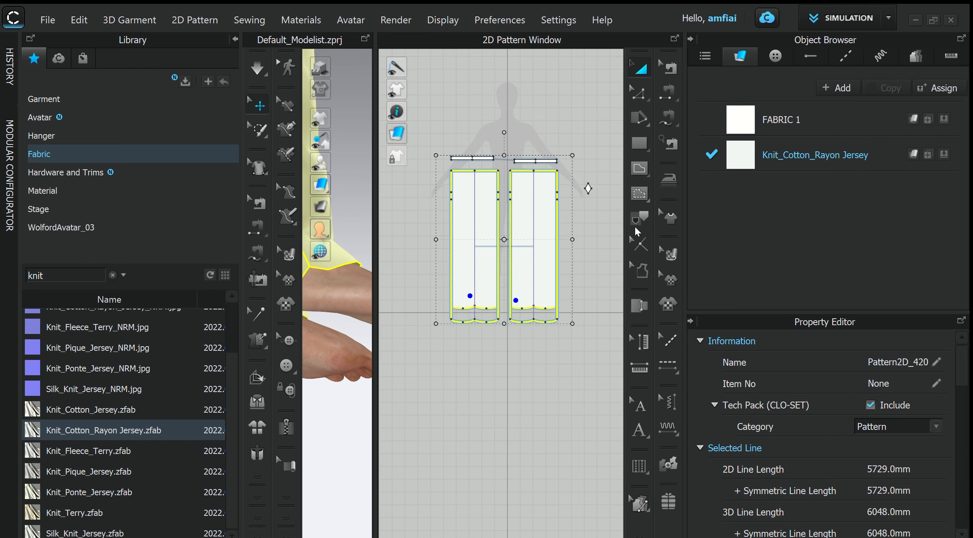
{"action": "left_click", "coordinate": [365, 38]}
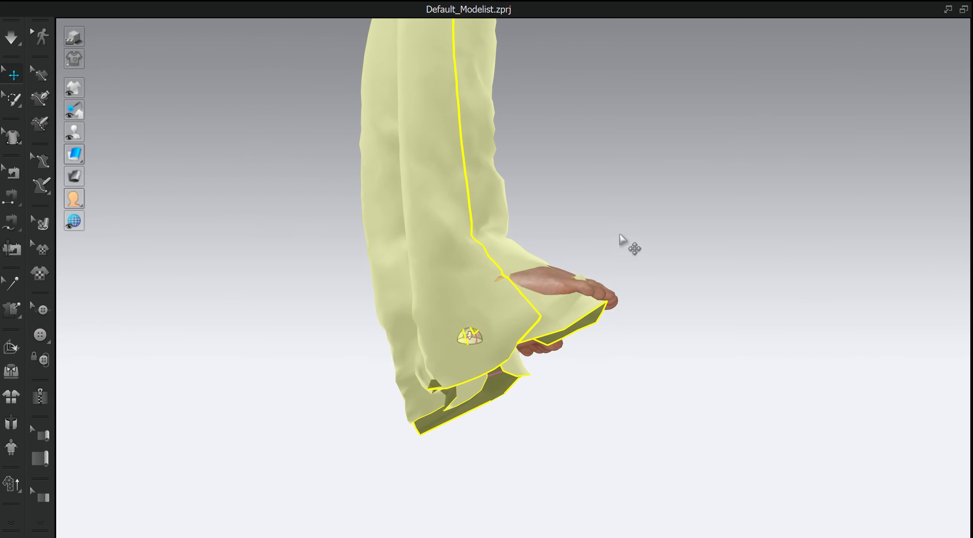
{"action": "key", "text": "space"}
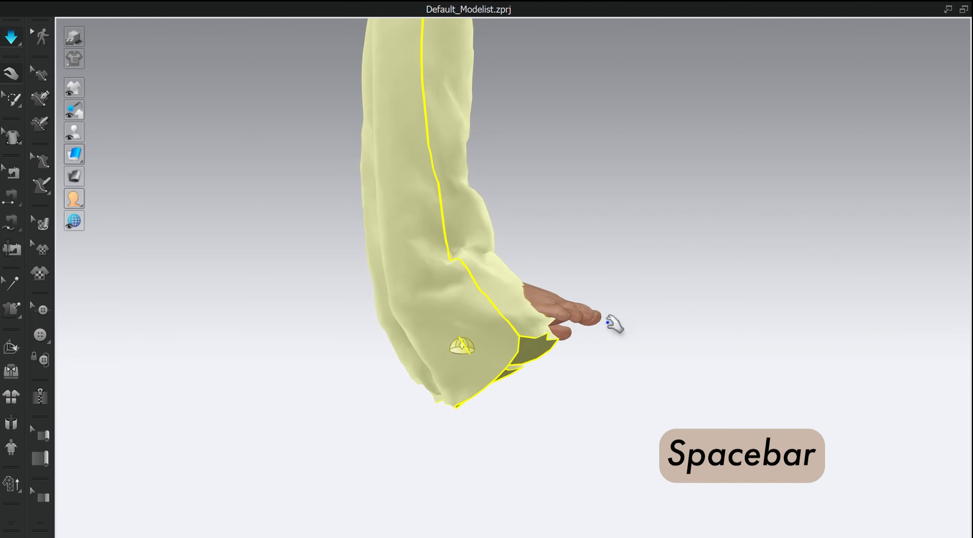
- Pull the lengthened leg fabric around the avatar's feet towards the toes on both sides
{"action": "left_click_drag", "start_coordinate": [540, 345], "coordinate": [658, 274]}
{"action": "right_click_drag", "start_coordinate": [661, 283], "coordinate": [514, 325]}
{"action": "left_click_drag", "start_coordinate": [598, 365], "coordinate": [521, 256]}
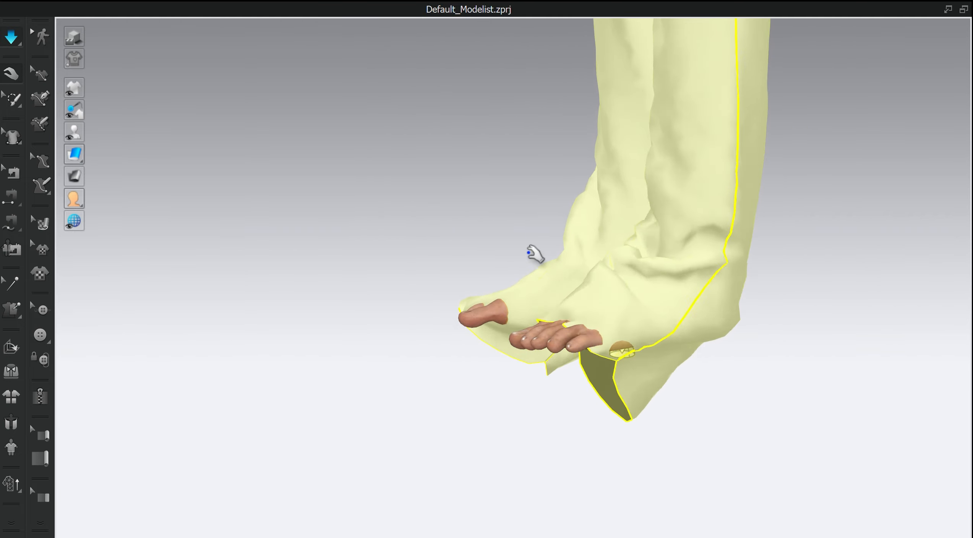
{"action": "left_click_drag", "start_coordinate": [553, 311], "coordinate": [511, 281]}
{"action": "right_click_drag", "start_coordinate": [639, 419], "coordinate": [453, 469]}
{"action": "left_click_drag", "start_coordinate": [451, 371], "coordinate": [564, 313]}
{"action": "right_click_drag", "start_coordinate": [654, 474], "coordinate": [564, 496]}
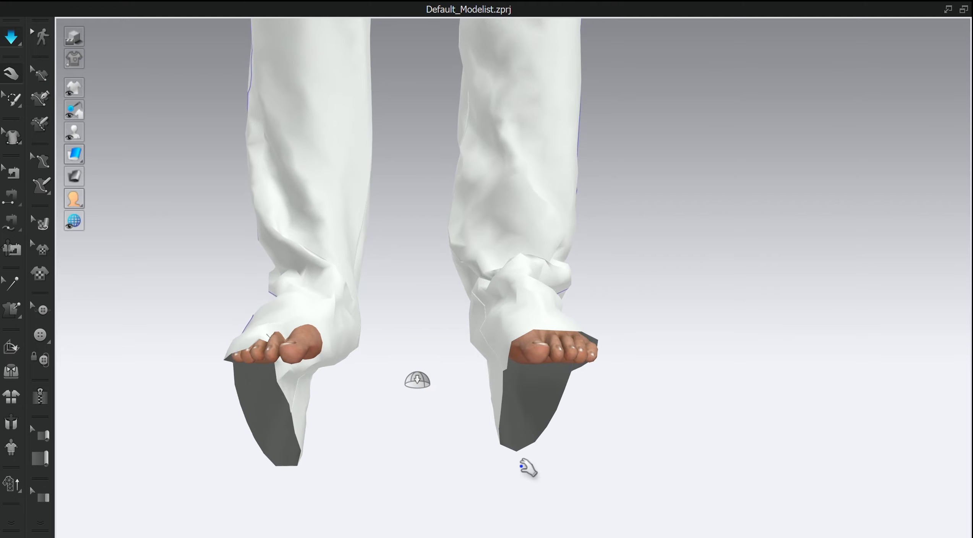
- Straighten the right leg's opening around the toes and draw the left leg's upper hem over the foot
{"action": "left_click_drag", "start_coordinate": [315, 397], "coordinate": [374, 298]}
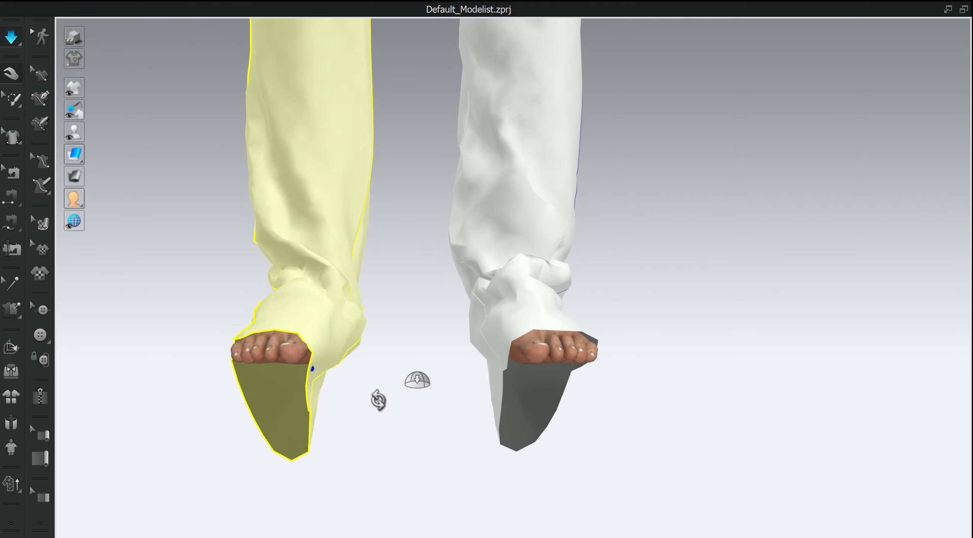
{"action": "right_click_drag", "start_coordinate": [370, 397], "coordinate": [325, 417]}
{"action": "right_click_drag", "start_coordinate": [509, 326], "coordinate": [552, 354]}
{"action": "left_click_drag", "start_coordinate": [369, 480], "coordinate": [312, 476]}
{"action": "right_click_drag", "start_coordinate": [407, 474], "coordinate": [682, 488]}
{"action": "left_click_drag", "start_coordinate": [408, 481], "coordinate": [438, 480]}
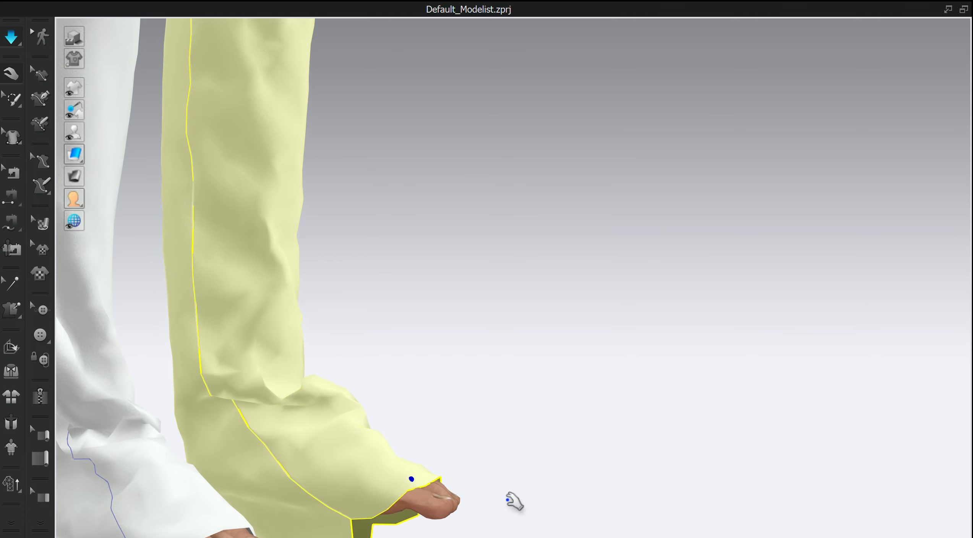
{"action": "right_click_drag", "start_coordinate": [515, 504], "coordinate": [620, 270]}
{"action": "middle_click_drag", "start_coordinate": [620, 270], "coordinate": [629, 274]}
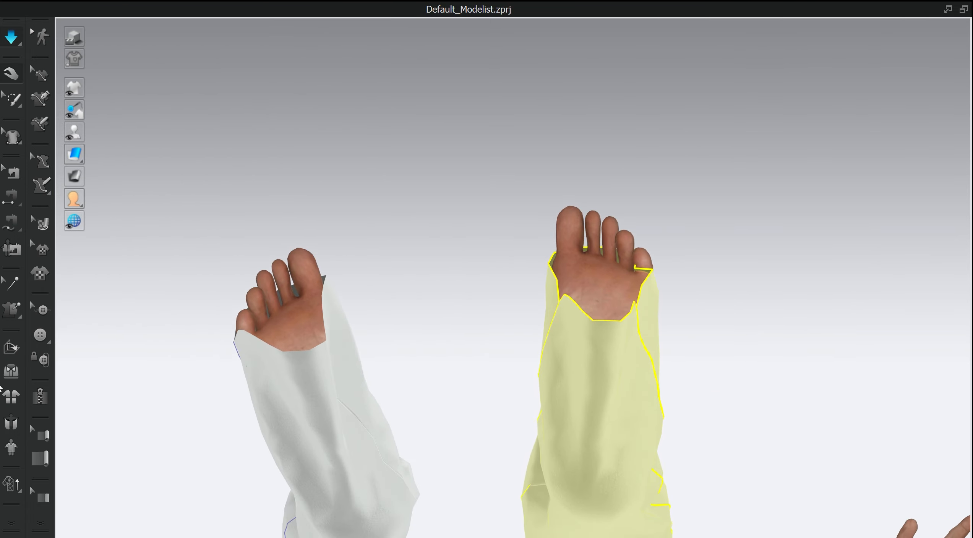
- Tack the right leg's underside hem to the little and middle toes, and the left leg's to the second toe
{"action": "left_click", "coordinate": [20, 310]}
{"action": "right_click_drag", "start_coordinate": [331, 333], "coordinate": [305, 352]}
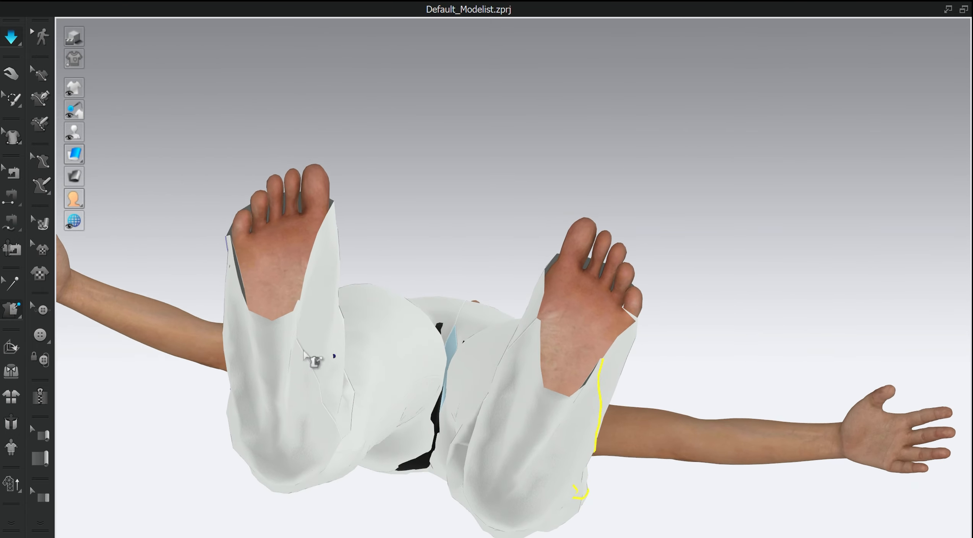
{"action": "left_click", "coordinate": [242, 307]}
{"action": "left_click", "coordinate": [240, 217]}
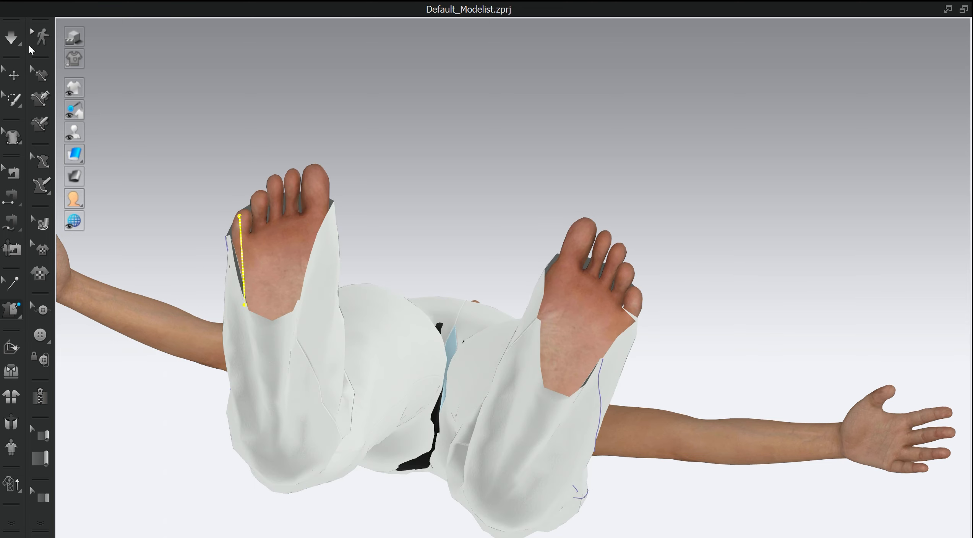
{"action": "left_click", "coordinate": [281, 326]}
{"action": "left_click", "coordinate": [276, 178]}
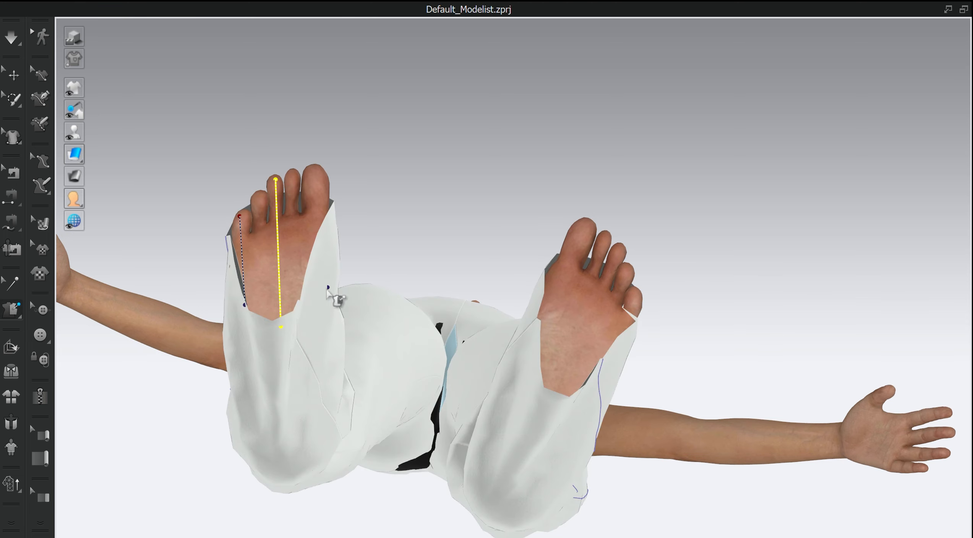
{"action": "left_click", "coordinate": [557, 398]}
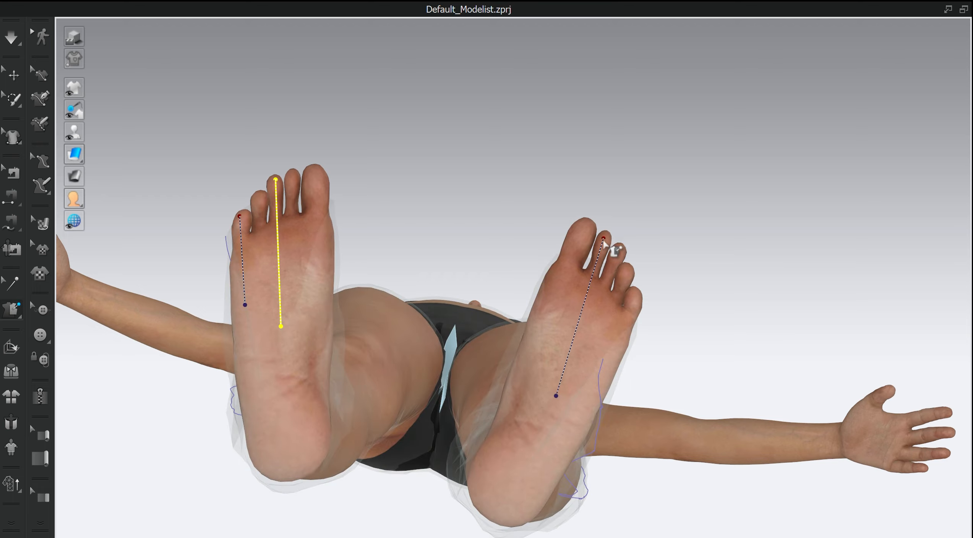
{"action": "left_click", "coordinate": [604, 235]}
- Tack the left leg's remaining hem points to the avatar's big toe and little toe
{"action": "right_click_drag", "start_coordinate": [674, 352], "coordinate": [604, 248]}
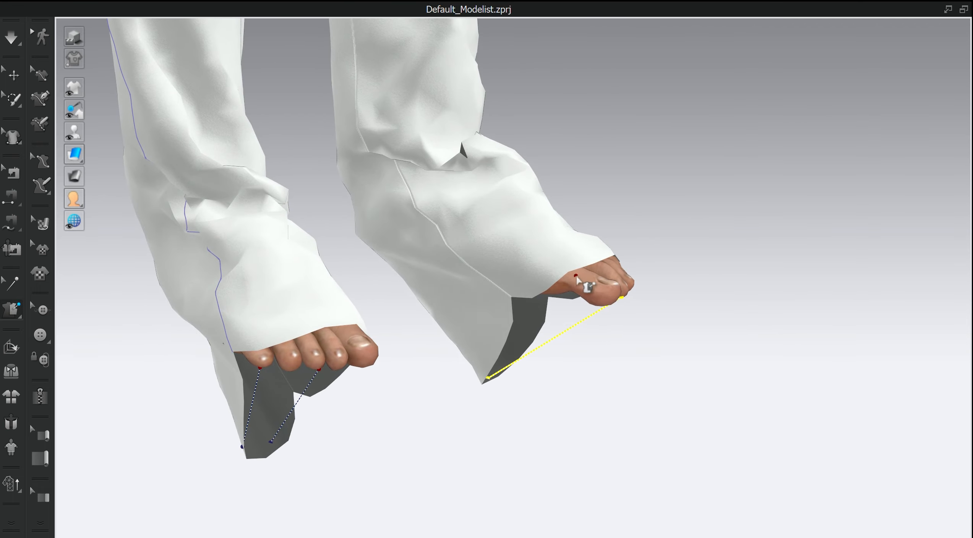
{"action": "left_click", "coordinate": [515, 297]}
{"action": "left_click", "coordinate": [610, 297]}
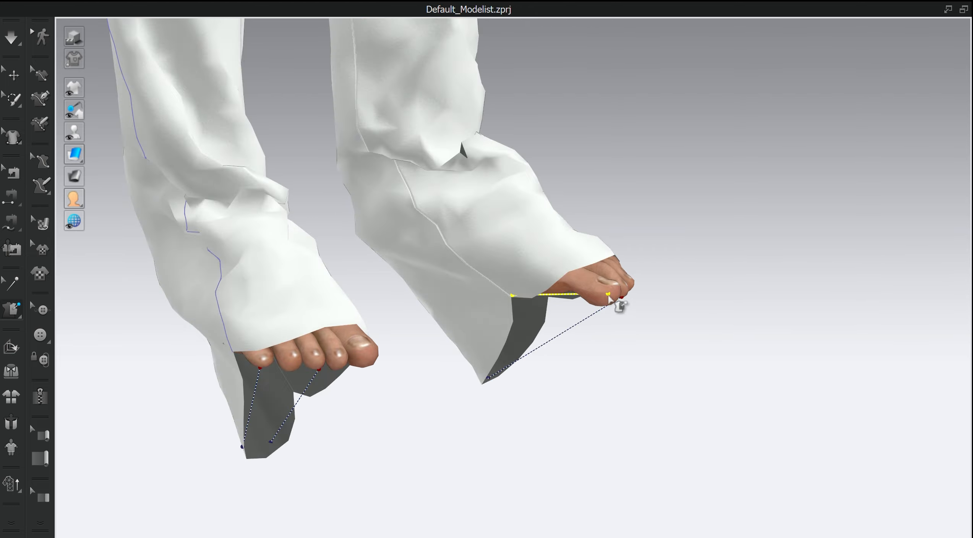
{"action": "right_click_drag", "start_coordinate": [610, 297], "coordinate": [669, 292]}
{"action": "key", "text": "shift+c"}
{"action": "left_click", "coordinate": [594, 269]}
{"action": "right_click_drag", "start_coordinate": [612, 302], "coordinate": [572, 286]}
- Tack the right leg's inner hem points to the big toe, using the see-through garment to reach it
{"action": "scroll", "coordinate": [586, 300], "scroll_direction": "up", "scroll_amount": 3}
{"action": "key", "text": "shift+c"}
{"action": "left_click", "coordinate": [588, 252]}
{"action": "right_click_drag", "start_coordinate": [588, 251], "coordinate": [532, 278]}
{"action": "key", "text": "shift+c"}
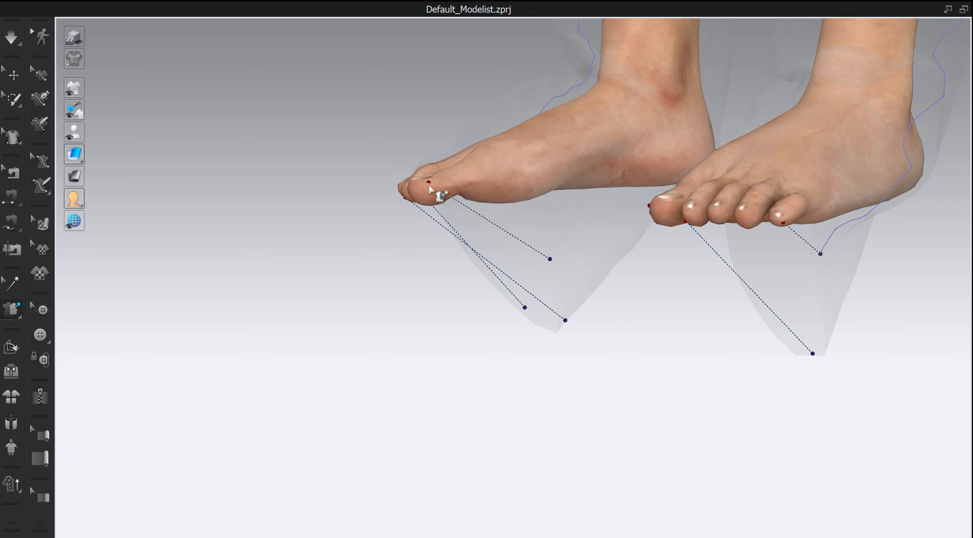
{"action": "left_click", "coordinate": [429, 186]}
- Simulate the garment so the tacks draw both hems over the avatar's toes
{"action": "scroll", "coordinate": [493, 321], "scroll_direction": "down", "scroll_amount": 3}
{"action": "right_click_drag", "start_coordinate": [491, 326], "coordinate": [538, 347]}
{"action": "scroll", "coordinate": [526, 328], "scroll_direction": "down", "scroll_amount": 2}
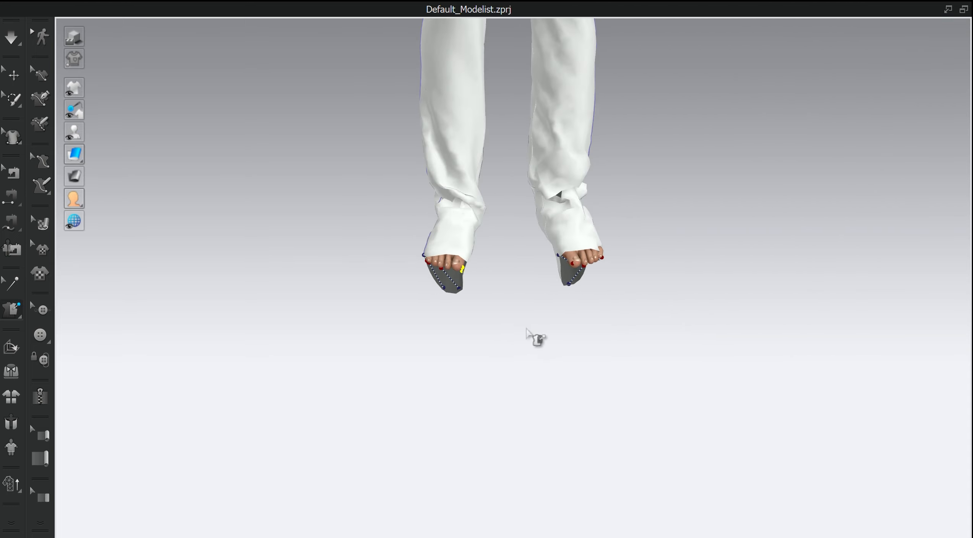
{"action": "scroll", "coordinate": [527, 329], "scroll_direction": "down", "scroll_amount": 3}
{"action": "middle_click_drag", "start_coordinate": [534, 325], "coordinate": [521, 394]}
{"action": "right_click_drag", "start_coordinate": [521, 393], "coordinate": [361, 372]}
{"action": "key", "text": "space"}
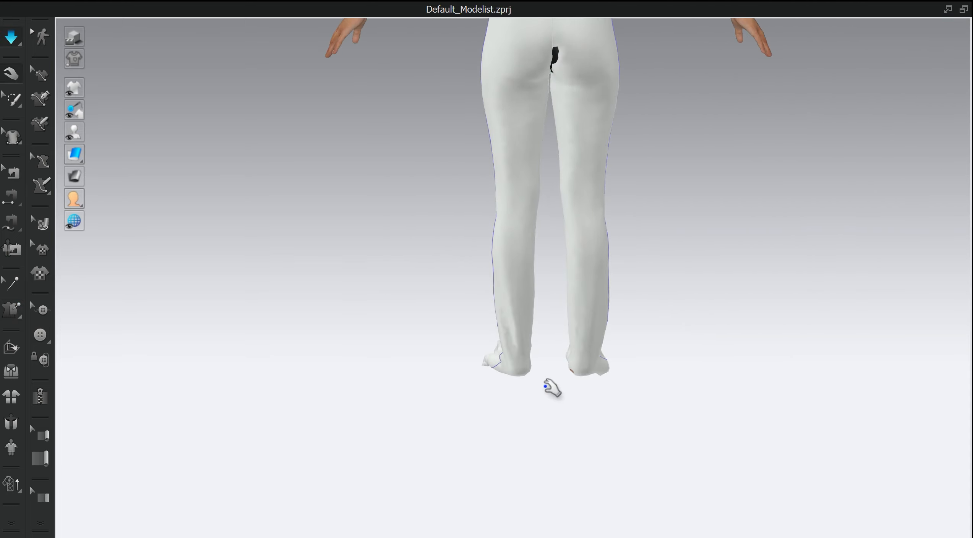
{"action": "right_click_drag", "start_coordinate": [545, 386], "coordinate": [808, 398]}
{"action": "scroll", "coordinate": [627, 401], "scroll_direction": "up", "scroll_amount": 4}
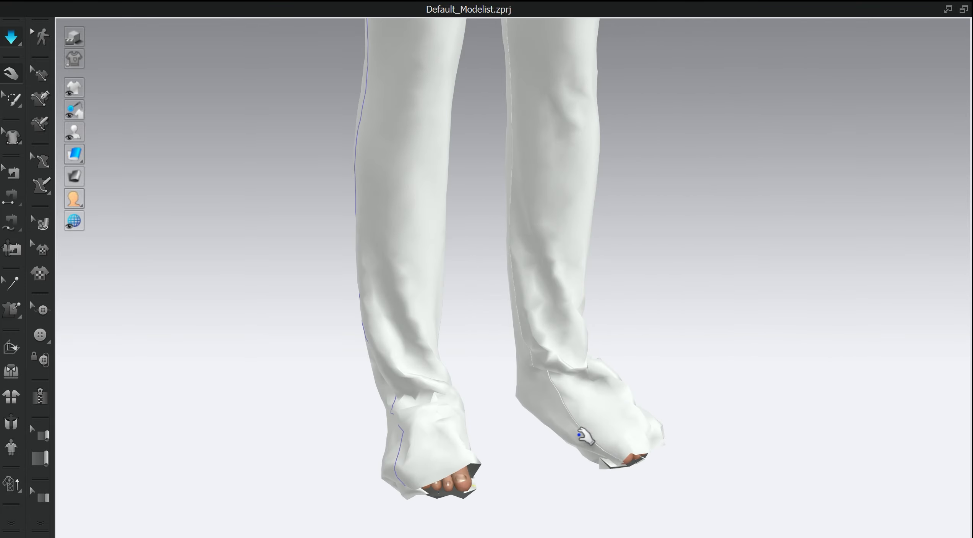
- Pull the left leg's hem fully over the toes, stop the simulation and return to the 2D pattern layout
{"action": "right_click_drag", "start_coordinate": [581, 436], "coordinate": [479, 208]}
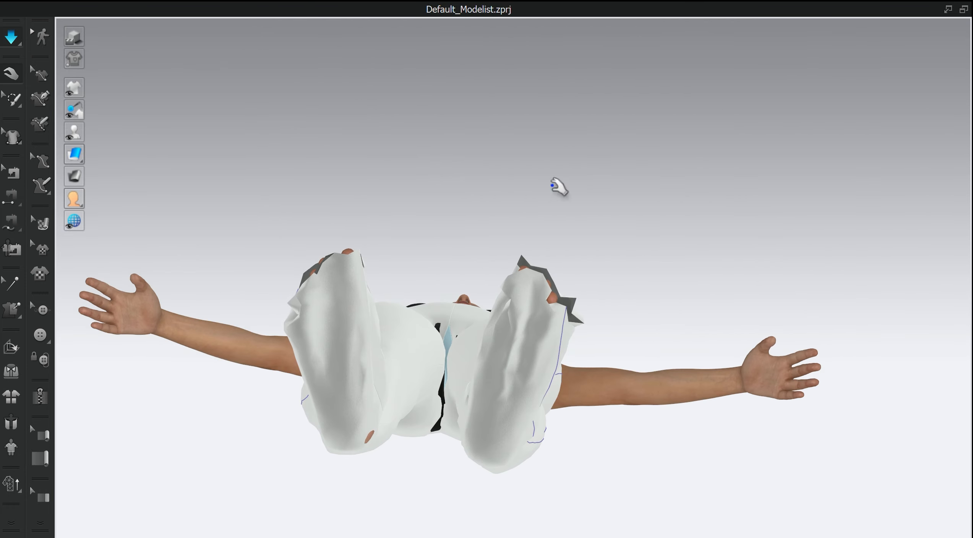
{"action": "left_click_drag", "start_coordinate": [542, 313], "coordinate": [567, 254]}
{"action": "right_click_drag", "start_coordinate": [567, 254], "coordinate": [614, 328]}
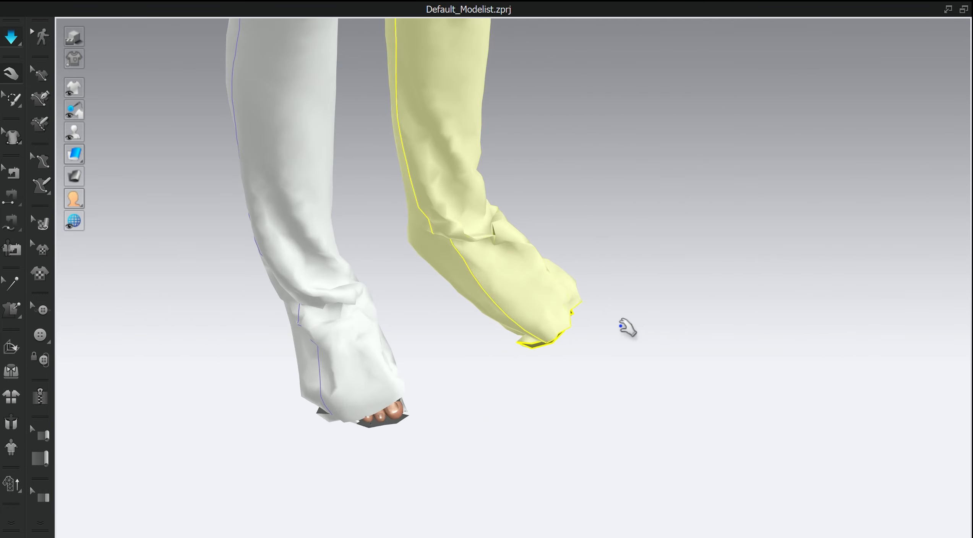
{"action": "key", "text": "space"}
{"action": "left_click", "coordinate": [949, 9]}
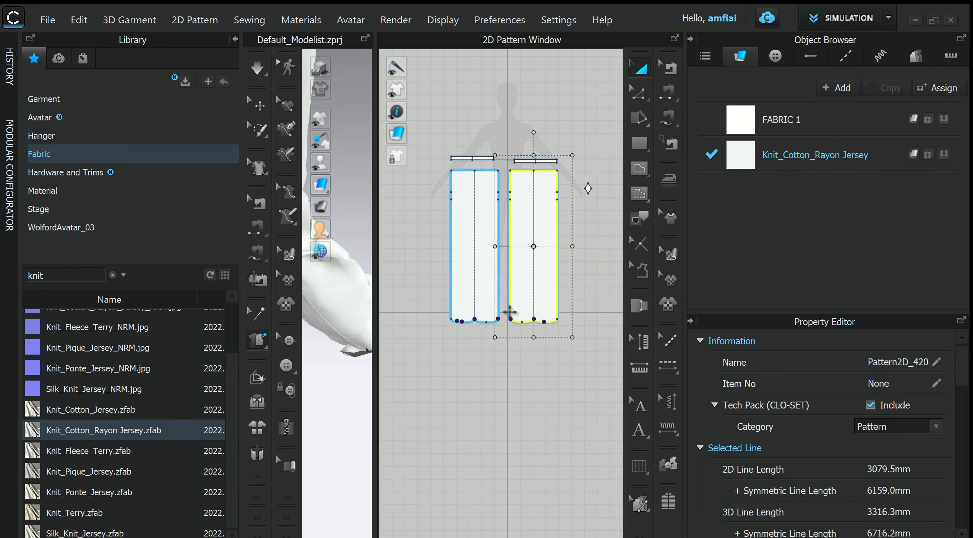
{"action": "left_click", "coordinate": [668, 92]}
{"action": "scroll", "coordinate": [558, 325], "scroll_direction": "up", "scroll_amount": 3}
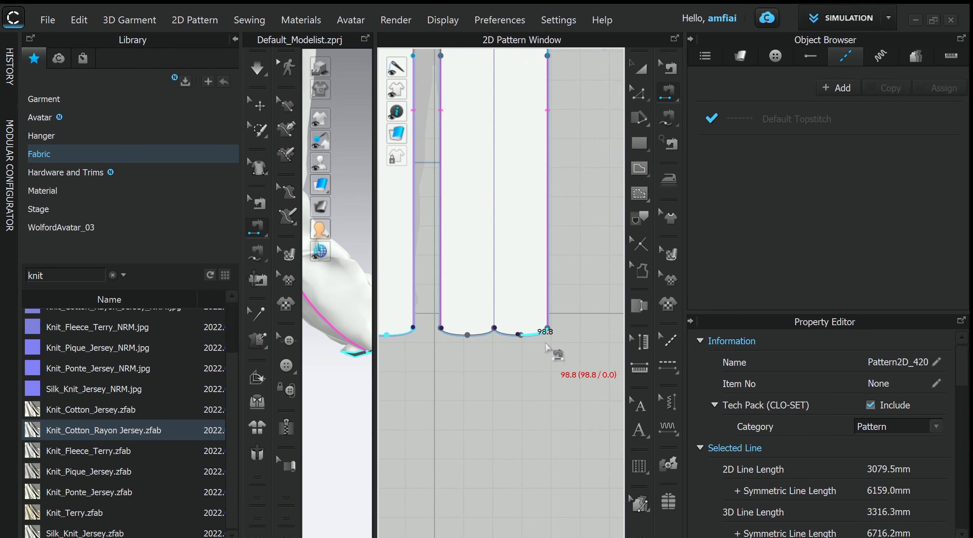
{"action": "left_click", "coordinate": [540, 338]}
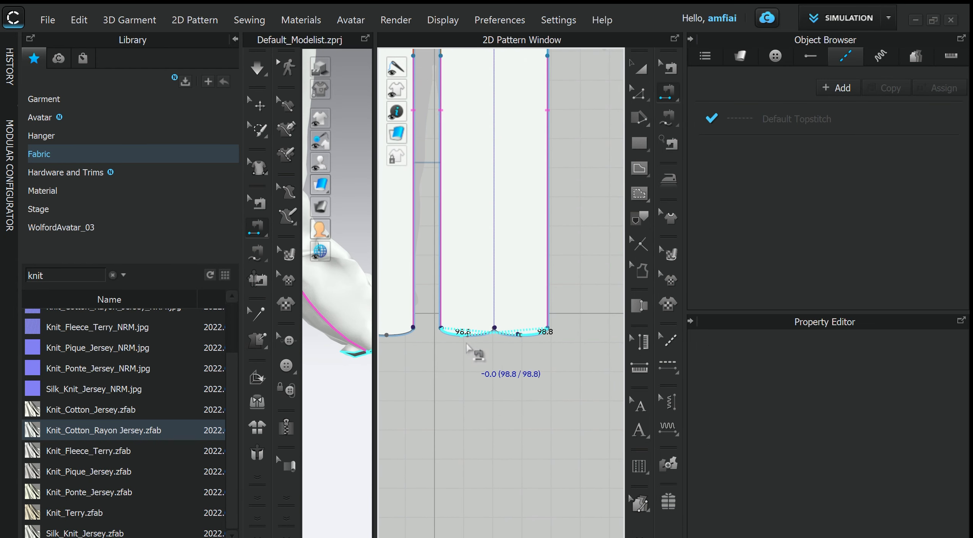
- Convert the midpoint of each hem curve on the leg pieces to a curve point, making each half one segment
{"action": "left_click", "coordinate": [637, 96]}
{"action": "scroll", "coordinate": [599, 156], "scroll_direction": "down", "scroll_amount": 5}
{"action": "scroll", "coordinate": [543, 332], "scroll_direction": "up", "scroll_amount": 8}
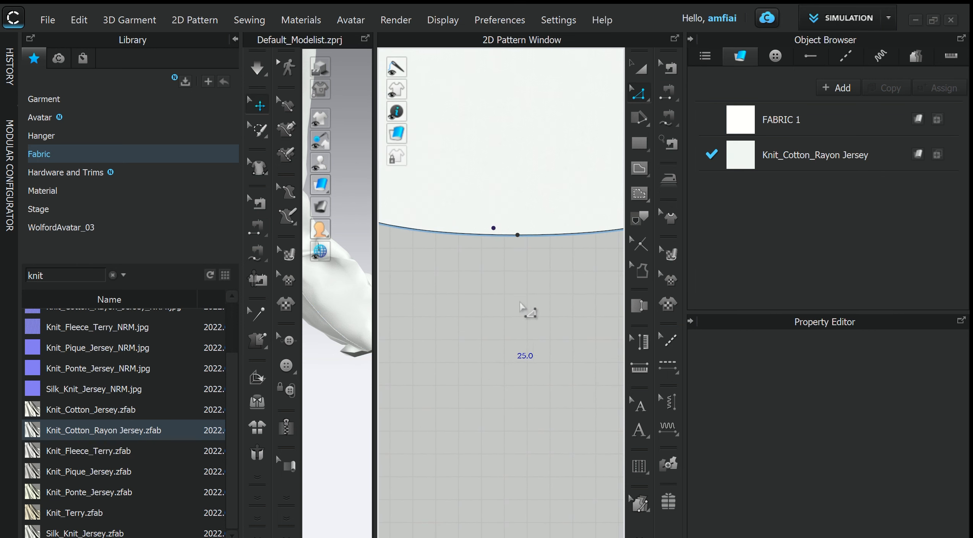
{"action": "left_click", "coordinate": [517, 234]}
{"action": "right_click", "coordinate": [517, 235]}
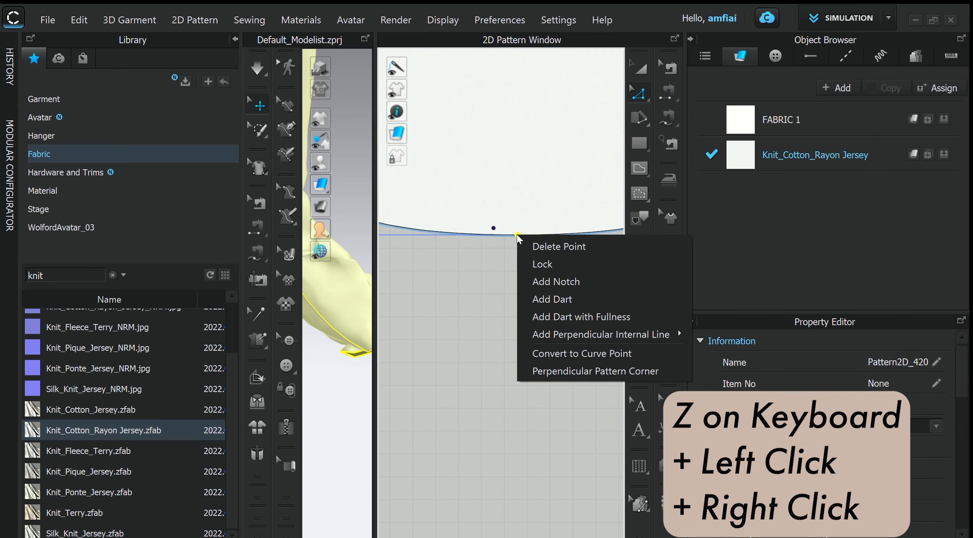
{"action": "left_click", "coordinate": [483, 386]}
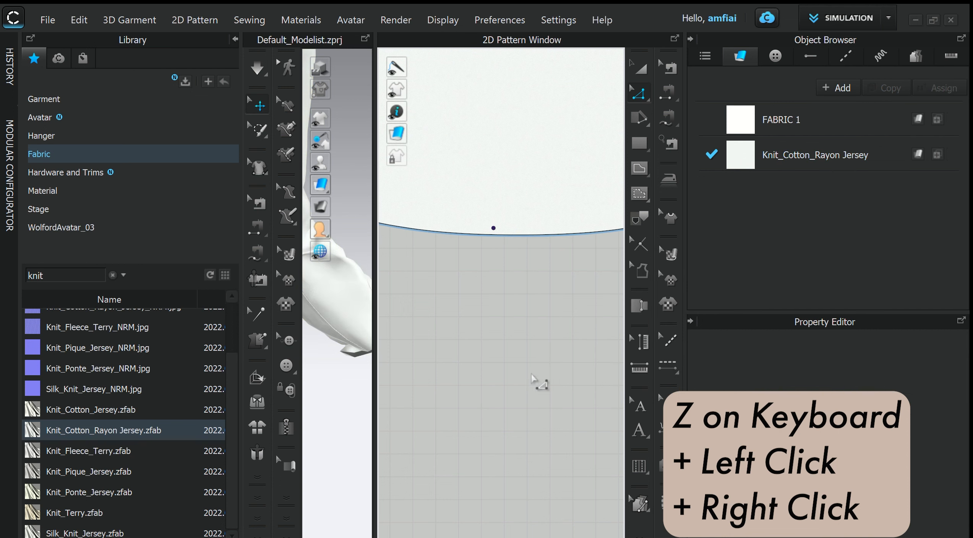
{"action": "scroll", "coordinate": [483, 386], "scroll_direction": "down", "scroll_amount": 5}
{"action": "right_click", "coordinate": [532, 336]}
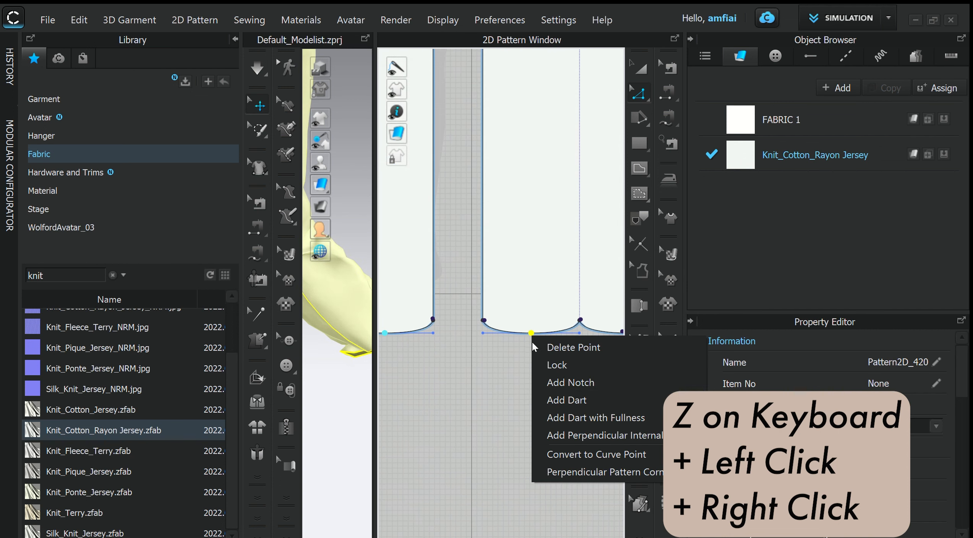
{"action": "left_click", "coordinate": [590, 454]}
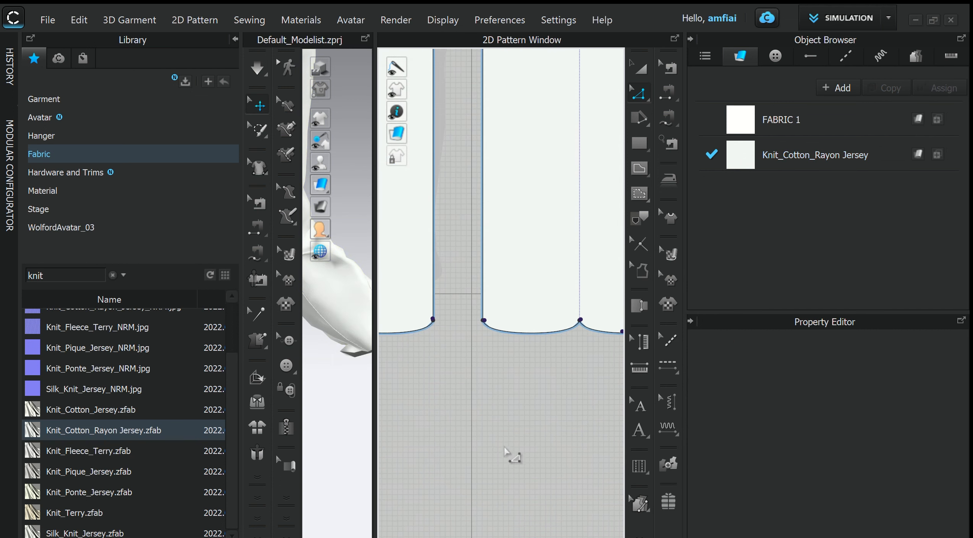
{"action": "middle_click_drag", "start_coordinate": [515, 456], "coordinate": [492, 367]}
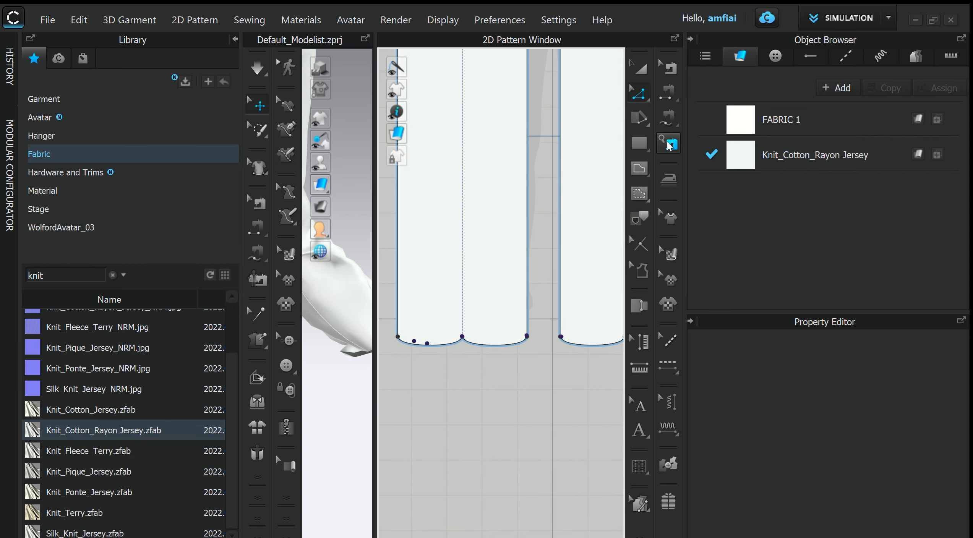
- Sew the two halves of each leg's hem curve together with segment sewing
{"action": "scroll", "coordinate": [497, 344], "scroll_direction": "down", "scroll_amount": 5}
{"action": "left_click", "coordinate": [668, 94]}
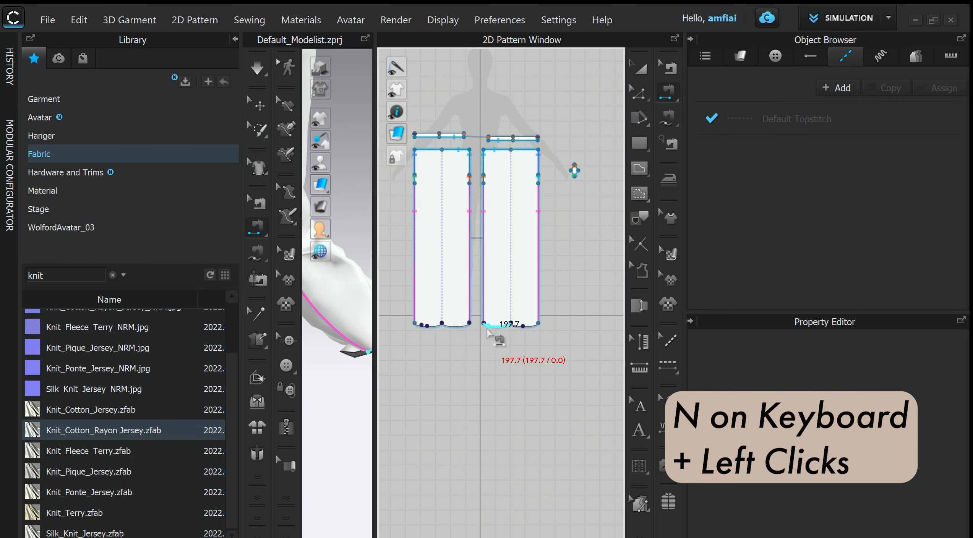
{"action": "left_click", "coordinate": [491, 327]}
{"action": "scroll", "coordinate": [439, 372], "scroll_direction": "up", "scroll_amount": 5}
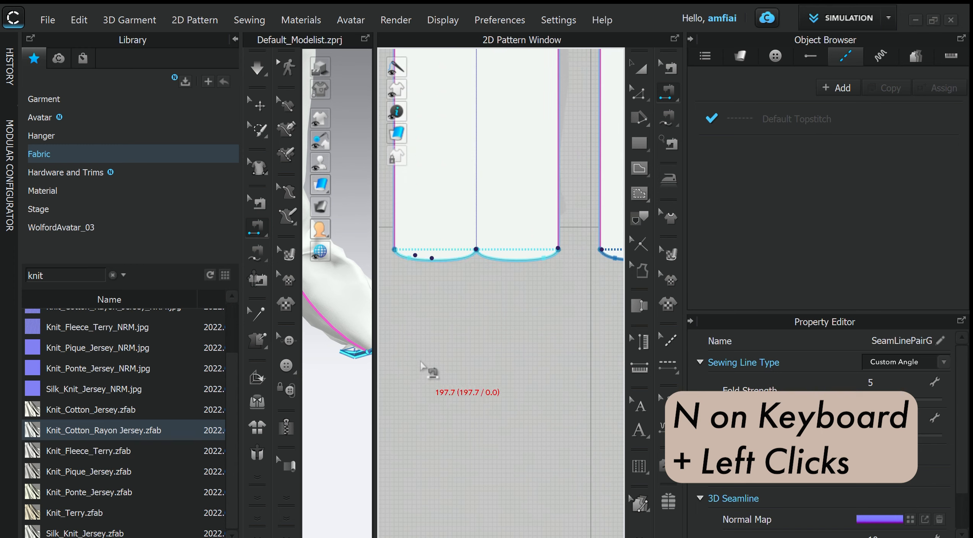
{"action": "middle_click_drag", "start_coordinate": [428, 369], "coordinate": [430, 286]}
{"action": "scroll", "coordinate": [540, 392], "scroll_direction": "down", "scroll_amount": 6}
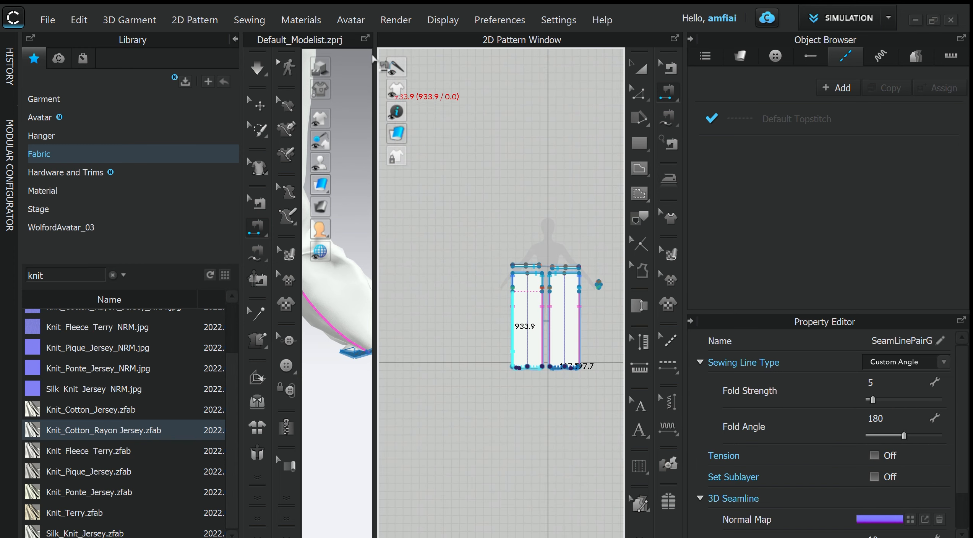
- Simulate the garment to draw the sewn hems closed, stop it and delete the existing tacks from the toes
{"action": "left_click", "coordinate": [365, 38]}
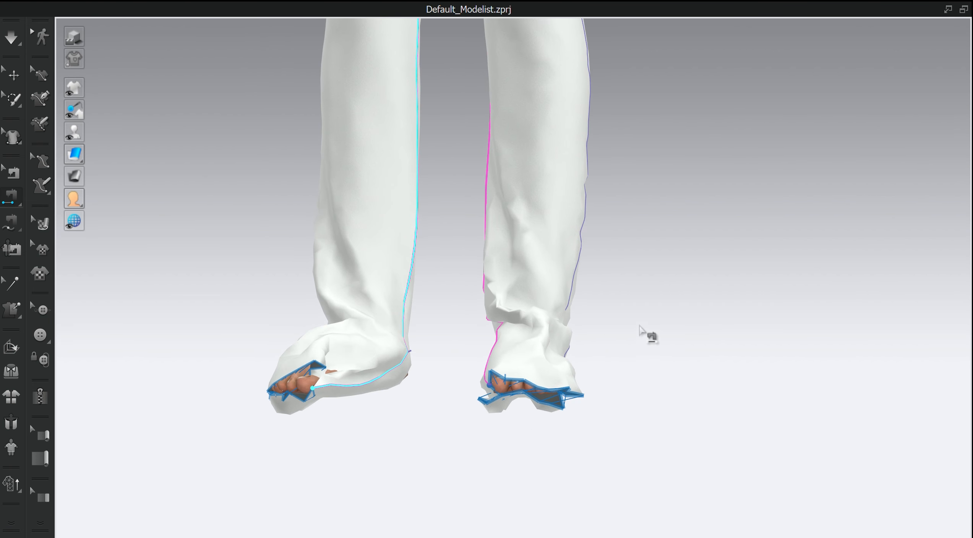
{"action": "key", "text": "space"}
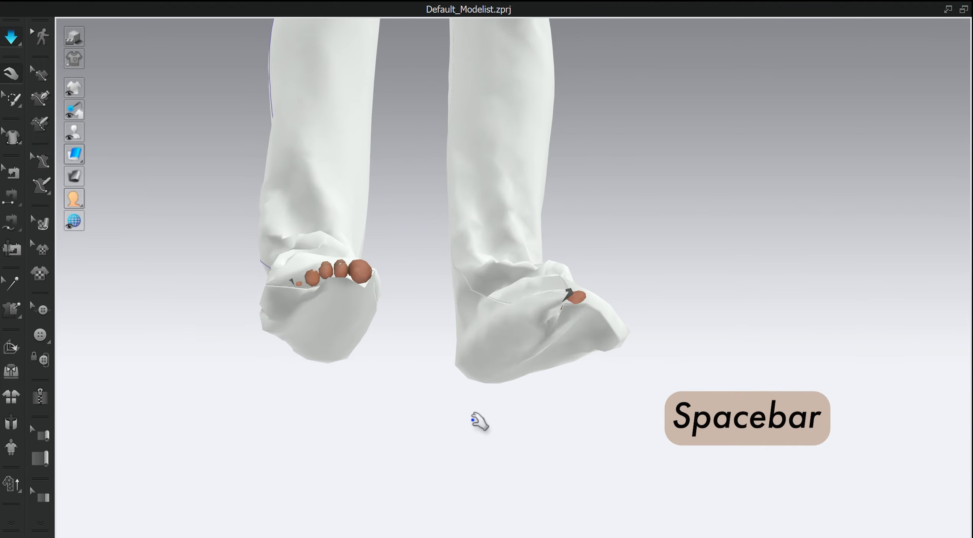
{"action": "left_click_drag", "start_coordinate": [549, 459], "coordinate": [562, 382]}
{"action": "key", "text": "space"}
{"action": "key", "text": "x"}
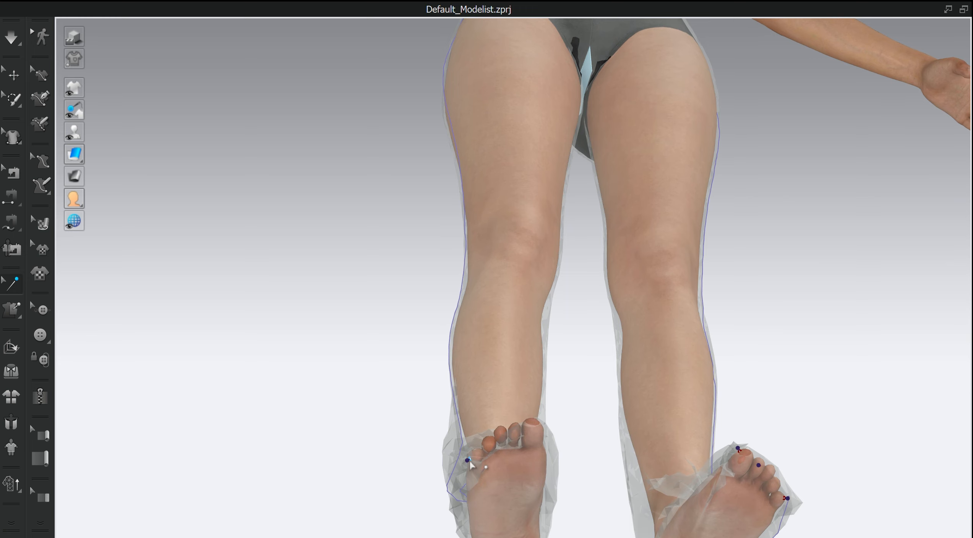
{"action": "scroll", "coordinate": [780, 482], "scroll_direction": "down", "scroll_amount": 3}
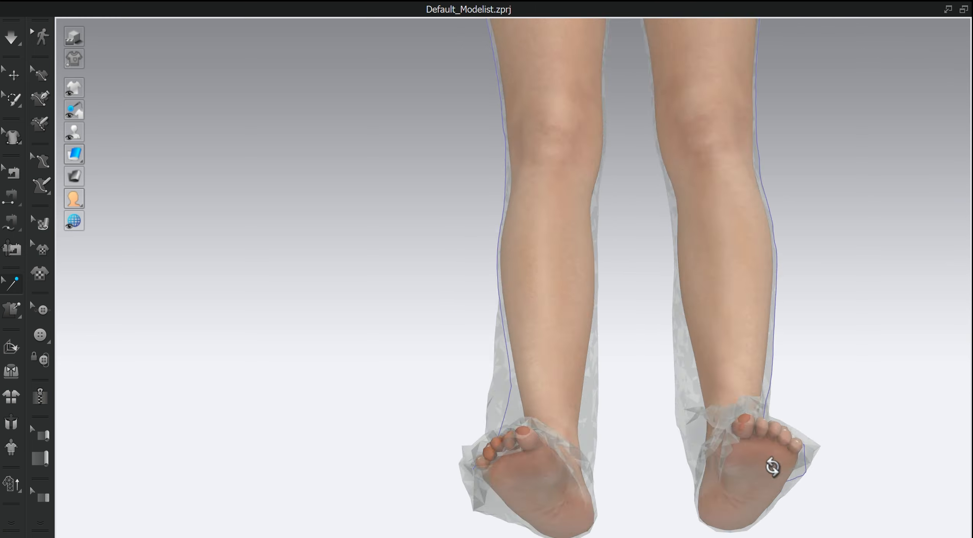
- Simulate again and pull the hems of both legs around the avatar's feet, stopping with the see-through garment
{"action": "key", "text": "space"}
{"action": "right_click_drag", "start_coordinate": [771, 462], "coordinate": [658, 497]}
{"action": "scroll", "coordinate": [612, 474], "scroll_direction": "up", "scroll_amount": 3}
{"action": "right_click_drag", "start_coordinate": [571, 451], "coordinate": [543, 358]}
{"action": "right_click_drag", "start_coordinate": [552, 404], "coordinate": [594, 424]}
{"action": "left_click_drag", "start_coordinate": [532, 287], "coordinate": [538, 319]}
{"action": "key", "text": "w"}
{"action": "right_click_drag", "start_coordinate": [541, 321], "coordinate": [616, 412]}
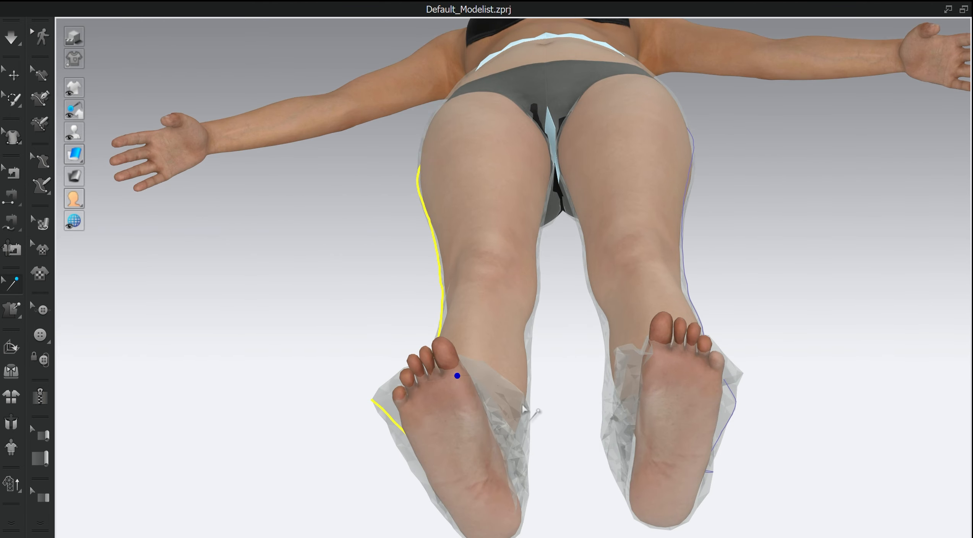
{"action": "right_click_drag", "start_coordinate": [534, 411], "coordinate": [506, 405]}
- Resume the simulation and pull the right leg's hem up over the avatar's toes
{"action": "key", "text": "space"}
{"action": "left_click_drag", "start_coordinate": [504, 390], "coordinate": [574, 365]}
{"action": "right_click_drag", "start_coordinate": [553, 386], "coordinate": [458, 306]}
{"action": "left_click_drag", "start_coordinate": [440, 302], "coordinate": [497, 439]}
{"action": "left_click_drag", "start_coordinate": [473, 285], "coordinate": [478, 281]}
{"action": "right_click_drag", "start_coordinate": [508, 295], "coordinate": [559, 363]}
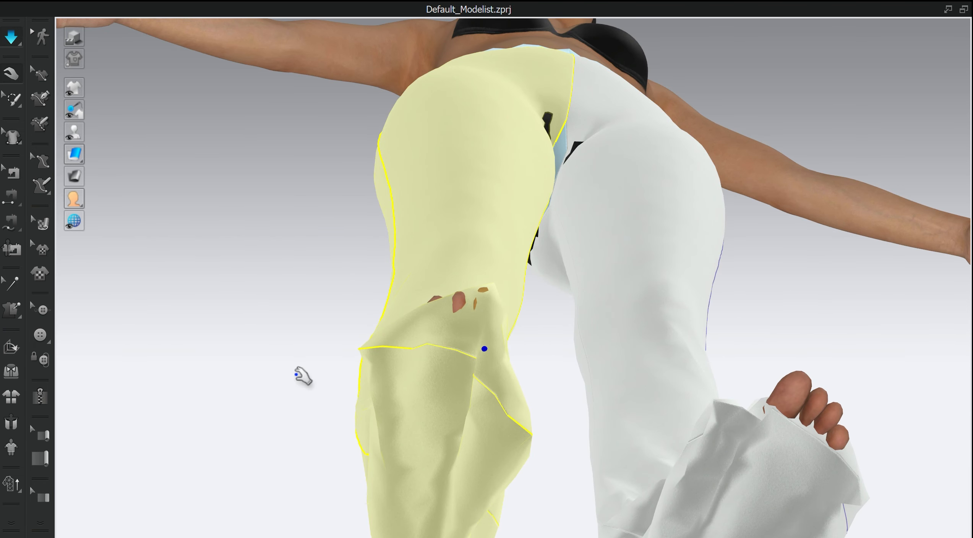
- Tack four hem points of the right leg to the toes of the right foot and restart the simulation
{"action": "left_click", "coordinate": [16, 317]}
{"action": "scroll", "coordinate": [410, 354], "scroll_direction": "up", "scroll_amount": 2}
{"action": "left_click", "coordinate": [321, 368]}
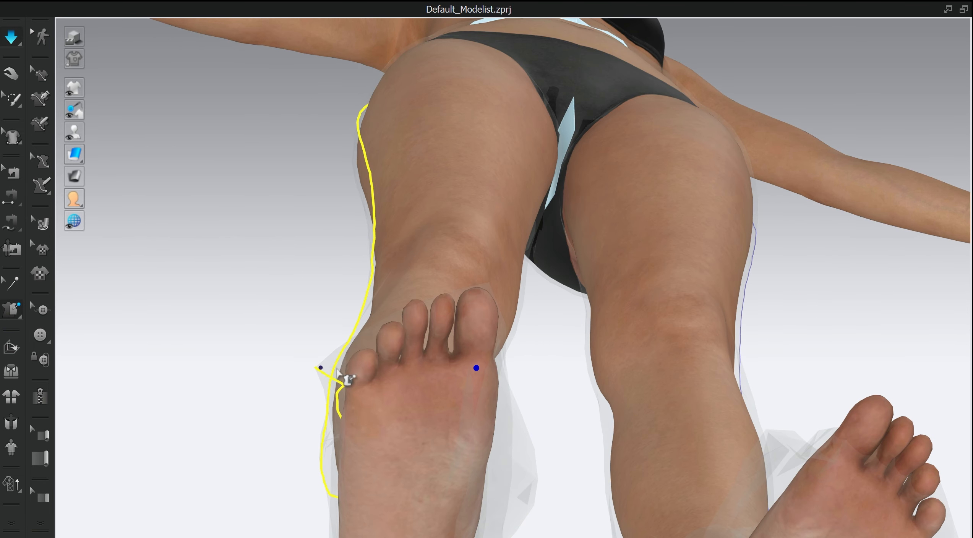
{"action": "left_click", "coordinate": [348, 366]}
{"action": "left_click", "coordinate": [537, 481]}
{"action": "left_click", "coordinate": [496, 346]}
{"action": "left_click", "coordinate": [441, 368]}
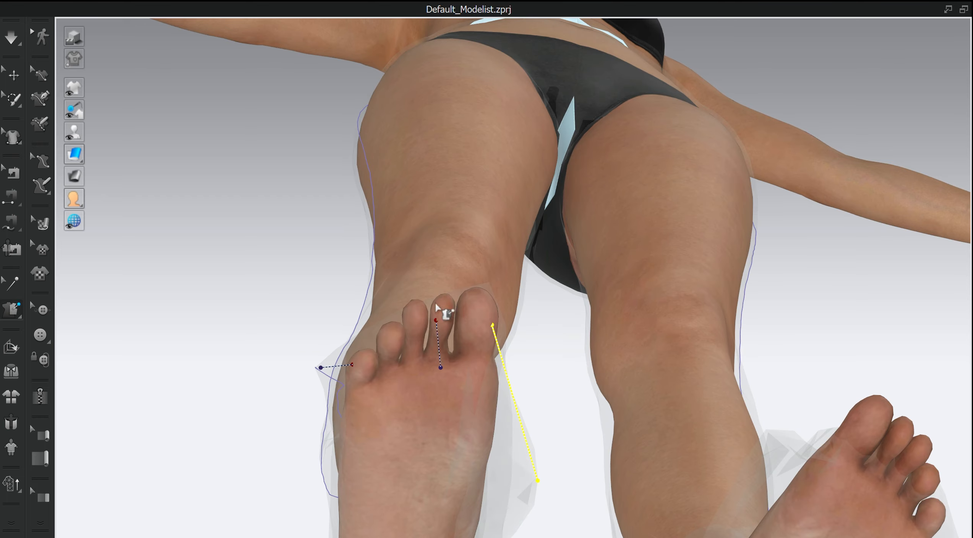
{"action": "left_click", "coordinate": [440, 312]}
{"action": "left_click", "coordinate": [413, 362]}
{"action": "left_click", "coordinate": [421, 324]}
{"action": "key", "text": "space"}
- Pull the right leg's fabric over the toes that still poke through during simulation
{"action": "right_click_drag", "start_coordinate": [507, 395], "coordinate": [514, 432]}
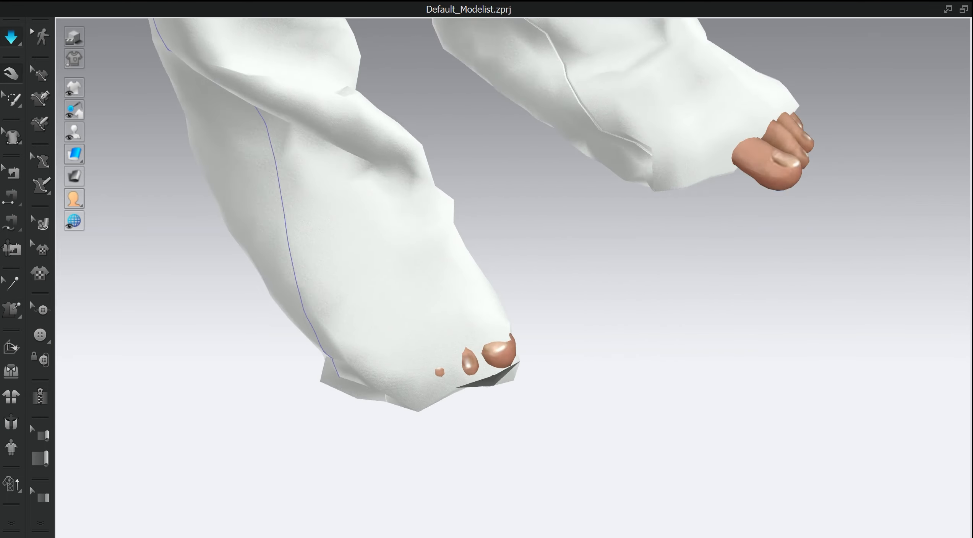
{"action": "left_click_drag", "start_coordinate": [516, 348], "coordinate": [549, 335]}
{"action": "right_click_drag", "start_coordinate": [550, 340], "coordinate": [515, 387]}
{"action": "left_click_drag", "start_coordinate": [561, 419], "coordinate": [544, 420]}
{"action": "right_click_drag", "start_coordinate": [556, 426], "coordinate": [483, 391]}
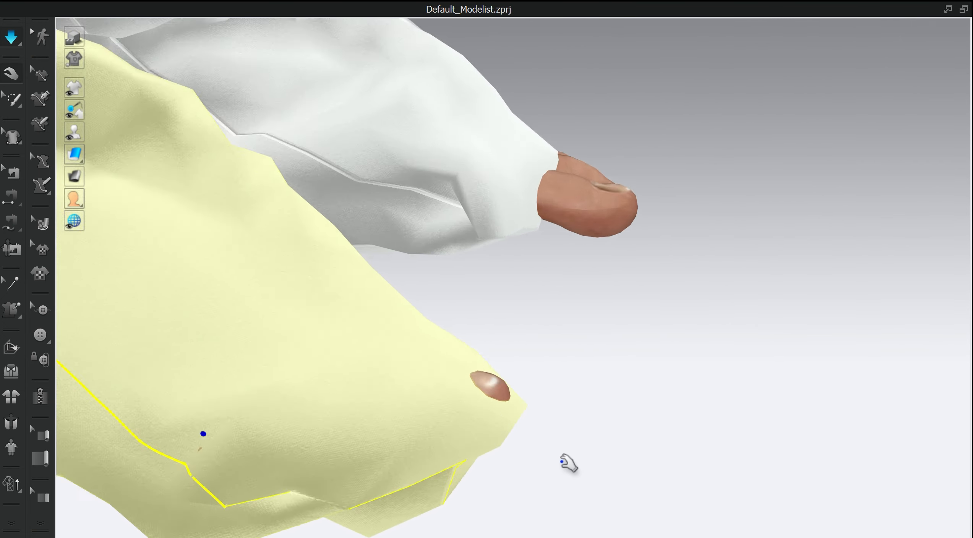
- Tack two hem points of the left leg to the tip of the left big toe and simulate
{"action": "right_click_drag", "start_coordinate": [565, 461], "coordinate": [719, 330]}
{"action": "scroll", "coordinate": [563, 310], "scroll_direction": "up", "scroll_amount": 2}
{"action": "scroll", "coordinate": [563, 310], "scroll_direction": "up", "scroll_amount": 1}
{"action": "middle_click_drag", "start_coordinate": [563, 310], "coordinate": [526, 341]}
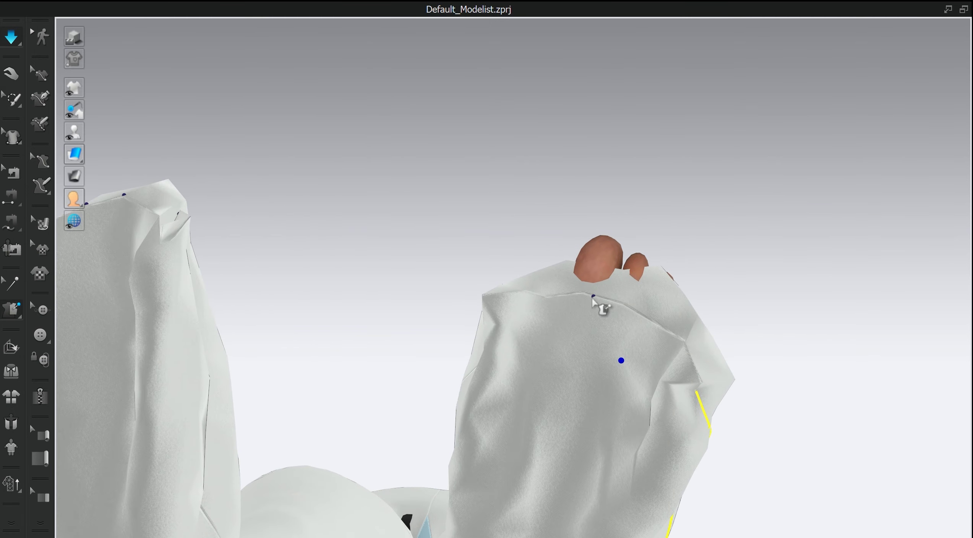
{"action": "left_click", "coordinate": [591, 294]}
{"action": "left_click", "coordinate": [603, 245]}
{"action": "left_click", "coordinate": [489, 300]}
{"action": "left_click", "coordinate": [585, 255]}
{"action": "key", "text": "space"}
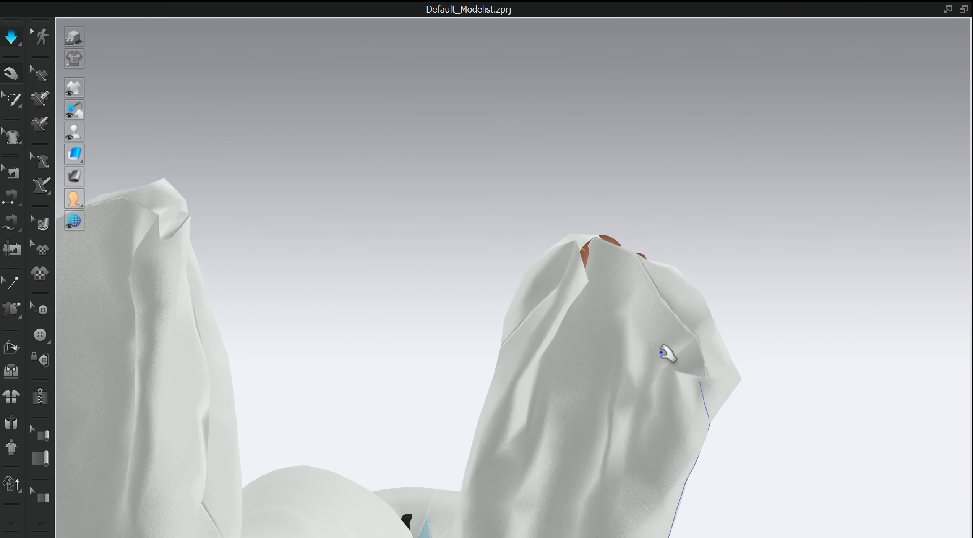
- Pull the left leg's hem over the big toe and stop the simulation
{"action": "left_click_drag", "start_coordinate": [589, 267], "coordinate": [583, 208]}
{"action": "right_click_drag", "start_coordinate": [583, 209], "coordinate": [808, 206]}
{"action": "key", "text": "space"}
- Pin the mesh around the toes of both feet with Pin (Lasso)
{"action": "right_click_drag", "start_coordinate": [820, 282], "coordinate": [804, 348]}
{"action": "scroll", "coordinate": [604, 260], "scroll_direction": "up", "scroll_amount": 3}
{"action": "right_click_drag", "start_coordinate": [602, 258], "coordinate": [590, 229]}
{"action": "scroll", "coordinate": [620, 248], "scroll_direction": "down", "scroll_amount": 5}
{"action": "scroll", "coordinate": [590, 229], "scroll_direction": "up", "scroll_amount": 5}
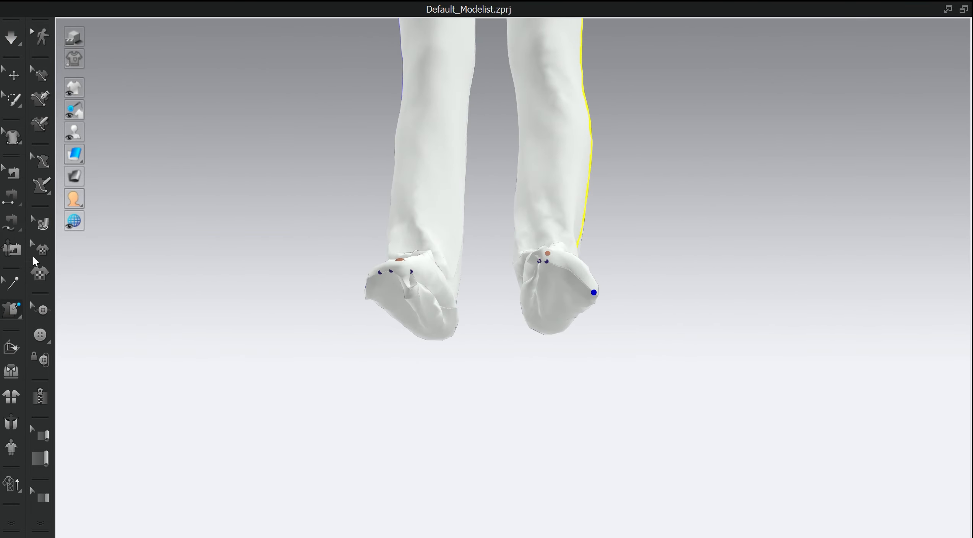
{"action": "left_click", "coordinate": [14, 100]}
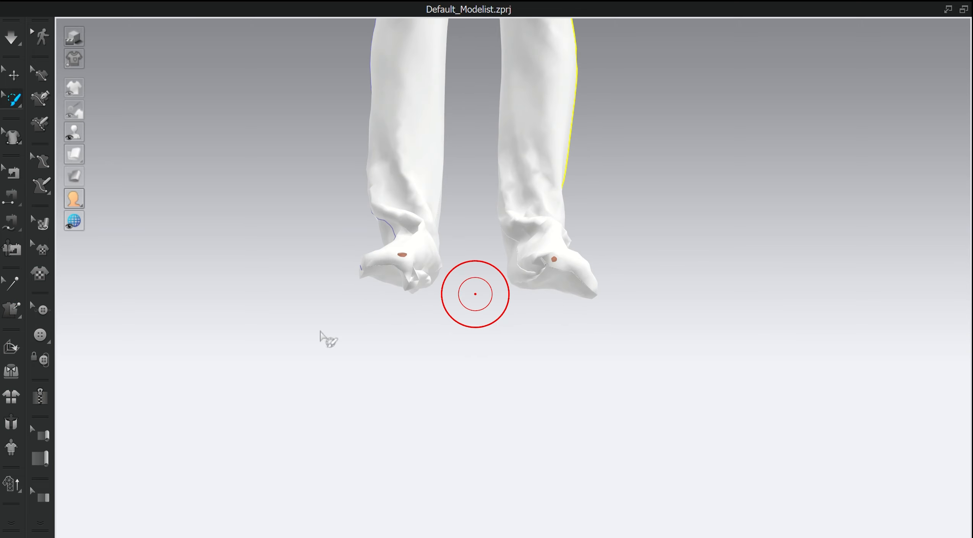
{"action": "left_click", "coordinate": [16, 99]}
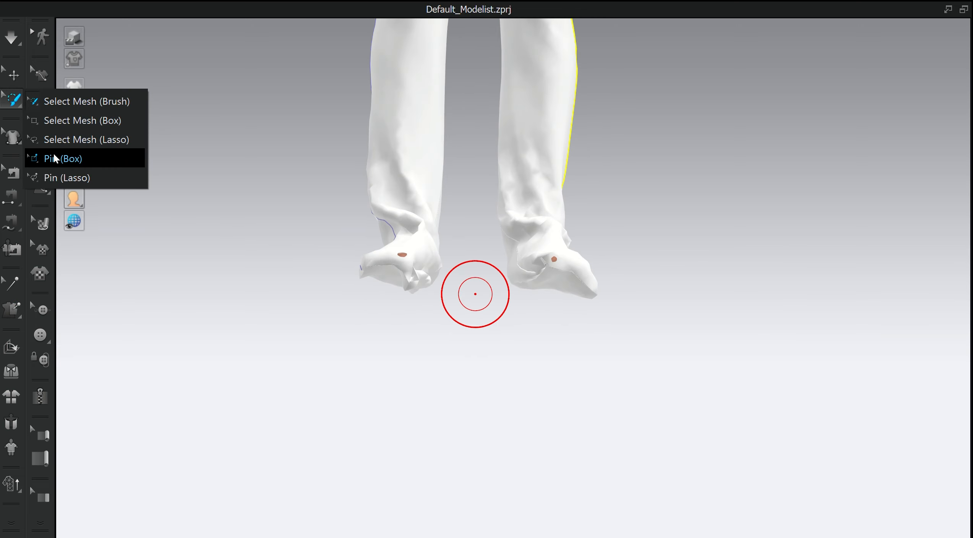
{"action": "left_click", "coordinate": [65, 178]}
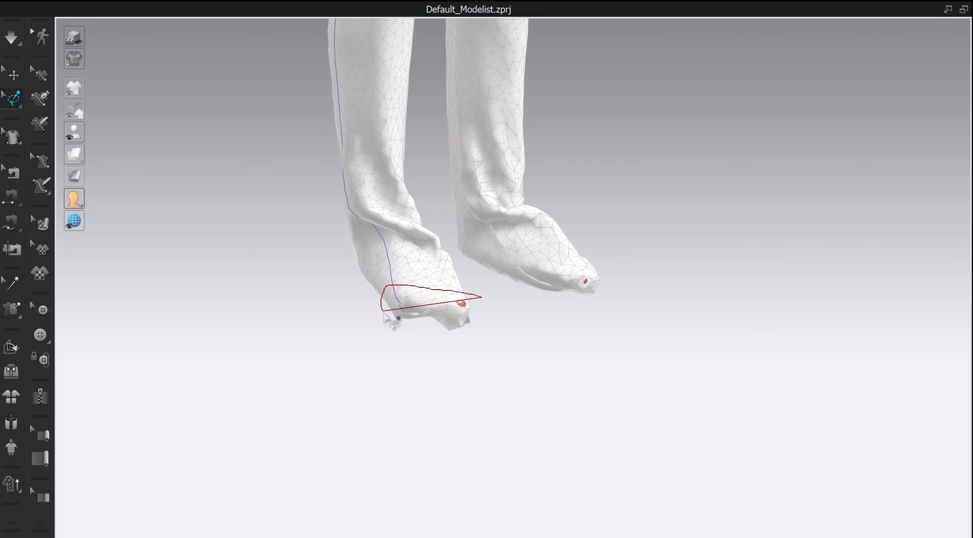
{"action": "left_click_drag", "start_coordinate": [488, 336], "coordinate": [483, 299]}
{"action": "mouse_move", "coordinate": [546, 356]}
{"action": "right_mouse_down"}
{"action": "mouse_move", "coordinate": [490, 319]}
{"action": "mouse_move", "coordinate": [522, 311]}
{"action": "right_mouse_up"}
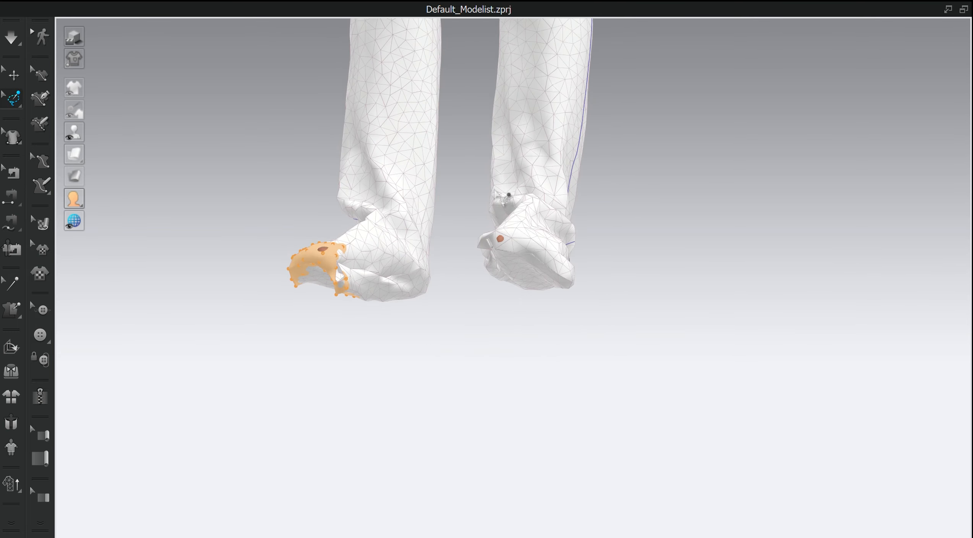
{"action": "mouse_move", "coordinate": [530, 225]}
{"action": "left_mouse_down"}
{"action": "mouse_move", "coordinate": [464, 248]}
{"action": "mouse_move", "coordinate": [520, 220]}
{"action": "mouse_move", "coordinate": [504, 218]}
{"action": "left_mouse_up"}
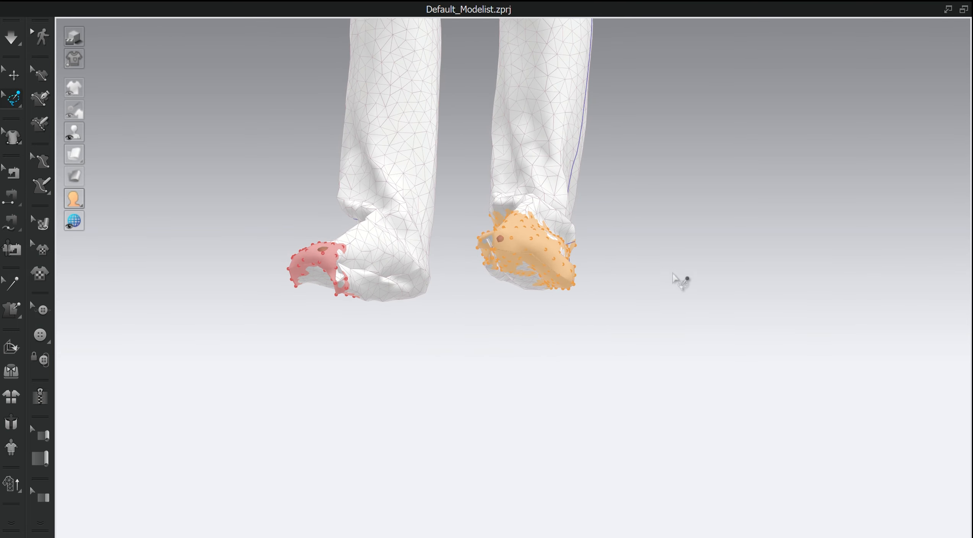
{"action": "mouse_move", "coordinate": [679, 282]}
{"action": "right_mouse_down"}
{"action": "mouse_move", "coordinate": [539, 341]}
{"action": "mouse_move", "coordinate": [559, 326]}
{"action": "right_mouse_up"}
- Select both leg pieces in the 2D pattern and shorten them from the hem to 90% of their height
{"action": "left_click", "coordinate": [948, 8]}
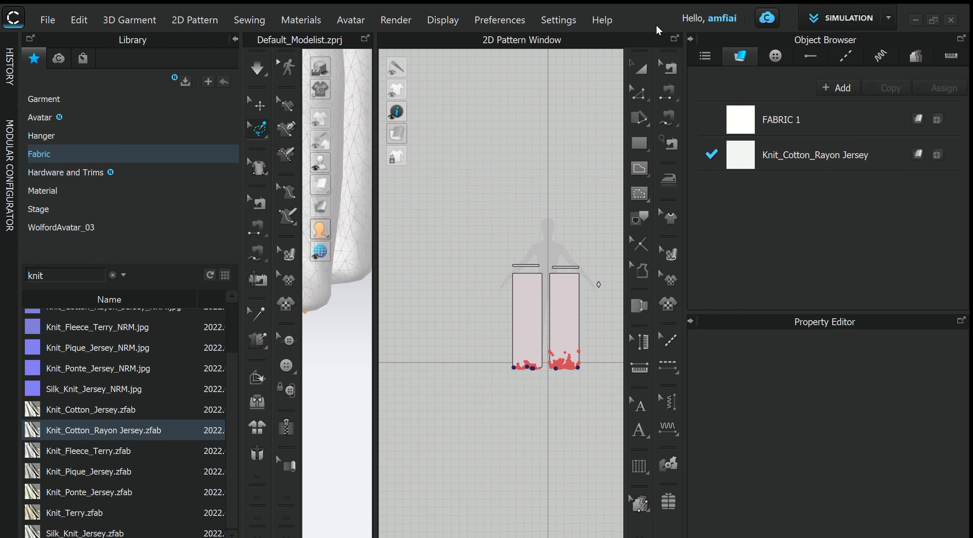
{"action": "key", "text": "a"}
{"action": "scroll", "coordinate": [561, 409], "scroll_direction": "up", "scroll_amount": 6}
{"action": "left_click", "coordinate": [584, 213], "text": "shift"}
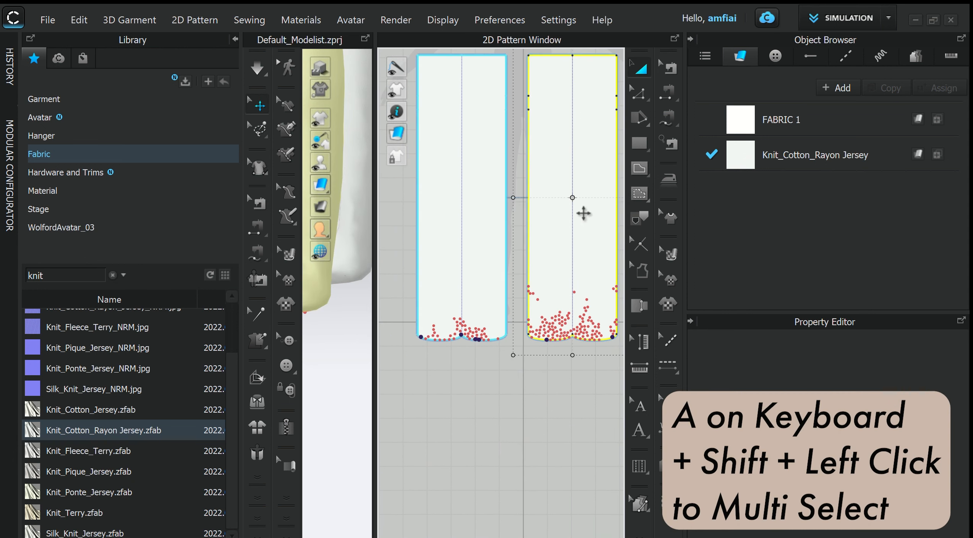
{"action": "left_click", "coordinate": [490, 262], "text": "shift"}
{"action": "left_click_drag", "start_coordinate": [516, 356], "coordinate": [517, 348]}
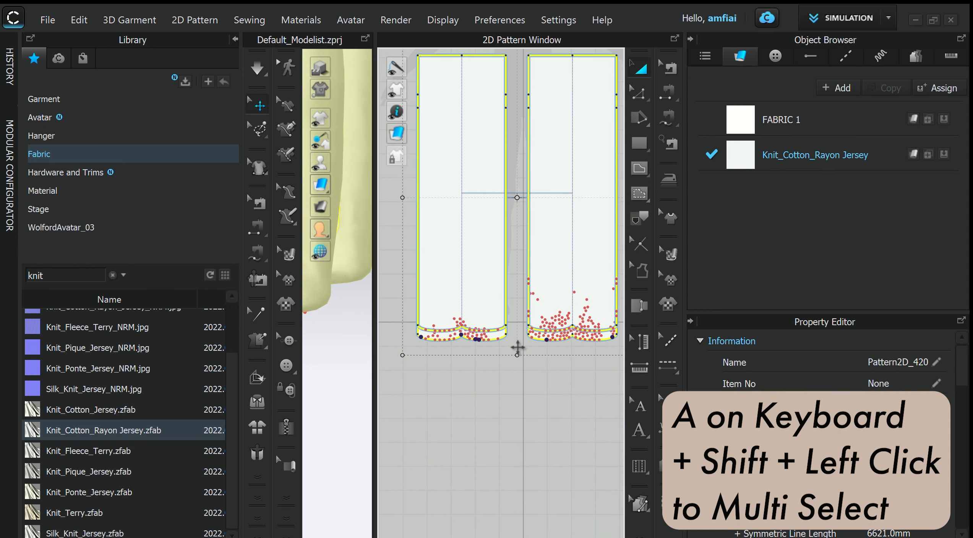
{"action": "right_click", "coordinate": [517, 347]}
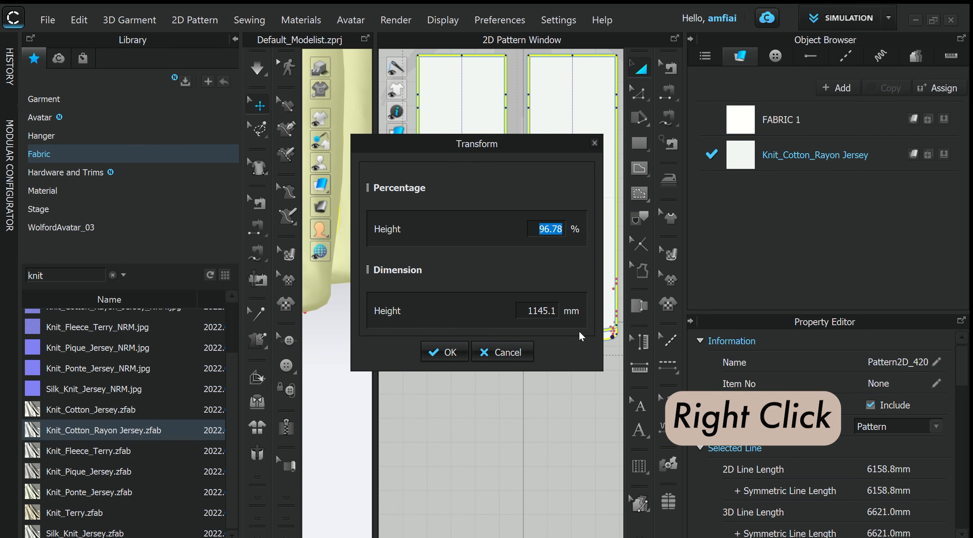
{"action": "type", "text": "90"}
{"action": "key", "text": "Return"}
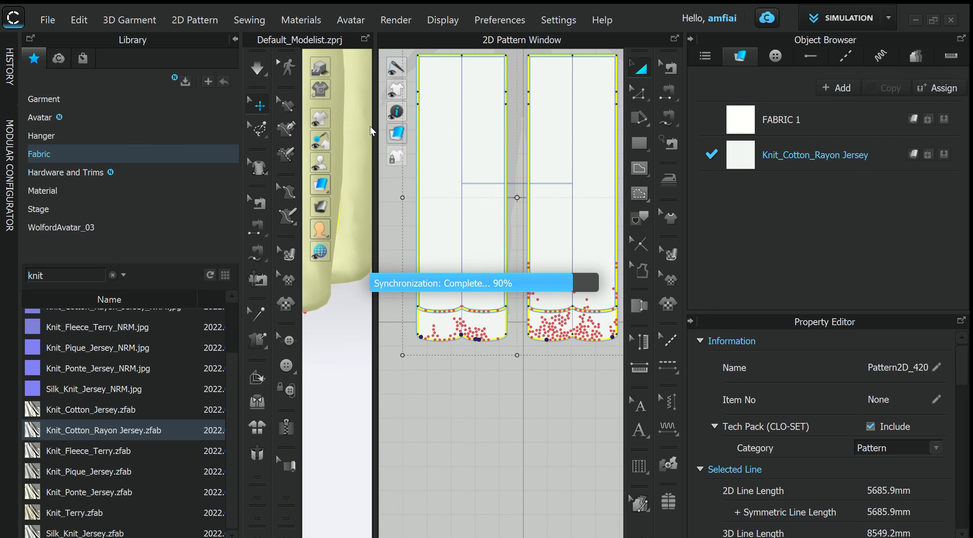
- Simulate the shortened legs on the avatar and stop once they fit closely around the feet
{"action": "left_click", "coordinate": [366, 39]}
{"action": "right_click_drag", "start_coordinate": [554, 260], "coordinate": [524, 304]}
{"action": "key", "text": "space"}
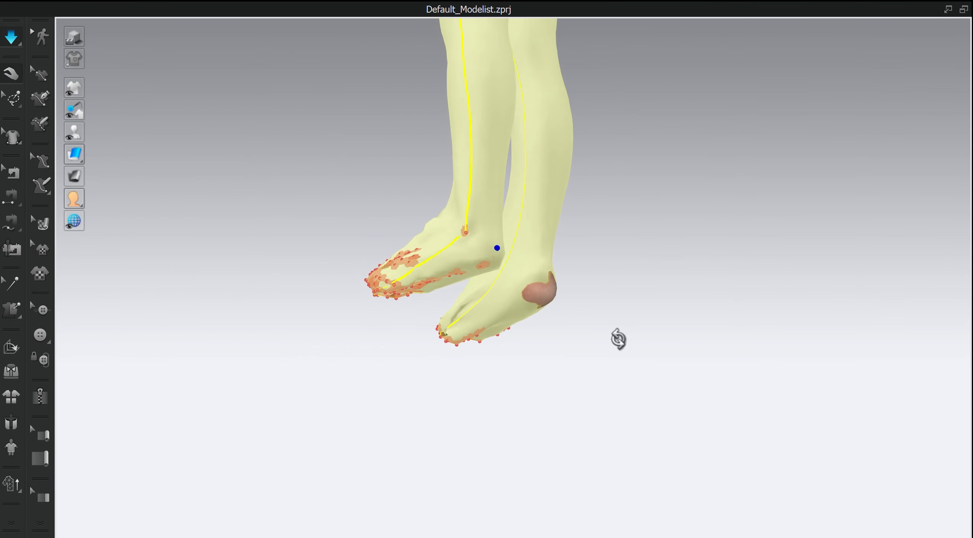
{"action": "right_click_drag", "start_coordinate": [617, 339], "coordinate": [529, 376]}
{"action": "right_click_drag", "start_coordinate": [582, 328], "coordinate": [608, 285]}
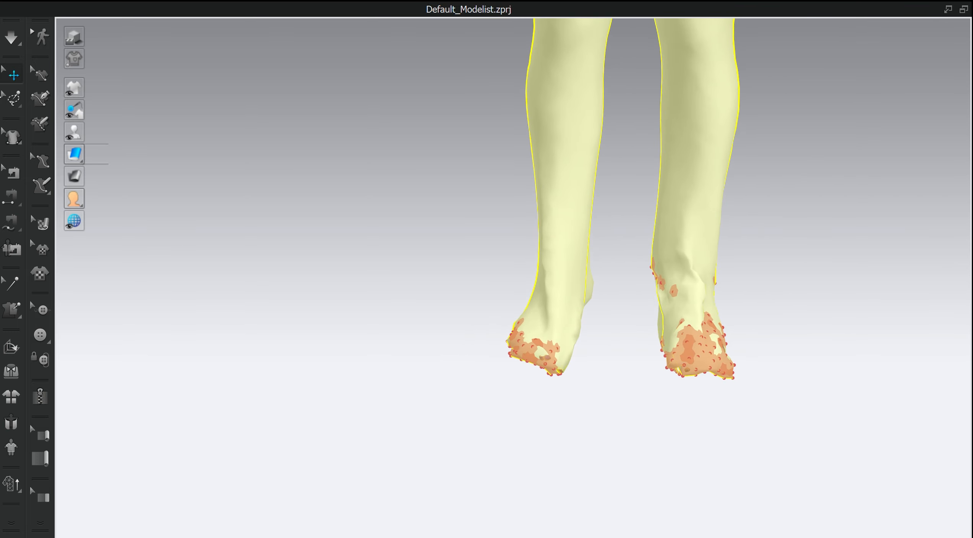
- Delete all pins from both legs and check the toe areas
{"action": "left_click", "coordinate": [10, 104]}
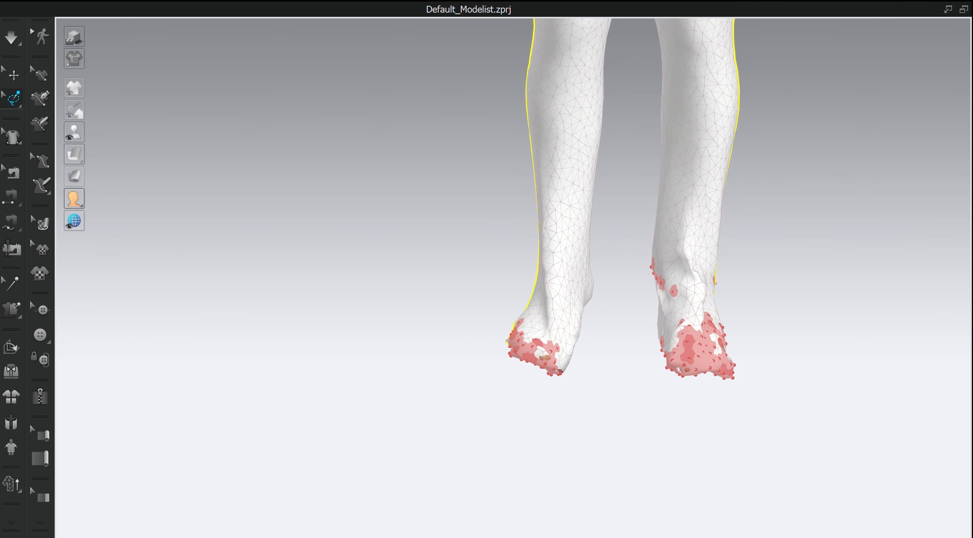
{"action": "right_click", "coordinate": [694, 350]}
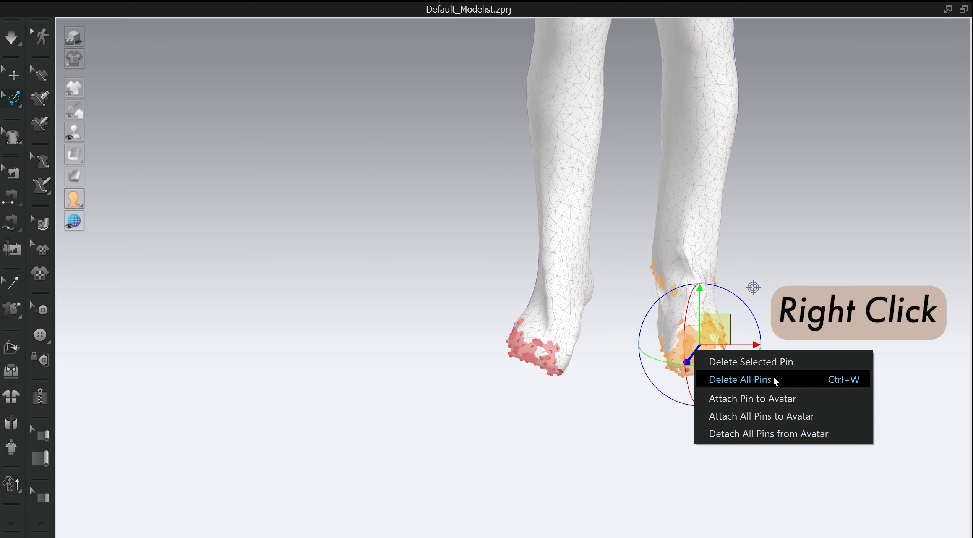
{"action": "left_click", "coordinate": [775, 379]}
{"action": "right_click_drag", "start_coordinate": [677, 432], "coordinate": [684, 334]}
{"action": "scroll", "coordinate": [684, 334], "scroll_direction": "up", "scroll_amount": 4}
{"action": "right_click_drag", "start_coordinate": [635, 290], "coordinate": [588, 346]}
{"action": "scroll", "coordinate": [658, 389], "scroll_direction": "up", "scroll_amount": 2}
{"action": "right_click_drag", "start_coordinate": [542, 400], "coordinate": [547, 390]}
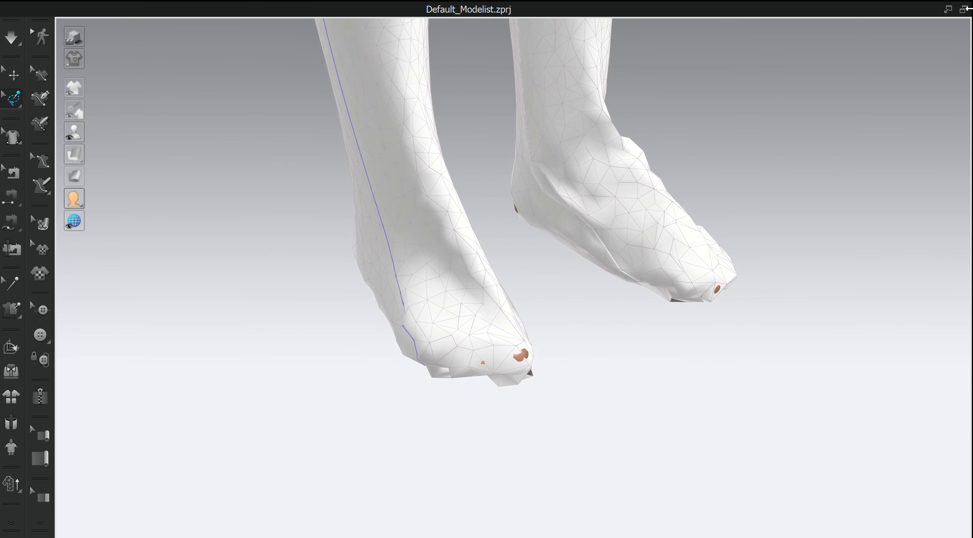
- Pin the hem areas of both leg pieces in the 2D pattern with Pin (Box) and simulate the garment
{"action": "left_click", "coordinate": [949, 10]}
{"action": "scroll", "coordinate": [569, 137], "scroll_direction": "up", "scroll_amount": 3}
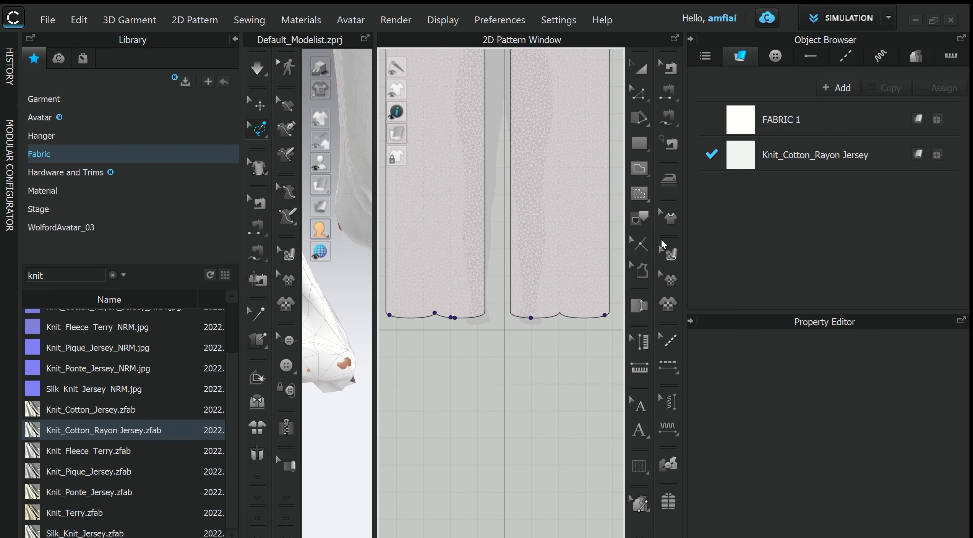
{"action": "left_click", "coordinate": [262, 137]}
{"action": "left_click", "coordinate": [304, 191]}
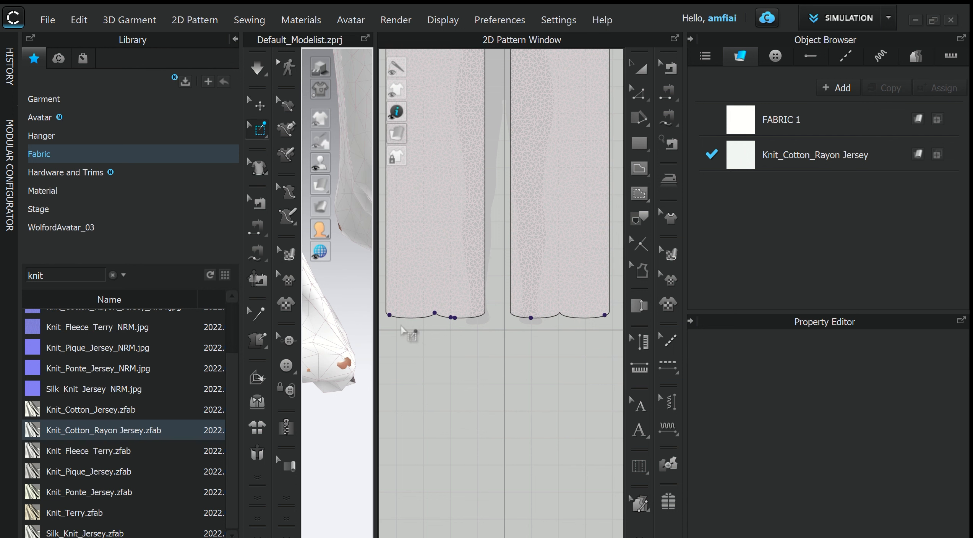
{"action": "left_click_drag", "start_coordinate": [379, 305], "coordinate": [441, 312]}
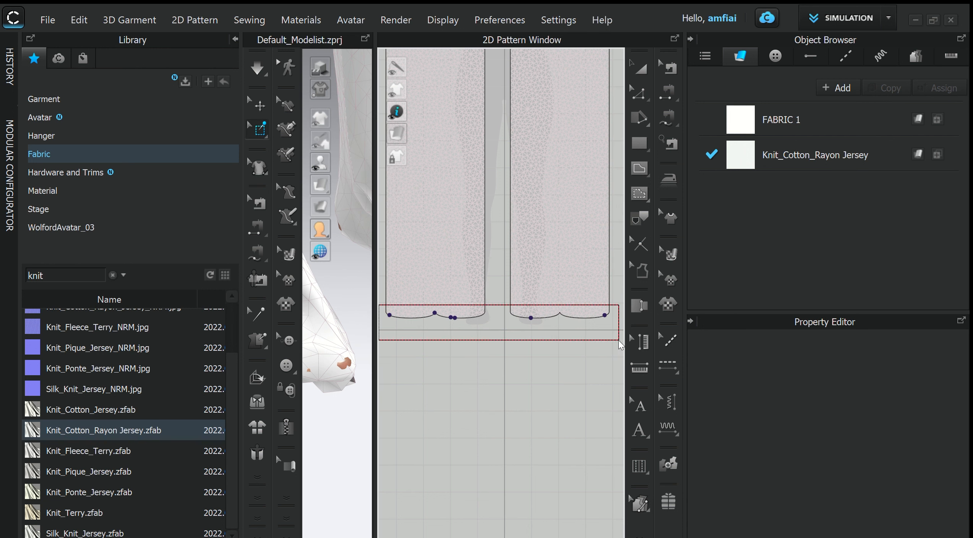
{"action": "left_click_drag", "start_coordinate": [620, 344], "coordinate": [619, 344]}
{"action": "left_click", "coordinate": [365, 39]}
{"action": "key", "text": "space"}
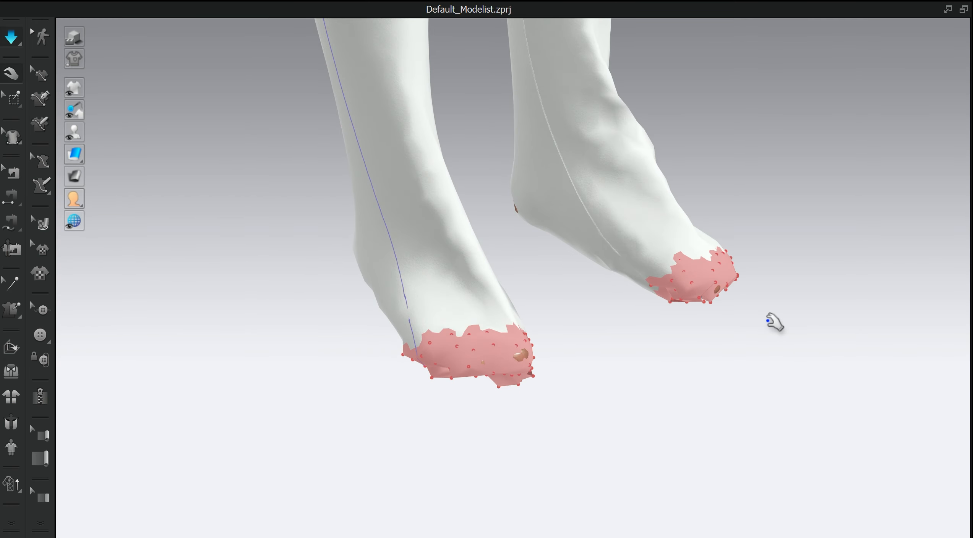
- Check the pinned feet and lower legs from several sides and stop the simulation
{"action": "right_click_drag", "start_coordinate": [768, 363], "coordinate": [703, 375]}
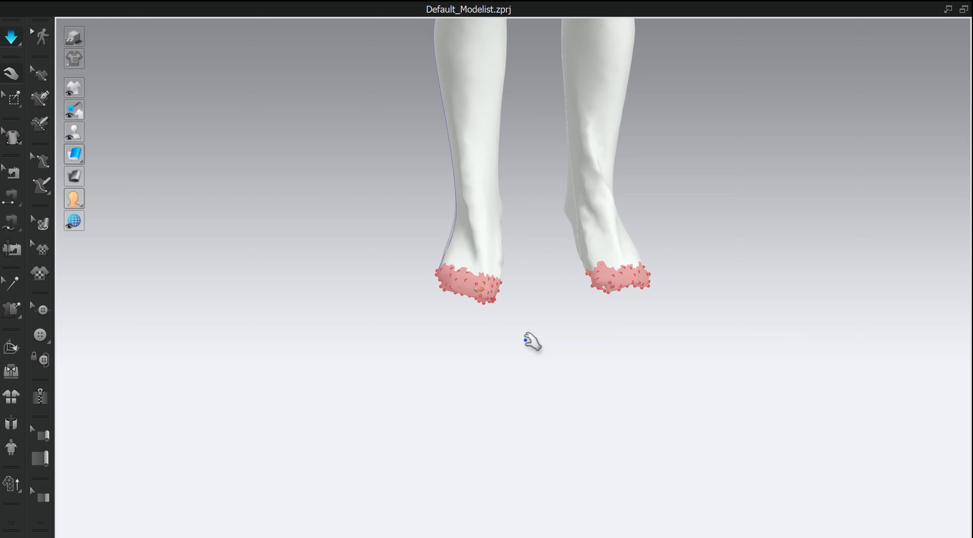
{"action": "scroll", "coordinate": [526, 341], "scroll_direction": "down", "scroll_amount": 5}
{"action": "right_click_drag", "start_coordinate": [582, 332], "coordinate": [541, 321]}
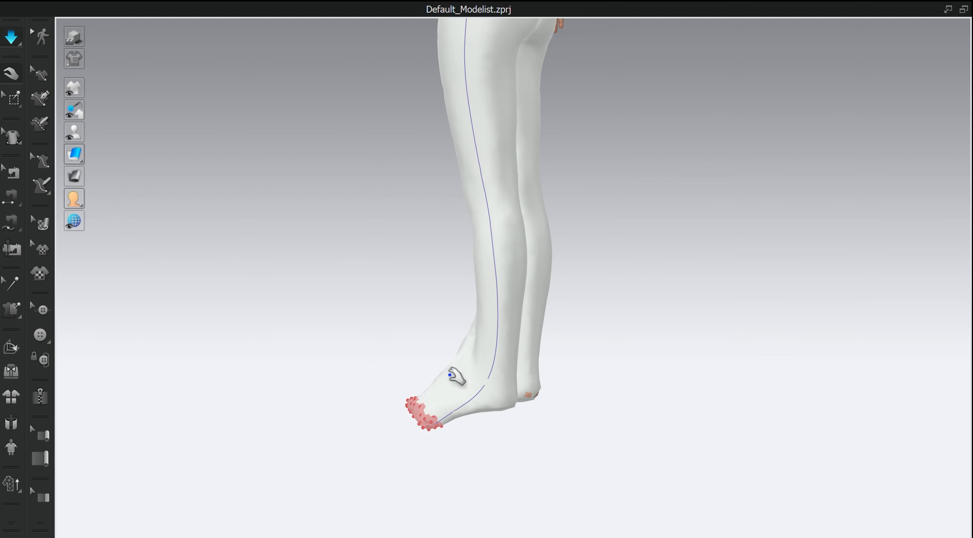
{"action": "right_click_drag", "start_coordinate": [537, 367], "coordinate": [565, 353]}
{"action": "scroll", "coordinate": [531, 386], "scroll_direction": "up", "scroll_amount": 4}
{"action": "right_click_drag", "start_coordinate": [541, 391], "coordinate": [534, 379]}
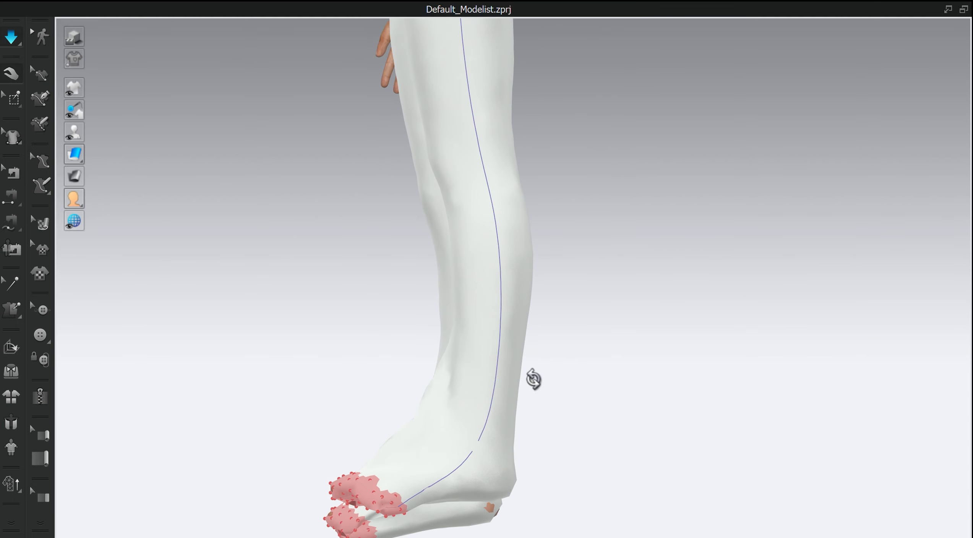
{"action": "key", "text": "space"}
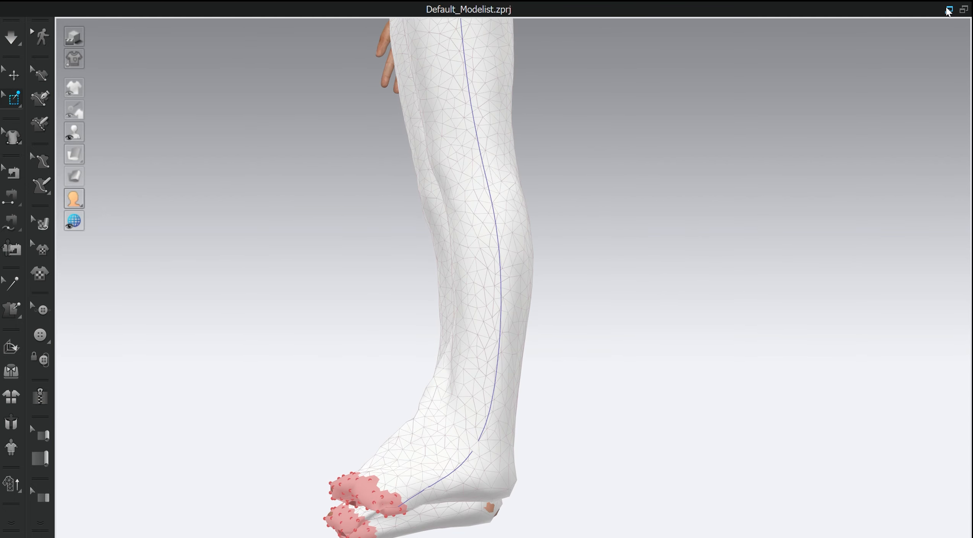
- Restore the multi-window layout and set the Knit_Cotton_Rayon Jersey fabric's opacity to 50
{"action": "left_click", "coordinate": [949, 10]}
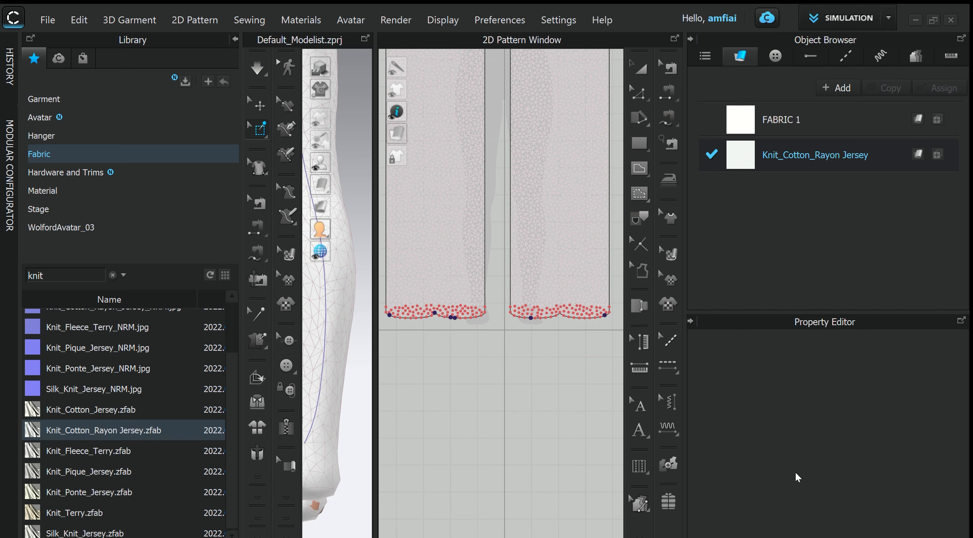
{"action": "scroll", "coordinate": [791, 501], "scroll_direction": "down", "scroll_amount": 7}
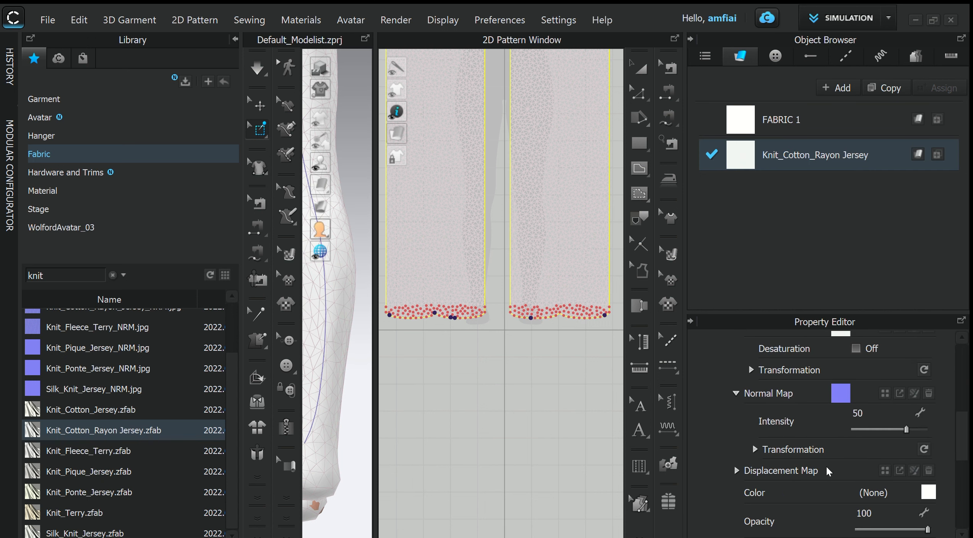
{"action": "scroll", "coordinate": [828, 469], "scroll_direction": "up", "scroll_amount": 2}
{"action": "scroll", "coordinate": [834, 459], "scroll_direction": "down", "scroll_amount": 4}
{"action": "left_click", "coordinate": [884, 425]}
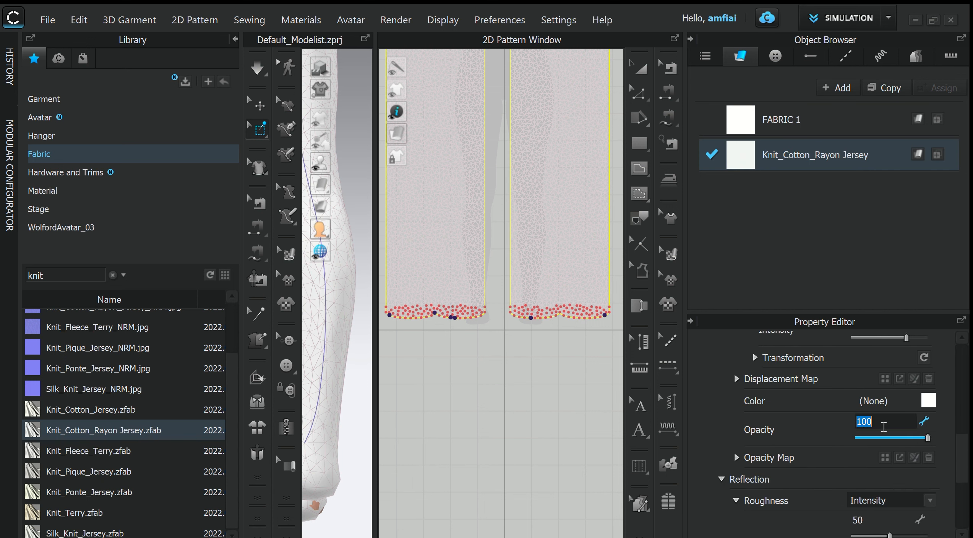
{"action": "type", "text": "50"}
{"action": "key", "text": "Return"}
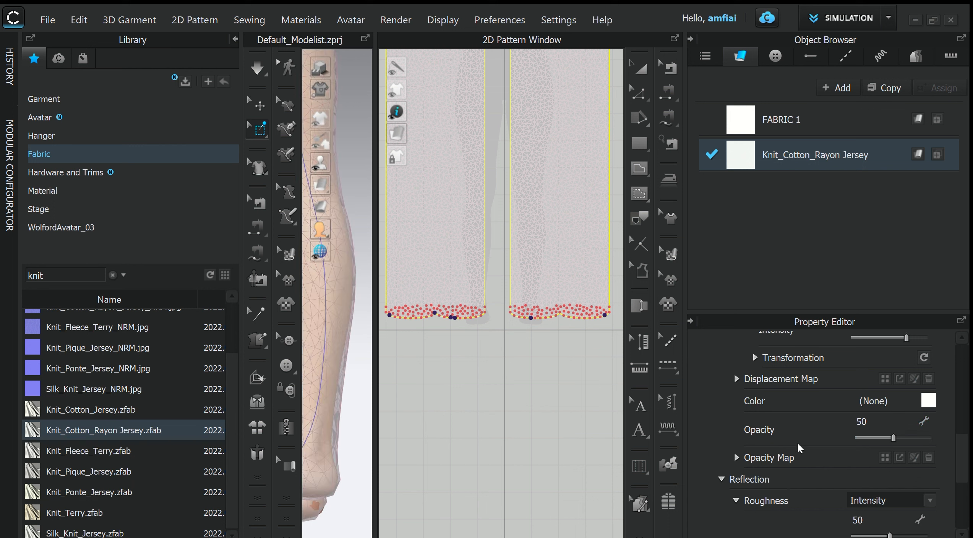
- Start the Steam brush for the 2D pattern and move its settings window clear of the leg pieces
{"action": "left_click", "coordinate": [290, 69]}
{"action": "right_click_drag", "start_coordinate": [382, 298], "coordinate": [353, 322]}
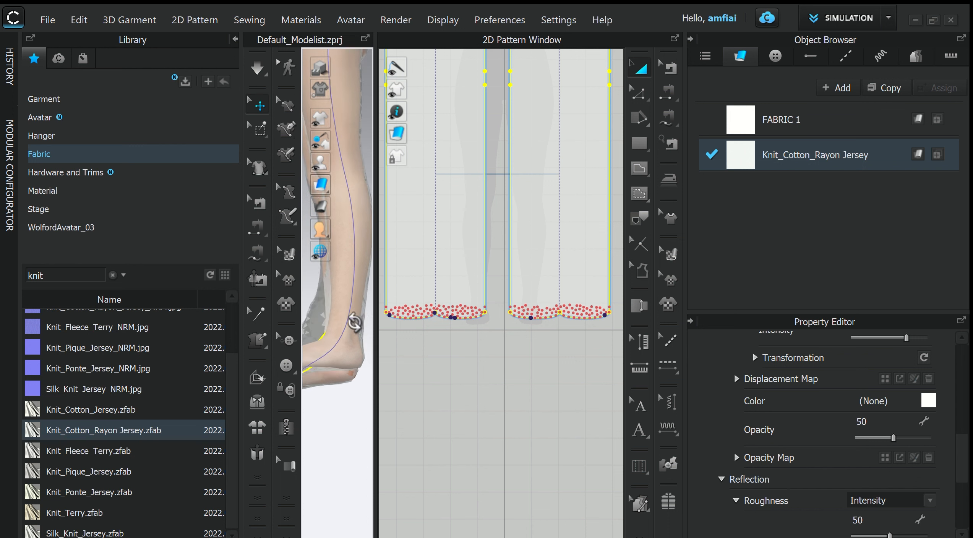
{"action": "scroll", "coordinate": [518, 341], "scroll_direction": "down", "scroll_amount": 5}
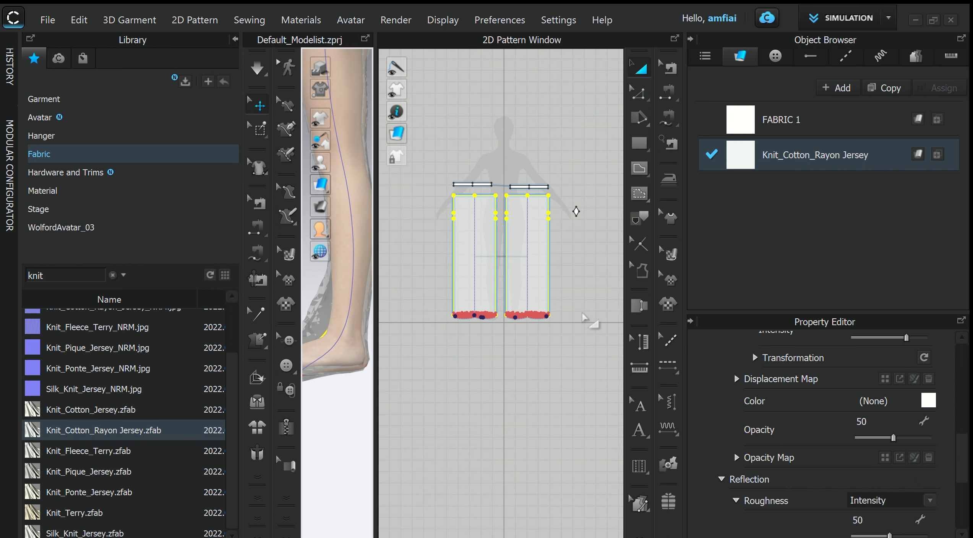
{"action": "left_click", "coordinate": [670, 187]}
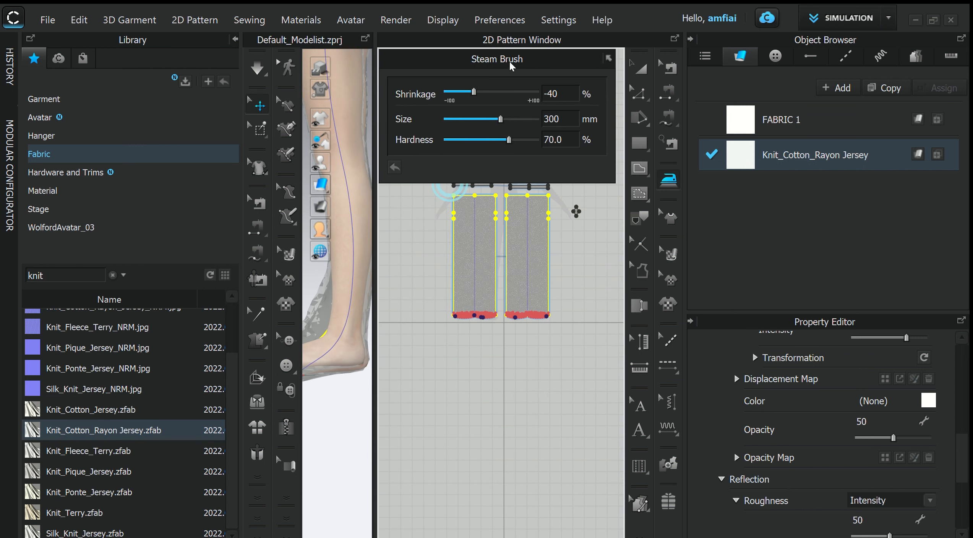
{"action": "left_click_drag", "start_coordinate": [511, 67], "coordinate": [288, 115]}
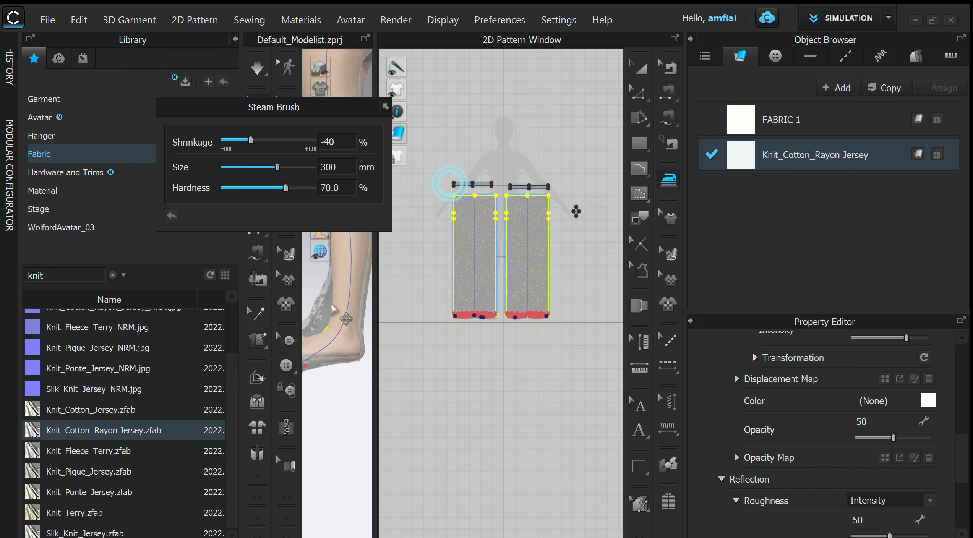
- Resize the 3D and 2D windows so the avatar's lower legs and both full leg pieces fit in view
{"action": "scroll", "coordinate": [331, 304], "scroll_direction": "down", "scroll_amount": 1}
{"action": "left_click_drag", "start_coordinate": [376, 337], "coordinate": [495, 337]}
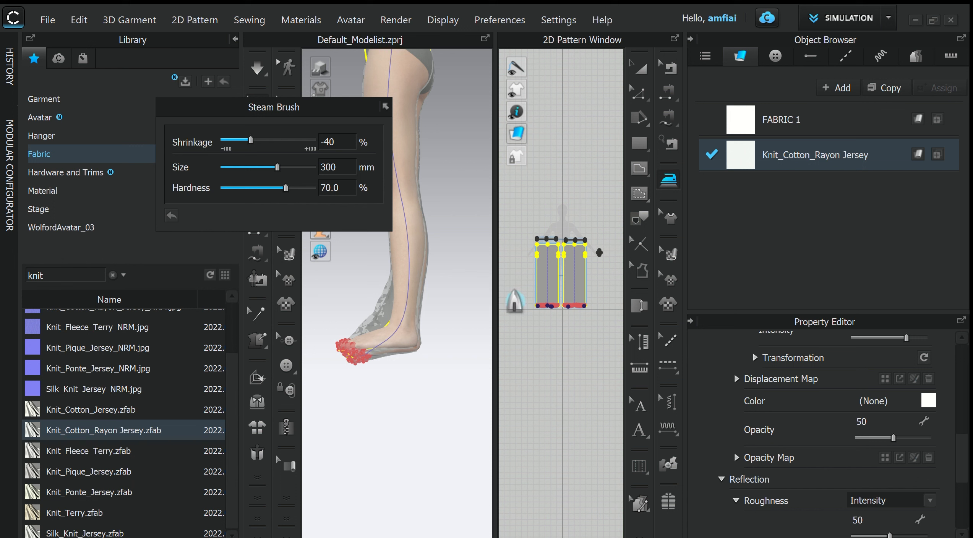
{"action": "scroll", "coordinate": [577, 340], "scroll_direction": "up", "scroll_amount": 5}
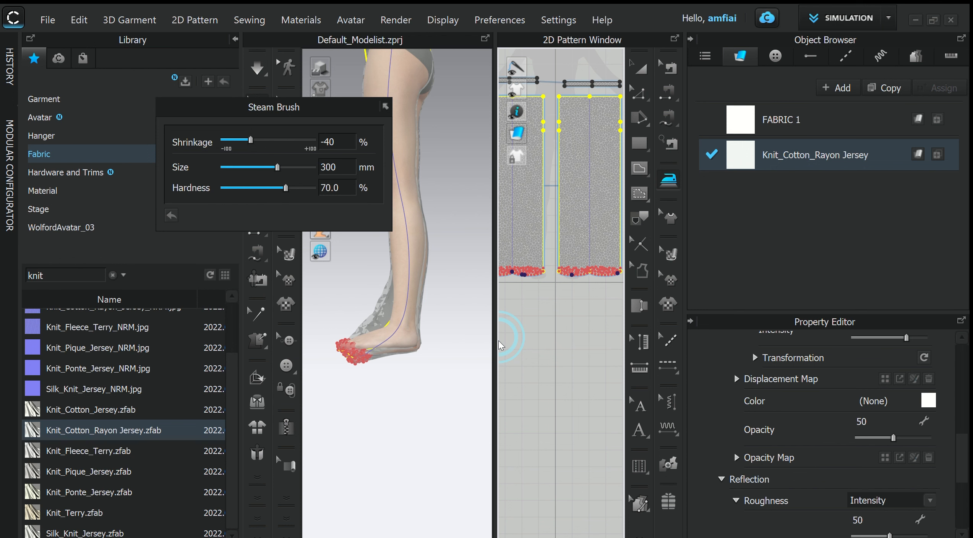
{"action": "left_click_drag", "start_coordinate": [496, 341], "coordinate": [440, 343]}
{"action": "scroll", "coordinate": [494, 342], "scroll_direction": "down", "scroll_amount": 3}
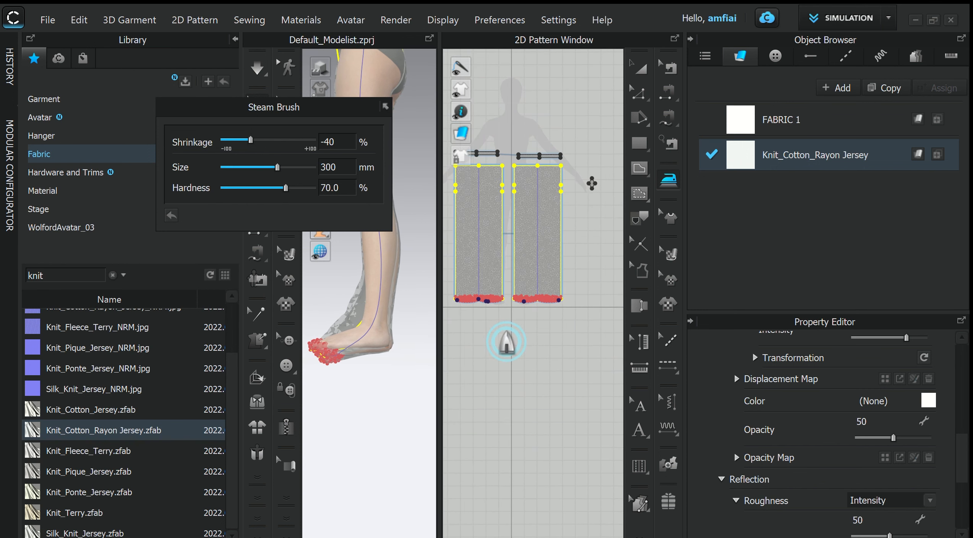
{"action": "middle_click_drag", "start_coordinate": [515, 351], "coordinate": [526, 368]}
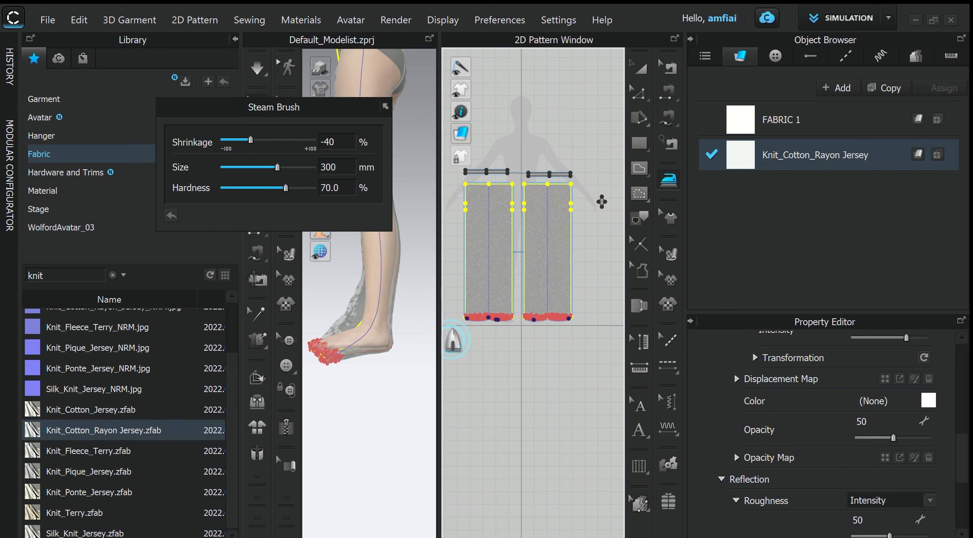
- Steam the lower half of both leg pieces with -40% shrinkage and simulate, tugging the fabric at the heel
{"action": "mouse_move", "coordinate": [469, 327]}
{"action": "left_mouse_down"}
{"action": "mouse_move", "coordinate": [578, 343]}
{"action": "mouse_move", "coordinate": [582, 321]}
{"action": "mouse_move", "coordinate": [493, 315]}
{"action": "mouse_move", "coordinate": [474, 302]}
{"action": "mouse_move", "coordinate": [582, 286]}
{"action": "mouse_move", "coordinate": [467, 278]}
{"action": "mouse_move", "coordinate": [483, 266]}
{"action": "mouse_move", "coordinate": [562, 263]}
{"action": "mouse_move", "coordinate": [561, 254]}
{"action": "mouse_move", "coordinate": [463, 257]}
{"action": "left_mouse_up"}
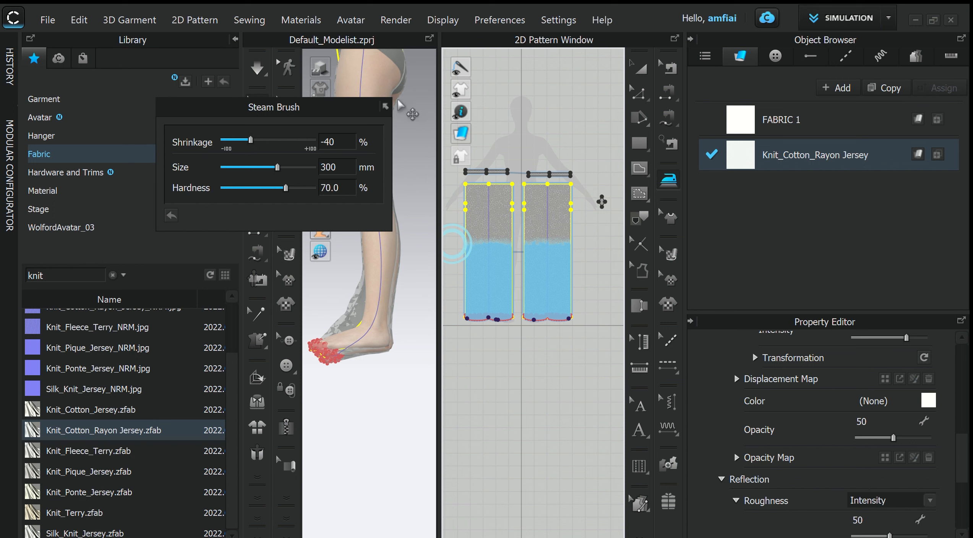
{"action": "left_click_drag", "start_coordinate": [316, 109], "coordinate": [691, 108]}
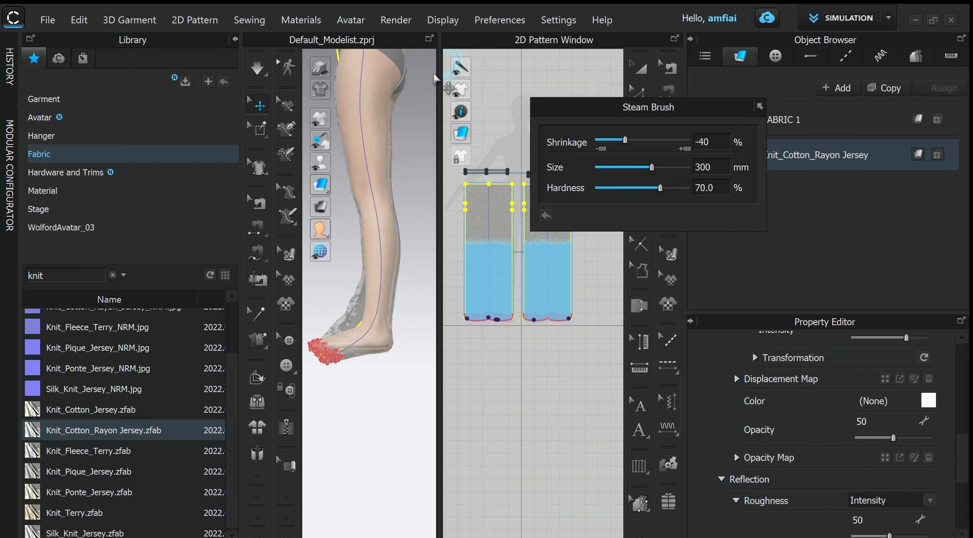
{"action": "key", "text": "space"}
{"action": "mouse_move", "coordinate": [385, 350]}
{"action": "right_mouse_down"}
{"action": "mouse_move", "coordinate": [426, 386]}
{"action": "mouse_move", "coordinate": [286, 390]}
{"action": "mouse_move", "coordinate": [431, 379]}
{"action": "mouse_move", "coordinate": [359, 378]}
{"action": "mouse_move", "coordinate": [370, 391]}
{"action": "mouse_move", "coordinate": [347, 399]}
{"action": "mouse_move", "coordinate": [384, 360]}
{"action": "right_mouse_up"}
{"action": "scroll", "coordinate": [379, 358], "scroll_direction": "up", "scroll_amount": 5}
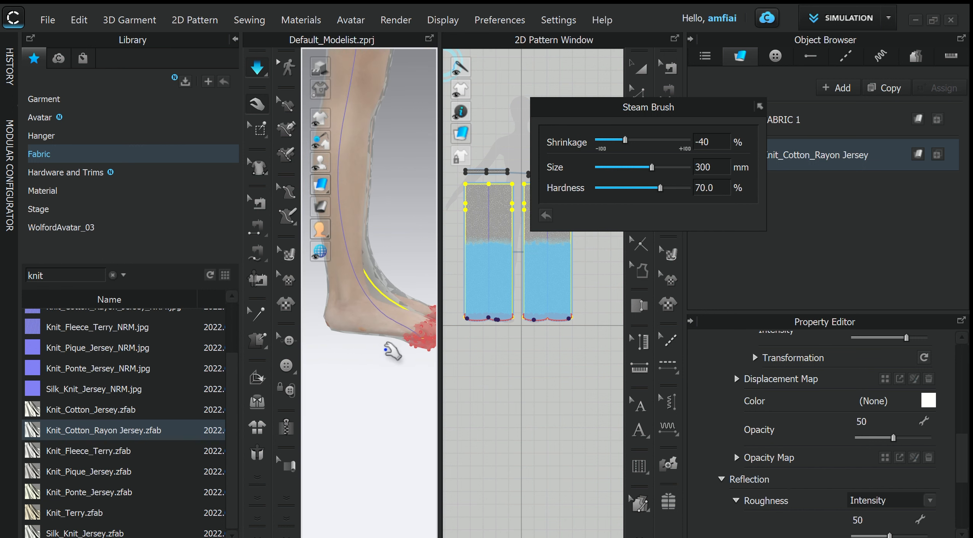
{"action": "middle_click_drag", "start_coordinate": [377, 363], "coordinate": [371, 349]}
{"action": "right_click_drag", "start_coordinate": [371, 349], "coordinate": [374, 338]}
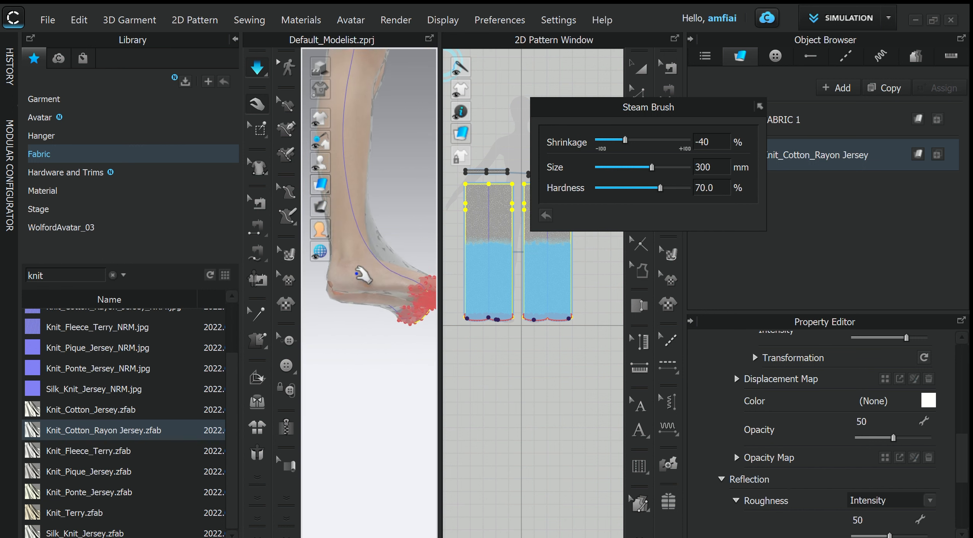
{"action": "left_click_drag", "start_coordinate": [357, 271], "coordinate": [345, 281]}
{"action": "right_click_drag", "start_coordinate": [377, 314], "coordinate": [373, 319]}
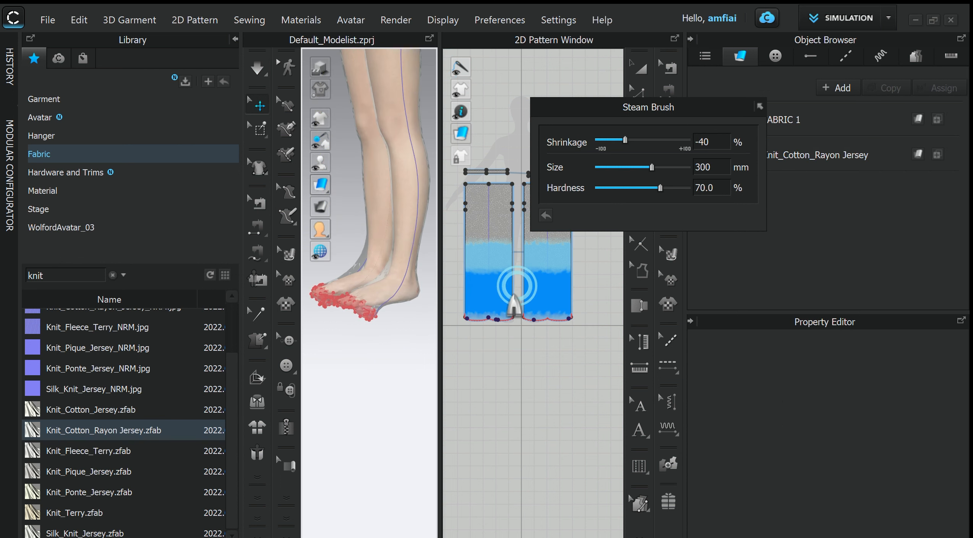
- Clear the steaming from both leg pieces and re-steam their lower halves with -60% shrinkage
{"action": "right_click", "coordinate": [534, 287]}
{"action": "left_click", "coordinate": [579, 315]}
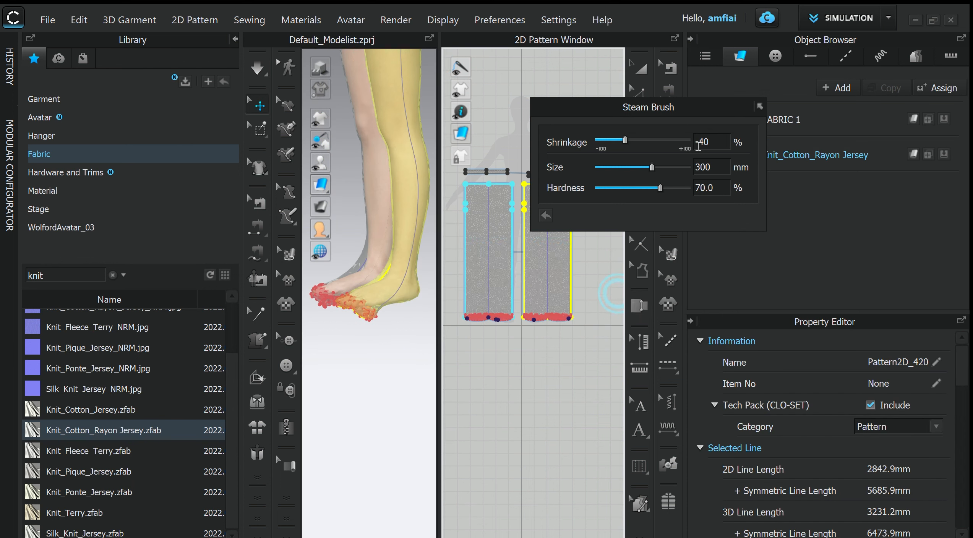
{"action": "left_click", "coordinate": [715, 145]}
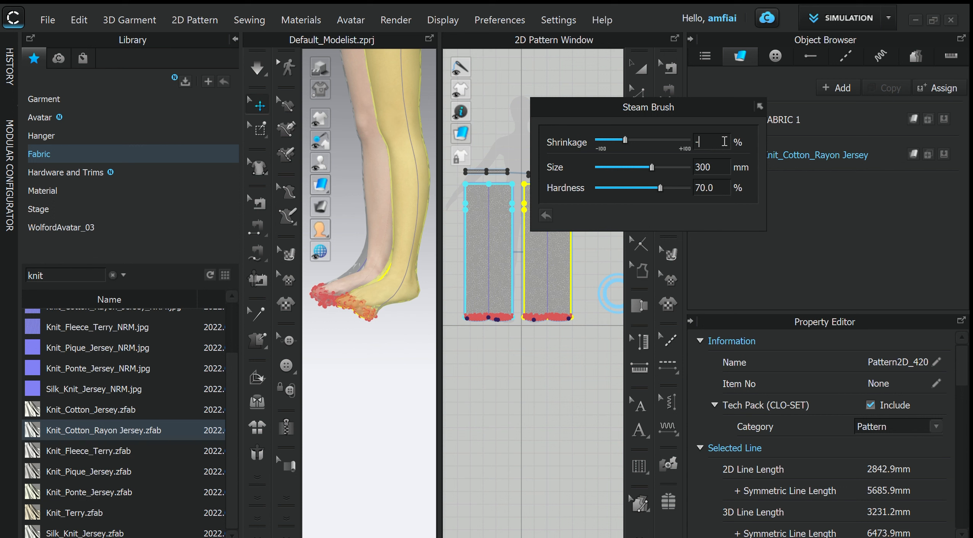
{"action": "mouse_move", "coordinate": [471, 314]}
{"action": "left_mouse_down"}
{"action": "mouse_move", "coordinate": [543, 311]}
{"action": "mouse_move", "coordinate": [543, 302]}
{"action": "mouse_move", "coordinate": [493, 290]}
{"action": "mouse_move", "coordinate": [558, 288]}
{"action": "mouse_move", "coordinate": [472, 266]}
{"action": "mouse_move", "coordinate": [482, 264]}
{"action": "mouse_move", "coordinate": [451, 306]}
{"action": "left_mouse_up"}
- Simulate the re-steamed pants and check the fit on the whole avatar, collapsing the Steam Brush settings and widening the 3D window
{"action": "key", "text": "space"}
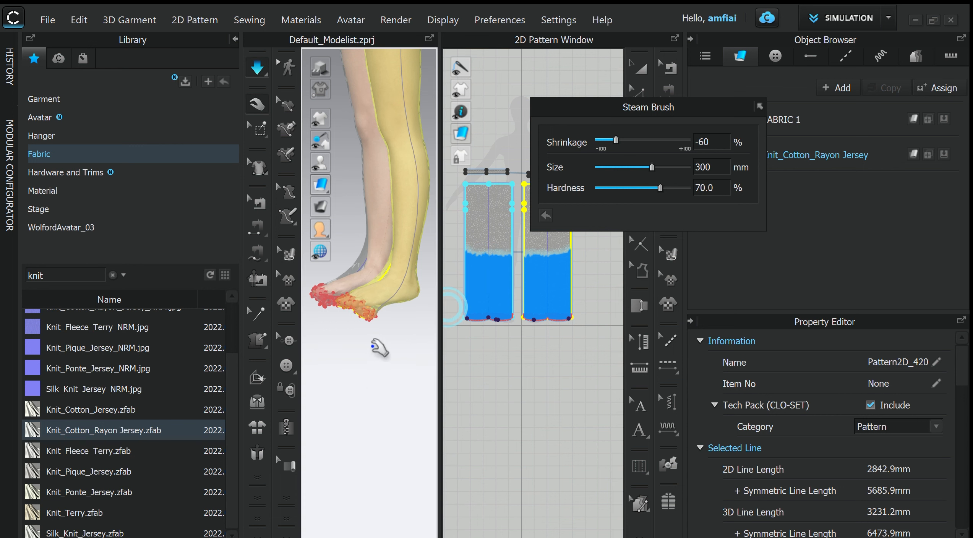
{"action": "right_click_drag", "start_coordinate": [378, 348], "coordinate": [401, 365]}
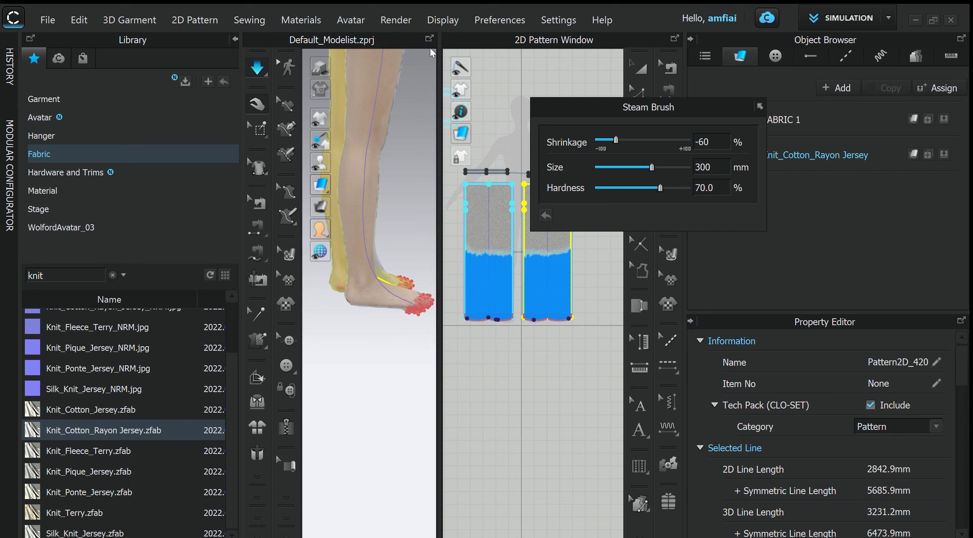
{"action": "left_click", "coordinate": [760, 106]}
{"action": "mouse_move", "coordinate": [401, 160]}
{"action": "right_mouse_down"}
{"action": "mouse_move", "coordinate": [387, 191]}
{"action": "mouse_move", "coordinate": [252, 189]}
{"action": "right_mouse_up"}
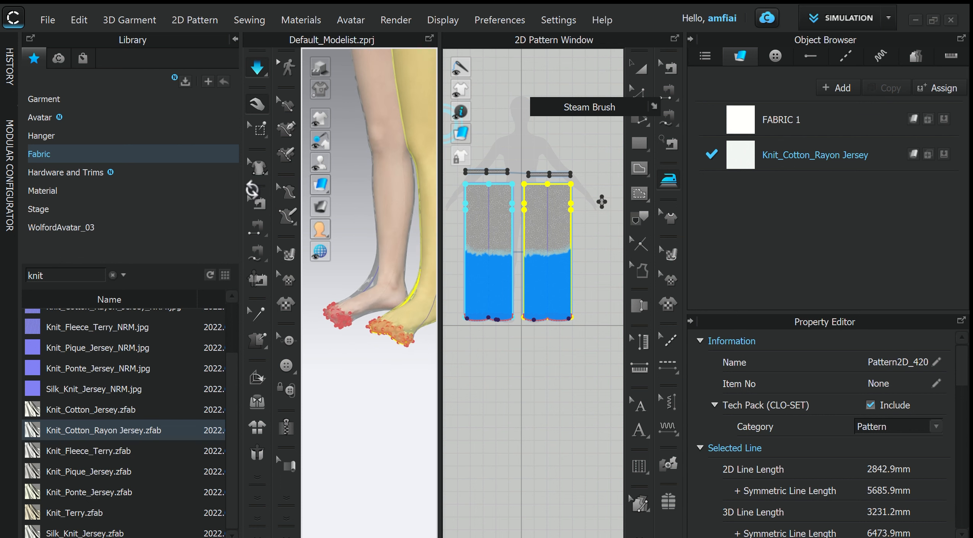
{"action": "scroll", "coordinate": [474, 229], "scroll_direction": "up", "scroll_amount": 2}
{"action": "scroll", "coordinate": [383, 230], "scroll_direction": "down", "scroll_amount": 5}
{"action": "right_click_drag", "start_coordinate": [405, 229], "coordinate": [428, 234]}
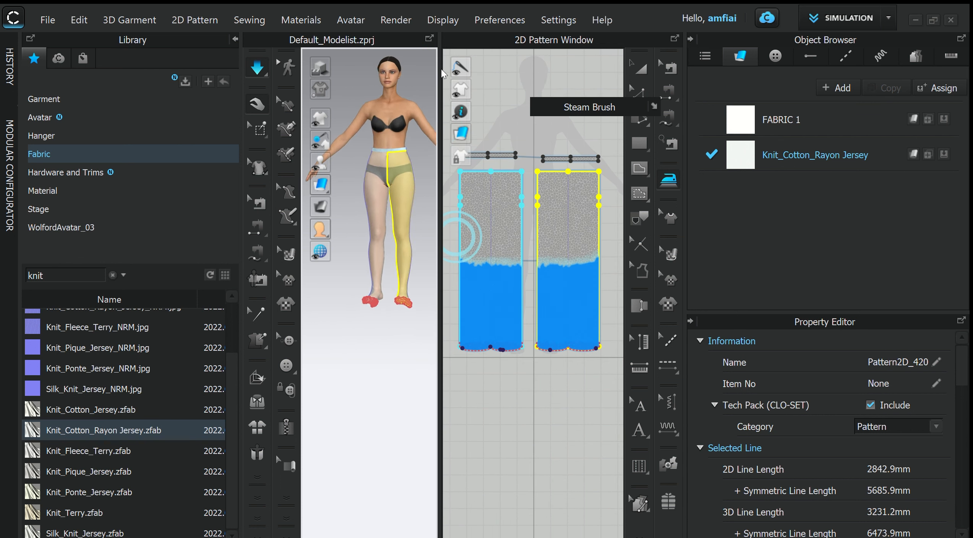
{"action": "left_click_drag", "start_coordinate": [439, 69], "coordinate": [565, 115]}
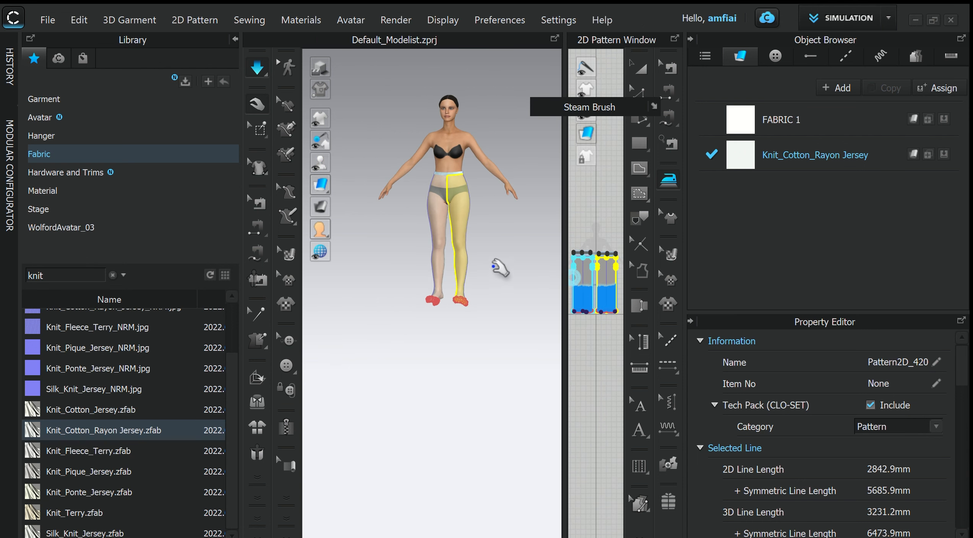
{"action": "scroll", "coordinate": [504, 256], "scroll_direction": "up", "scroll_amount": 3}
{"action": "scroll", "coordinate": [510, 251], "scroll_direction": "down", "scroll_amount": 3}
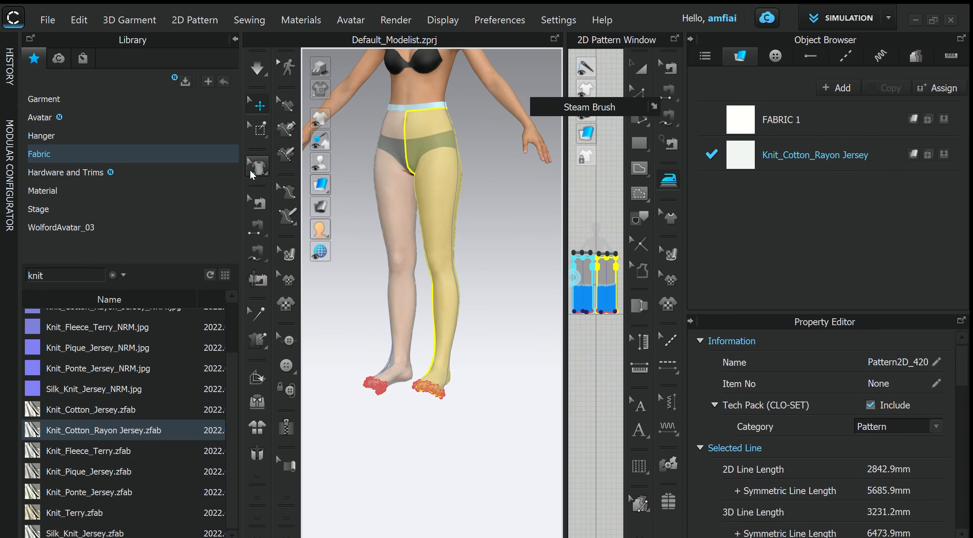
- Delete the pins from the toe areas of both feet with the mesh selection tool
{"action": "scroll", "coordinate": [445, 391], "scroll_direction": "up", "scroll_amount": 4}
{"action": "right_click_drag", "start_coordinate": [482, 278], "coordinate": [422, 325]}
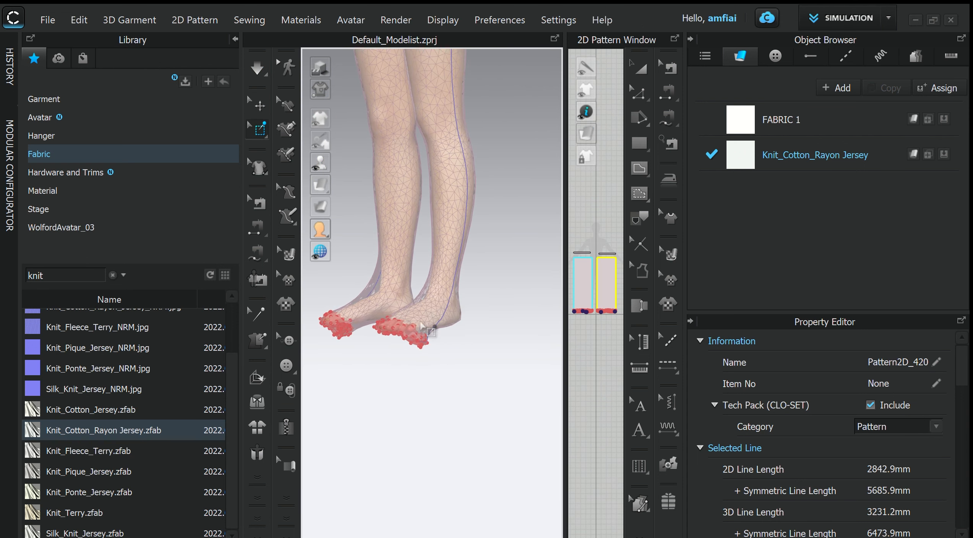
{"action": "right_click", "coordinate": [403, 329]}
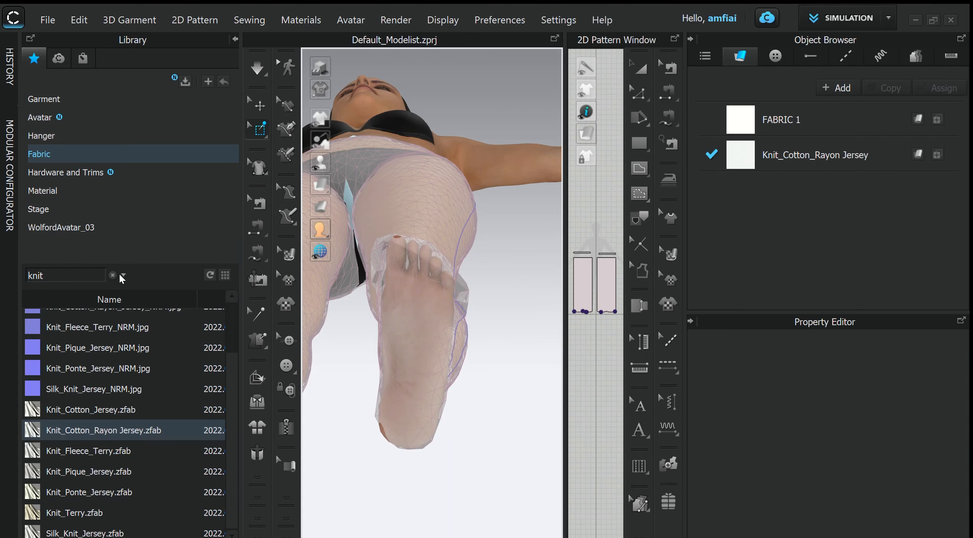
- Tack the loose fabric corner beside the little toe to the avatar's foot with Tack on Avatar and simulate the garment
{"action": "left_click", "coordinate": [257, 340]}
{"action": "scroll", "coordinate": [417, 270], "scroll_direction": "up", "scroll_amount": 5}
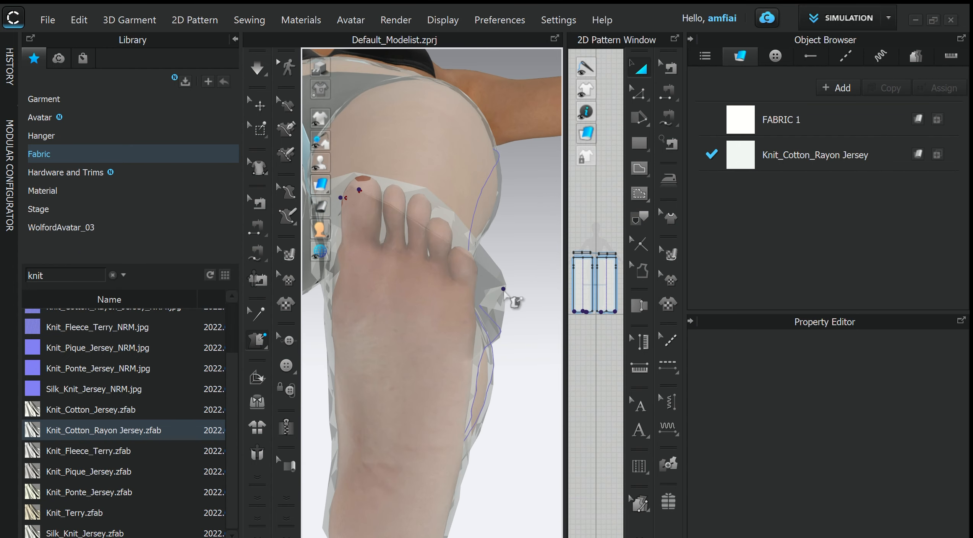
{"action": "left_click", "coordinate": [502, 290]}
{"action": "left_click", "coordinate": [462, 267]}
{"action": "right_click_drag", "start_coordinate": [363, 386], "coordinate": [374, 310]}
{"action": "scroll", "coordinate": [403, 303], "scroll_direction": "down", "scroll_amount": 4}
{"action": "middle_click_drag", "start_coordinate": [418, 299], "coordinate": [484, 363]}
{"action": "right_click_drag", "start_coordinate": [484, 363], "coordinate": [476, 410]}
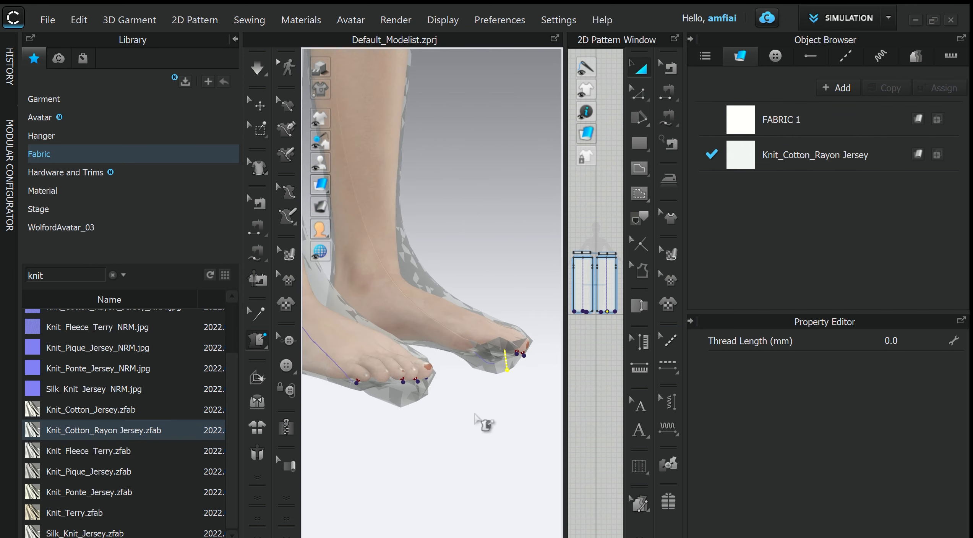
{"action": "key", "text": "space"}
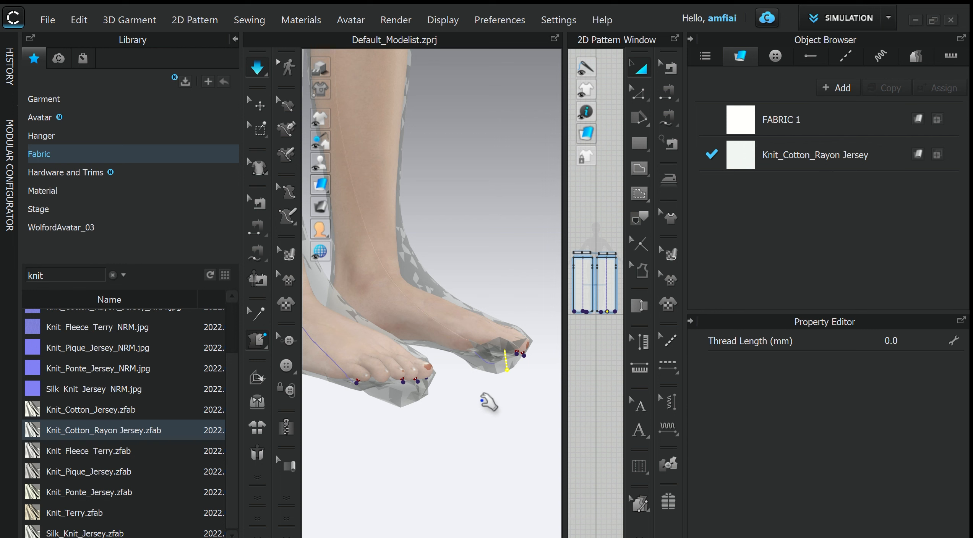
{"action": "right_click_drag", "start_coordinate": [488, 401], "coordinate": [395, 402]}
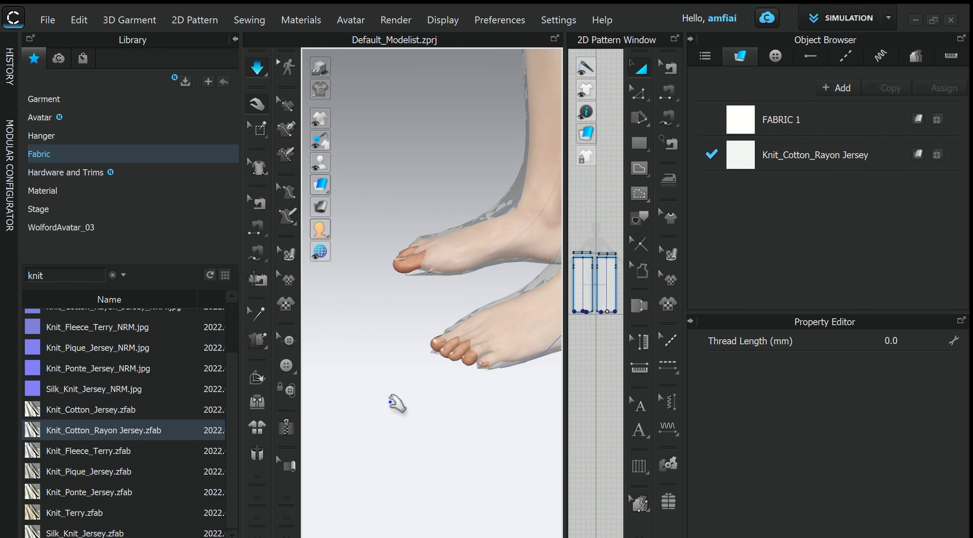
- Pull the knit fabric over the exposed toes of the avatar's left foot while the simulation runs
{"action": "left_click", "coordinate": [425, 344]}
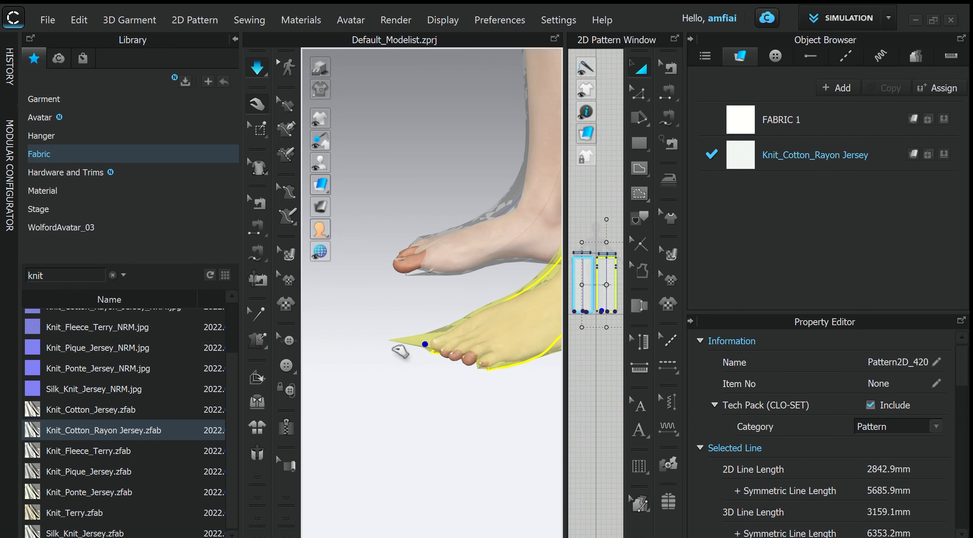
{"action": "right_click_drag", "start_coordinate": [440, 358], "coordinate": [487, 336]}
{"action": "left_click_drag", "start_coordinate": [455, 352], "coordinate": [463, 337]}
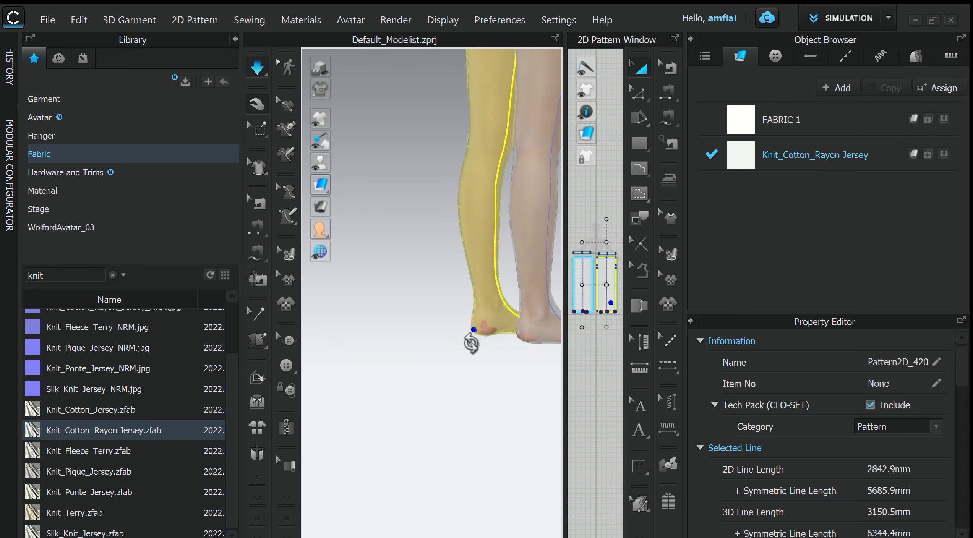
{"action": "right_click_drag", "start_coordinate": [464, 336], "coordinate": [418, 342]}
{"action": "left_click", "coordinate": [482, 328]}
{"action": "scroll", "coordinate": [481, 344], "scroll_direction": "down", "scroll_amount": 4}
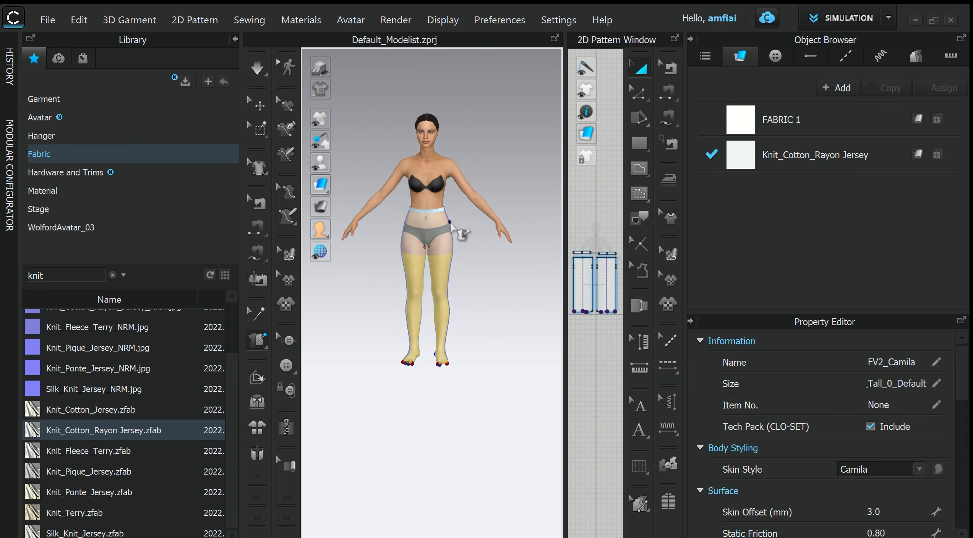
- Enlarge the 2D pattern view, select all pattern pieces and set their particle distance to 10 mm
{"action": "scroll", "coordinate": [457, 231], "scroll_direction": "up", "scroll_amount": 3}
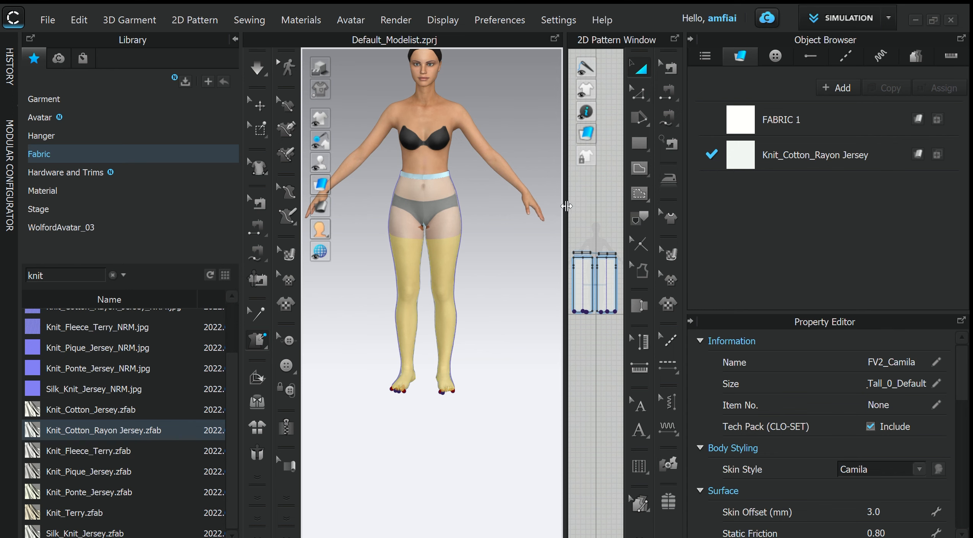
{"action": "left_click_drag", "start_coordinate": [567, 206], "coordinate": [372, 206]}
{"action": "left_click_drag", "start_coordinate": [555, 295], "coordinate": [412, 145]}
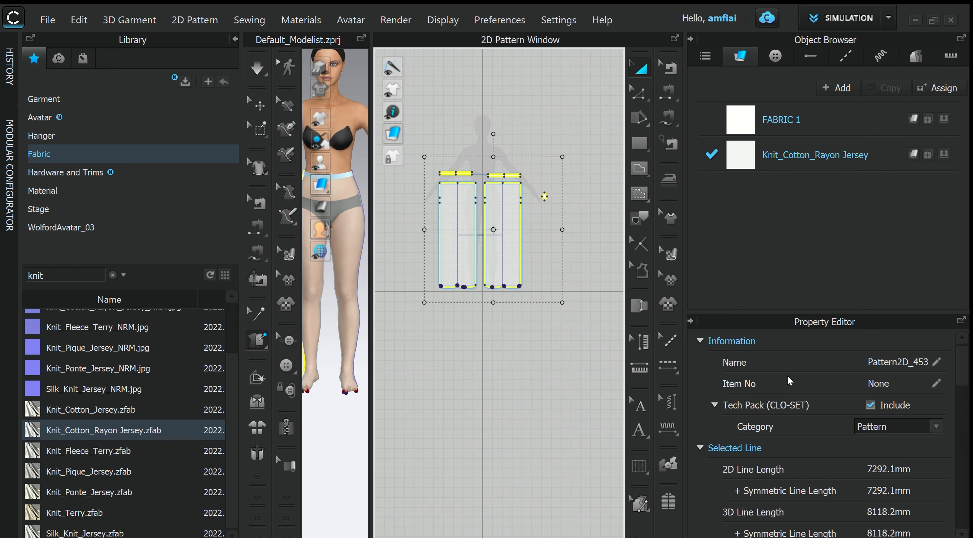
{"action": "scroll", "coordinate": [864, 468], "scroll_direction": "down", "scroll_amount": 3}
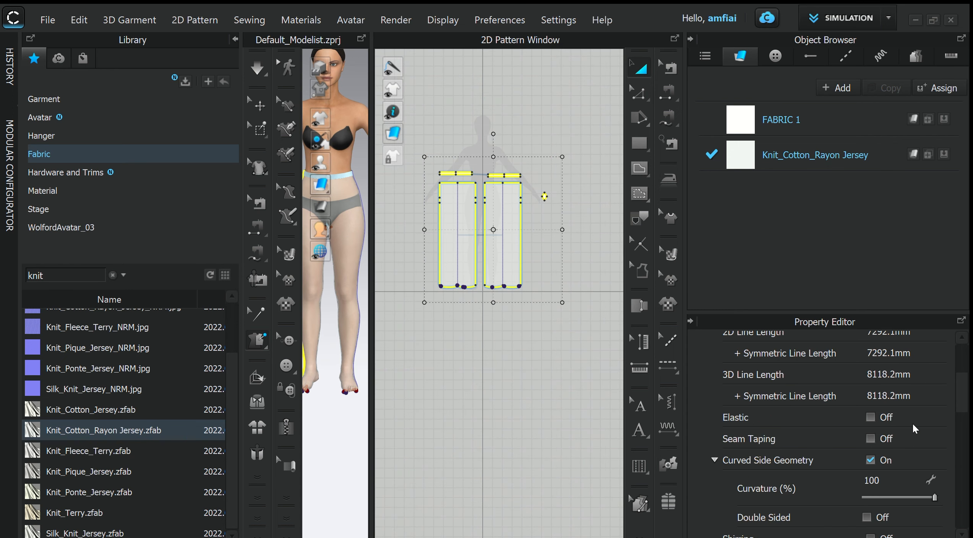
{"action": "scroll", "coordinate": [883, 464], "scroll_direction": "down", "scroll_amount": 3}
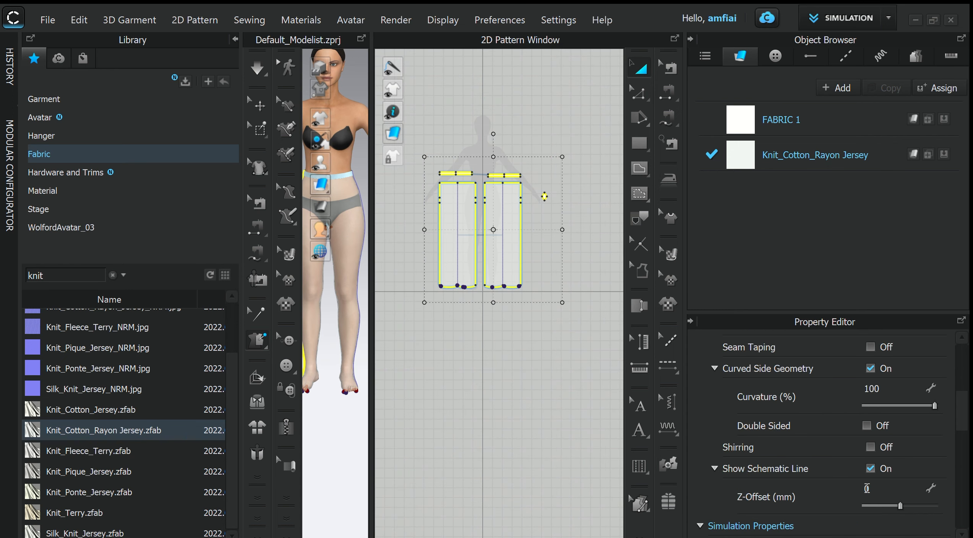
{"action": "scroll", "coordinate": [867, 488], "scroll_direction": "down", "scroll_amount": 3}
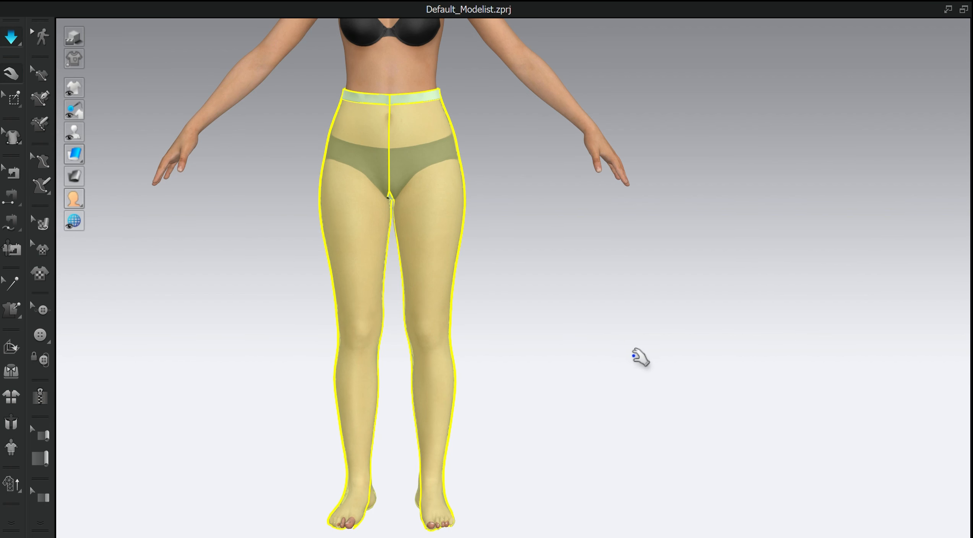
- Enlarge the 3D window, simulate the refined garment and pull the fabric over the toes of the avatar's left foot
{"action": "right_click_drag", "start_coordinate": [640, 358], "coordinate": [475, 344]}
{"action": "scroll", "coordinate": [497, 317], "scroll_direction": "up", "scroll_amount": 5}
{"action": "left_click", "coordinate": [560, 296]}
{"action": "scroll", "coordinate": [475, 344], "scroll_direction": "up", "scroll_amount": 4}
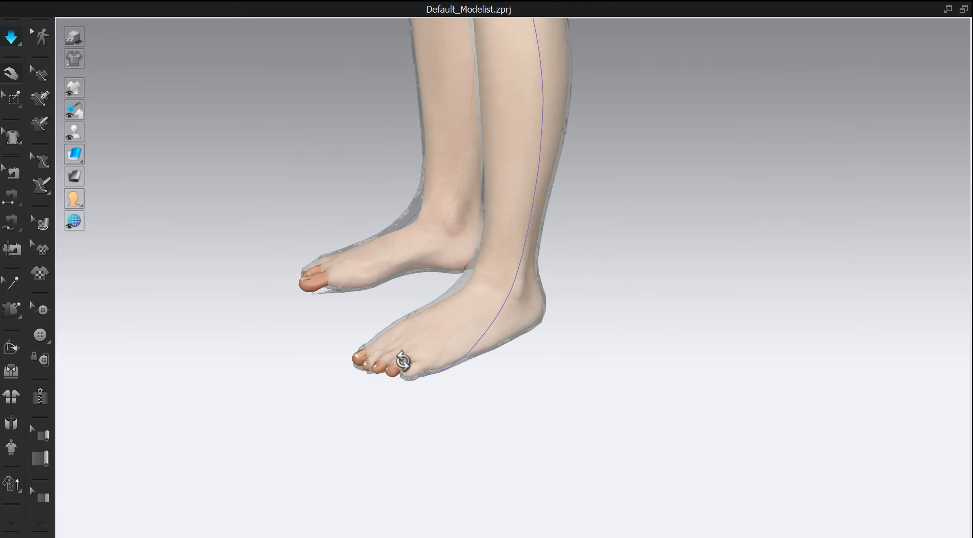
{"action": "right_click_drag", "start_coordinate": [402, 364], "coordinate": [498, 341]}
{"action": "left_click_drag", "start_coordinate": [437, 345], "coordinate": [430, 355]}
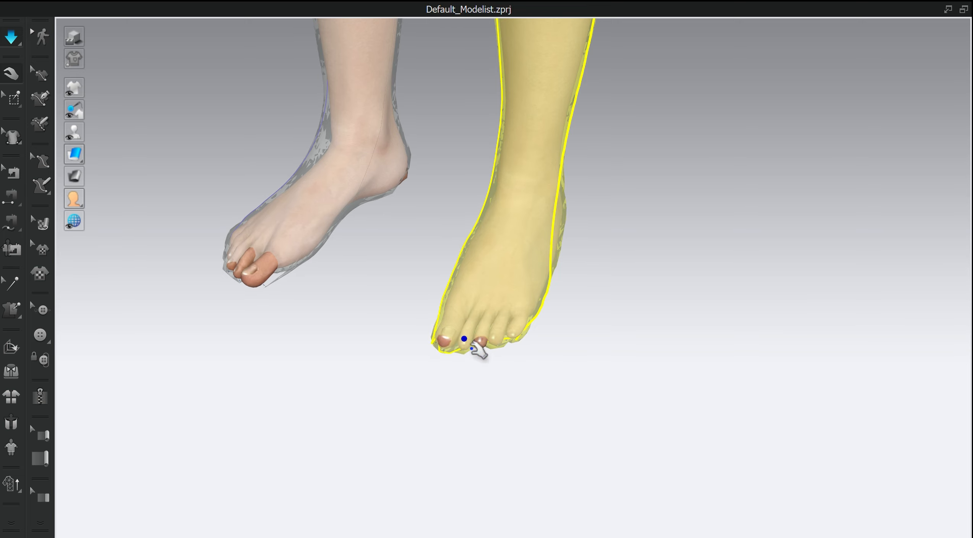
- Try to pull the toe hem over the exposed big toe and neighbouring toes of the avatar's right foot, working from above and below
{"action": "left_click_drag", "start_coordinate": [260, 267], "coordinate": [222, 298]}
{"action": "left_click_drag", "start_coordinate": [263, 264], "coordinate": [173, 341]}
{"action": "right_click_drag", "start_coordinate": [174, 339], "coordinate": [358, 233]}
{"action": "scroll", "coordinate": [358, 232], "scroll_direction": "down", "scroll_amount": 3}
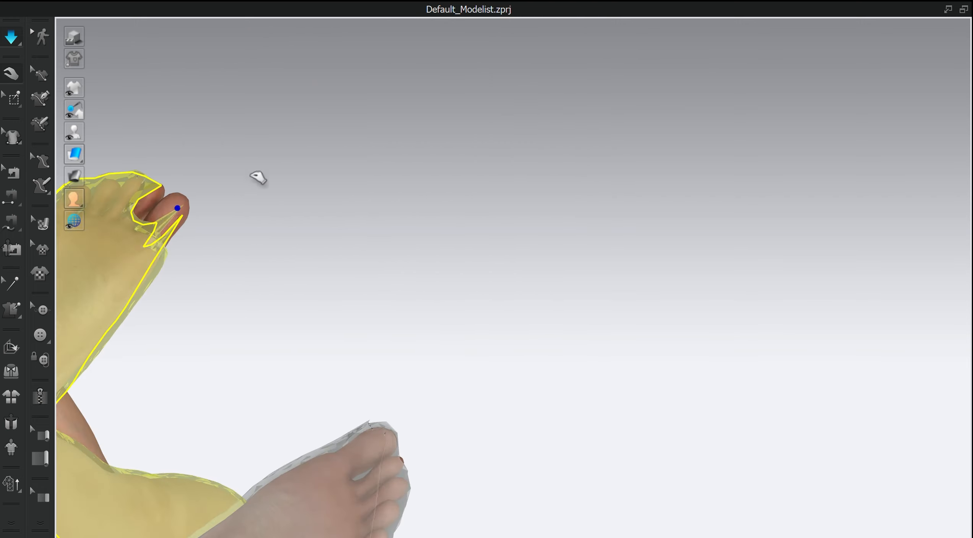
{"action": "left_click_drag", "start_coordinate": [251, 176], "coordinate": [309, 88]}
{"action": "left_click_drag", "start_coordinate": [309, 88], "coordinate": [296, 171]}
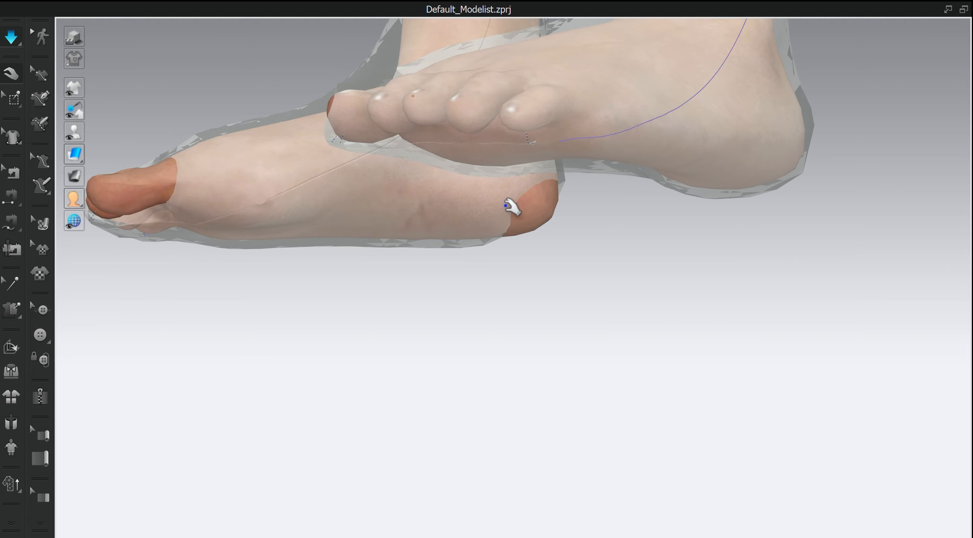
{"action": "left_click_drag", "start_coordinate": [507, 204], "coordinate": [668, 294]}
{"action": "right_click_drag", "start_coordinate": [669, 293], "coordinate": [487, 327]}
{"action": "left_click_drag", "start_coordinate": [545, 191], "coordinate": [479, 301]}
{"action": "right_click_drag", "start_coordinate": [478, 301], "coordinate": [409, 199]}
{"action": "left_click_drag", "start_coordinate": [450, 314], "coordinate": [502, 426]}
{"action": "right_click_drag", "start_coordinate": [502, 425], "coordinate": [442, 340]}
{"action": "left_click_drag", "start_coordinate": [441, 341], "coordinate": [434, 467]}
{"action": "right_click_drag", "start_coordinate": [434, 467], "coordinate": [473, 367]}
{"action": "left_click_drag", "start_coordinate": [472, 367], "coordinate": [352, 122]}
{"action": "left_click_drag", "start_coordinate": [495, 375], "coordinate": [430, 295]}
{"action": "right_click_drag", "start_coordinate": [430, 295], "coordinate": [512, 378]}
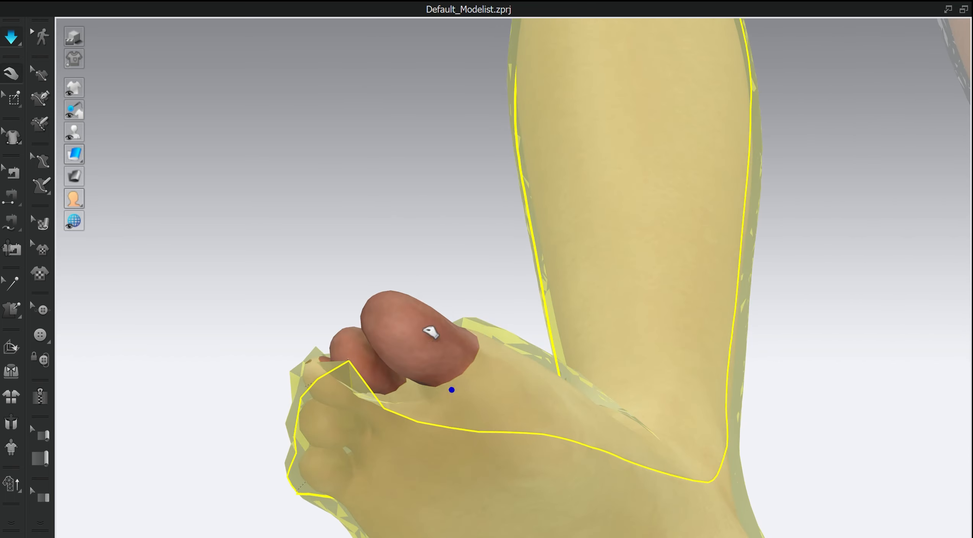
{"action": "left_click_drag", "start_coordinate": [435, 330], "coordinate": [522, 332]}
{"action": "right_click_drag", "start_coordinate": [522, 332], "coordinate": [511, 417]}
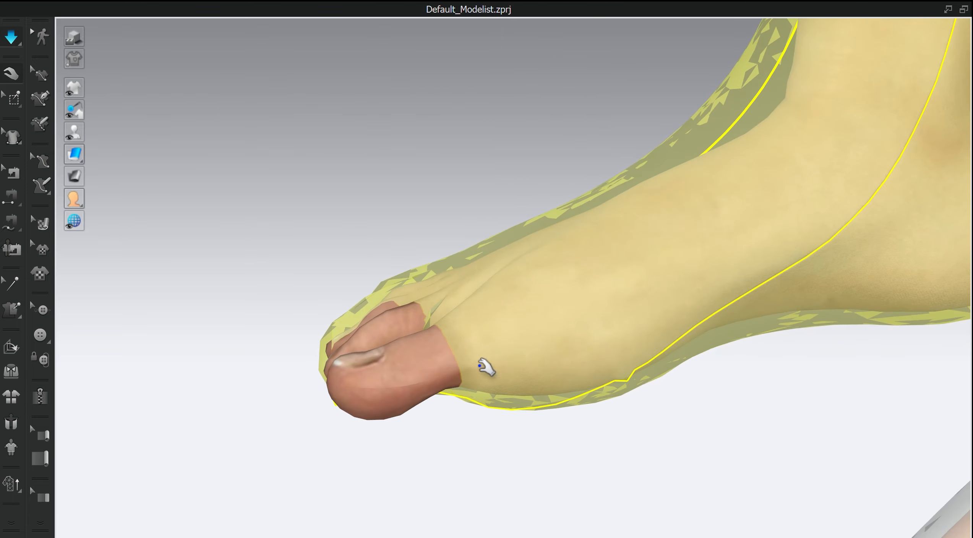
{"action": "left_click_drag", "start_coordinate": [483, 364], "coordinate": [165, 430]}
{"action": "right_click_drag", "start_coordinate": [165, 430], "coordinate": [373, 481]}
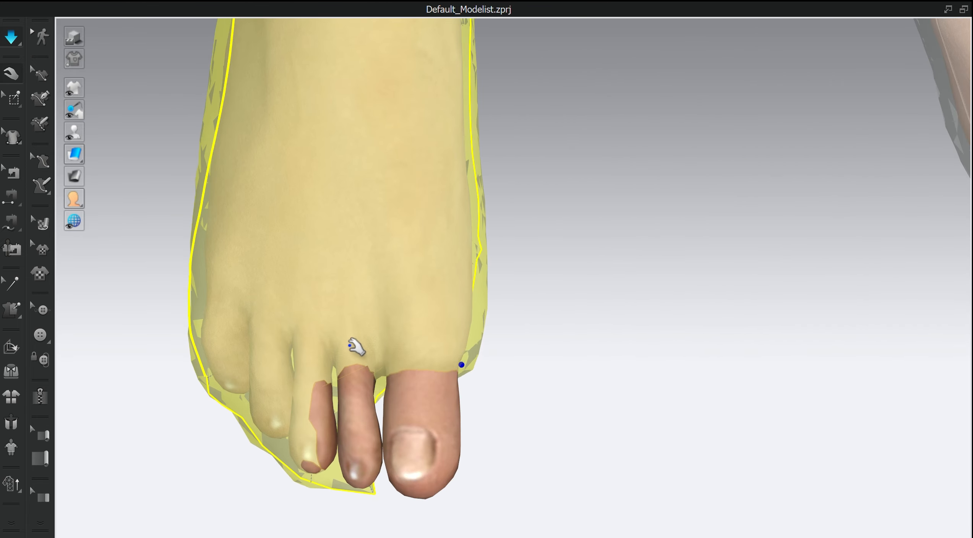
{"action": "left_click_drag", "start_coordinate": [348, 338], "coordinate": [421, 445]}
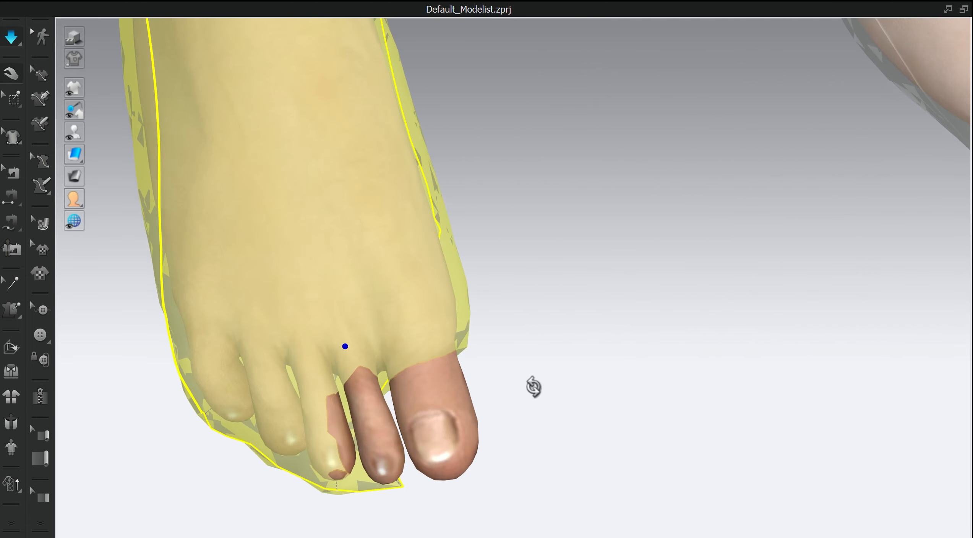
{"action": "right_click_drag", "start_coordinate": [533, 386], "coordinate": [404, 208]}
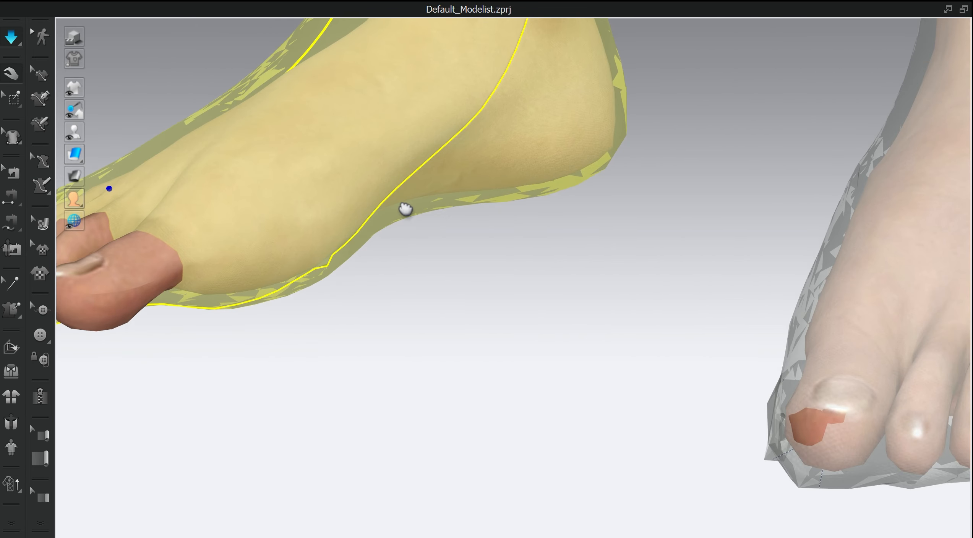
- Pull the fabric over the bare tip of the left foot's big toe and check the soles of both feet
{"action": "left_click", "coordinate": [801, 419]}
{"action": "right_click_drag", "start_coordinate": [816, 464], "coordinate": [842, 479]}
{"action": "scroll", "coordinate": [838, 384], "scroll_direction": "down", "scroll_amount": 4}
{"action": "scroll", "coordinate": [758, 327], "scroll_direction": "up", "scroll_amount": 2}
{"action": "right_click_drag", "start_coordinate": [666, 318], "coordinate": [516, 251]}
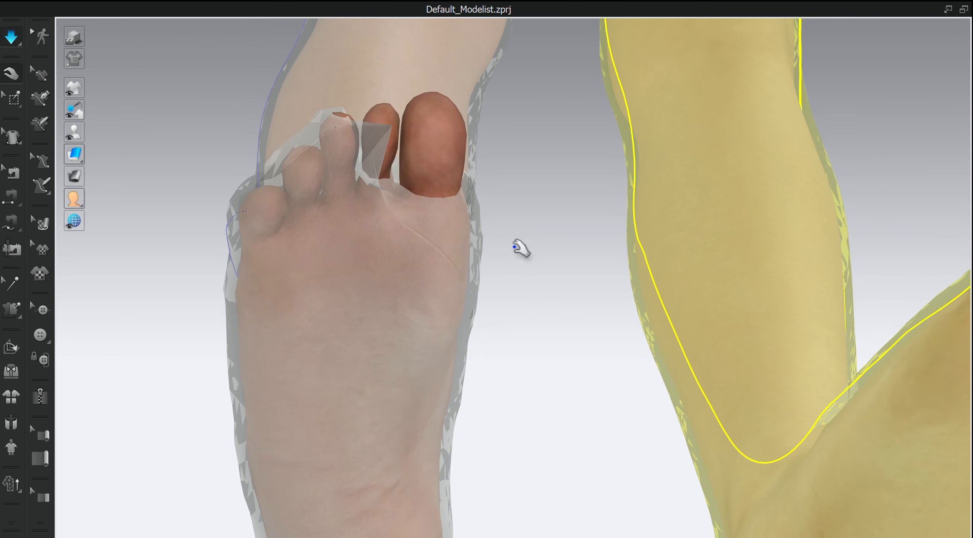
- Restart the simulation and drag the loose hem fabric toward the exposed big and second toes of the right foot
{"action": "left_click", "coordinate": [11, 284]}
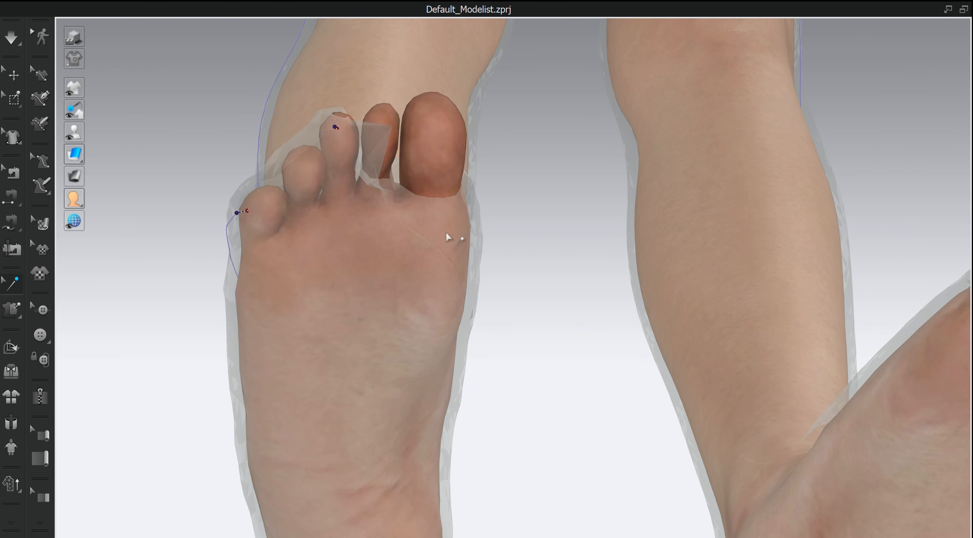
{"action": "key", "text": "space"}
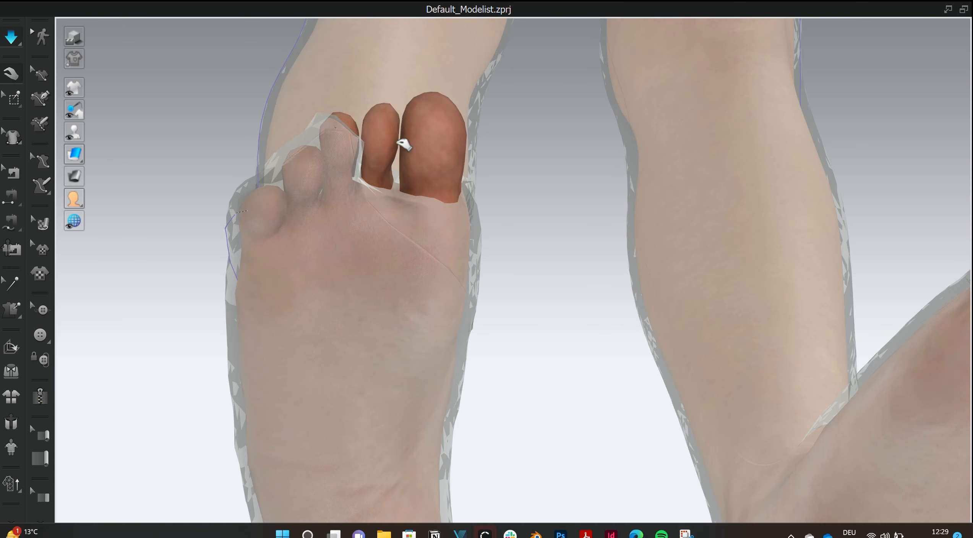
{"action": "left_click_drag", "start_coordinate": [397, 148], "coordinate": [432, 21]}
{"action": "right_click_drag", "start_coordinate": [482, 217], "coordinate": [434, 315]}
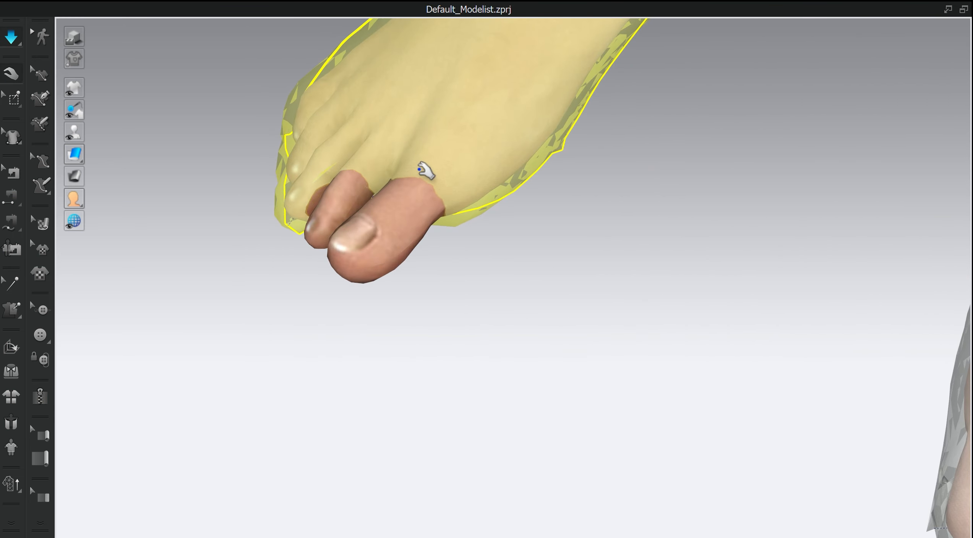
{"action": "left_click_drag", "start_coordinate": [352, 260], "coordinate": [239, 371]}
{"action": "right_click_drag", "start_coordinate": [409, 319], "coordinate": [426, 262]}
{"action": "left_click_drag", "start_coordinate": [341, 180], "coordinate": [265, 148]}
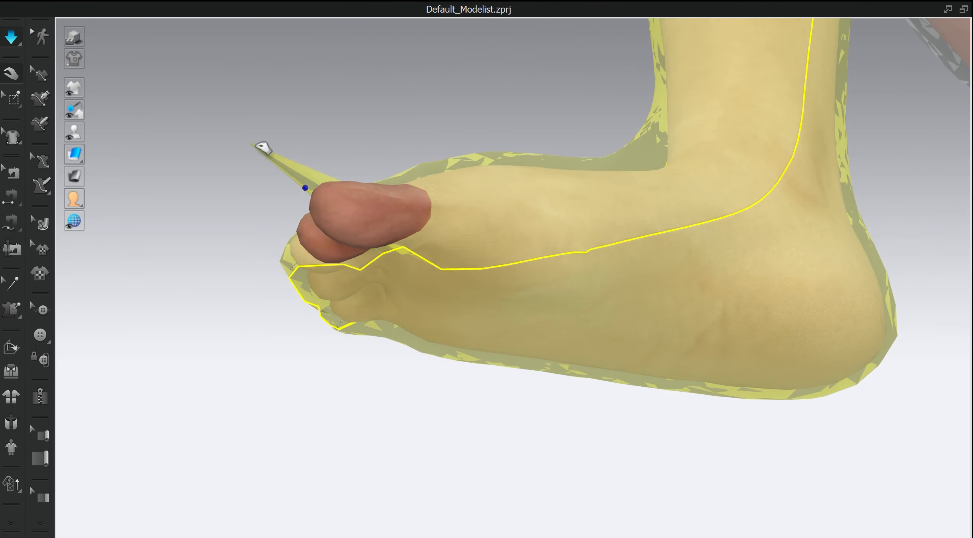
- Tack the hem point on the inner sole of the right foot to the big toe with Tack on Avatar and simulate
{"action": "right_click_drag", "start_coordinate": [399, 294], "coordinate": [354, 271]}
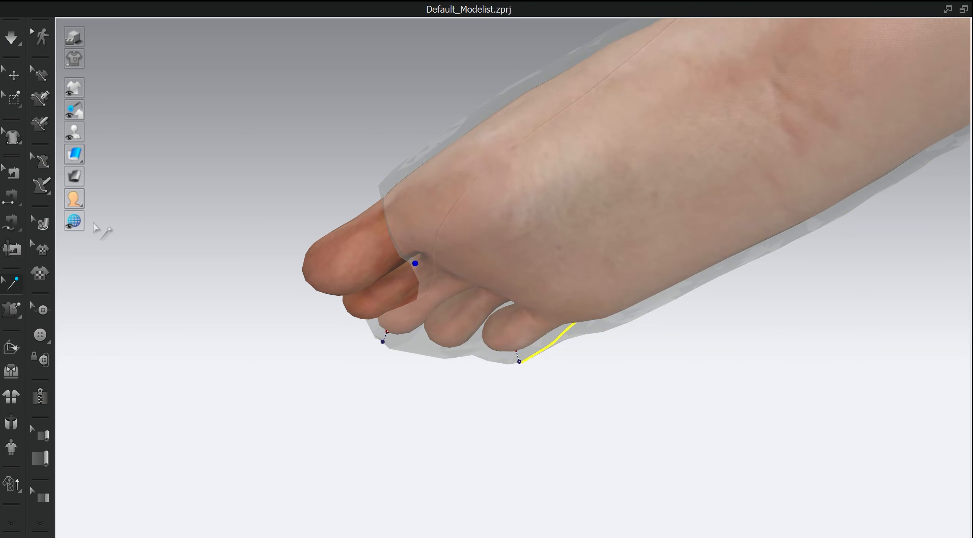
{"action": "left_click", "coordinate": [16, 177]}
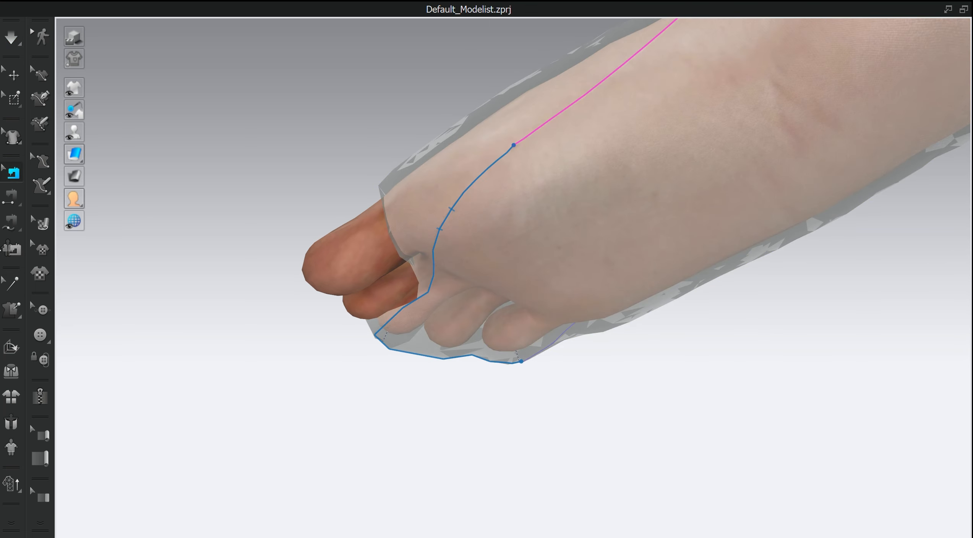
{"action": "left_click", "coordinate": [11, 309]}
{"action": "left_click", "coordinate": [488, 167]}
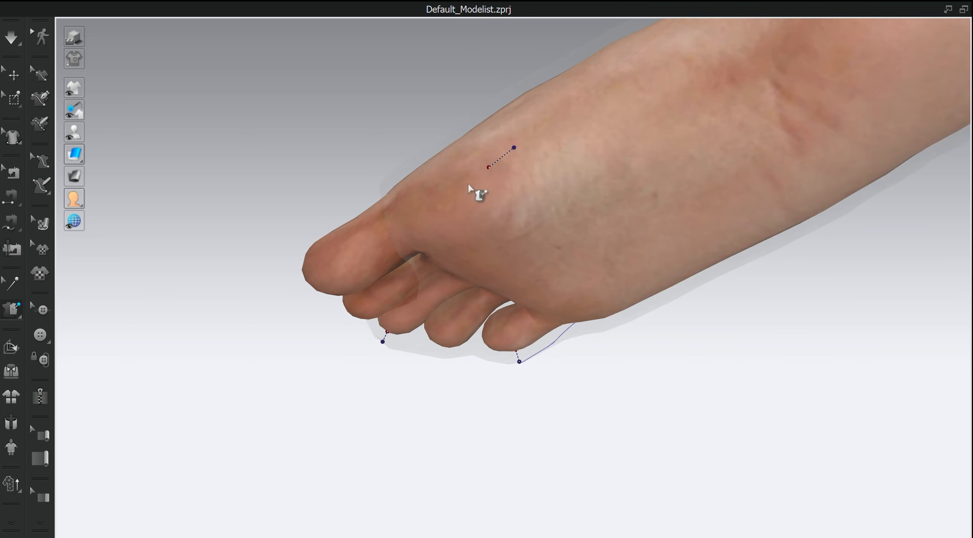
{"action": "left_click", "coordinate": [324, 249]}
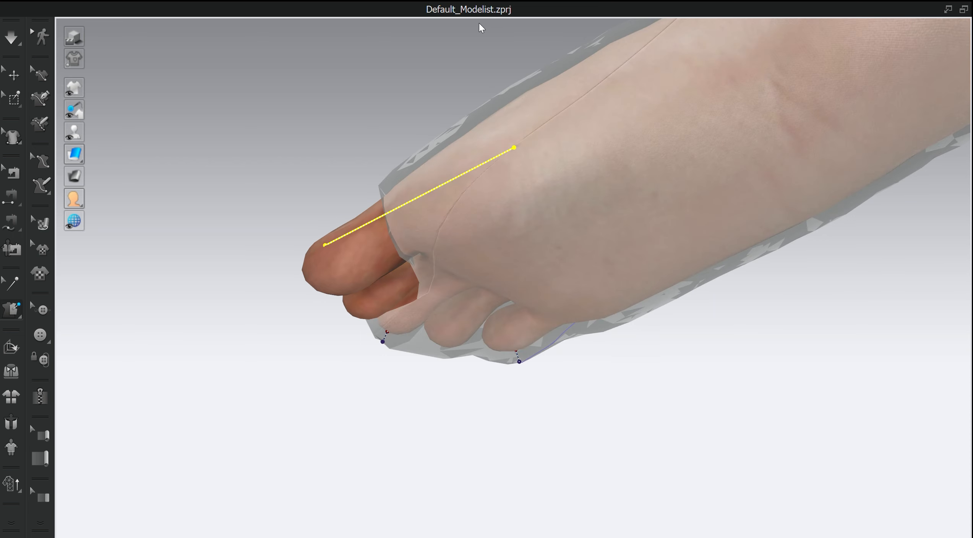
{"action": "key", "text": "space"}
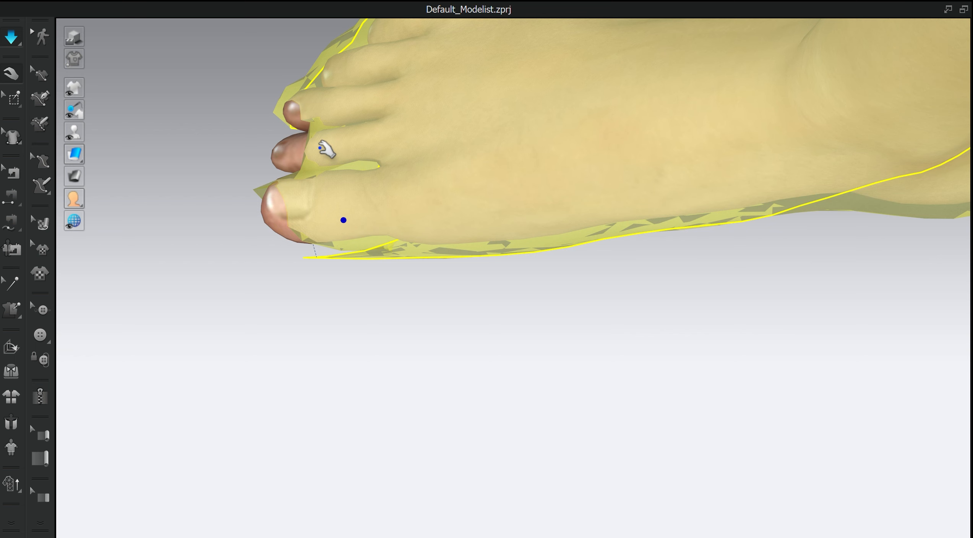
- Pull the tacked fabric around the right foot's toes until the big and second toes are fully covered
{"action": "left_click_drag", "start_coordinate": [319, 148], "coordinate": [153, 157]}
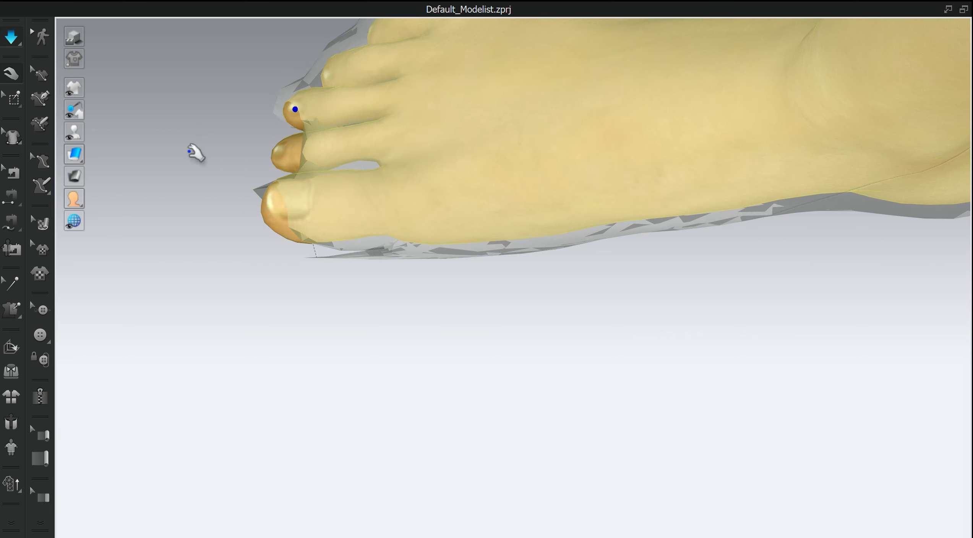
{"action": "left_click_drag", "start_coordinate": [320, 229], "coordinate": [161, 245]}
{"action": "right_click_drag", "start_coordinate": [198, 270], "coordinate": [269, 204]}
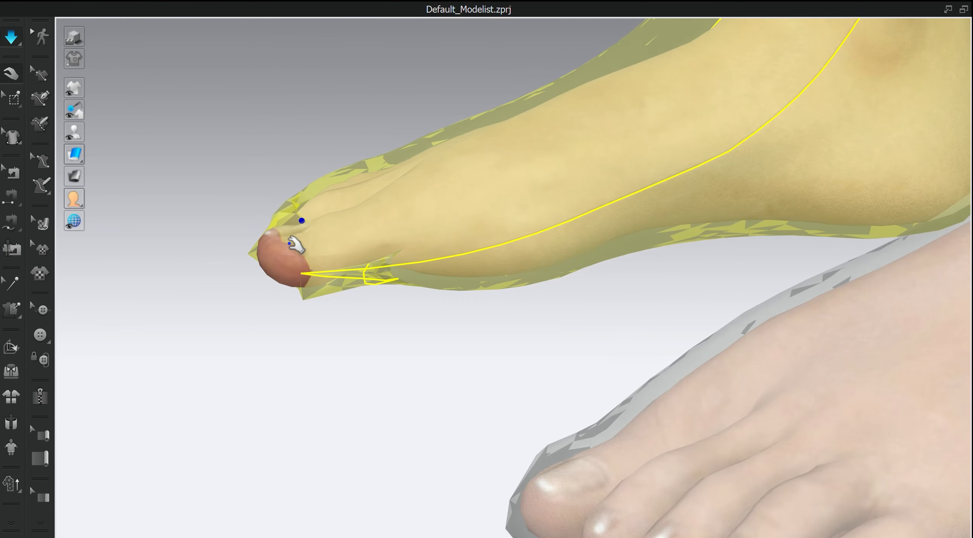
{"action": "left_click_drag", "start_coordinate": [297, 245], "coordinate": [72, 340]}
{"action": "right_click_drag", "start_coordinate": [72, 340], "coordinate": [439, 390]}
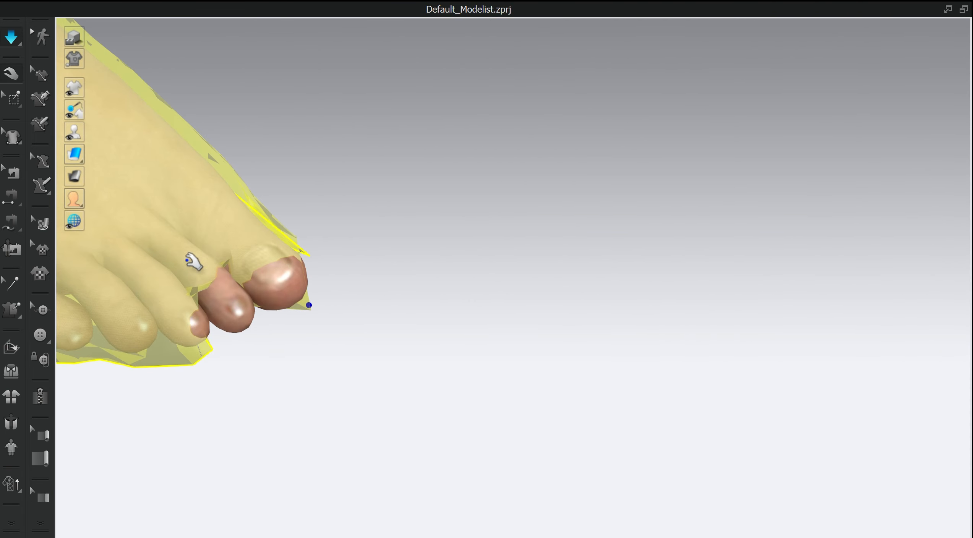
{"action": "left_click_drag", "start_coordinate": [194, 263], "coordinate": [465, 445]}
{"action": "right_click_drag", "start_coordinate": [490, 443], "coordinate": [317, 268]}
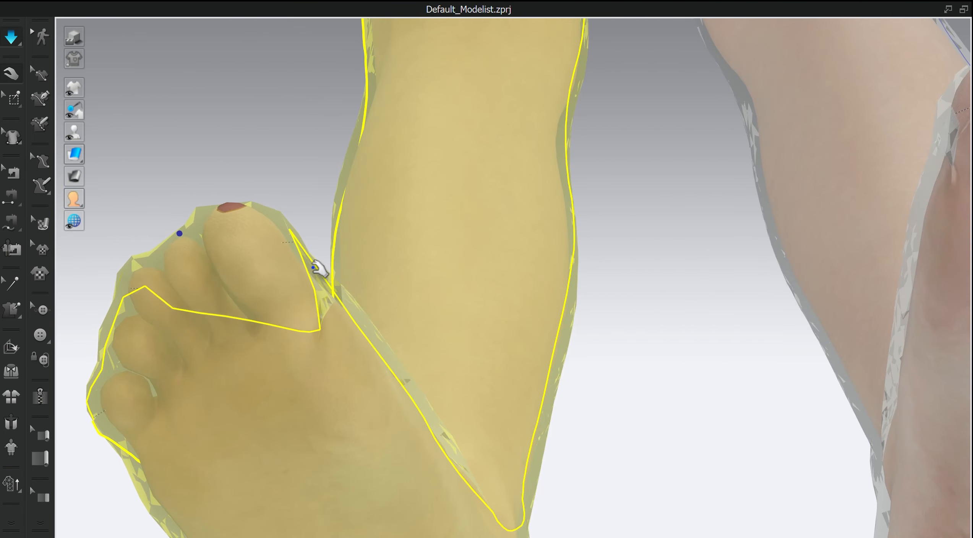
{"action": "left_click_drag", "start_coordinate": [230, 205], "coordinate": [281, 289]}
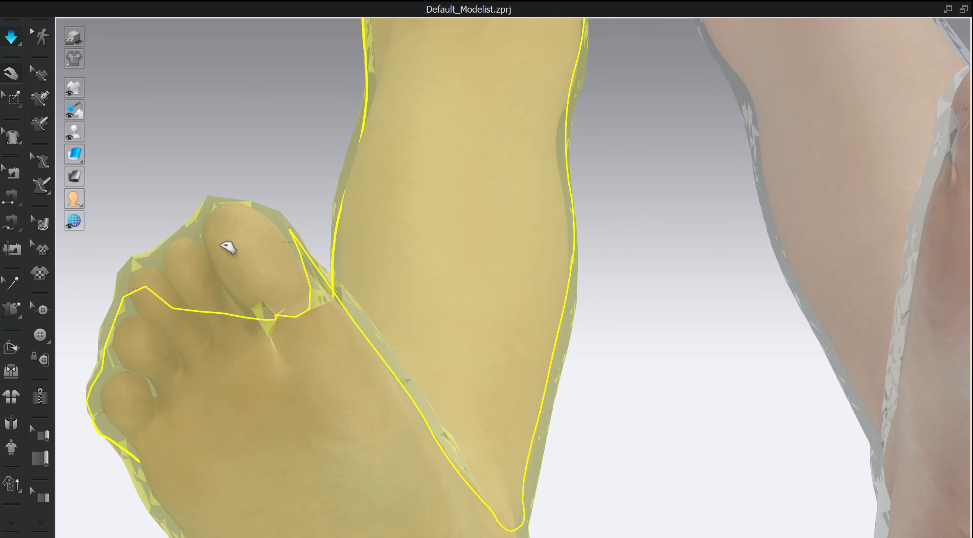
- Adjust the hem fabric on the sole beneath the right foot's big toe and along its inner edge
{"action": "right_click_drag", "start_coordinate": [360, 363], "coordinate": [430, 290]}
{"action": "left_click_drag", "start_coordinate": [423, 288], "coordinate": [359, 231]}
{"action": "left_click_drag", "start_coordinate": [467, 319], "coordinate": [443, 260]}
{"action": "left_click_drag", "start_coordinate": [451, 306], "coordinate": [480, 319]}
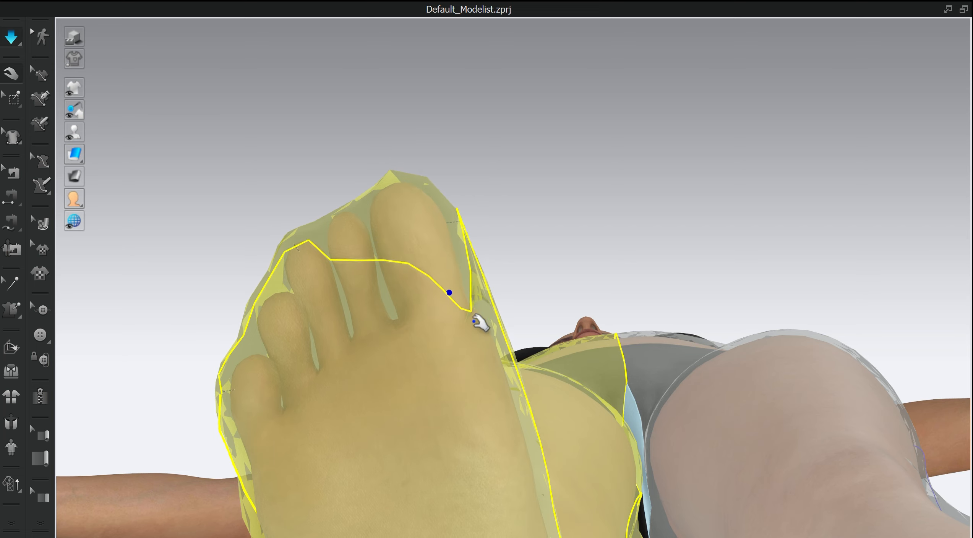
{"action": "right_click_drag", "start_coordinate": [480, 319], "coordinate": [506, 349]}
{"action": "left_click_drag", "start_coordinate": [407, 284], "coordinate": [428, 199]}
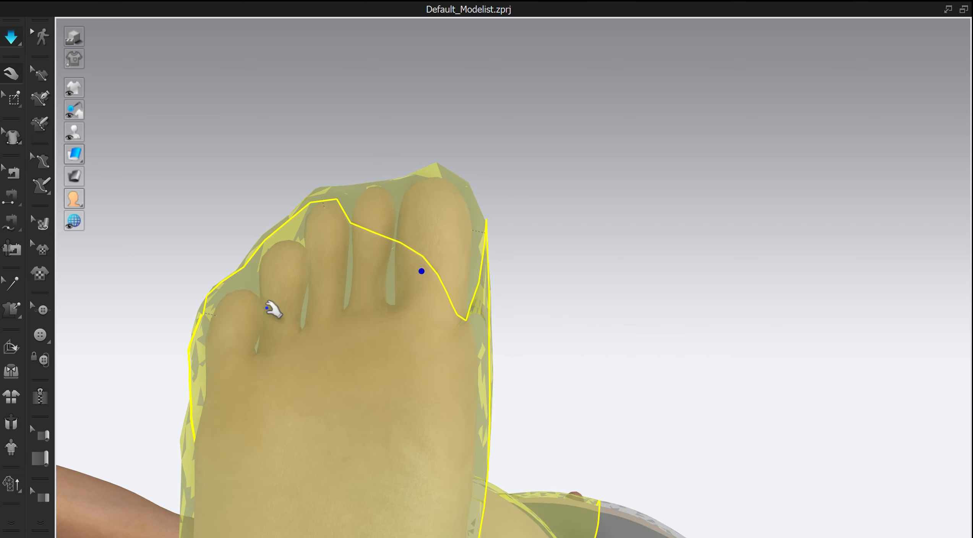
- Tack the fabric under the right foot's big toe and second toe to their toe tips, simulate and check both feet
{"action": "left_click", "coordinate": [11, 306]}
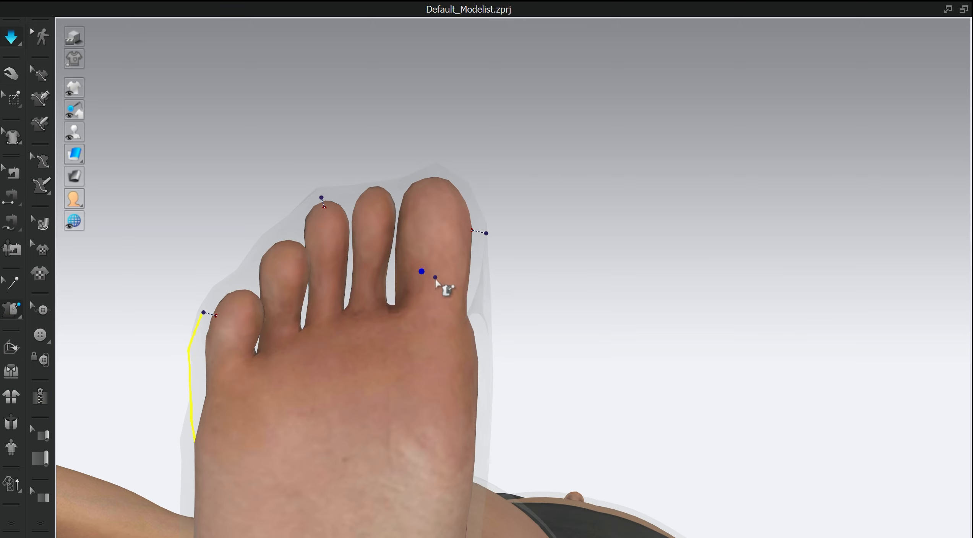
{"action": "left_click", "coordinate": [440, 184]}
{"action": "left_click", "coordinate": [370, 235]}
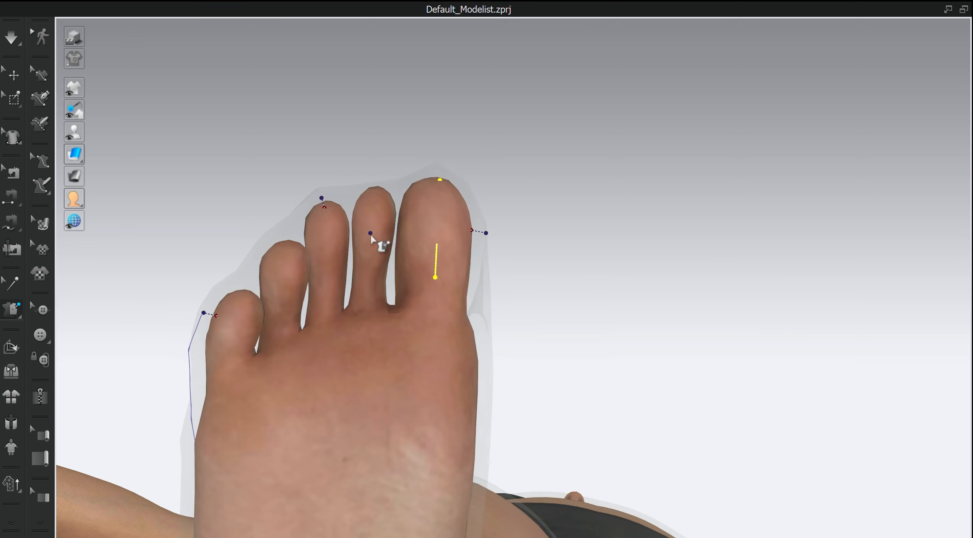
{"action": "left_click", "coordinate": [374, 196]}
{"action": "left_click", "coordinate": [23, 42]}
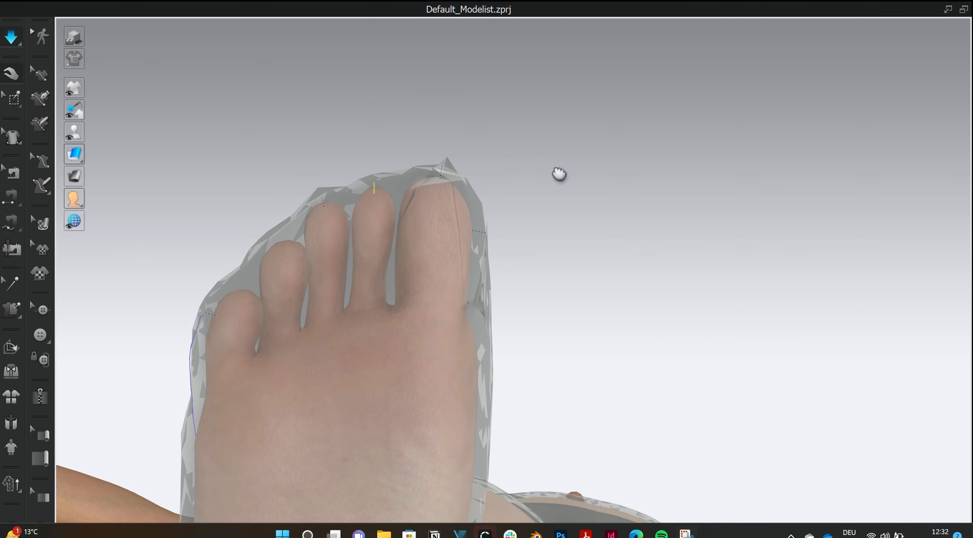
{"action": "right_click_drag", "start_coordinate": [559, 175], "coordinate": [470, 310]}
{"action": "scroll", "coordinate": [530, 283], "scroll_direction": "down", "scroll_amount": 3}
{"action": "scroll", "coordinate": [550, 294], "scroll_direction": "down", "scroll_amount": 4}
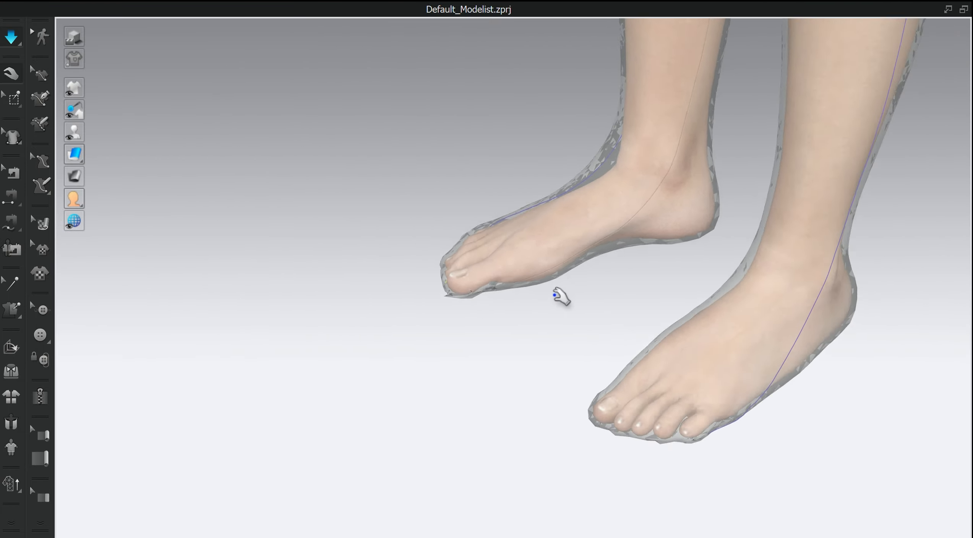
- Examine the fabric coverage on both feet and the pants' fit up to the waist
{"action": "right_click_drag", "start_coordinate": [561, 297], "coordinate": [638, 294]}
{"action": "scroll", "coordinate": [644, 242], "scroll_direction": "down", "scroll_amount": 2}
{"action": "scroll", "coordinate": [646, 230], "scroll_direction": "up", "scroll_amount": 4}
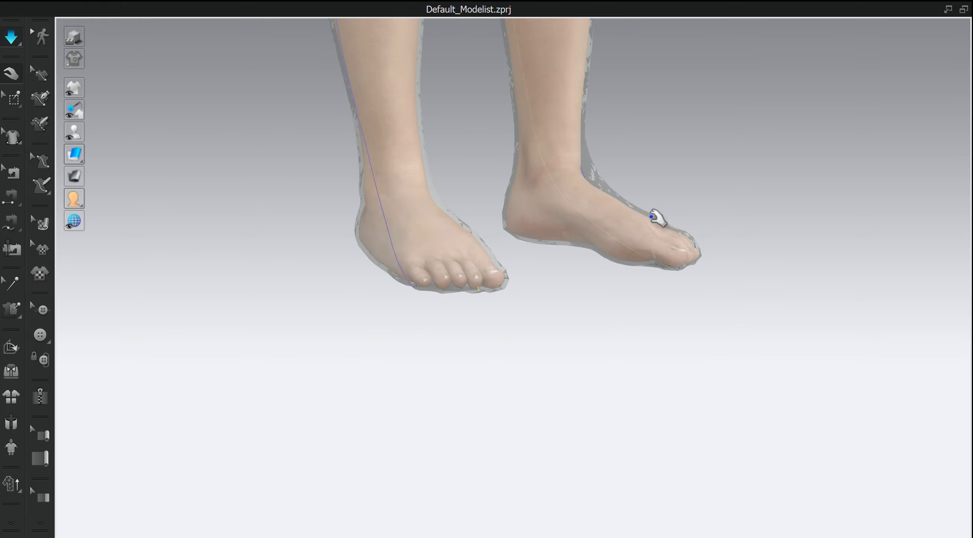
{"action": "right_click_drag", "start_coordinate": [658, 218], "coordinate": [578, 198]}
{"action": "left_click", "coordinate": [537, 190]}
{"action": "right_click_drag", "start_coordinate": [487, 221], "coordinate": [635, 340]}
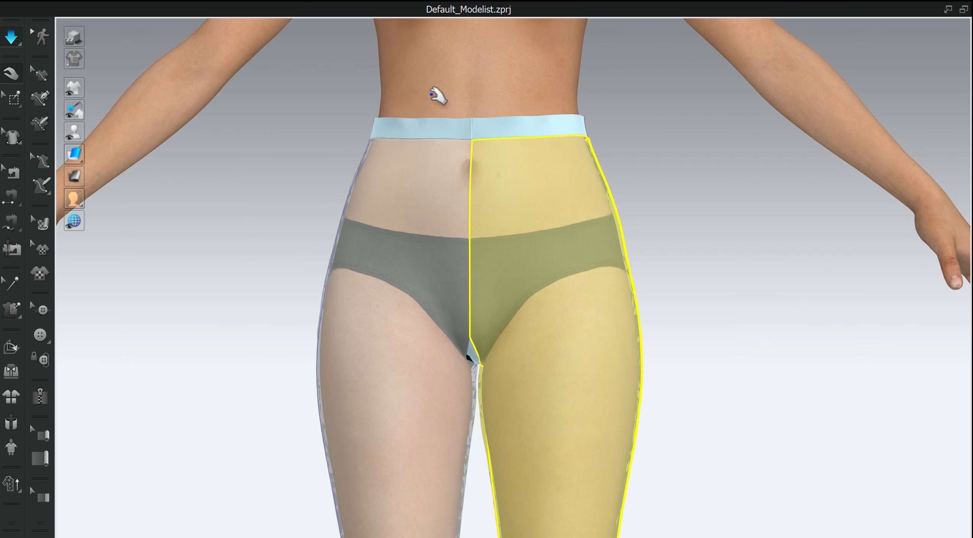
{"action": "scroll", "coordinate": [525, 82], "scroll_direction": "down", "scroll_amount": 5}
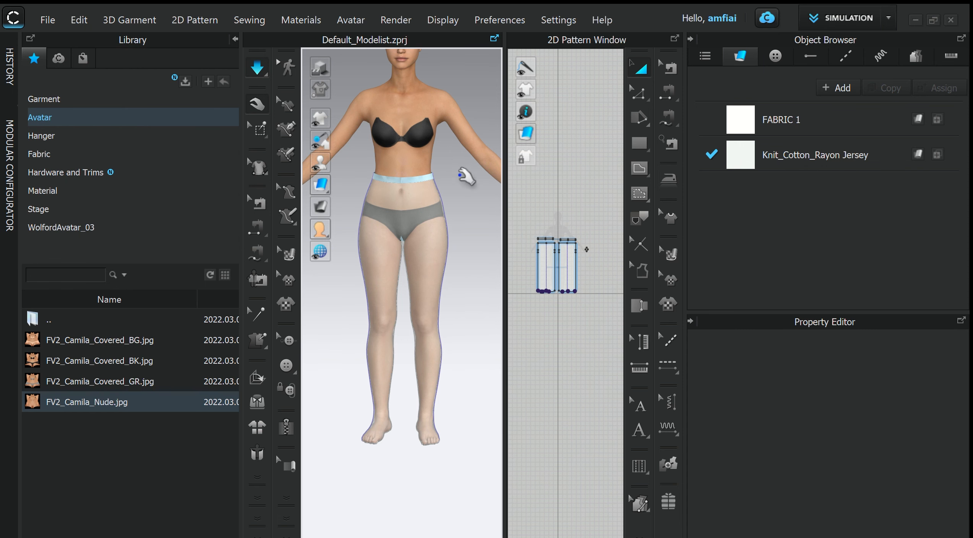
- Stop the simulation and unfreeze both waistband pieces
{"action": "key", "text": "space"}
{"action": "scroll", "coordinate": [575, 220], "scroll_direction": "up", "scroll_amount": 5}
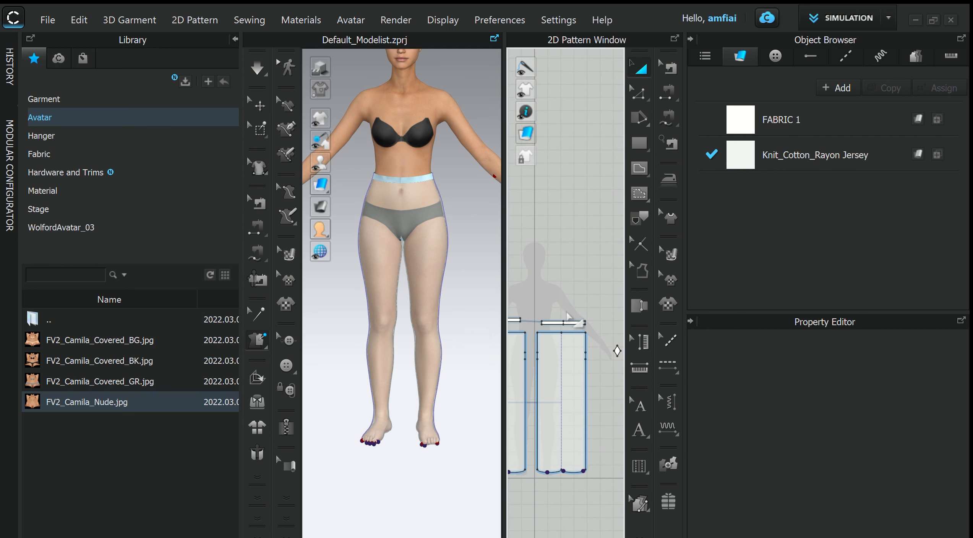
{"action": "left_click", "coordinate": [260, 105]}
{"action": "left_click", "coordinate": [387, 181]}
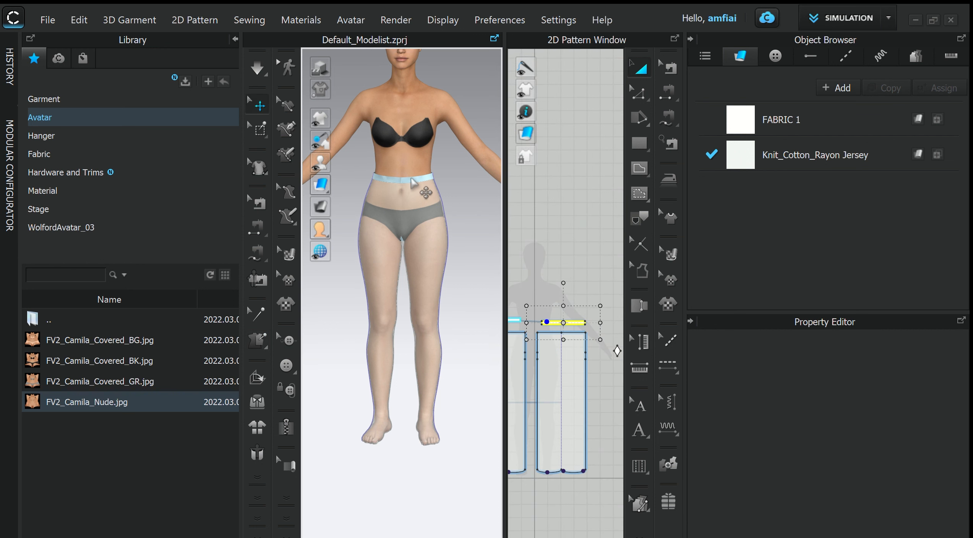
{"action": "right_click", "coordinate": [386, 181]}
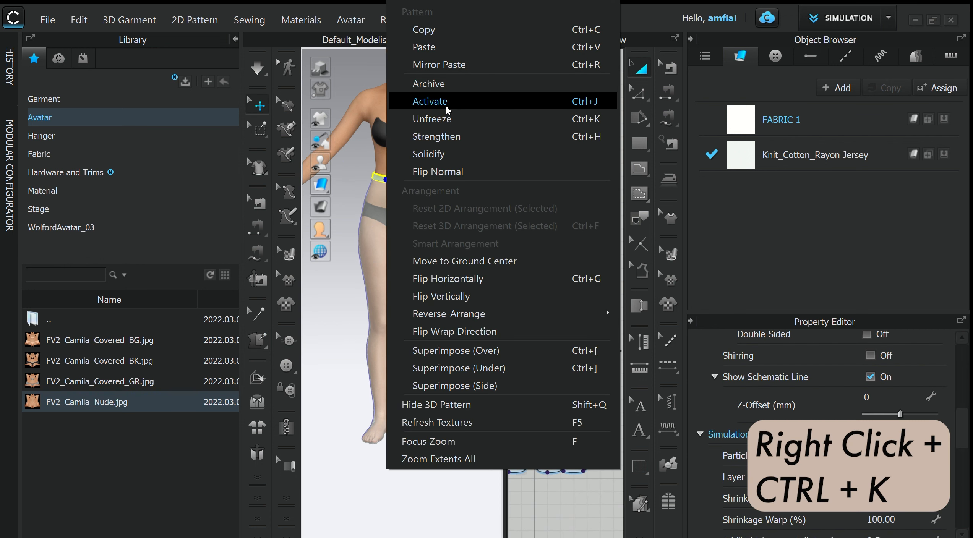
{"action": "left_click", "coordinate": [446, 120]}
- Unfreeze the gusset at the crotch and return to the front view of the avatar
{"action": "right_click_drag", "start_coordinate": [464, 249], "coordinate": [452, 198]}
{"action": "scroll", "coordinate": [424, 228], "scroll_direction": "up", "scroll_amount": 8}
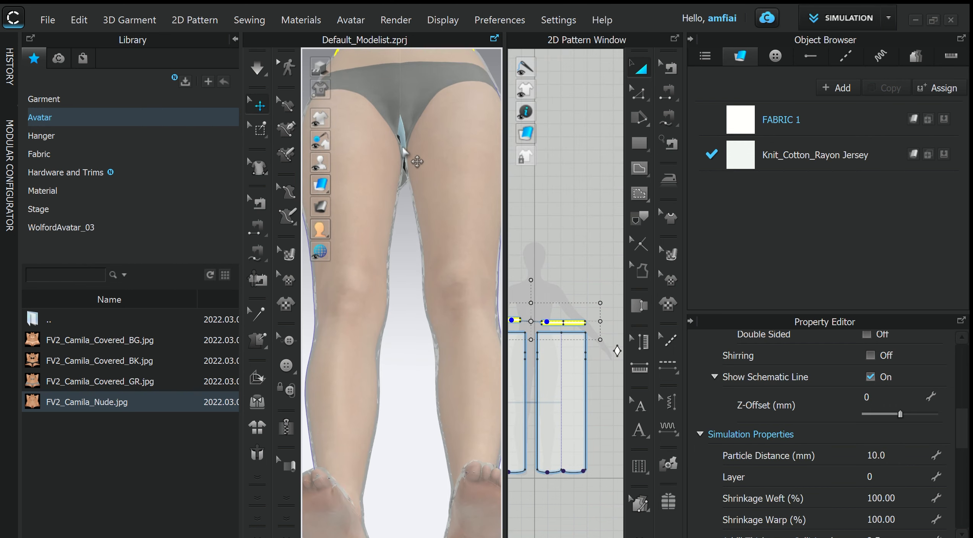
{"action": "left_click", "coordinate": [404, 143]}
{"action": "right_click", "coordinate": [404, 143]}
{"action": "left_click", "coordinate": [489, 200]}
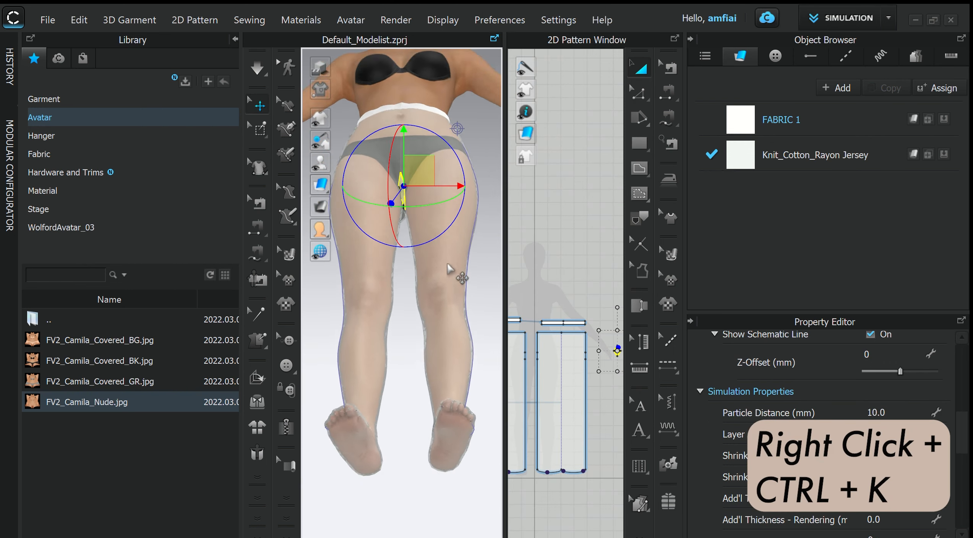
{"action": "scroll", "coordinate": [479, 287], "scroll_direction": "down", "scroll_amount": 6}
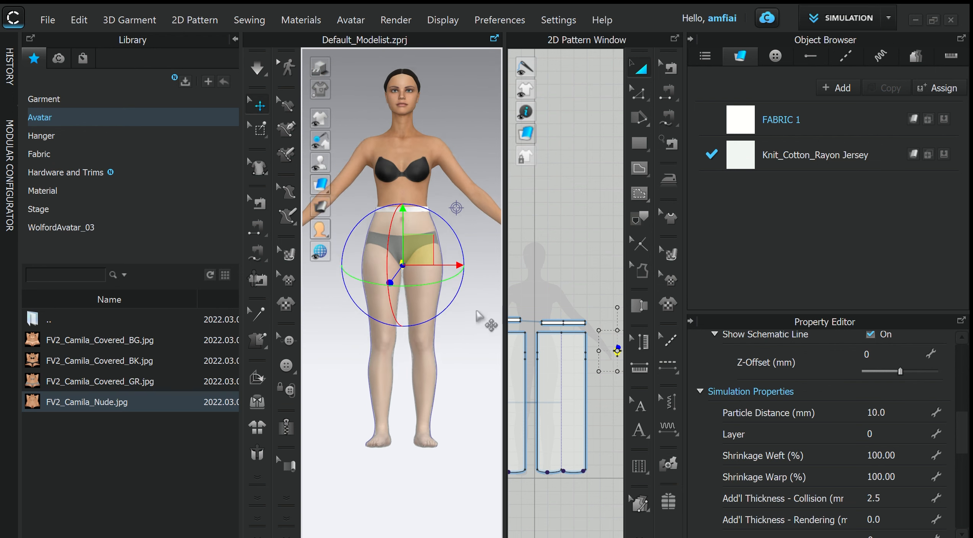
{"action": "right_click", "coordinate": [440, 241]}
{"action": "left_click", "coordinate": [444, 206]}
{"action": "scroll", "coordinate": [445, 221], "scroll_direction": "up", "scroll_amount": 5}
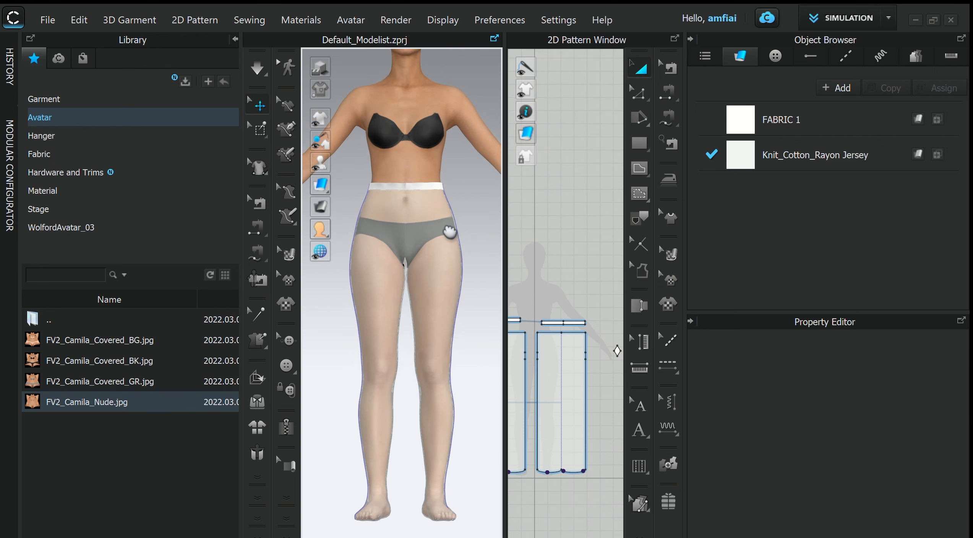
- Replace FABRIC 1 with Rib_2X2_468gsm.zfab from the fabric library and turn on desaturation for its texture
{"action": "left_click", "coordinate": [841, 121]}
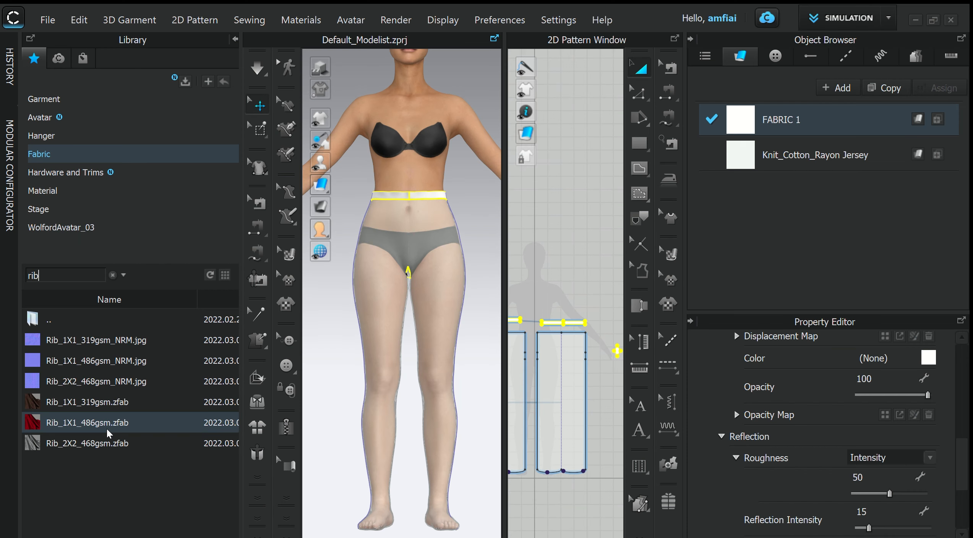
{"action": "left_click", "coordinate": [84, 444]}
{"action": "left_click_drag", "start_coordinate": [263, 414], "coordinate": [780, 120]}
{"action": "scroll", "coordinate": [858, 457], "scroll_direction": "up", "scroll_amount": 5}
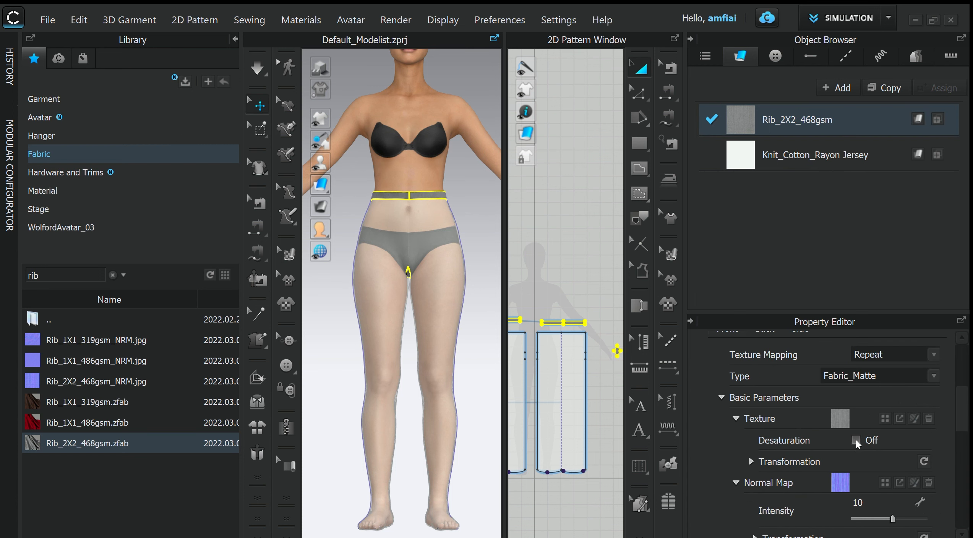
{"action": "left_click", "coordinate": [856, 440]}
- Set the colour of the Rib_2X2_468gsm fabric to black
{"action": "scroll", "coordinate": [898, 438], "scroll_direction": "down", "scroll_amount": 10}
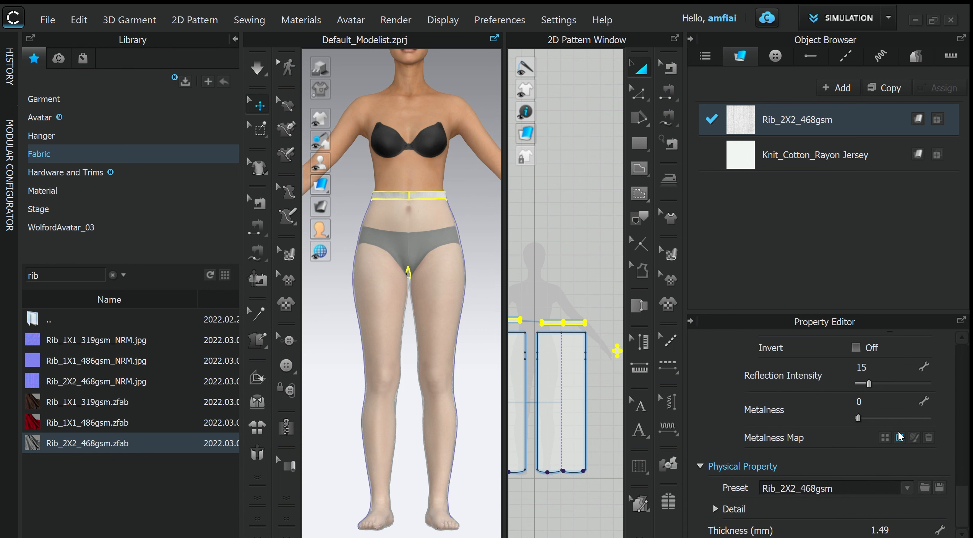
{"action": "scroll", "coordinate": [917, 437], "scroll_direction": "up", "scroll_amount": 4}
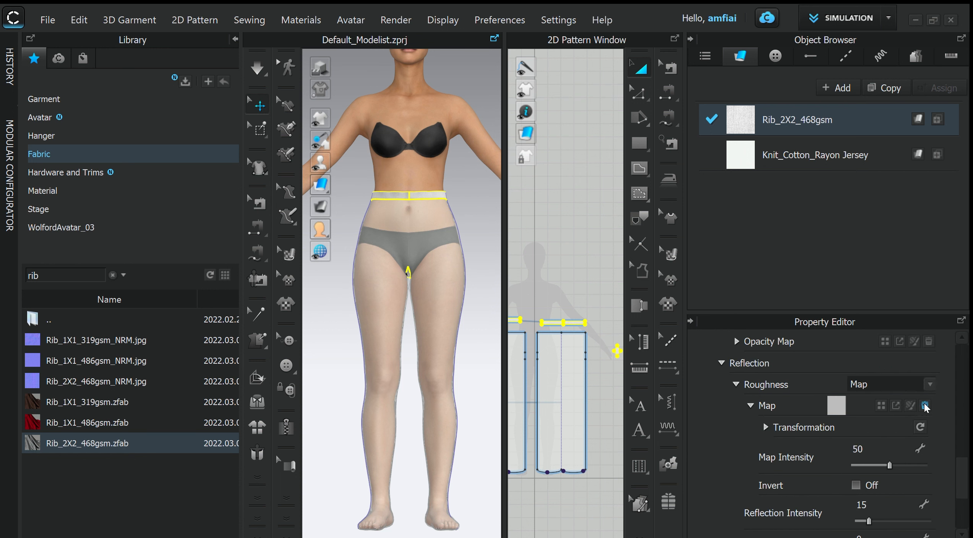
{"action": "scroll", "coordinate": [925, 407], "scroll_direction": "down", "scroll_amount": 3}
{"action": "scroll", "coordinate": [891, 459], "scroll_direction": "up", "scroll_amount": 4}
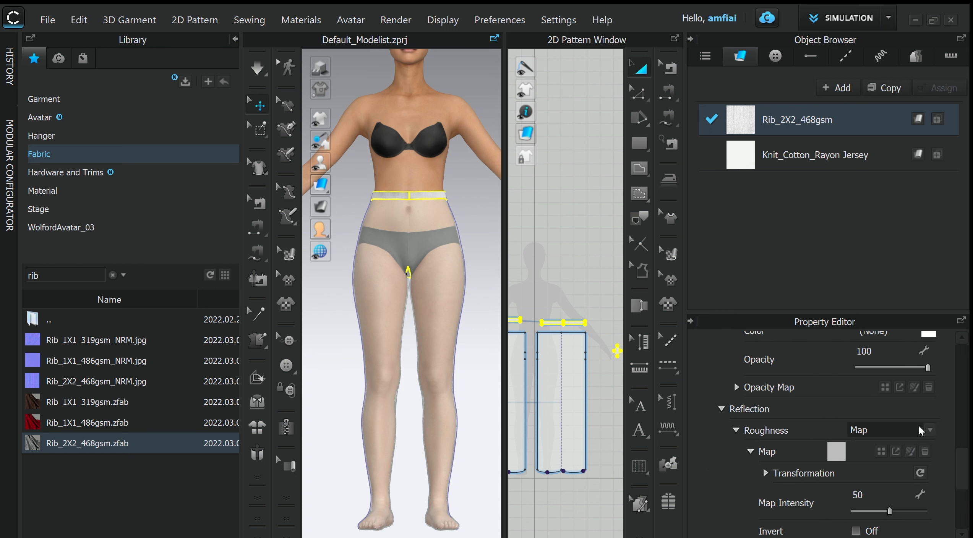
{"action": "scroll", "coordinate": [922, 431], "scroll_direction": "up", "scroll_amount": 3}
{"action": "left_click", "coordinate": [928, 468]}
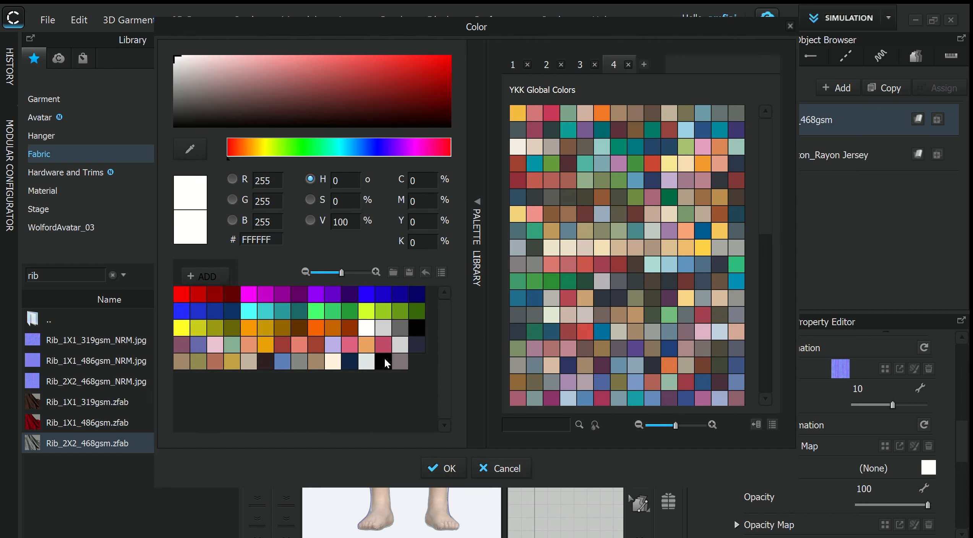
{"action": "left_click", "coordinate": [418, 331]}
{"action": "left_click", "coordinate": [446, 467]}
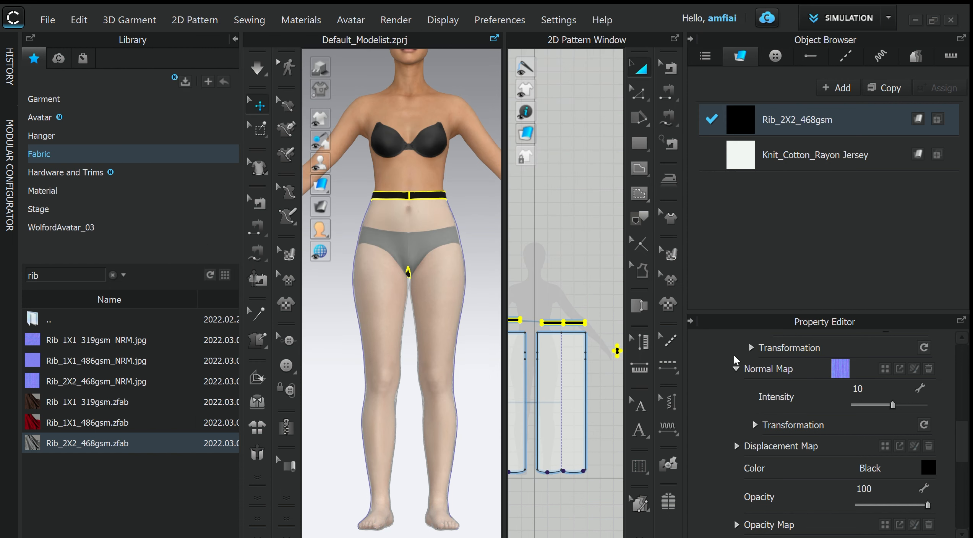
- Set the colour of the Knit_Cotton_Rayon Jersey fabric to black
{"action": "left_click", "coordinate": [765, 158]}
{"action": "left_click", "coordinate": [929, 401]}
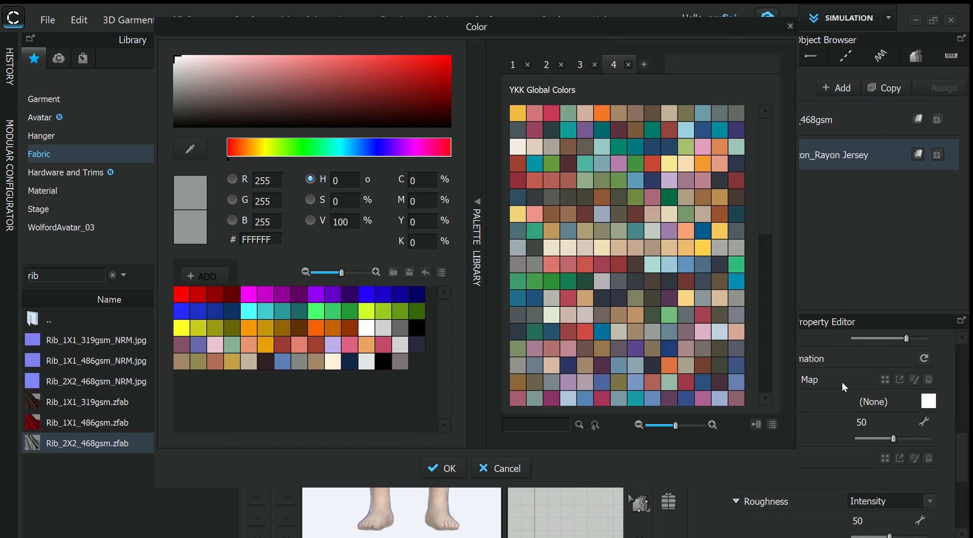
{"action": "left_click", "coordinate": [390, 360]}
{"action": "left_click", "coordinate": [444, 469]}
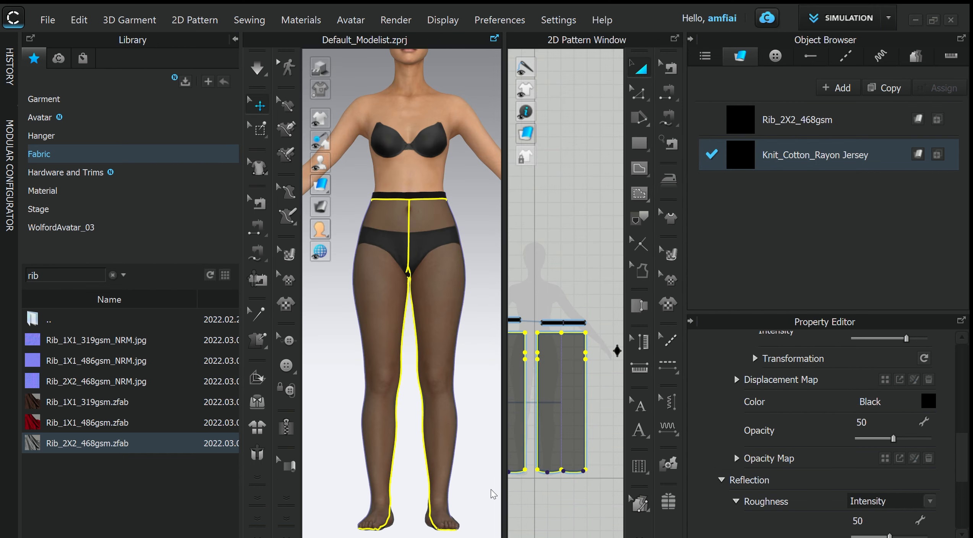
- Examine the black sheer pants from the side and front, including the waistband and crotch
{"action": "scroll", "coordinate": [440, 397], "scroll_direction": "down", "scroll_amount": 2}
{"action": "right_click_drag", "start_coordinate": [450, 358], "coordinate": [383, 368]}
{"action": "left_click", "coordinate": [437, 355]}
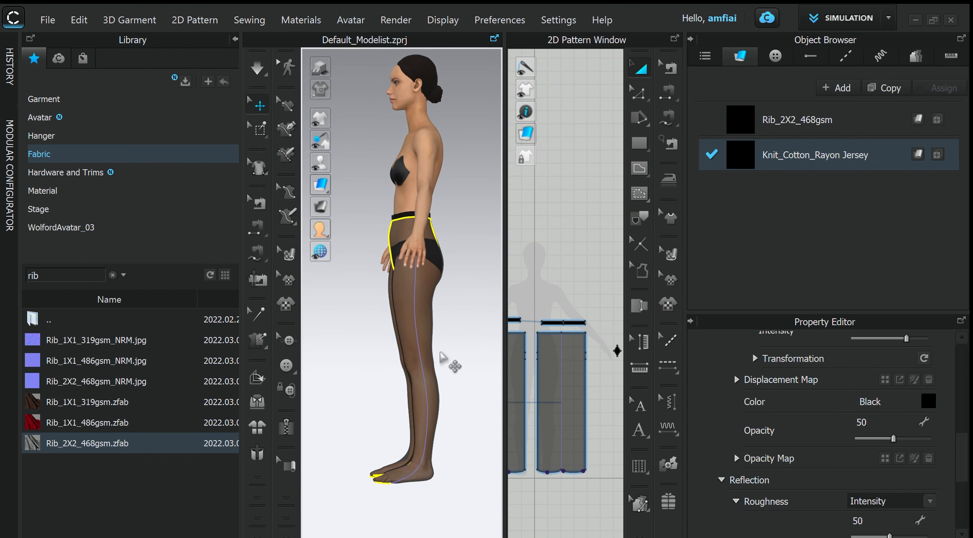
{"action": "right_click_drag", "start_coordinate": [438, 354], "coordinate": [455, 337]}
{"action": "scroll", "coordinate": [456, 325], "scroll_direction": "up", "scroll_amount": 5}
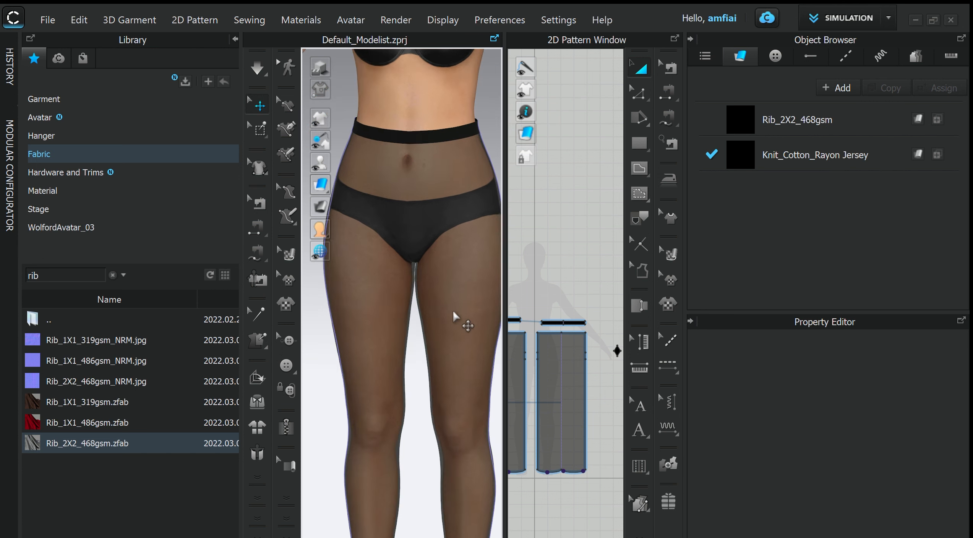
{"action": "scroll", "coordinate": [452, 307], "scroll_direction": "up", "scroll_amount": 4}
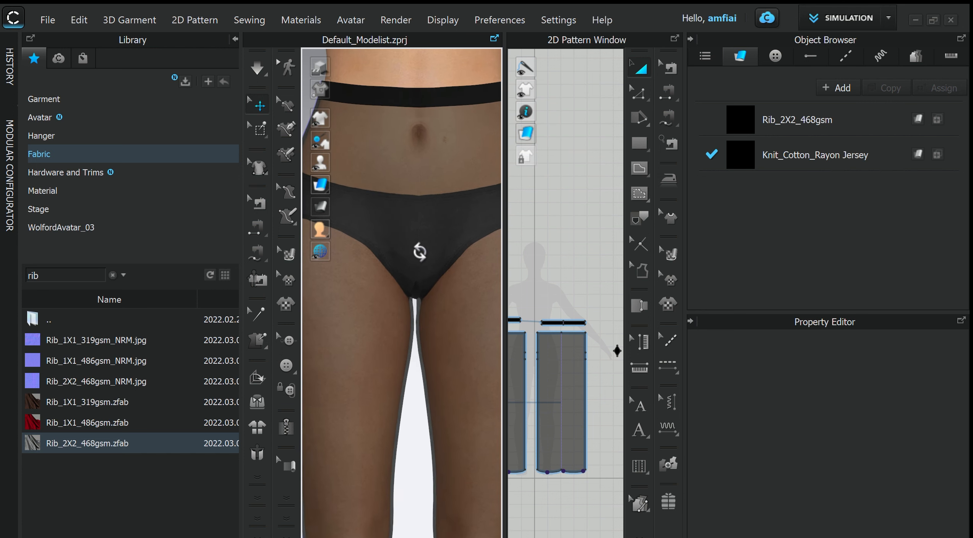
{"action": "scroll", "coordinate": [438, 202], "scroll_direction": "down", "scroll_amount": 1}
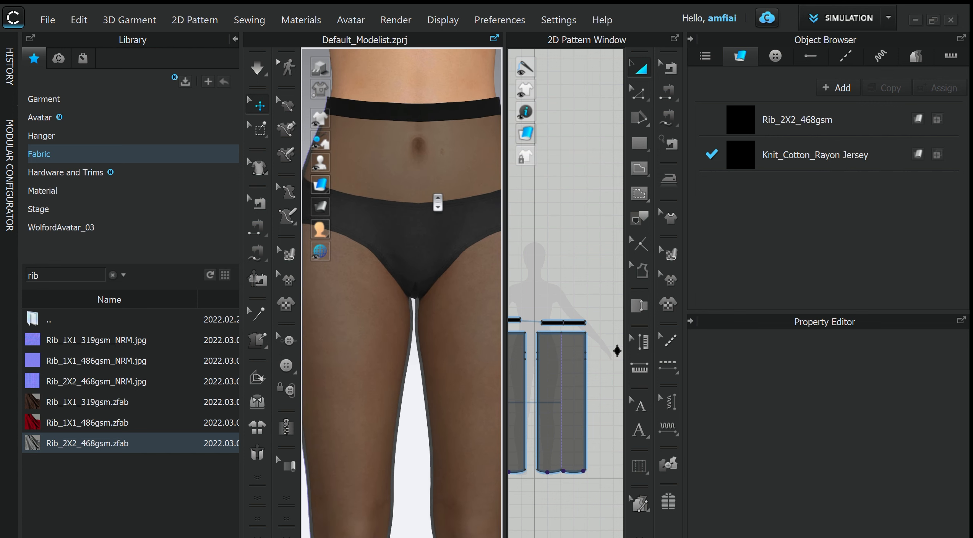
{"action": "scroll", "coordinate": [575, 286], "scroll_direction": "down", "scroll_amount": 1}
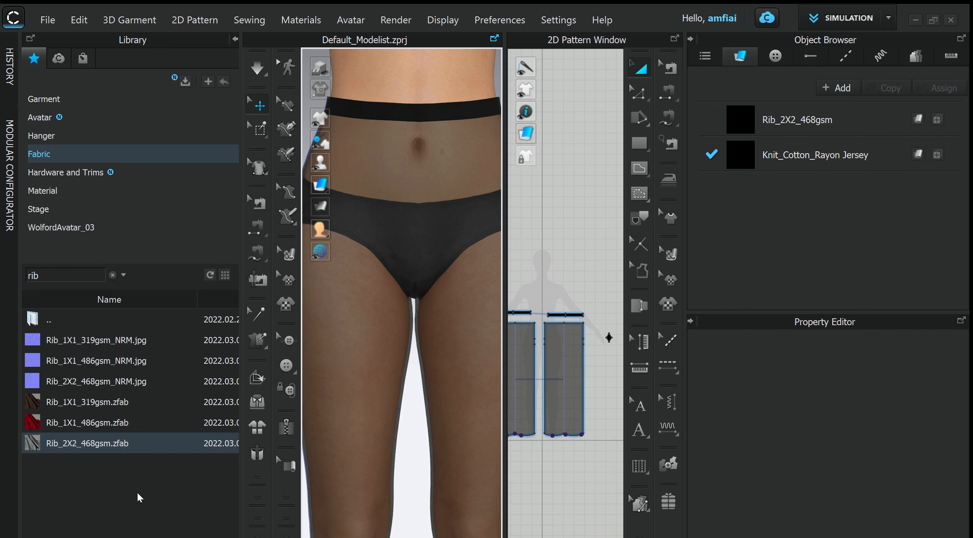
- Load the ISO_607 Four Needle Six Thread Coverstitch topstitch from the library's Hardware and Trims folders
{"action": "left_click", "coordinate": [61, 190]}
{"action": "left_click", "coordinate": [56, 154]}
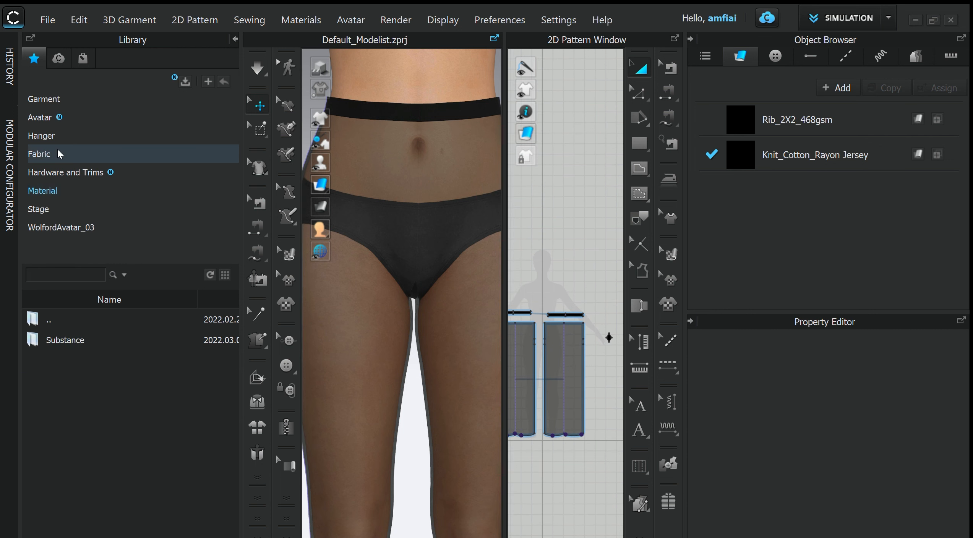
{"action": "left_click", "coordinate": [54, 173]}
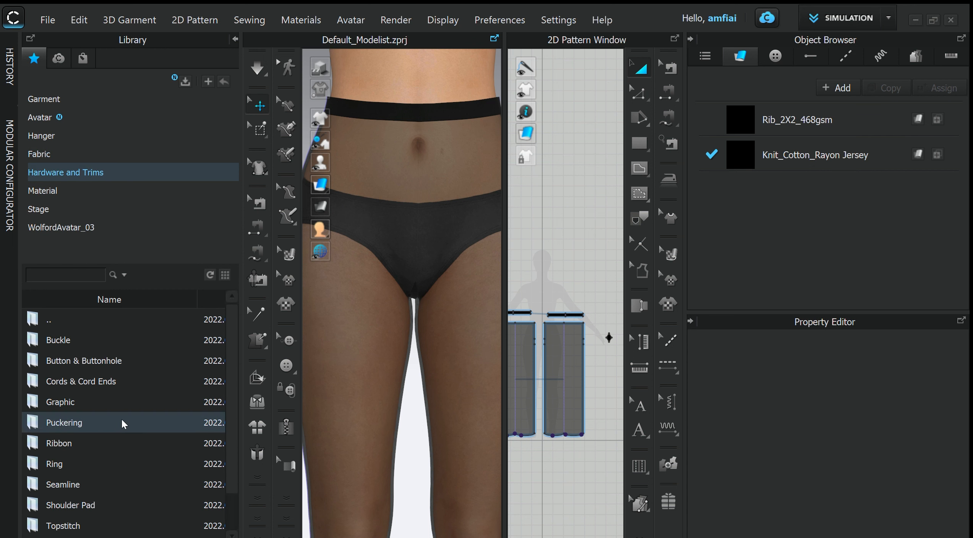
{"action": "scroll", "coordinate": [122, 424], "scroll_direction": "down", "scroll_amount": 2}
{"action": "double_click", "coordinate": [115, 492]}
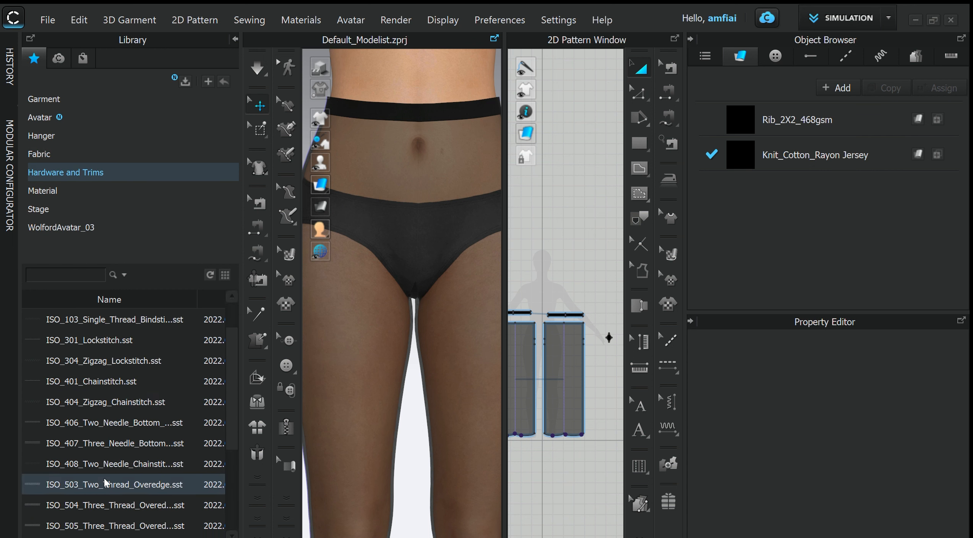
{"action": "scroll", "coordinate": [114, 409], "scroll_direction": "down", "scroll_amount": 5}
{"action": "left_click", "coordinate": [86, 511]}
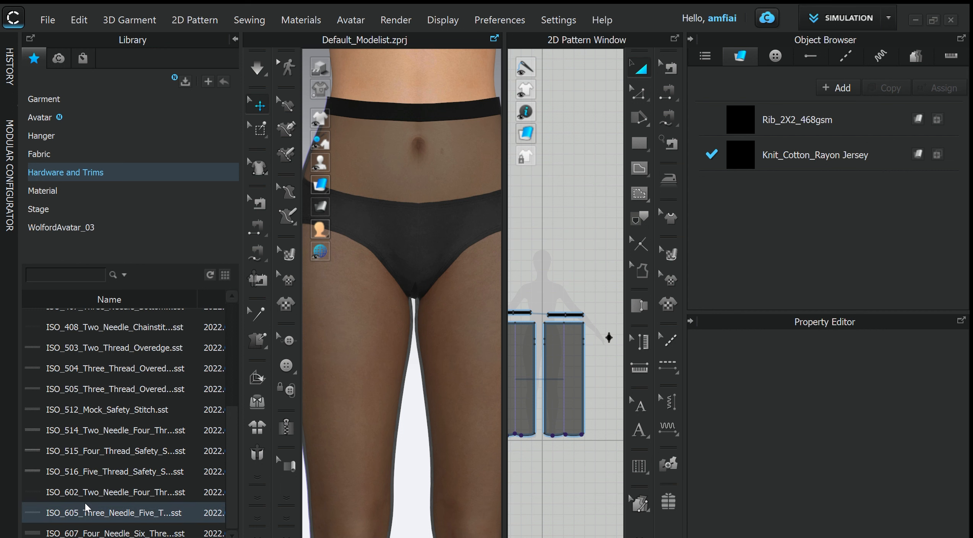
{"action": "double_click", "coordinate": [86, 534]}
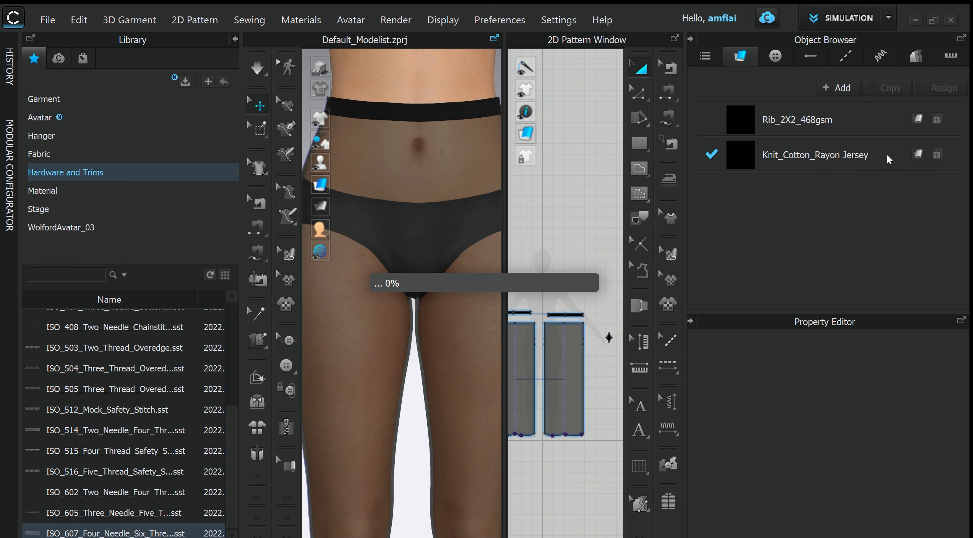
- Set the colour of the ISO_607 coverstitch topstitch to black
{"action": "double_click", "coordinate": [822, 154]}
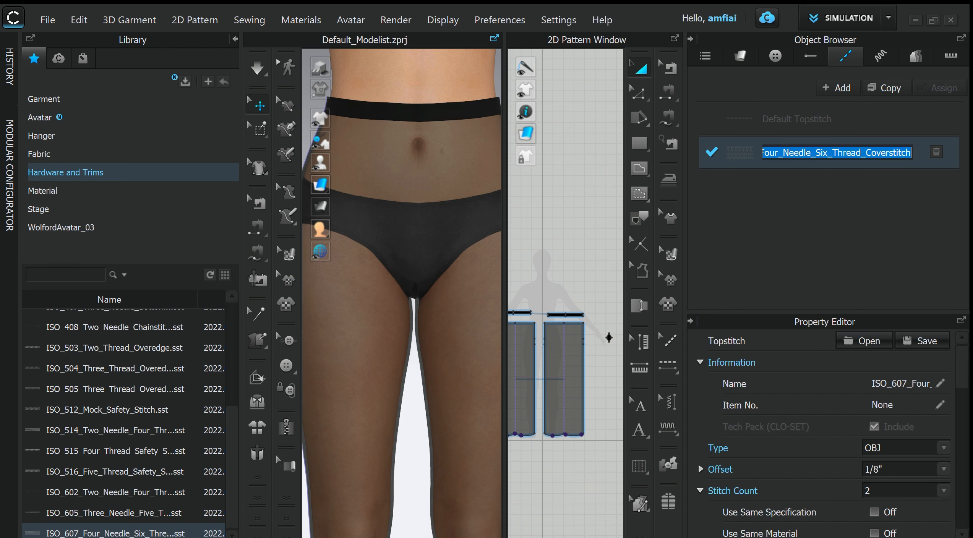
{"action": "scroll", "coordinate": [811, 474], "scroll_direction": "down", "scroll_amount": 10}
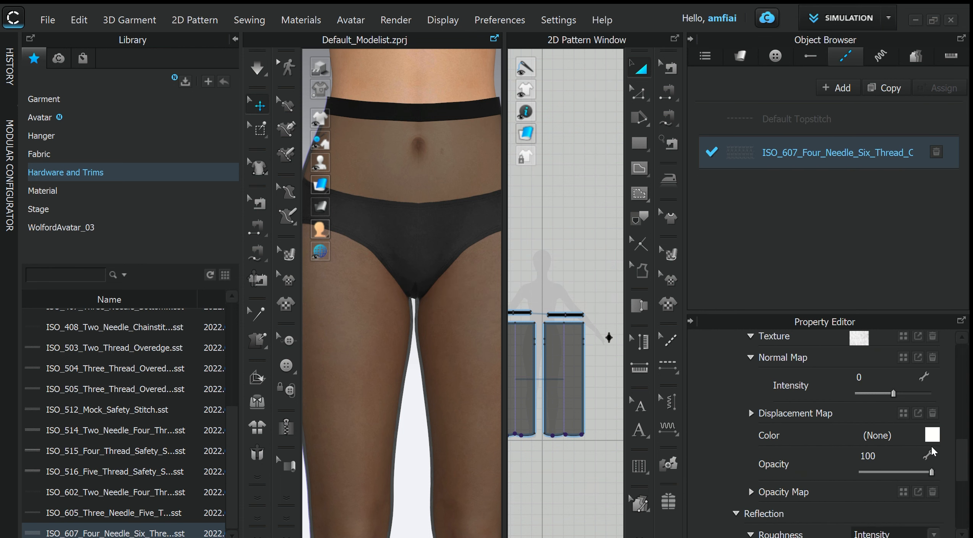
{"action": "left_click", "coordinate": [933, 436]}
{"action": "left_click", "coordinate": [423, 332]}
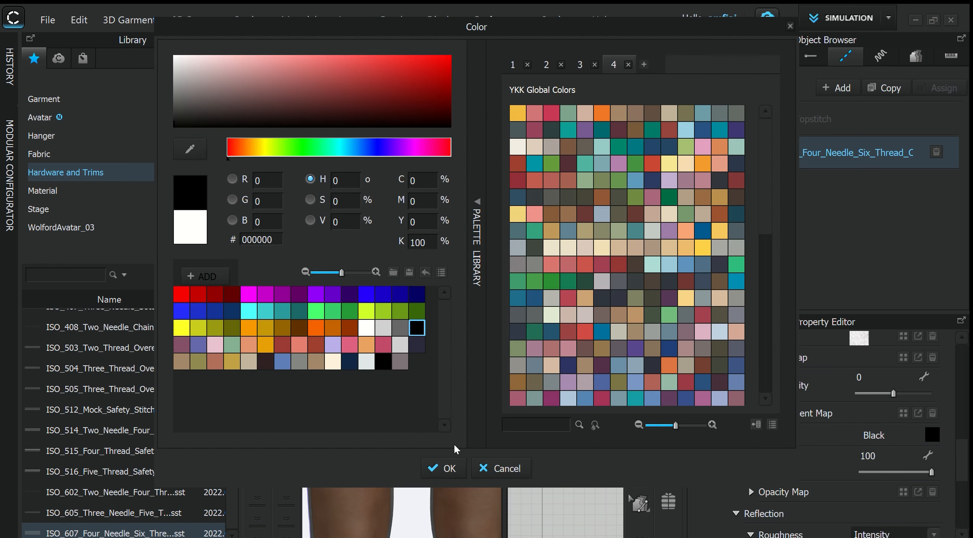
{"action": "left_click", "coordinate": [443, 468]}
- Set the ISO_607 topstitch's offset to 0" and its stitch count to 1
{"action": "scroll", "coordinate": [850, 491], "scroll_direction": "up", "scroll_amount": 10}
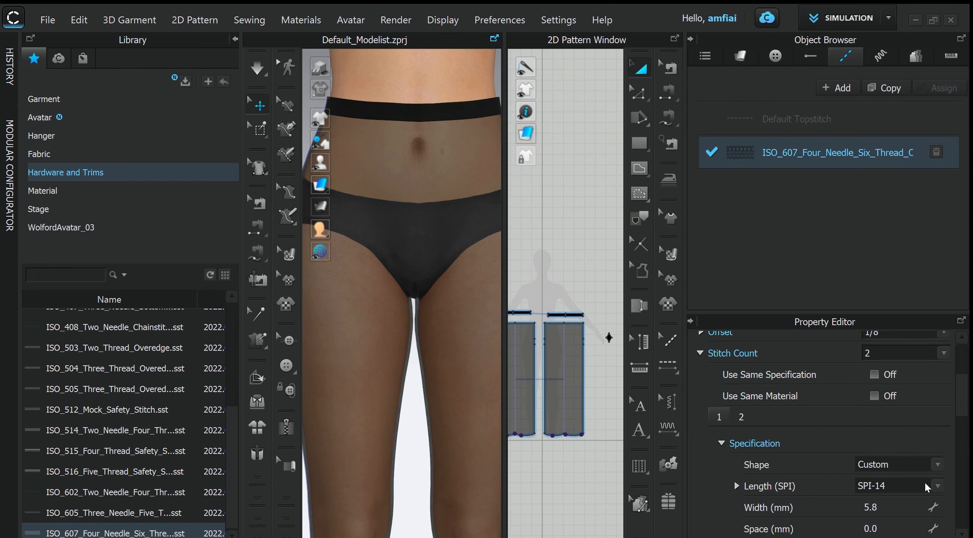
{"action": "scroll", "coordinate": [926, 487], "scroll_direction": "up", "scroll_amount": 4}
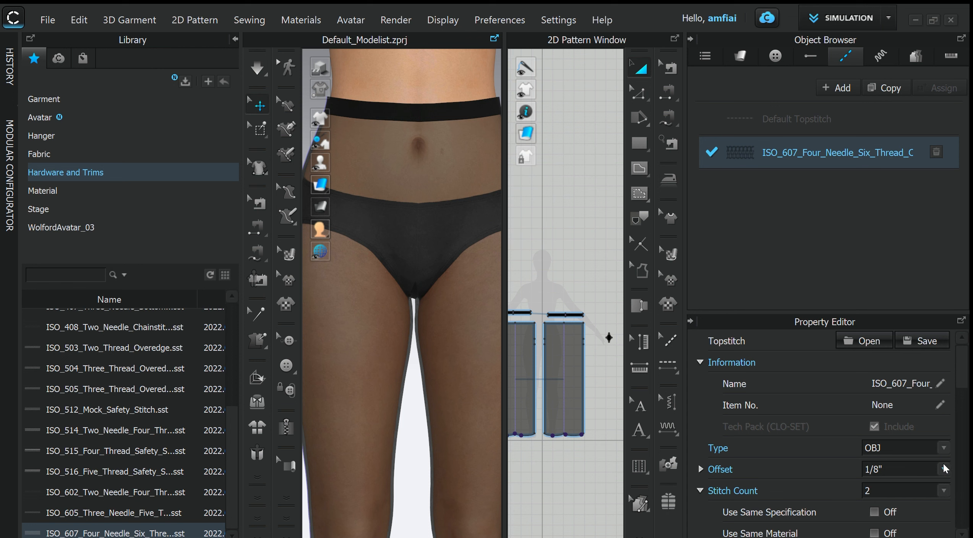
{"action": "left_click", "coordinate": [945, 470]}
{"action": "left_click", "coordinate": [876, 403]}
{"action": "scroll", "coordinate": [944, 496], "scroll_direction": "down", "scroll_amount": 1}
{"action": "left_click", "coordinate": [944, 445]}
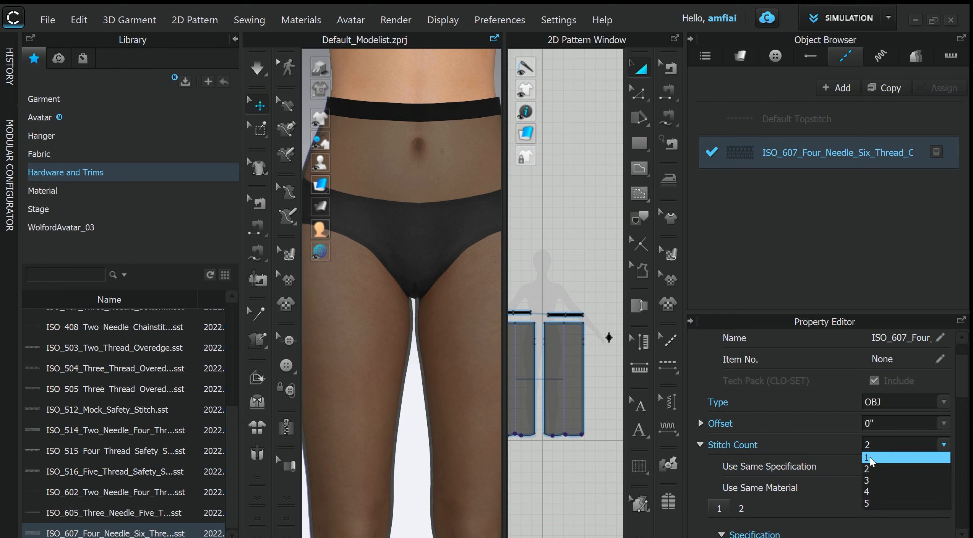
{"action": "left_click", "coordinate": [898, 455]}
{"action": "scroll", "coordinate": [891, 461], "scroll_direction": "down", "scroll_amount": 1}
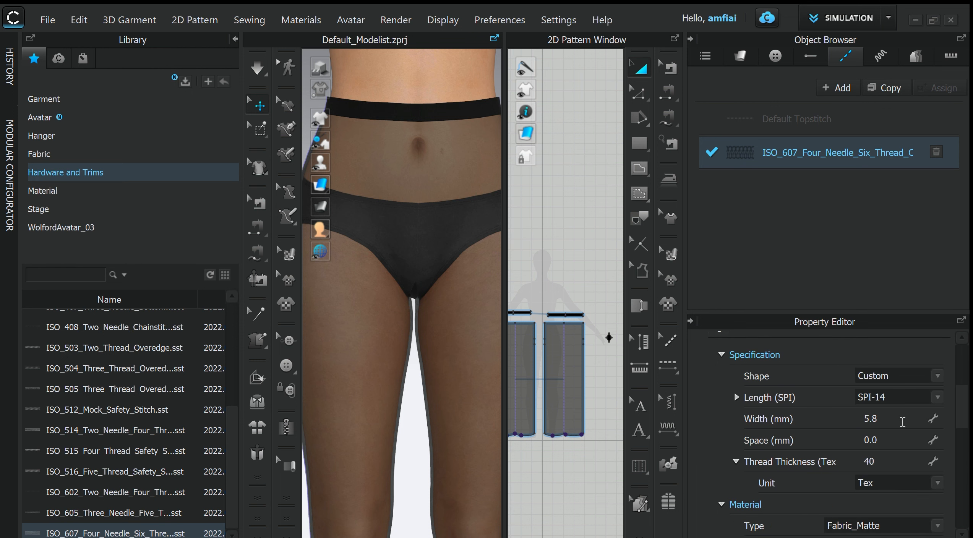
- Set the topstitch specification to length SPI-19, width 6.0 mm and thread thickness 100 Tex
{"action": "left_click", "coordinate": [937, 398]}
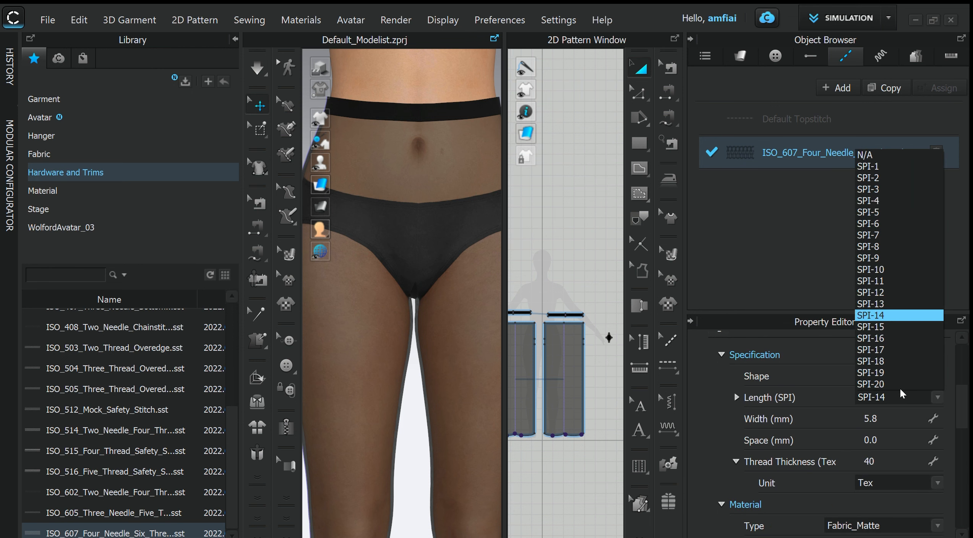
{"action": "left_click", "coordinate": [883, 377]}
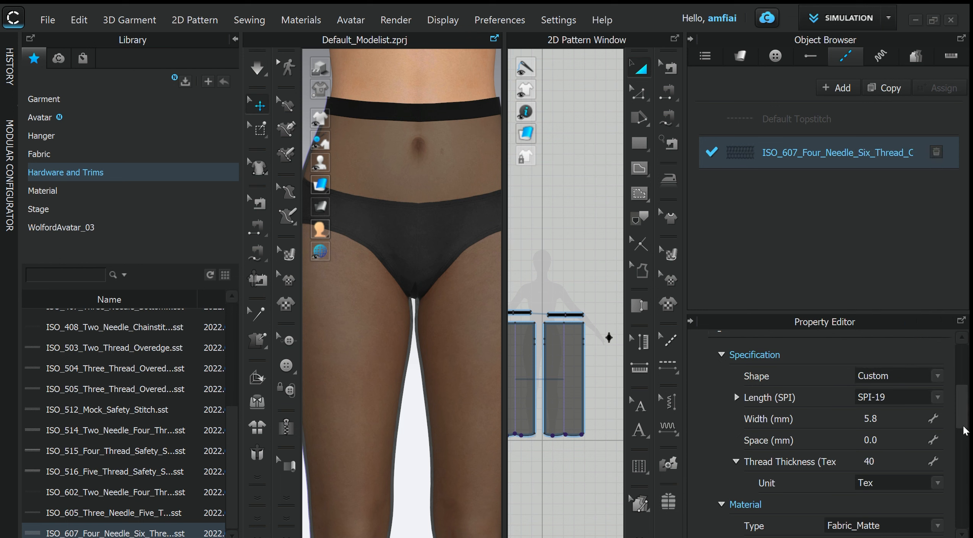
{"action": "left_click", "coordinate": [934, 420]}
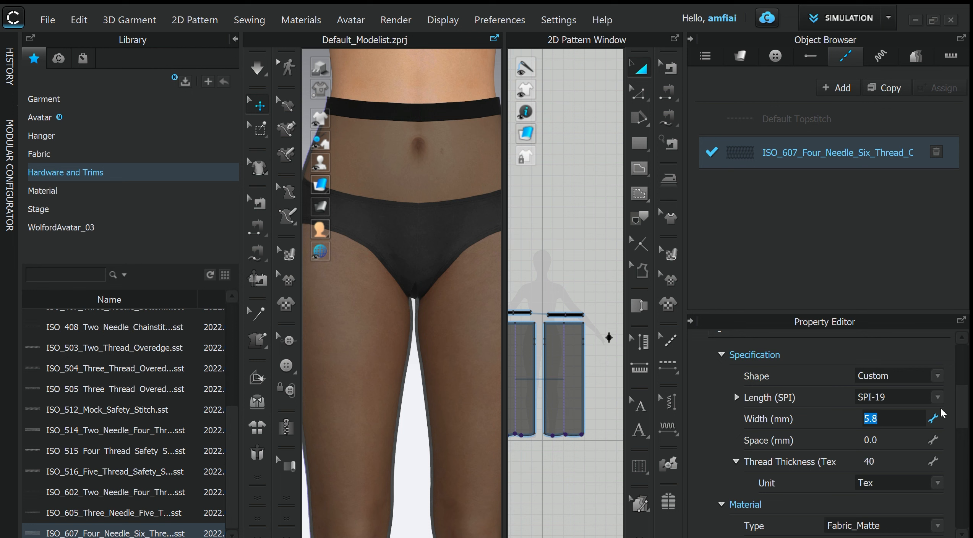
{"action": "key", "text": "Return"}
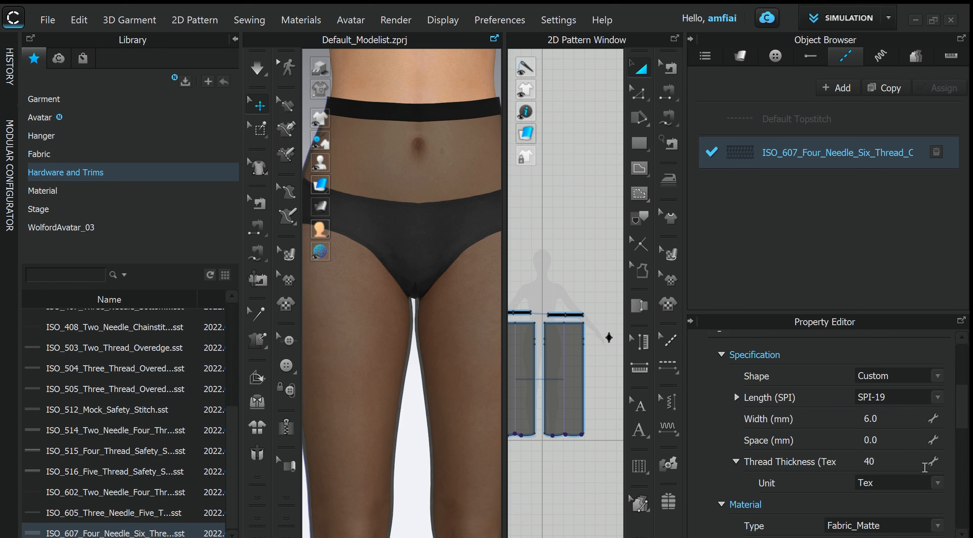
{"action": "left_click", "coordinate": [894, 462]}
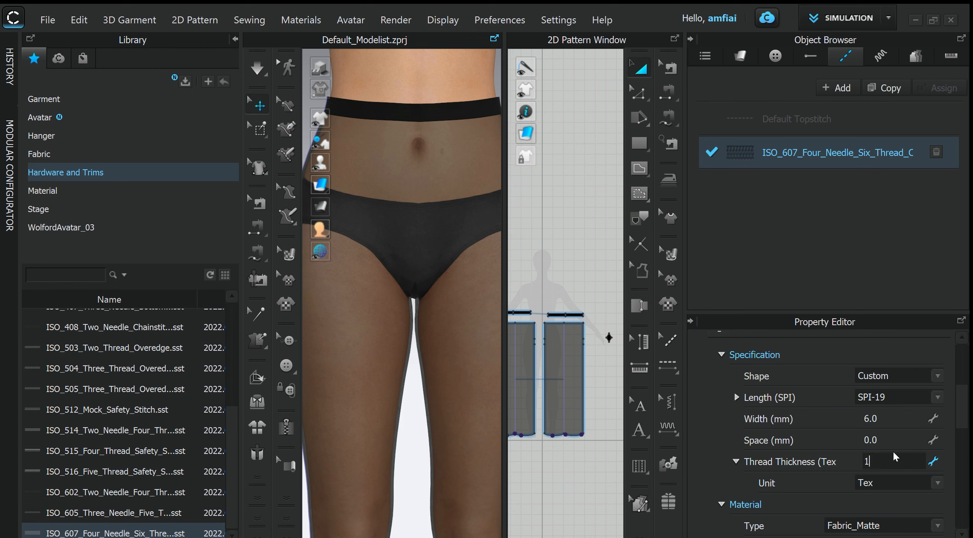
{"action": "key", "text": "Return"}
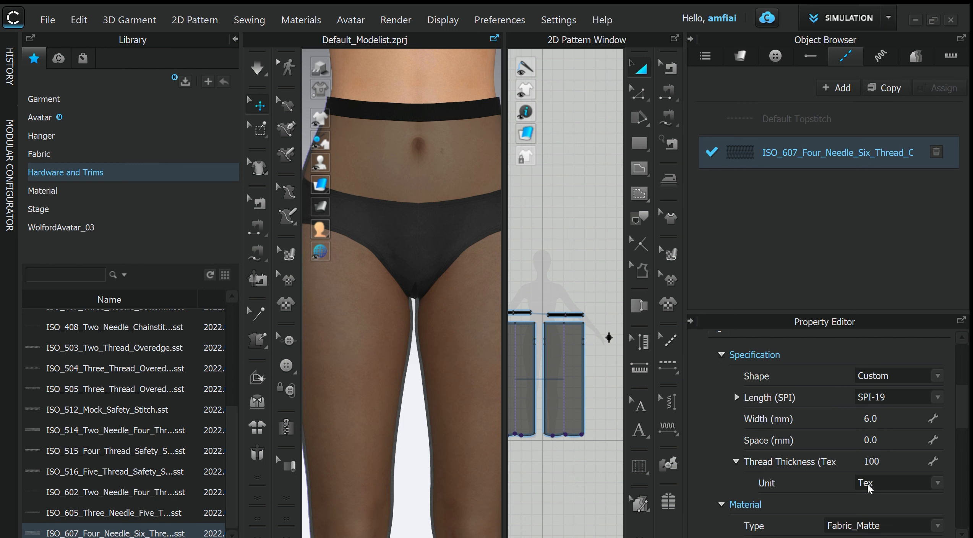
{"action": "scroll", "coordinate": [868, 490], "scroll_direction": "down", "scroll_amount": 3}
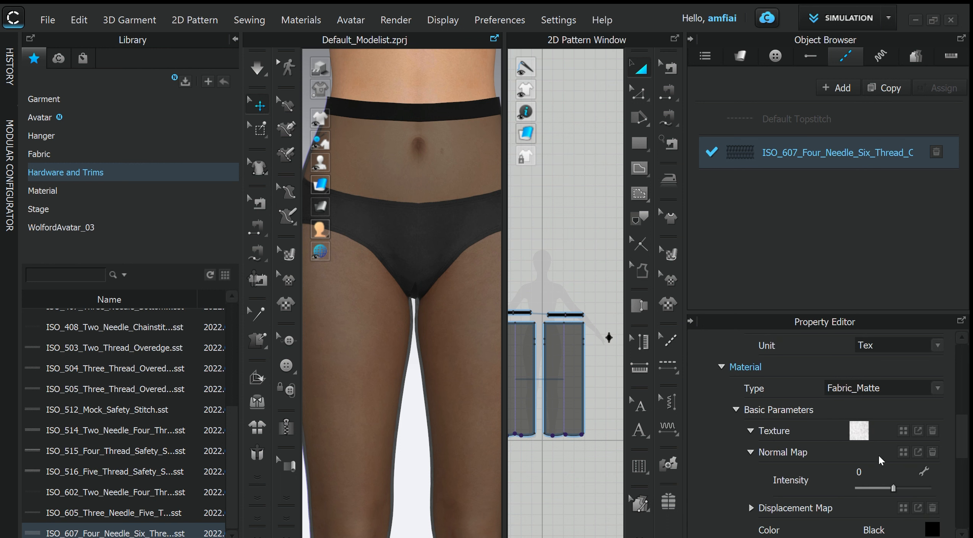
{"action": "scroll", "coordinate": [880, 460], "scroll_direction": "down", "scroll_amount": 1}
{"action": "scroll", "coordinate": [877, 467], "scroll_direction": "down", "scroll_amount": 3}
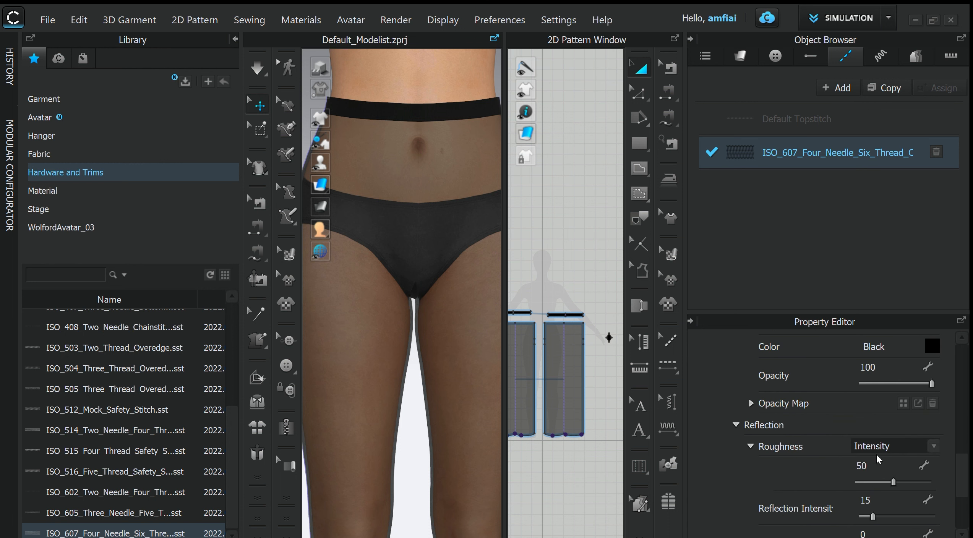
{"action": "scroll", "coordinate": [878, 458], "scroll_direction": "down", "scroll_amount": 3}
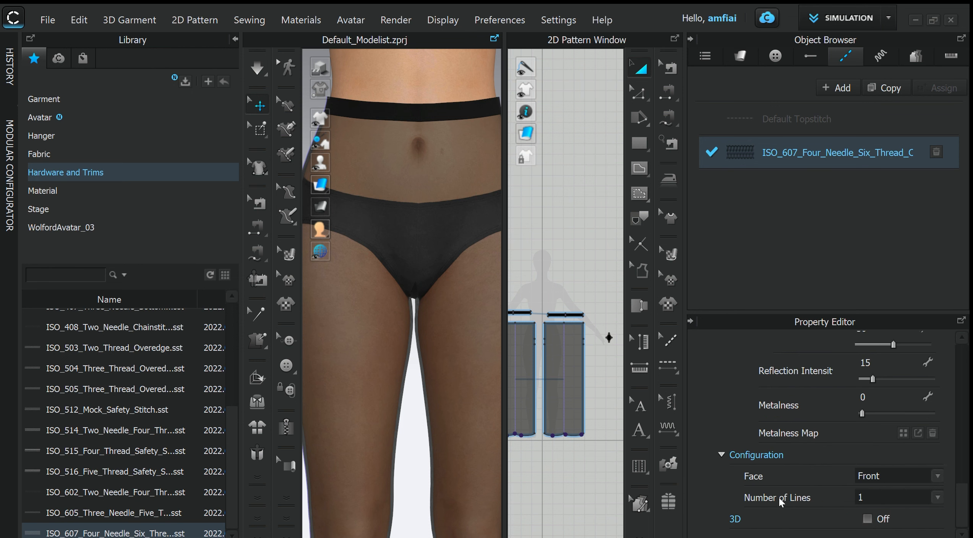
{"action": "scroll", "coordinate": [473, 385], "scroll_direction": "down", "scroll_amount": 1}
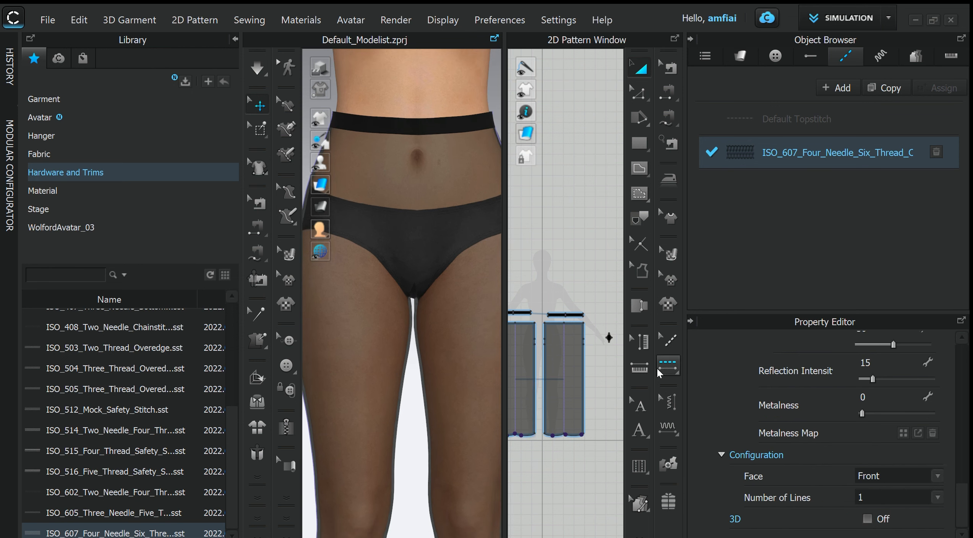
- Apply Free Topstitch along the upper crotch sections of both vertical edges on the two leg patterns, from waist edge to the lower crotch point
{"action": "left_click", "coordinate": [669, 340]}
{"action": "key", "text": "l"}
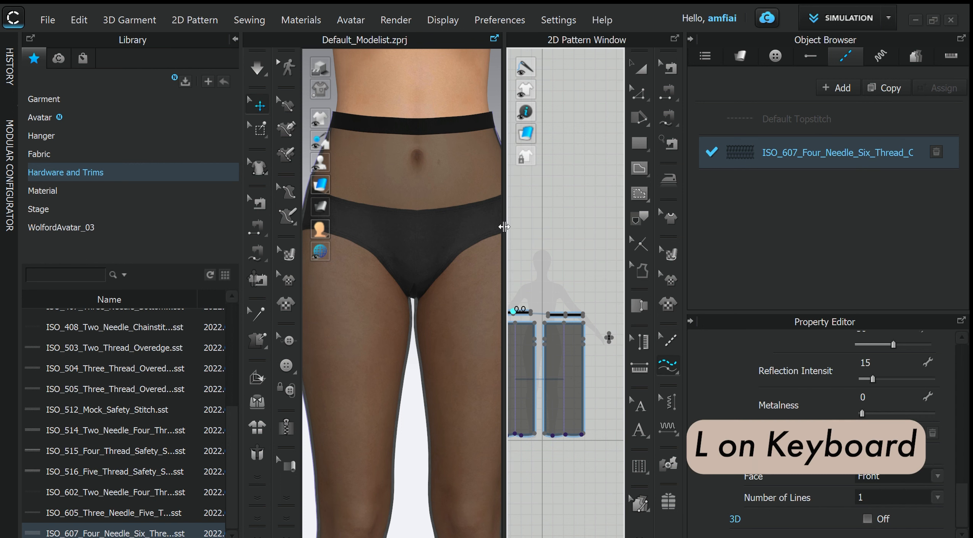
{"action": "left_click_drag", "start_coordinate": [504, 227], "coordinate": [361, 245]}
{"action": "scroll", "coordinate": [424, 306], "scroll_direction": "up", "scroll_amount": 6}
{"action": "middle_click_drag", "start_coordinate": [495, 332], "coordinate": [492, 200]}
{"action": "scroll", "coordinate": [492, 200], "scroll_direction": "down", "scroll_amount": 4}
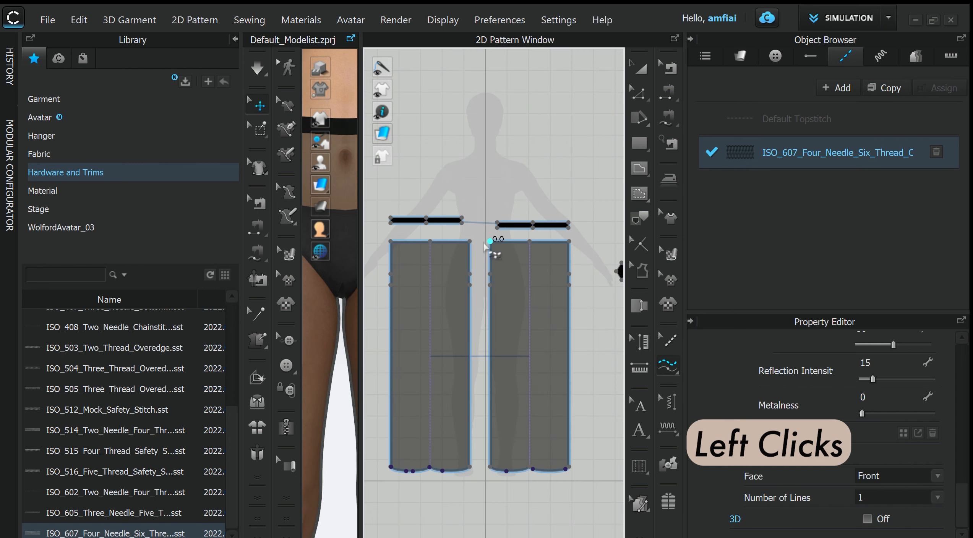
{"action": "left_click", "coordinate": [490, 241]}
{"action": "left_click", "coordinate": [490, 285]}
{"action": "left_click", "coordinate": [469, 241]}
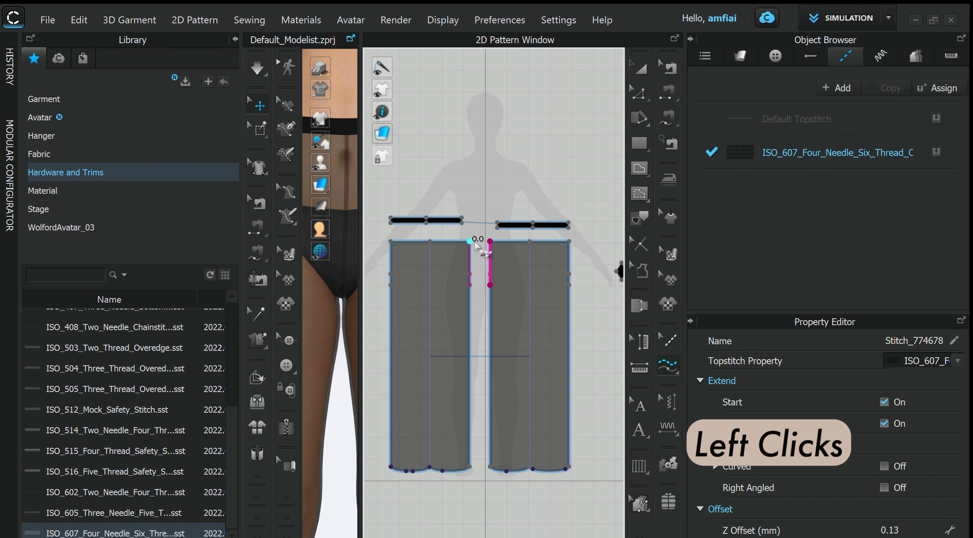
{"action": "left_click", "coordinate": [569, 241]}
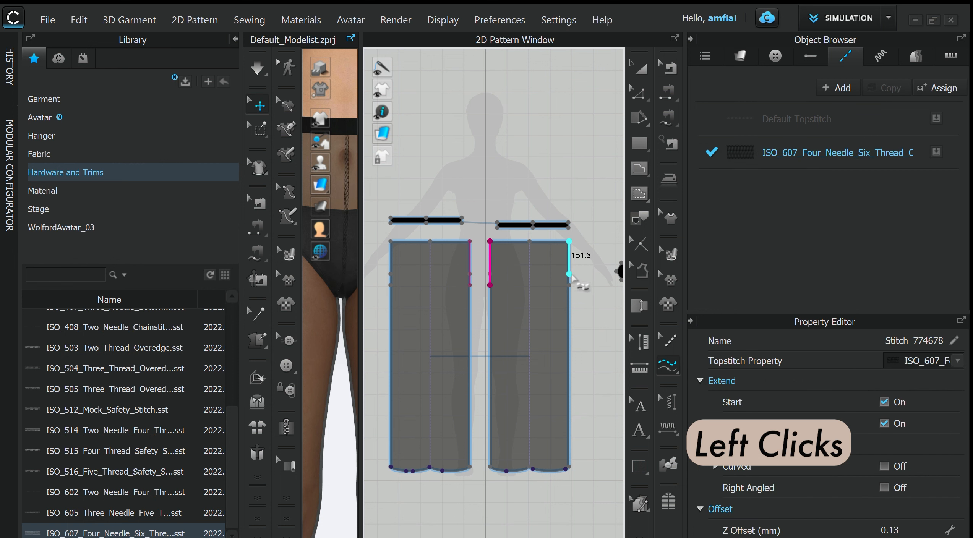
{"action": "left_click", "coordinate": [569, 285]}
- Apply the same topstitch along the short end edges of both waistband patterns
{"action": "scroll", "coordinate": [474, 224], "scroll_direction": "up", "scroll_amount": 4}
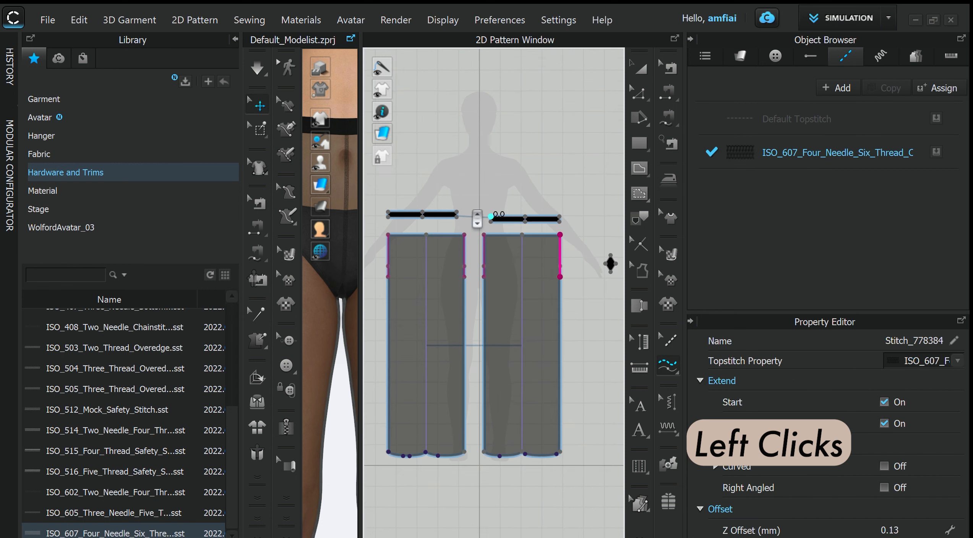
{"action": "left_click", "coordinate": [449, 216]}
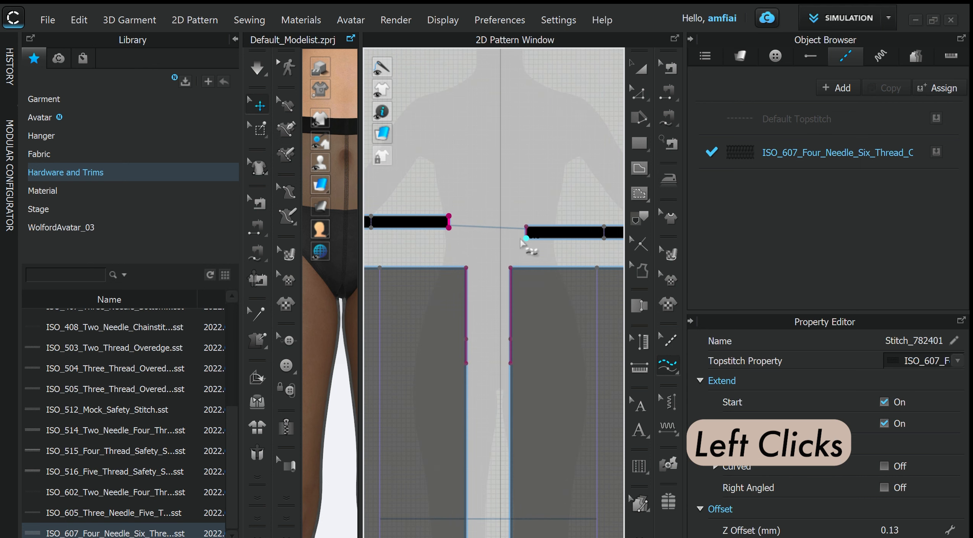
{"action": "scroll", "coordinate": [527, 254], "scroll_direction": "down", "scroll_amount": 4}
{"action": "left_click", "coordinate": [610, 236]}
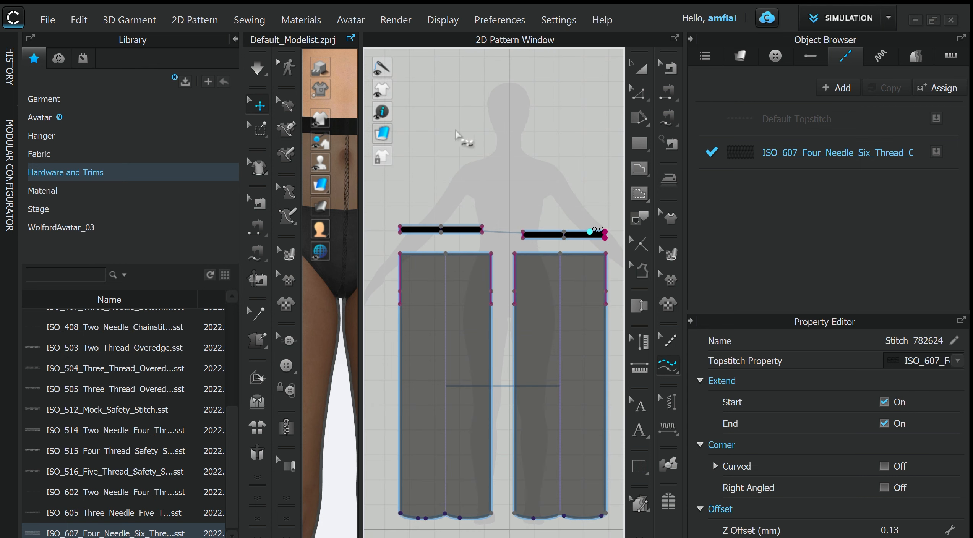
{"action": "scroll", "coordinate": [437, 95], "scroll_direction": "down", "scroll_amount": 2}
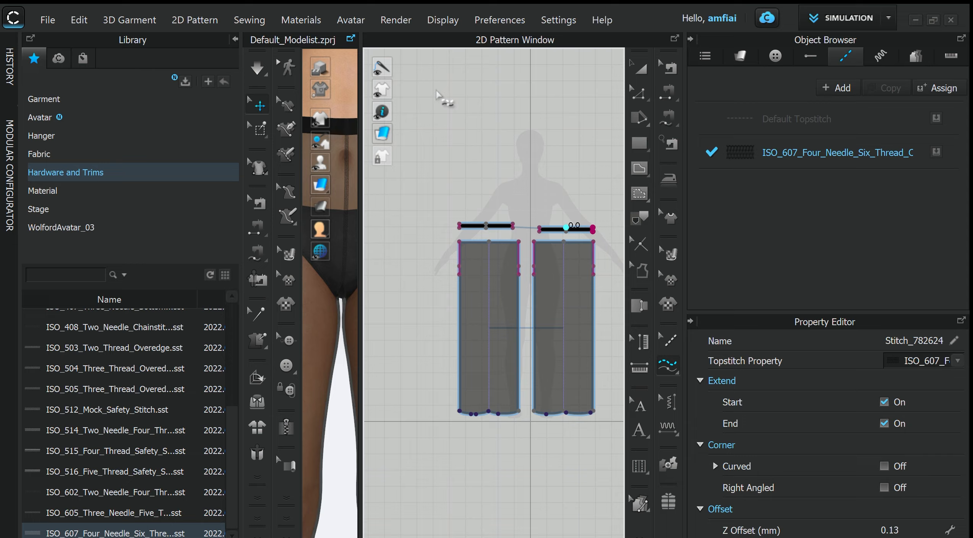
- Enlarge the 3D view and examine the topstitched tights on the full-length avatar from waistband to feet
{"action": "left_click", "coordinate": [351, 38]}
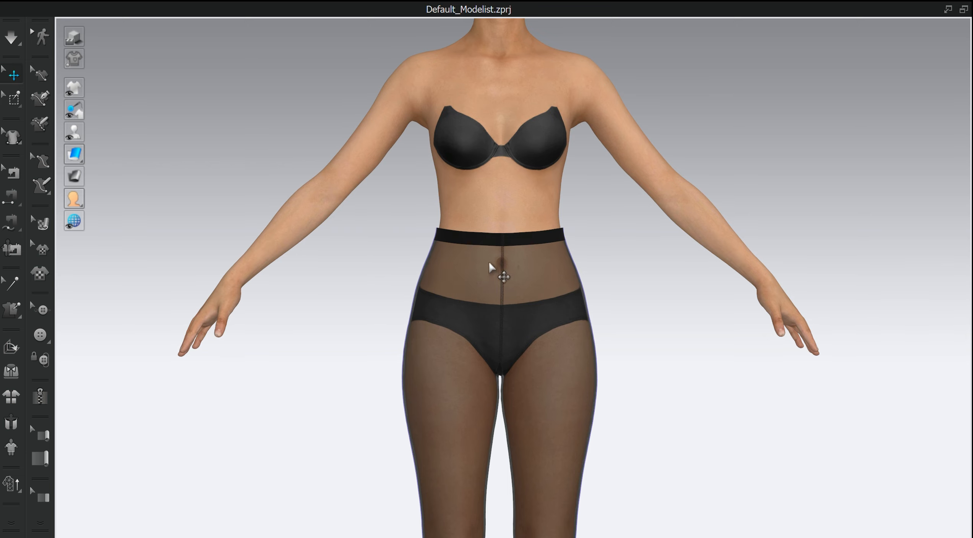
{"action": "right_click_drag", "start_coordinate": [441, 278], "coordinate": [608, 270]}
{"action": "scroll", "coordinate": [614, 292], "scroll_direction": "down", "scroll_amount": 4}
{"action": "middle_click_drag", "start_coordinate": [615, 291], "coordinate": [605, 182]}
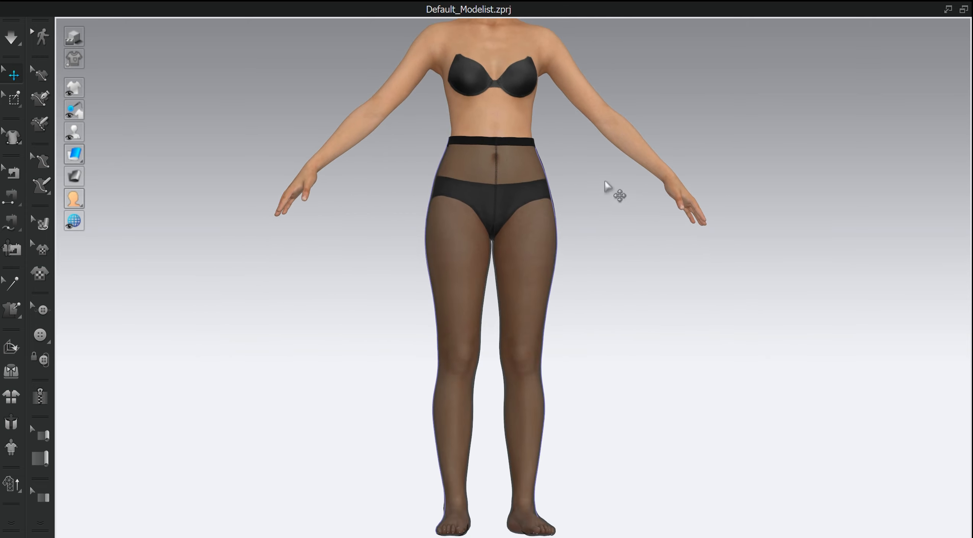
{"action": "scroll", "coordinate": [613, 287], "scroll_direction": "down", "scroll_amount": 2}
{"action": "mouse_move", "coordinate": [613, 291]}
{"action": "right_mouse_down"}
{"action": "mouse_move", "coordinate": [604, 299]}
{"action": "mouse_move", "coordinate": [613, 298]}
{"action": "right_mouse_up"}
{"action": "middle_click_drag", "start_coordinate": [613, 298], "coordinate": [608, 323]}
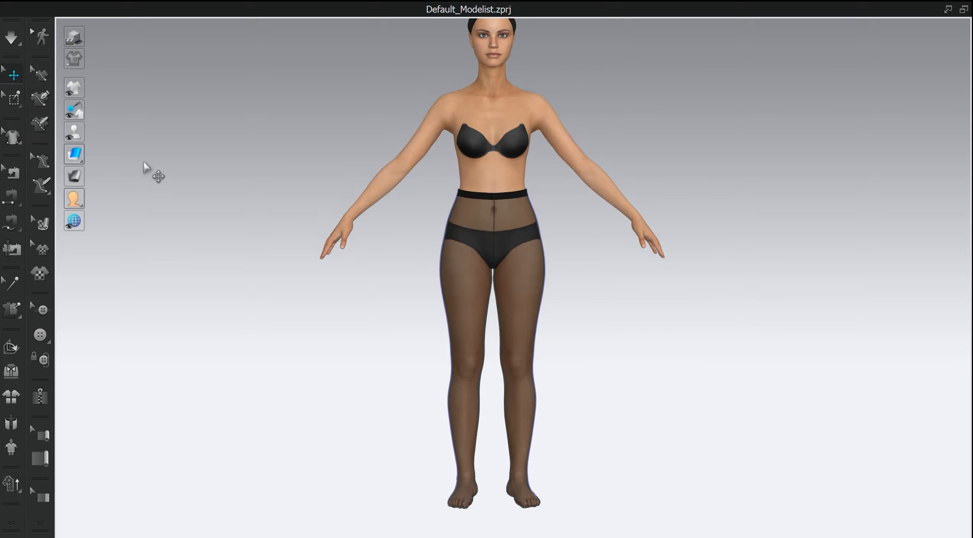